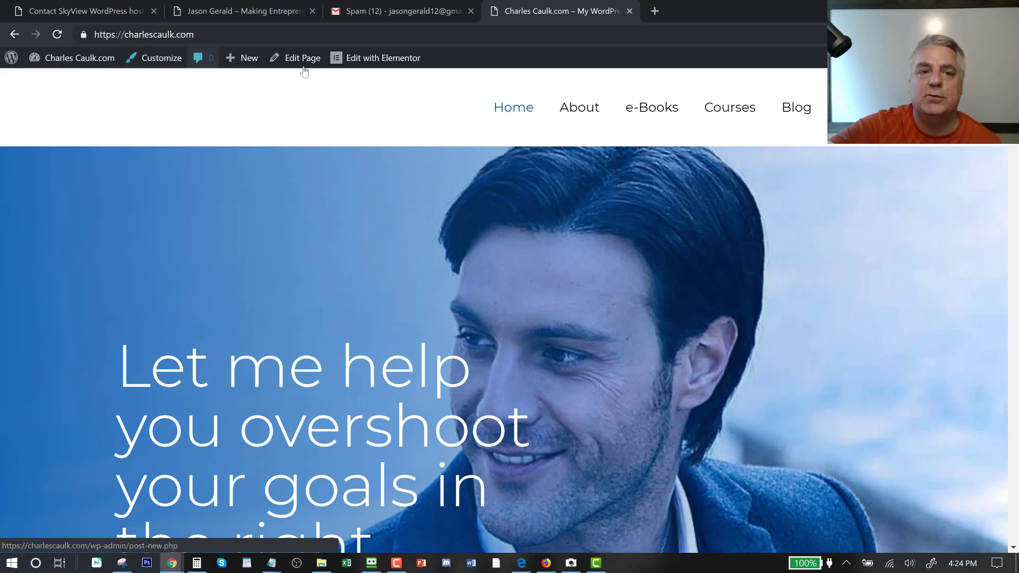
Open the site's home page for editing with Elementor and dismiss the Flexbox changes note.
mouse_move(79, 66)
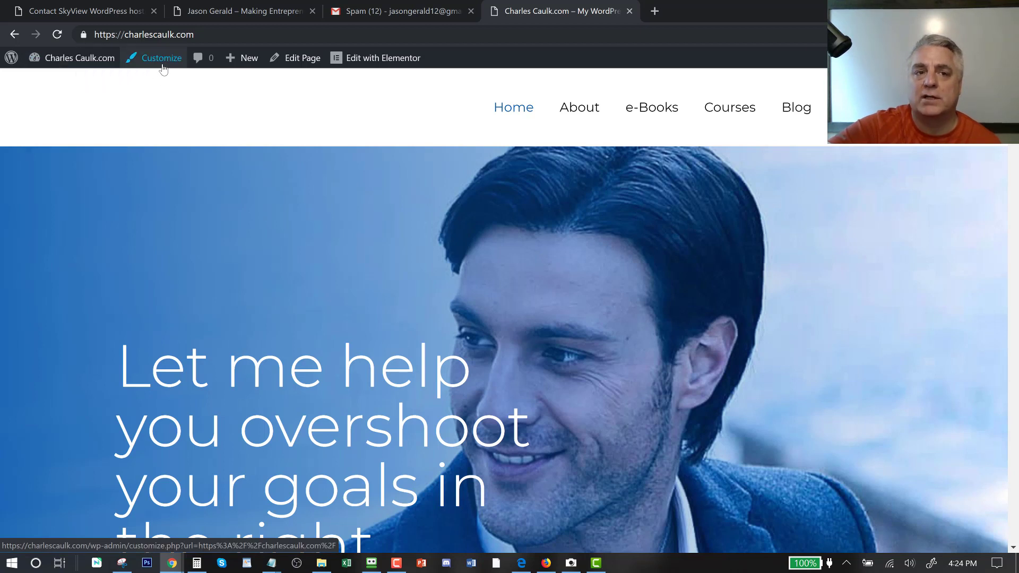
mouse_move(249, 62)
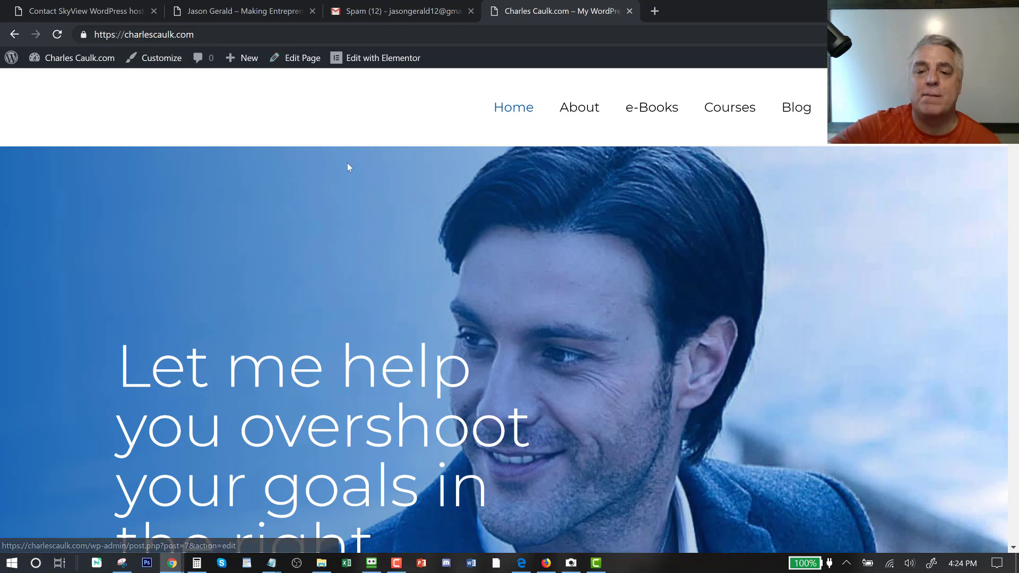
left_click(388, 59)
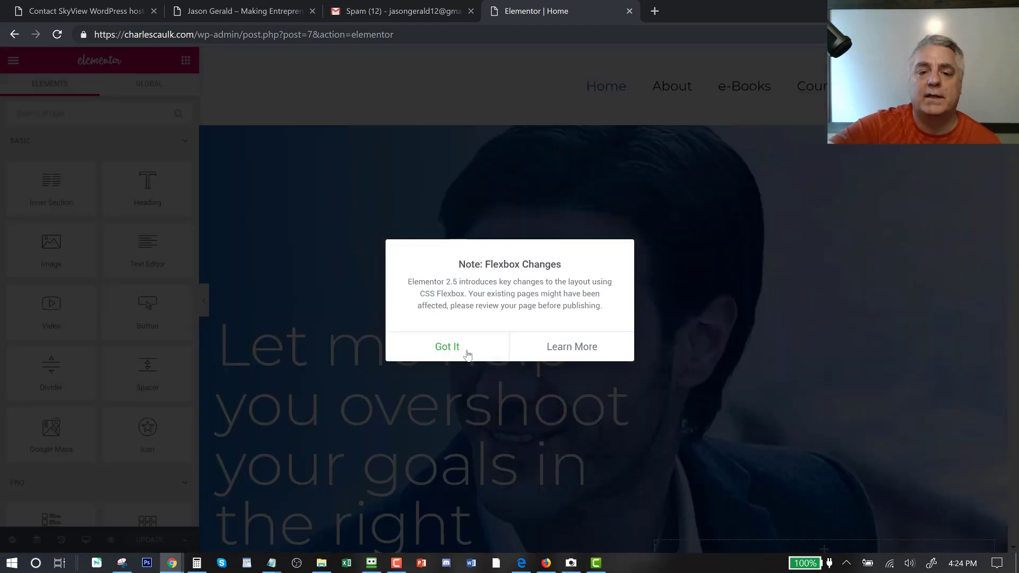
left_click(467, 355)
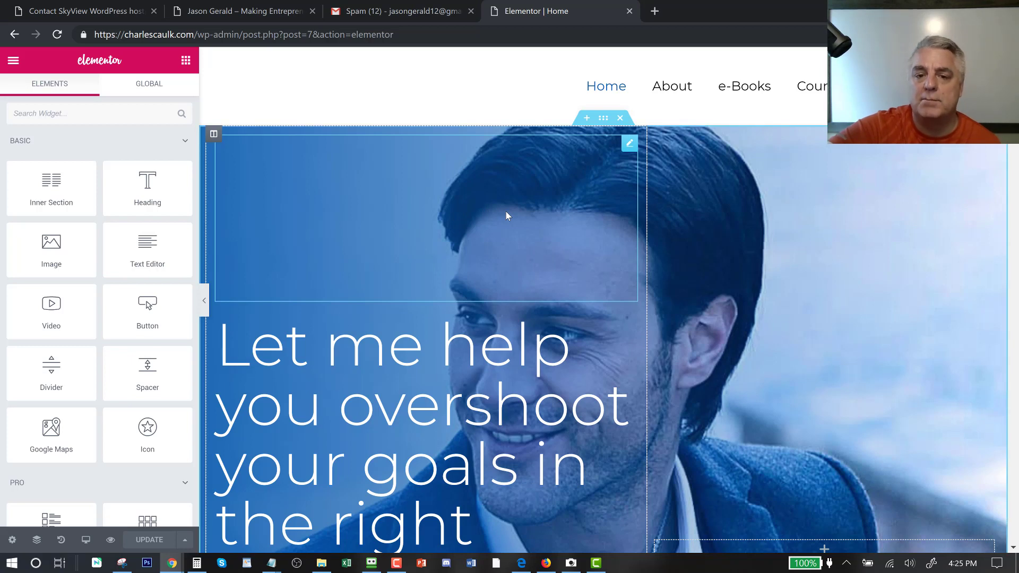
Add a new single-column section above the hero section of the home page.
scroll(507, 215, "down", 3)
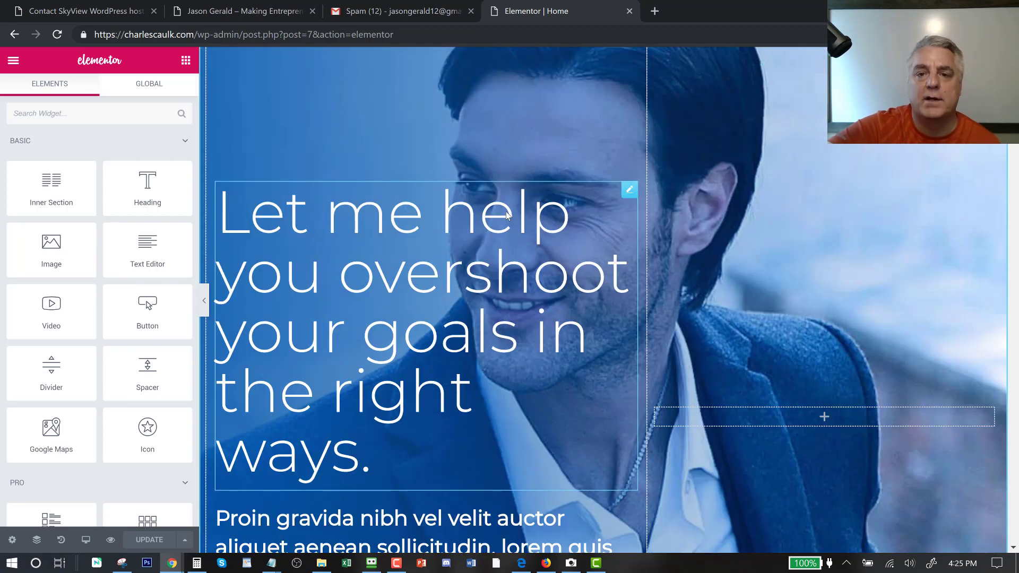
scroll(603, 156, "up", 3)
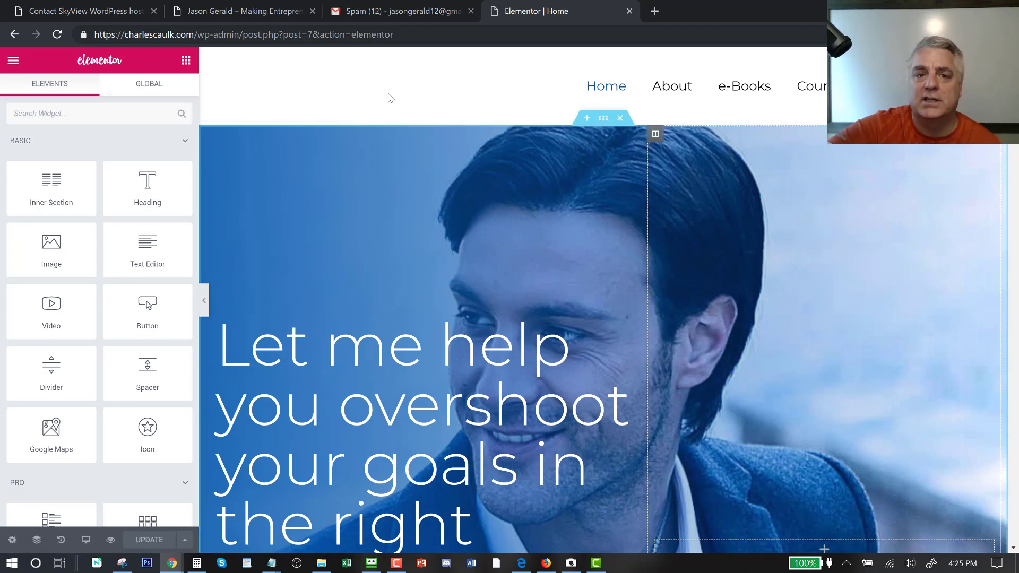
scroll(299, 398, "down", 6)
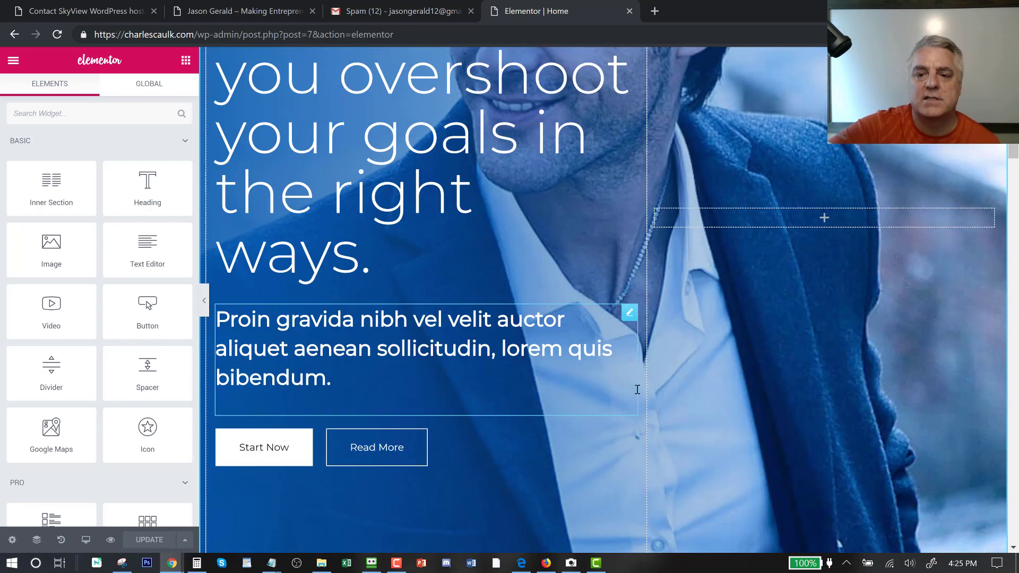
scroll(707, 415, "down", 4)
scroll(708, 419, "down", 1)
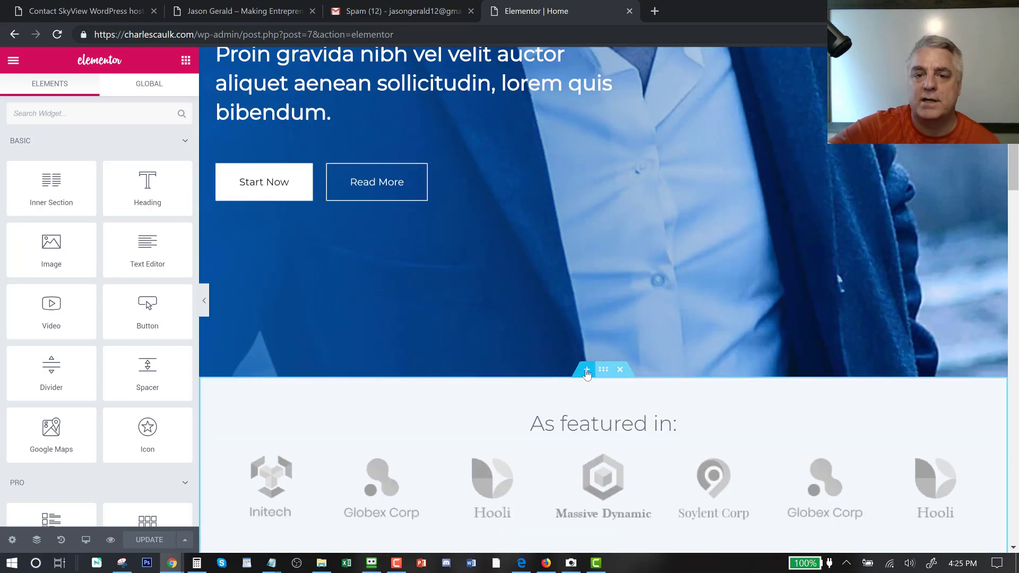
scroll(586, 372, "up", 10)
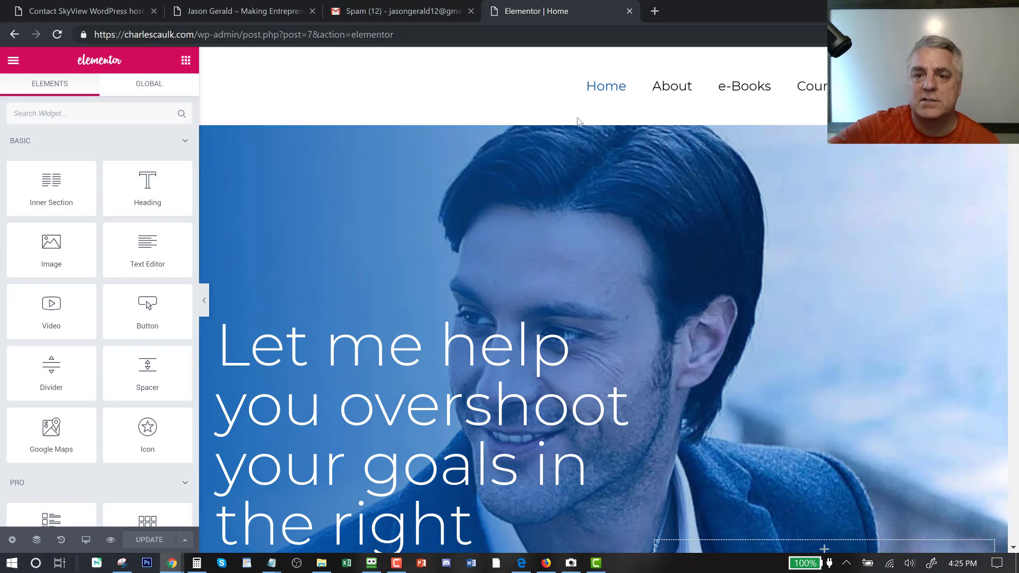
mouse_move(604, 118)
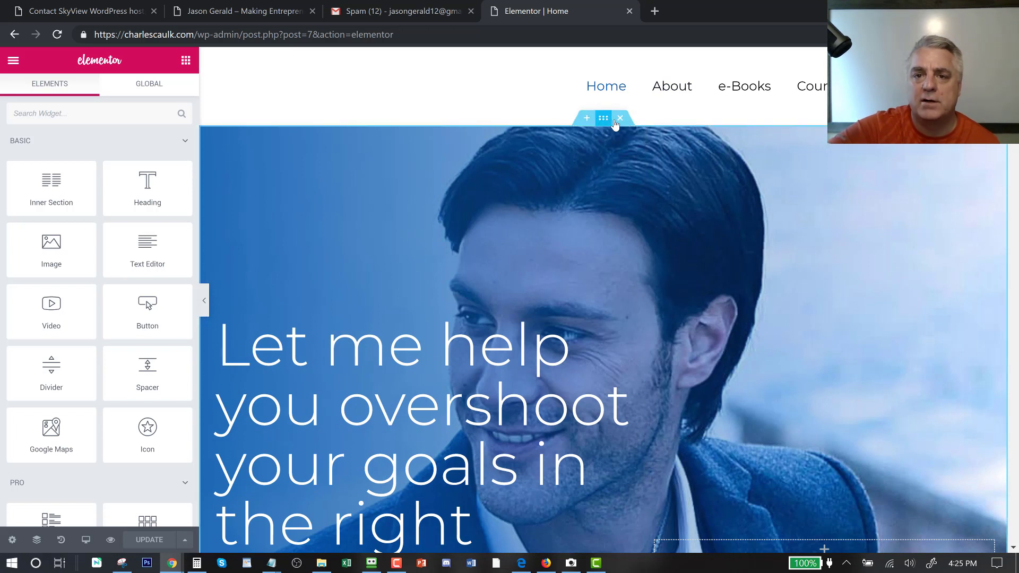
left_click(586, 120)
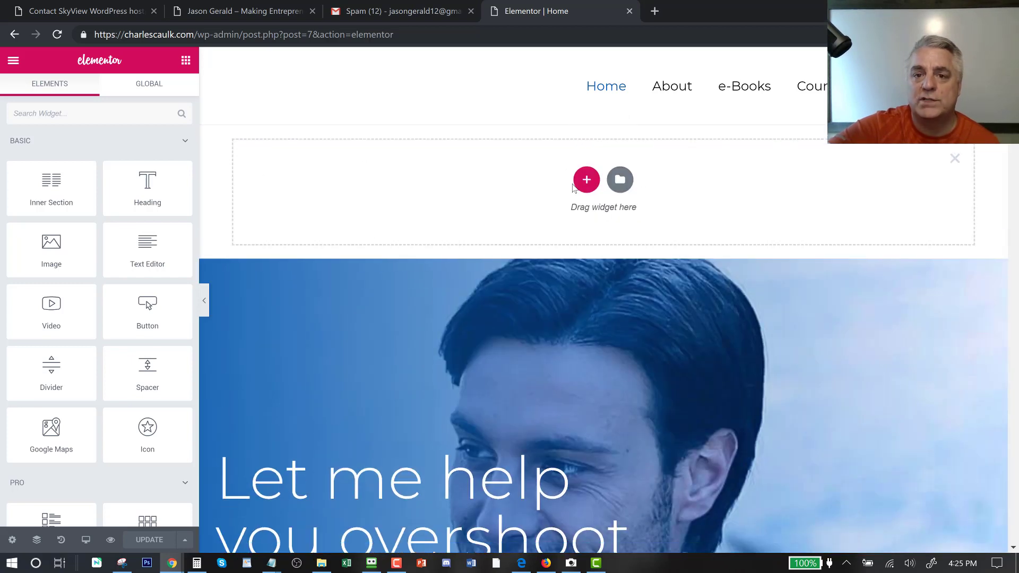
left_click(587, 182)
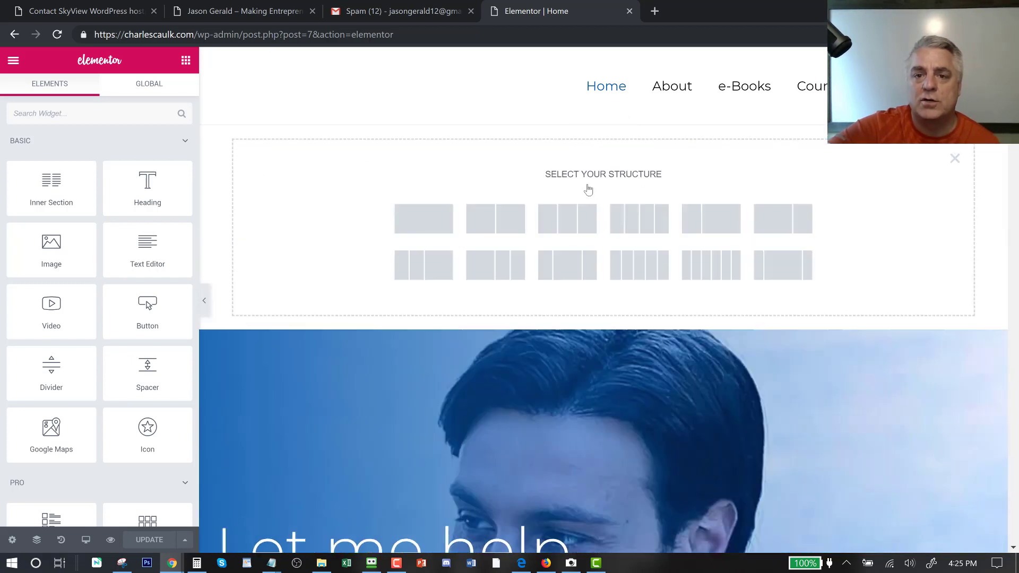
left_click(418, 215)
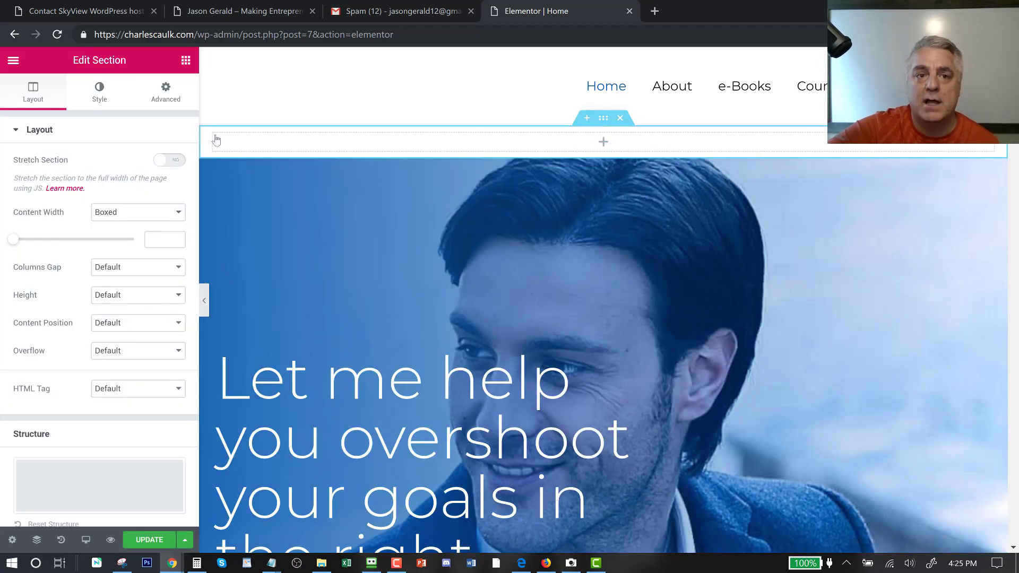
Exit the page editor to the WordPress dashboard, leaving without saving the page changes.
left_click(13, 60)
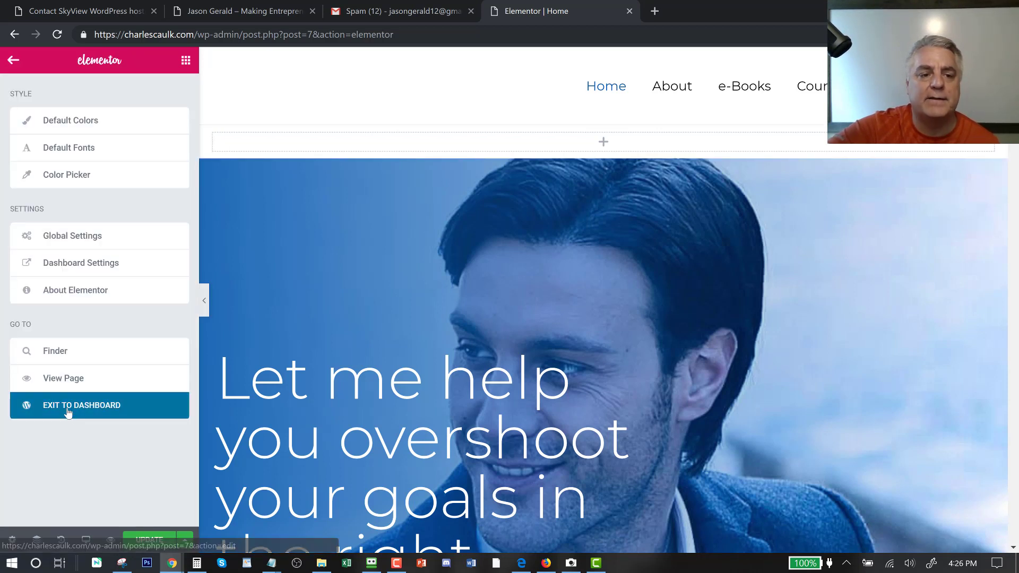
left_click(83, 416)
left_click(563, 132)
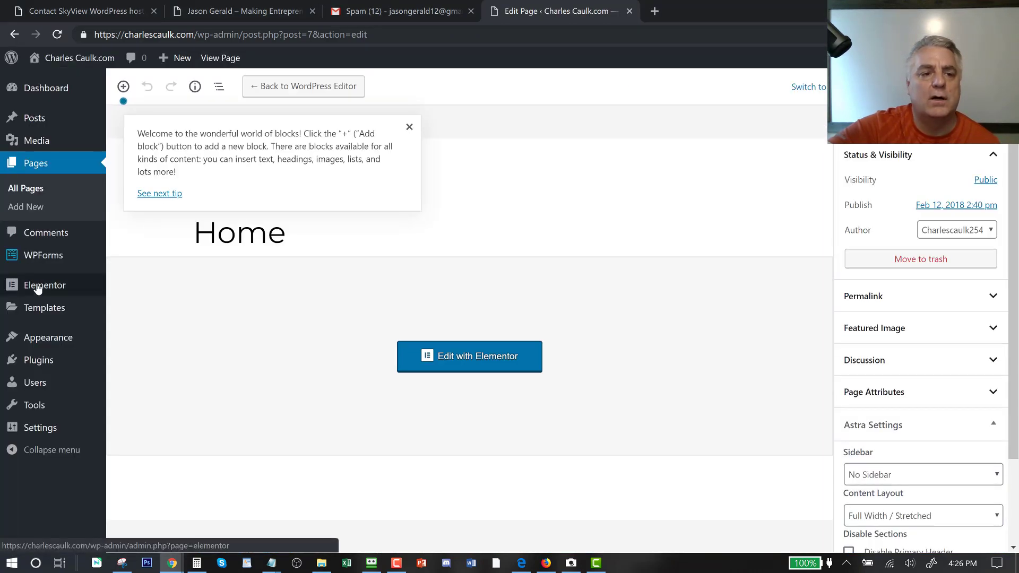
In Elementor's advanced settings, enable Switch Editor Loader Method, set Editing Handles to Show, and save the changes.
mouse_move(36, 287)
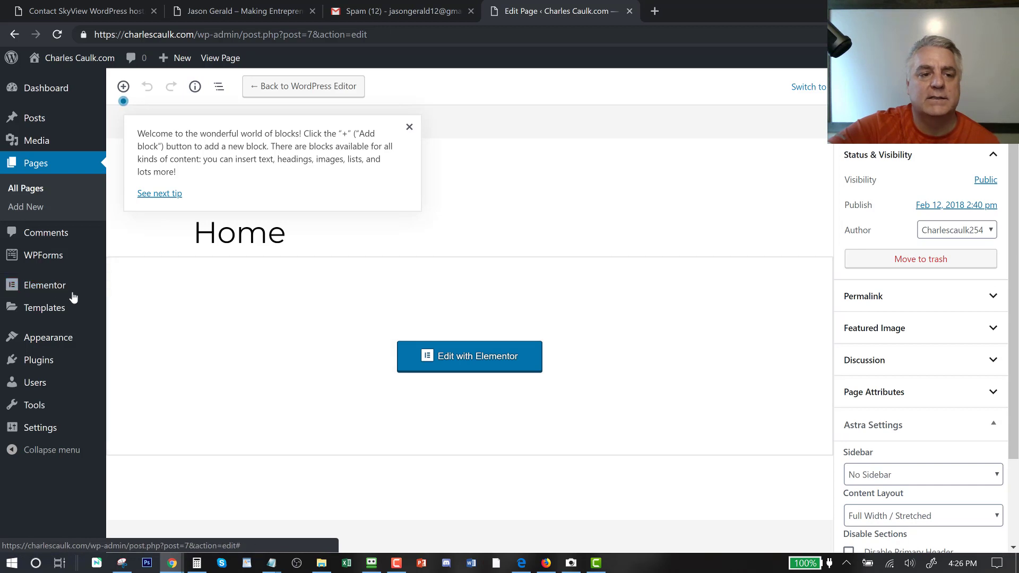
left_click(127, 290)
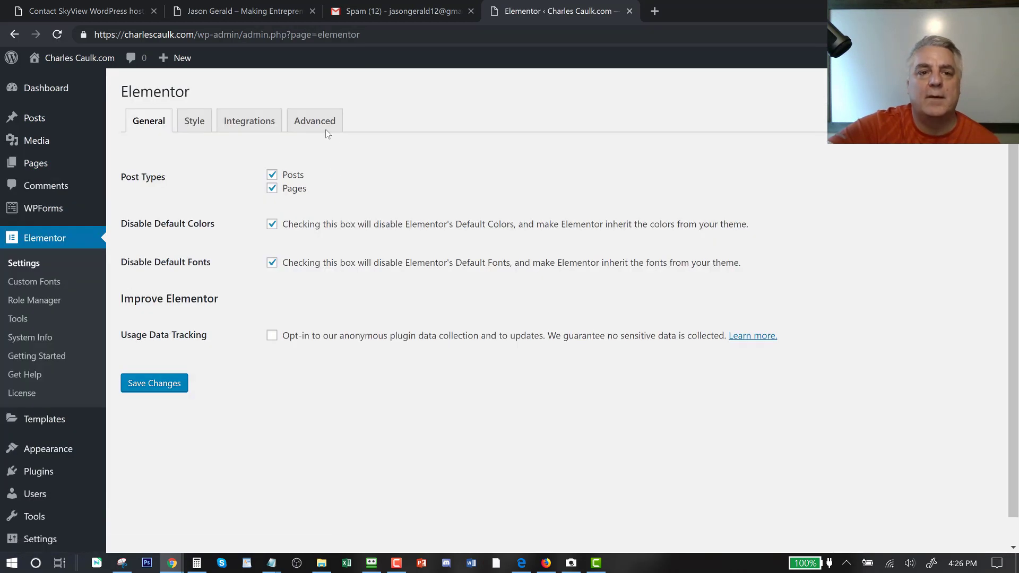
left_click(321, 125)
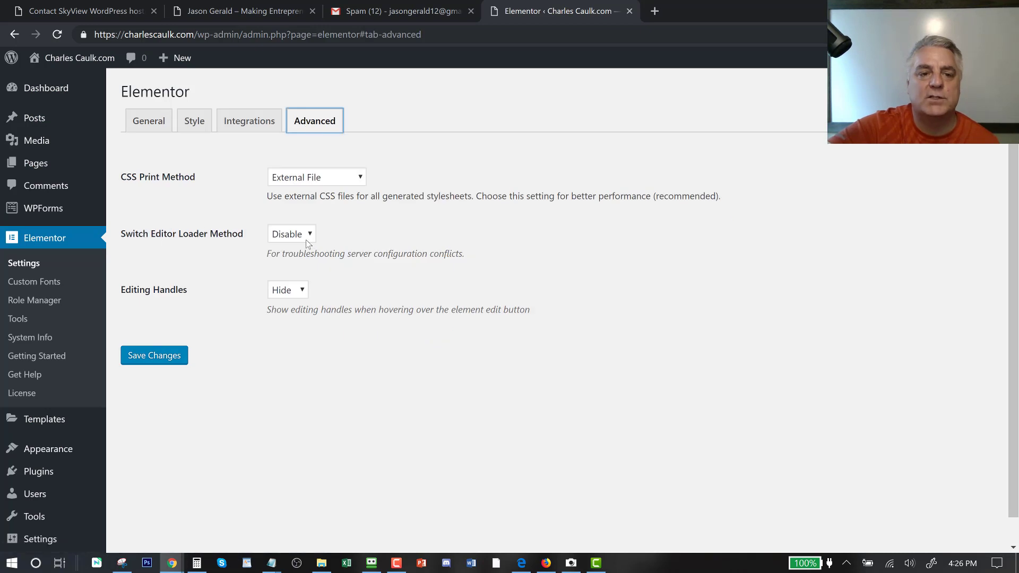
left_click(305, 236)
left_click(287, 279)
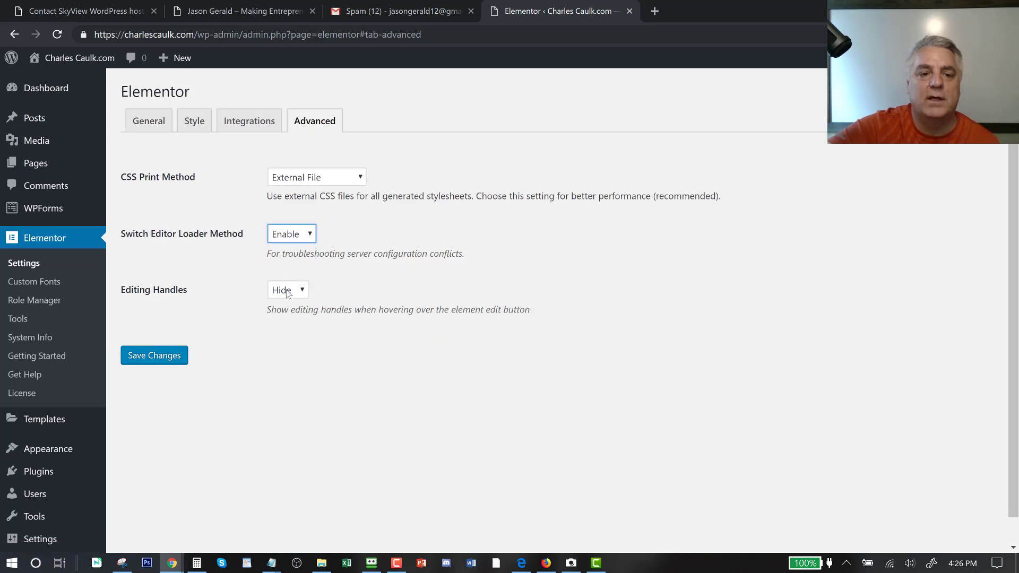
left_click(287, 291)
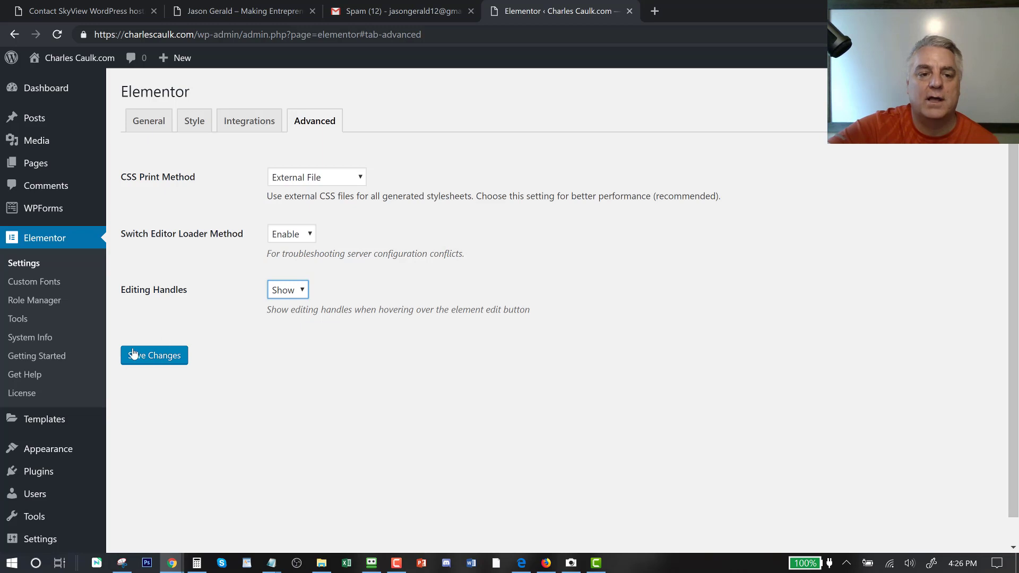
left_click(148, 362)
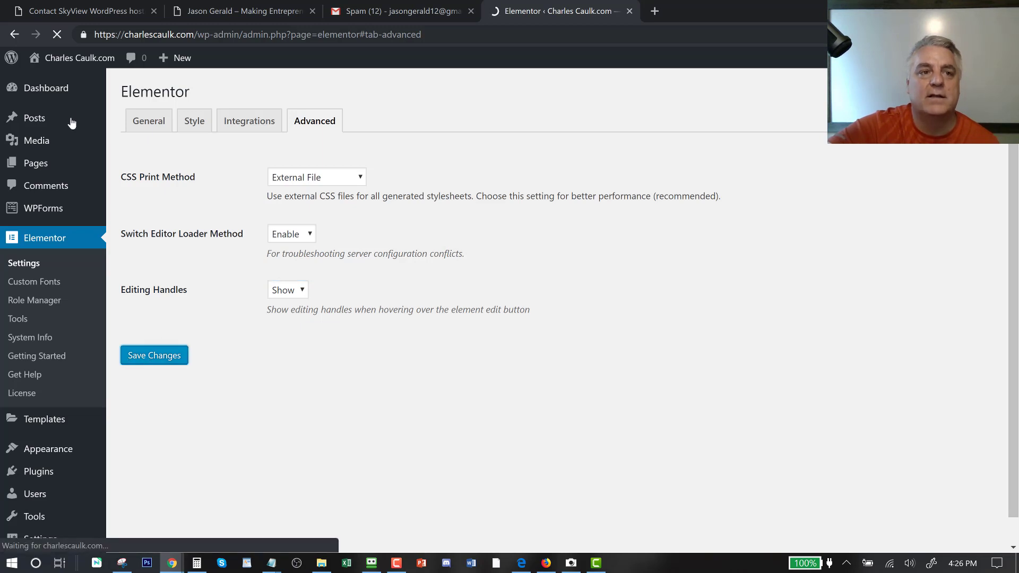
Visit the live site and reopen its home page for editing with Elementor.
mouse_move(52, 65)
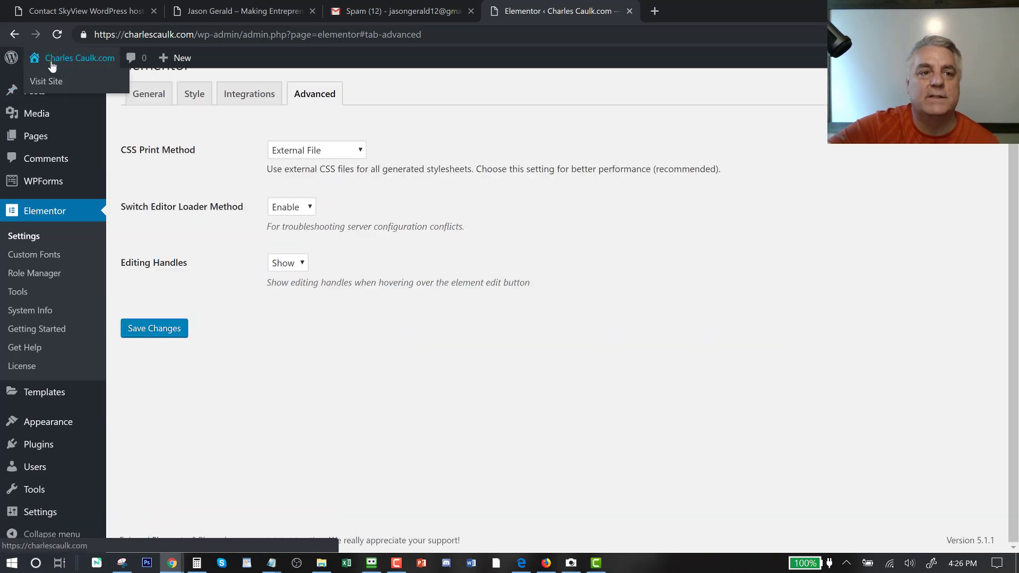
left_click(45, 85)
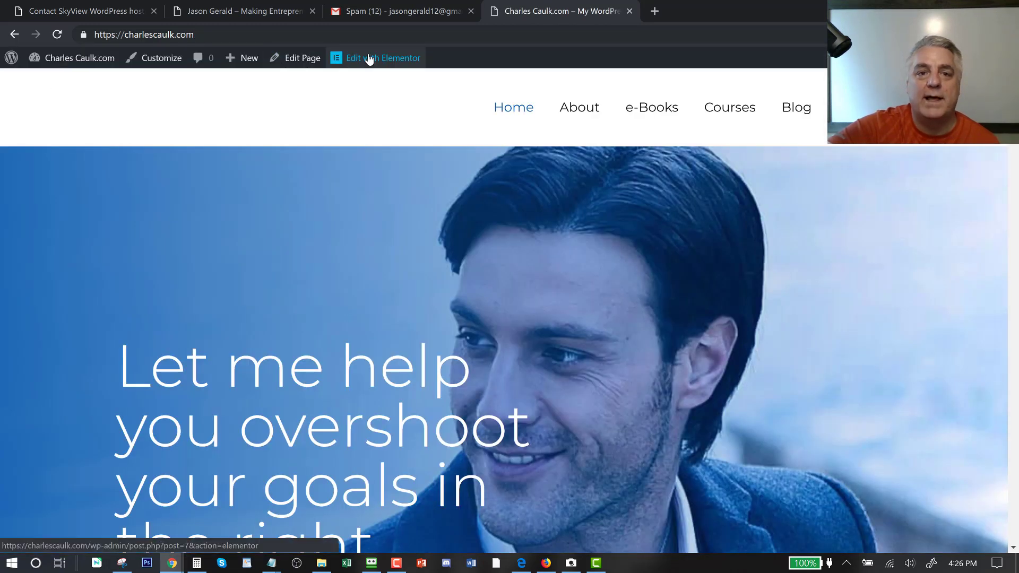
left_click(370, 59)
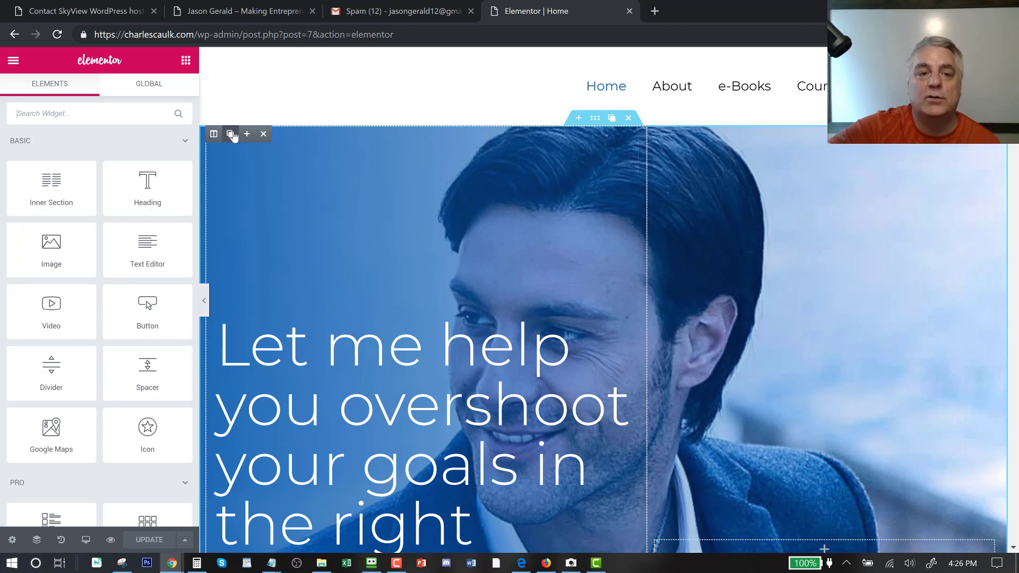
Duplicate the hero section's text column and delete the duplicate.
left_click(232, 135)
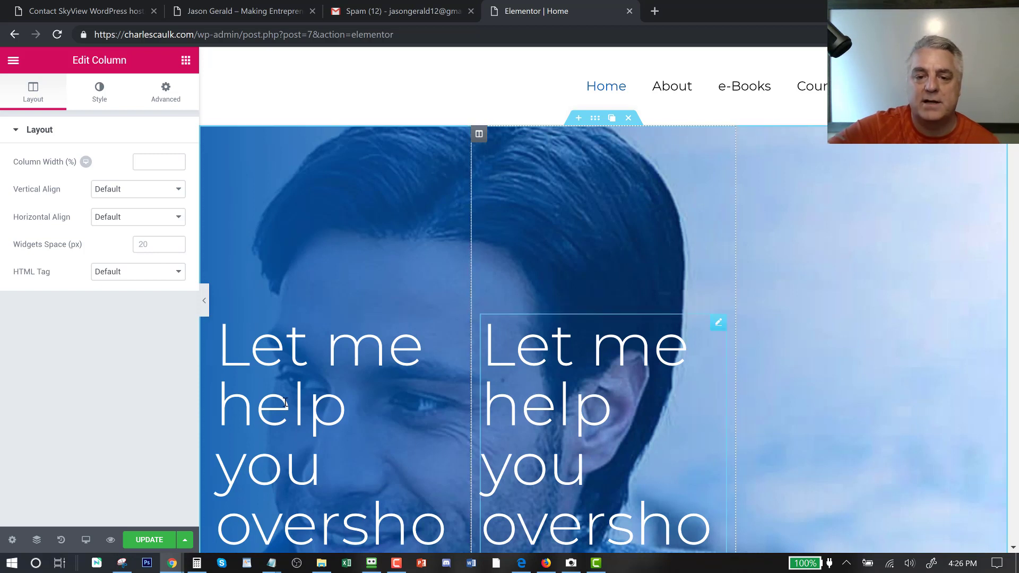
mouse_move(480, 136)
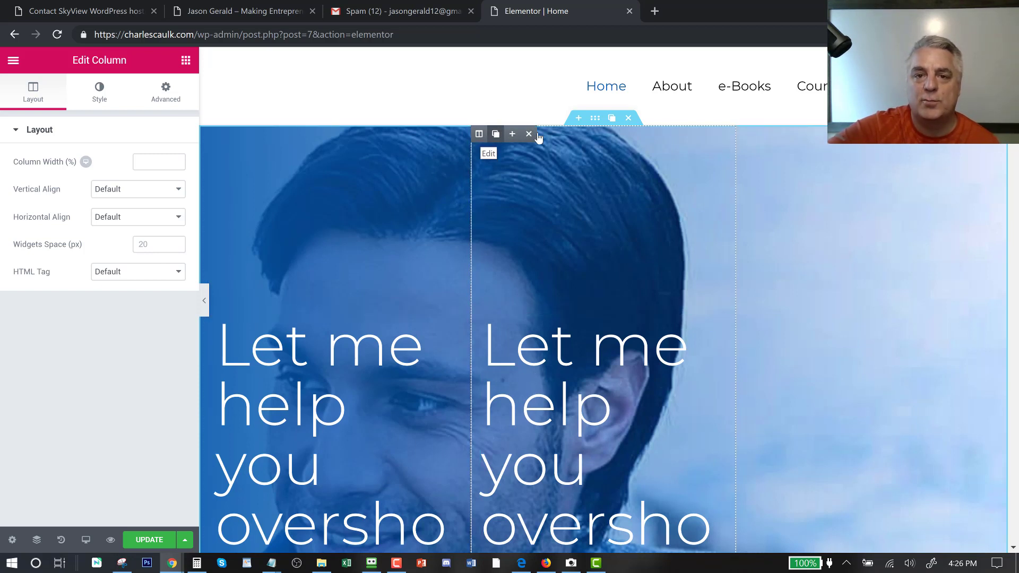
left_click(530, 135)
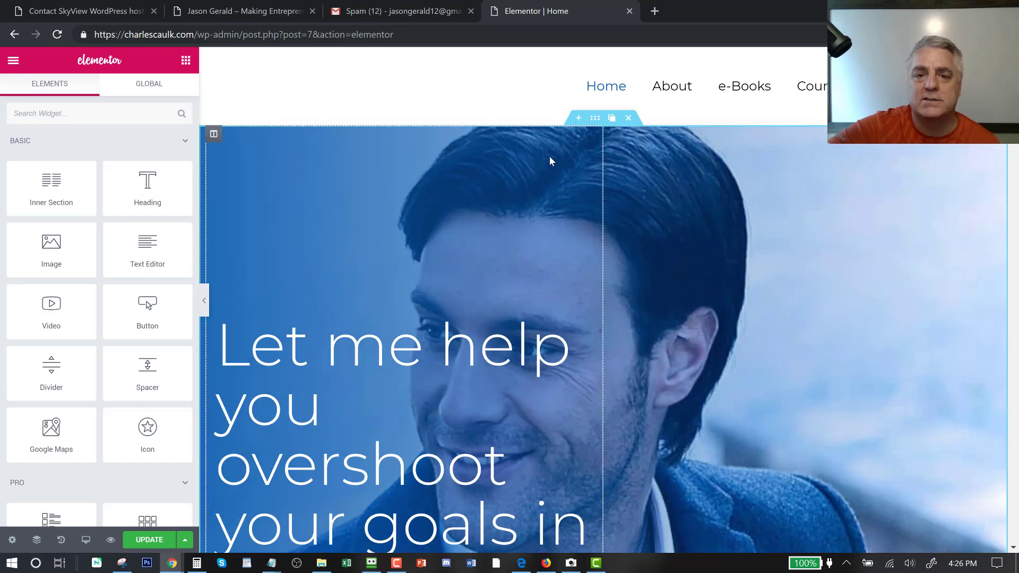
Select the spacer above the hero heading, dismiss the editing tip, and reduce its space to 224.
left_click(587, 144)
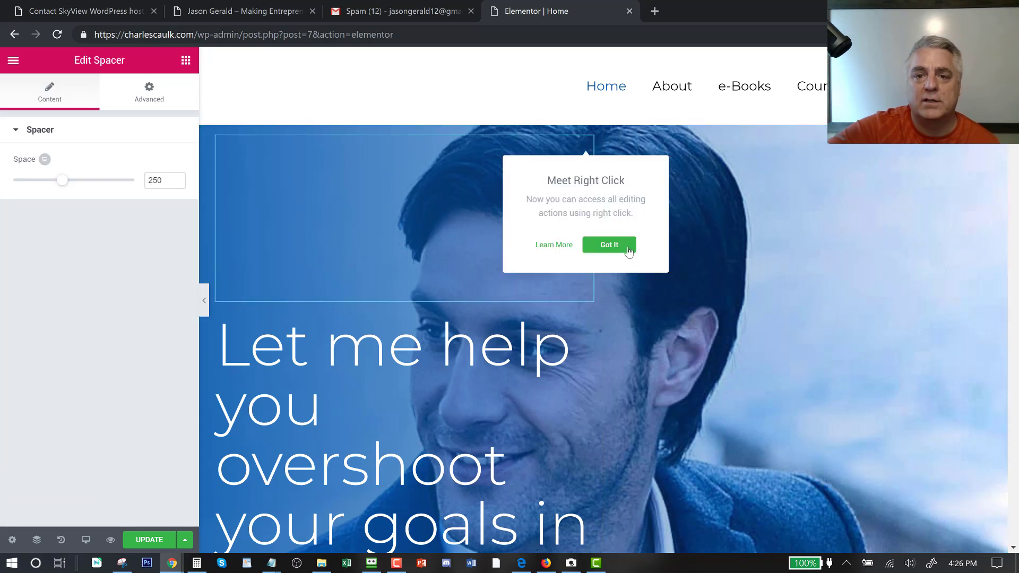
left_click(616, 246)
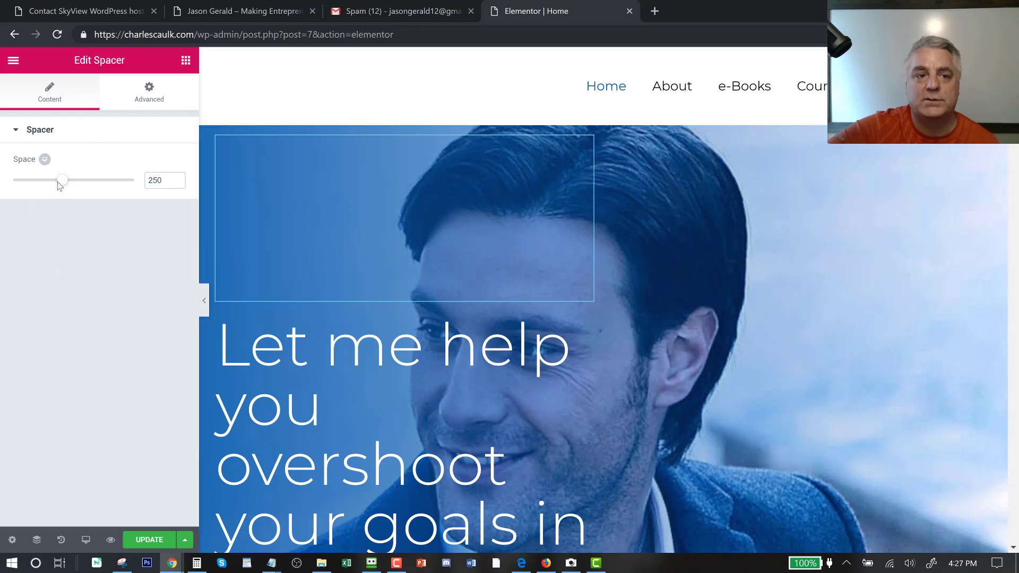
mouse_move(60, 185)
left_mouse_down()
mouse_move(4, 189)
mouse_move(61, 192)
mouse_move(49, 195)
left_mouse_up()
scroll(623, 247, "down", 3)
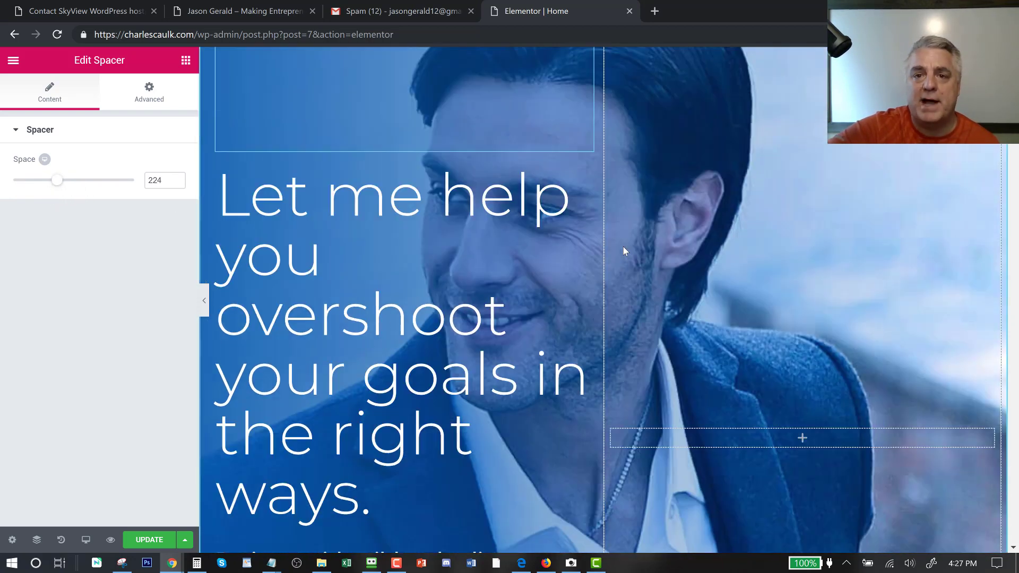
scroll(626, 260, "down", 5)
scroll(743, 223, "up", 7)
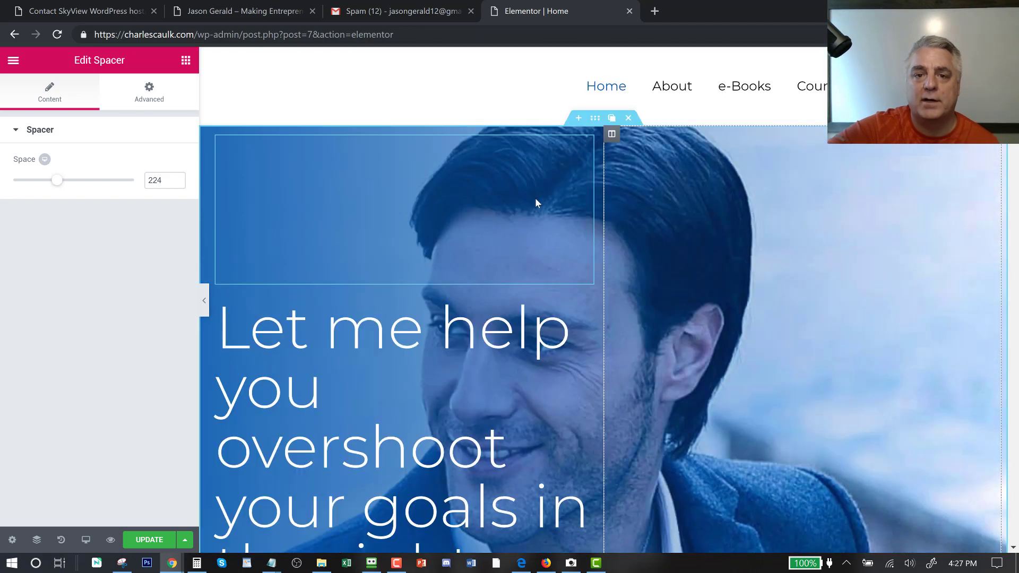
Replace the hero section's background image with e-book-06-free-img.jpg from the media library.
left_click(595, 118)
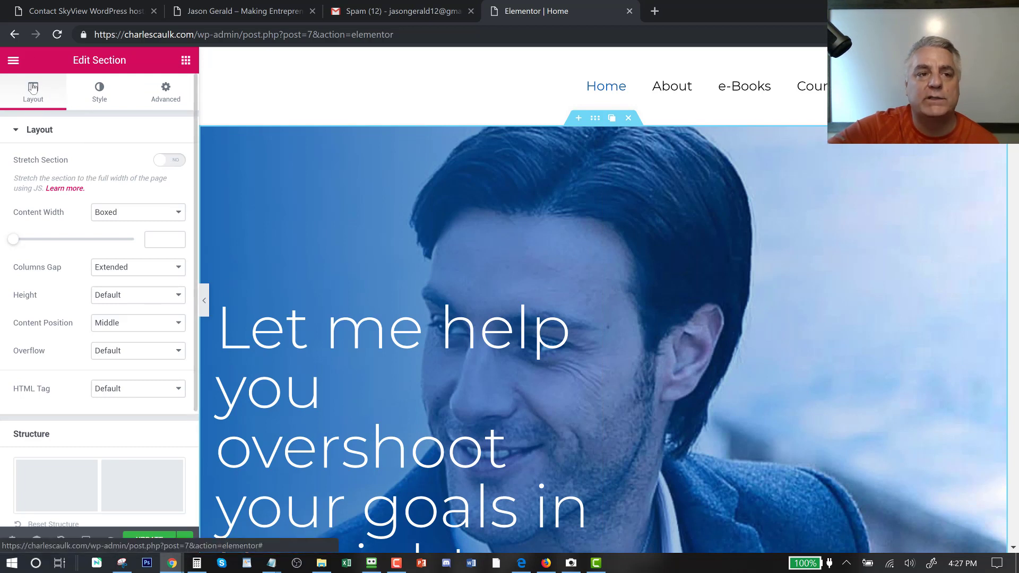
left_click(96, 92)
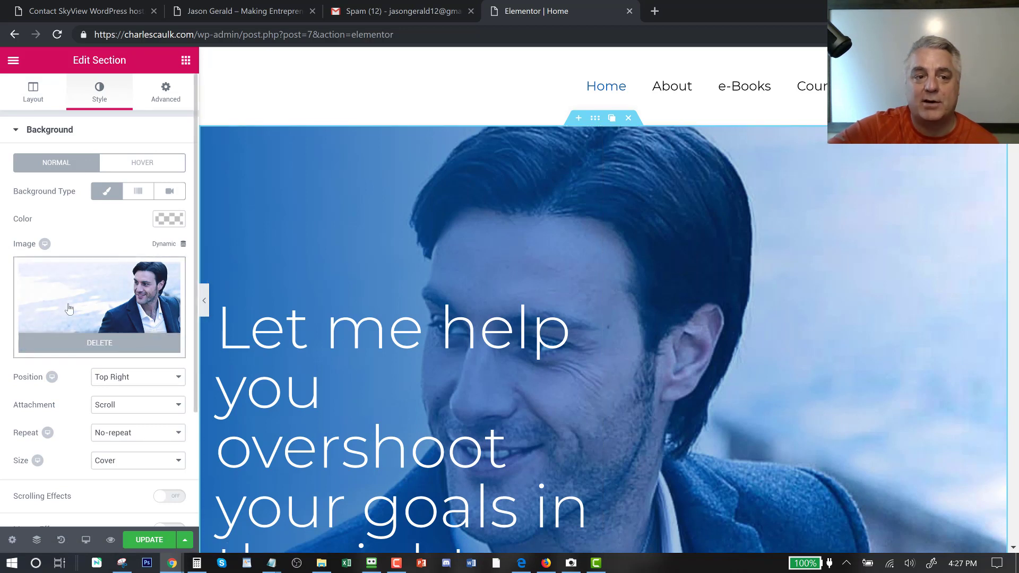
left_click(99, 287)
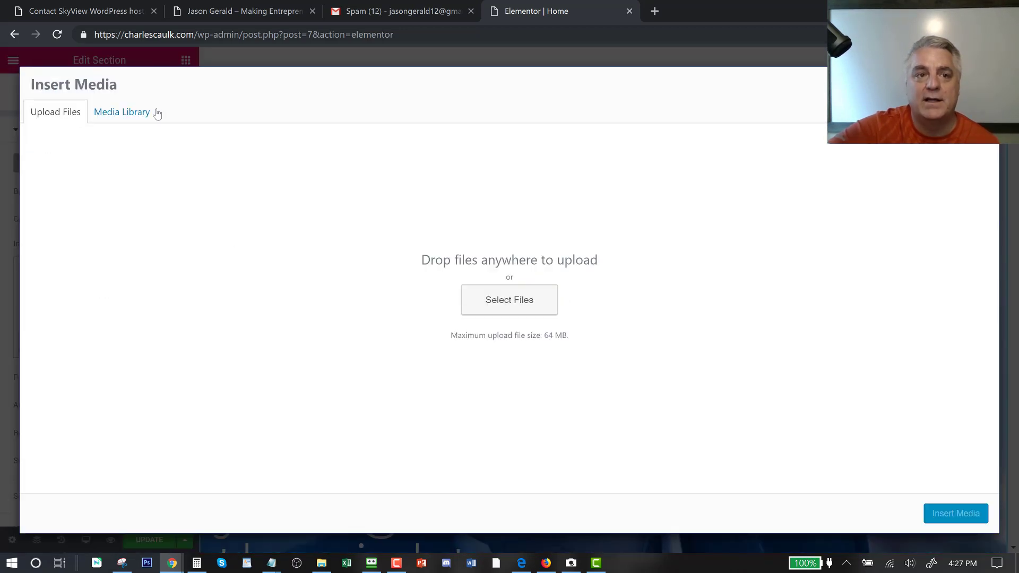
left_click(126, 113)
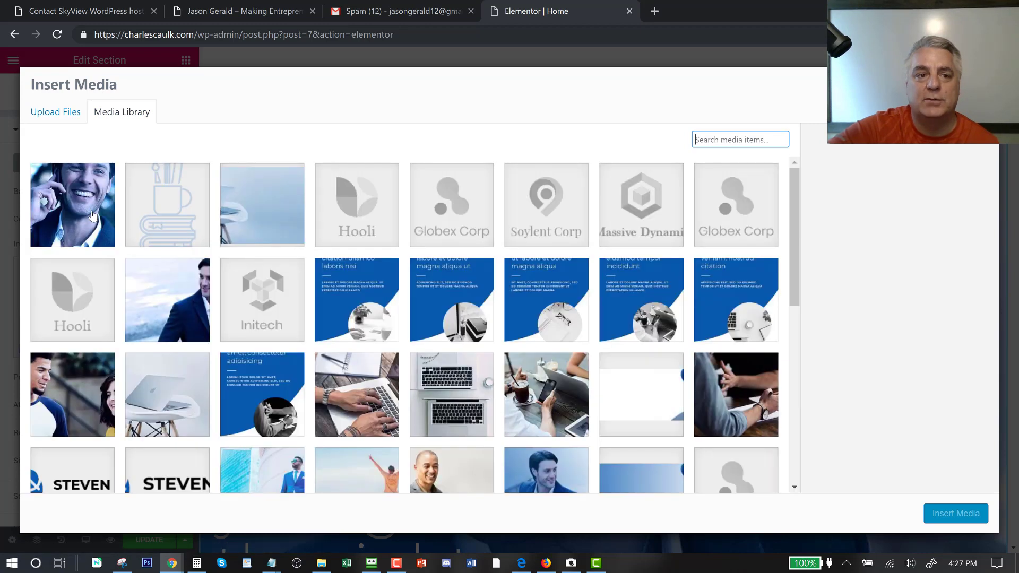
left_click(42, 120)
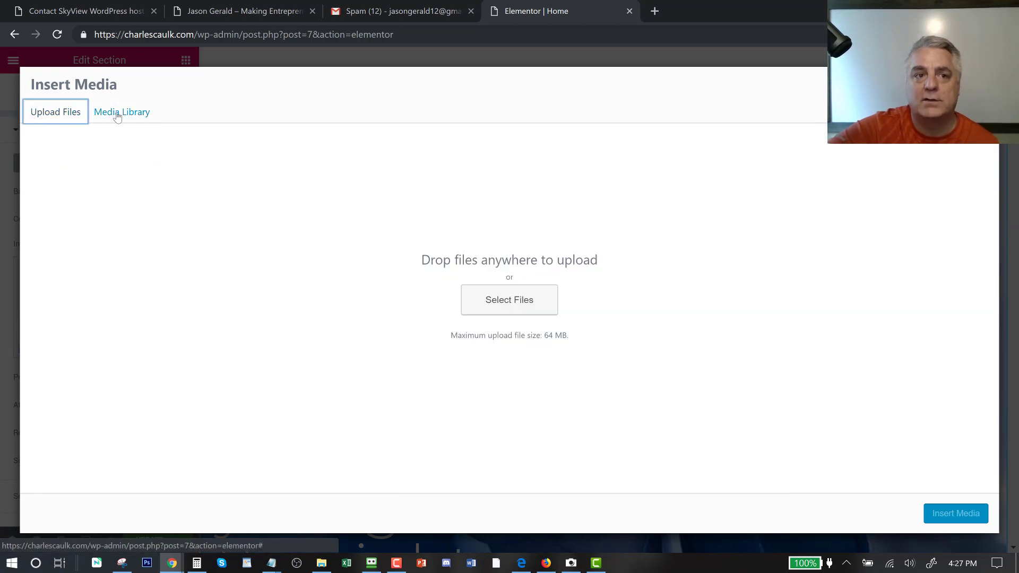
left_click(117, 112)
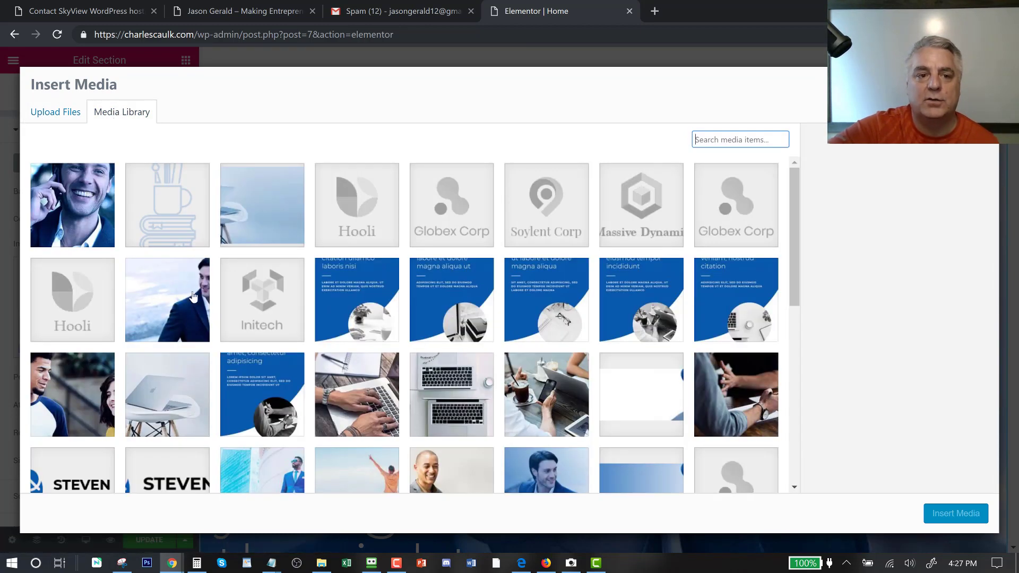
left_click(177, 281)
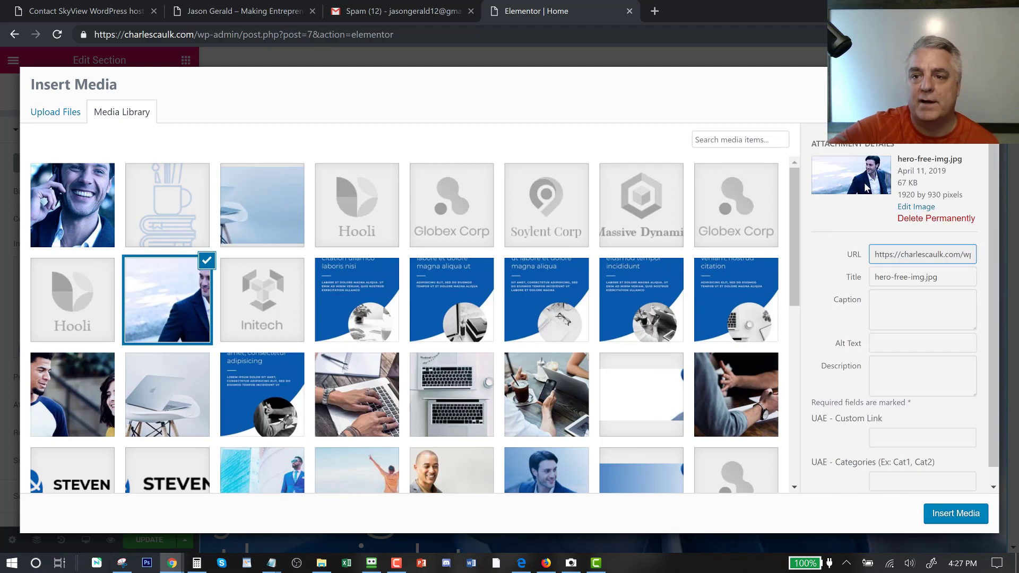
left_click(196, 317)
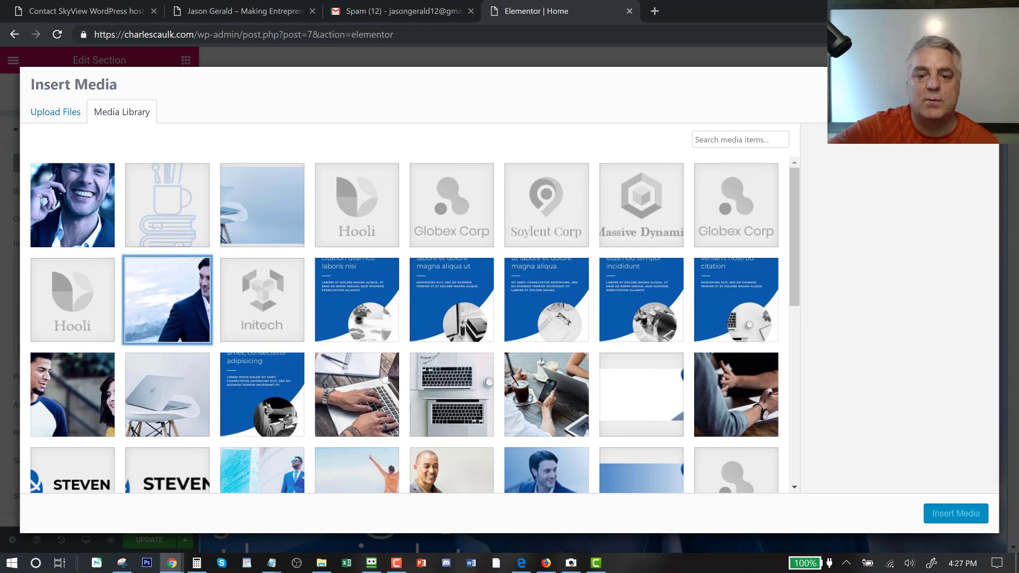
left_click(350, 277)
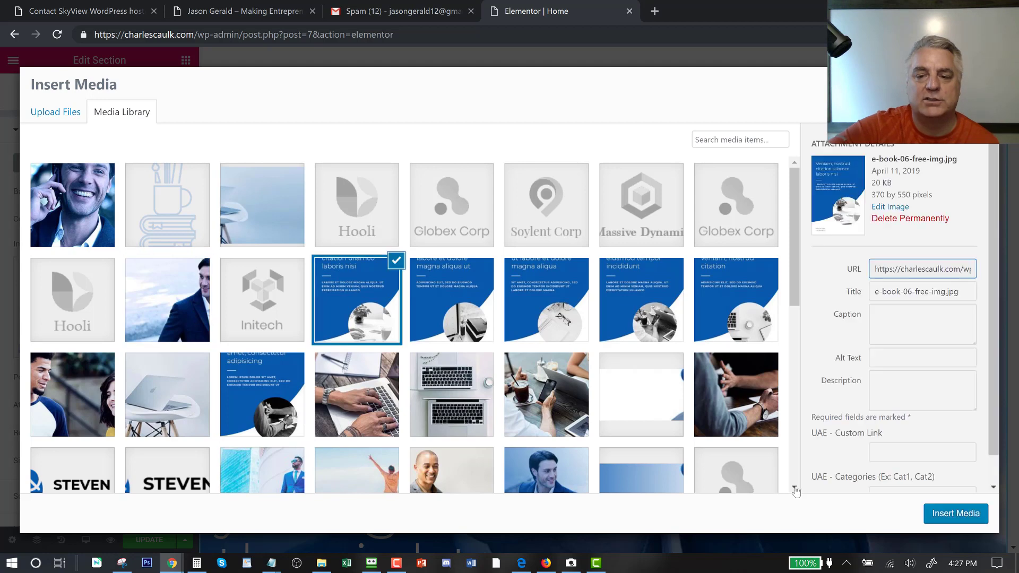
left_click(955, 514)
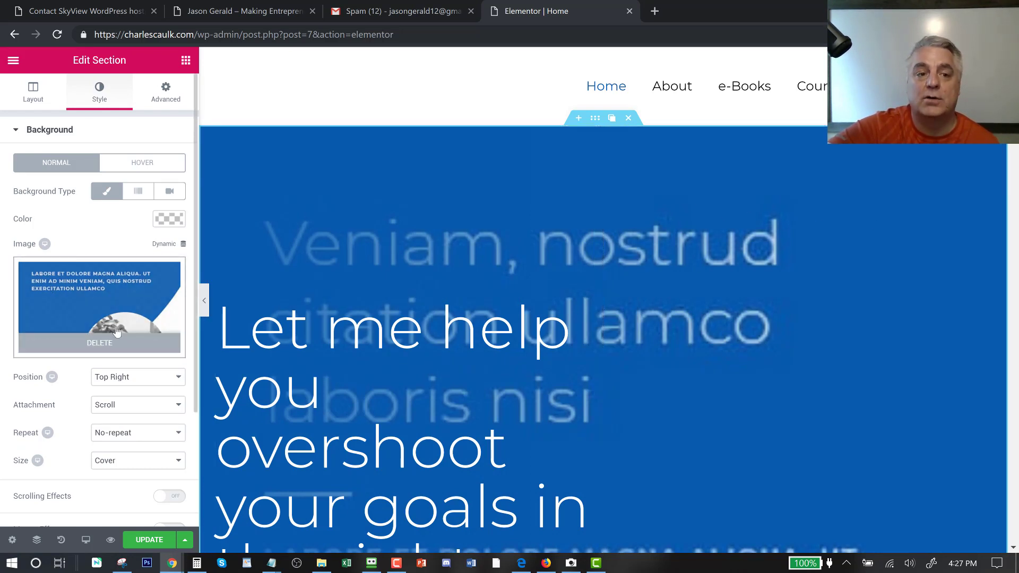
left_click(108, 306)
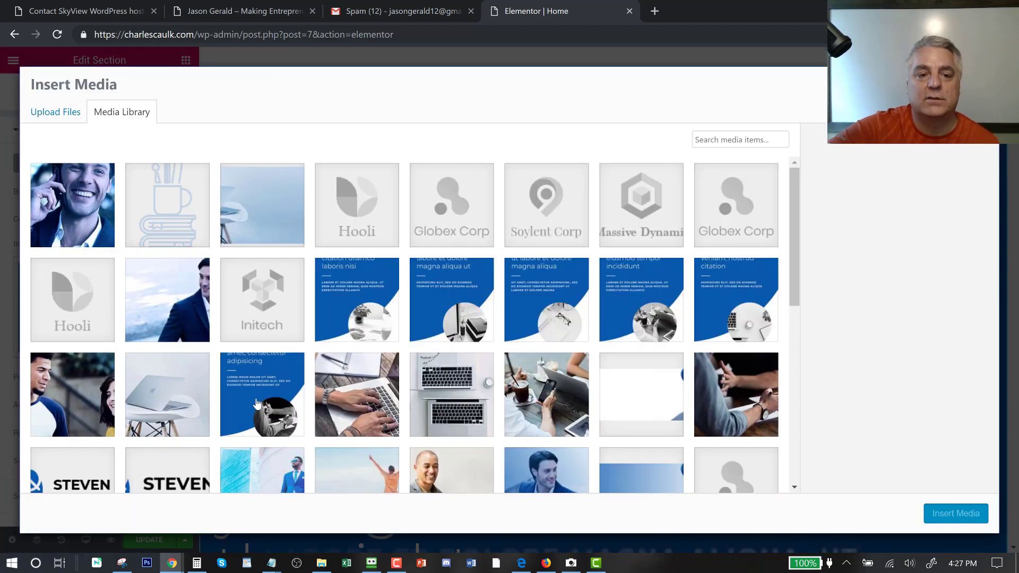
scroll(518, 449, "down", 1)
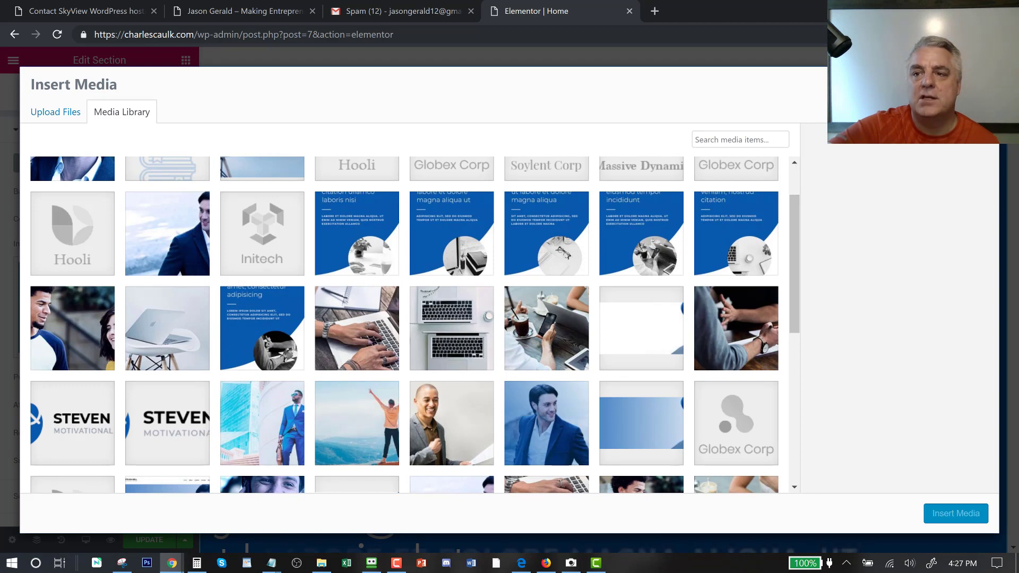
key("Escape")
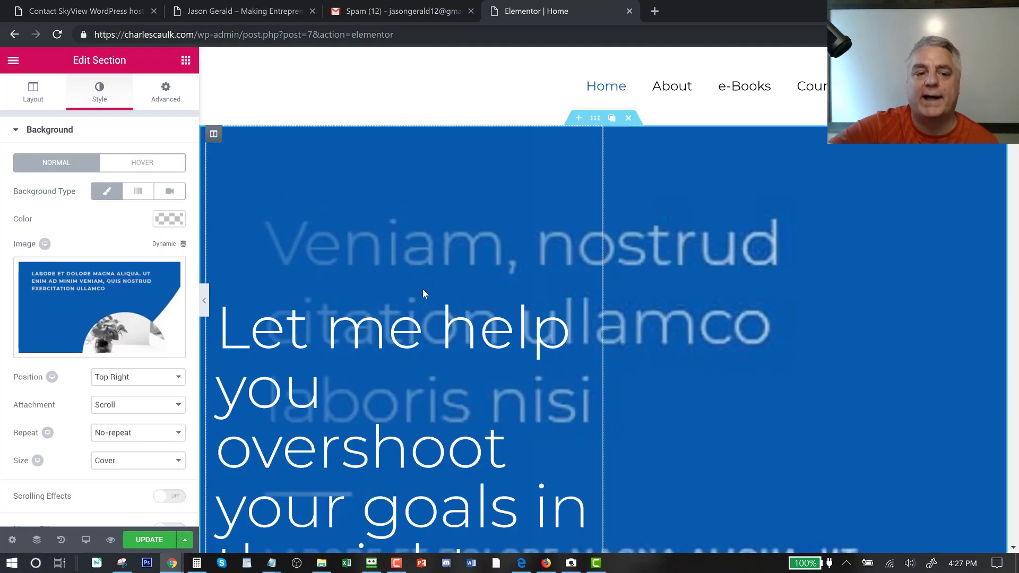
Revert the background image change by returning to the spacer edit in the page's history.
left_click(60, 541)
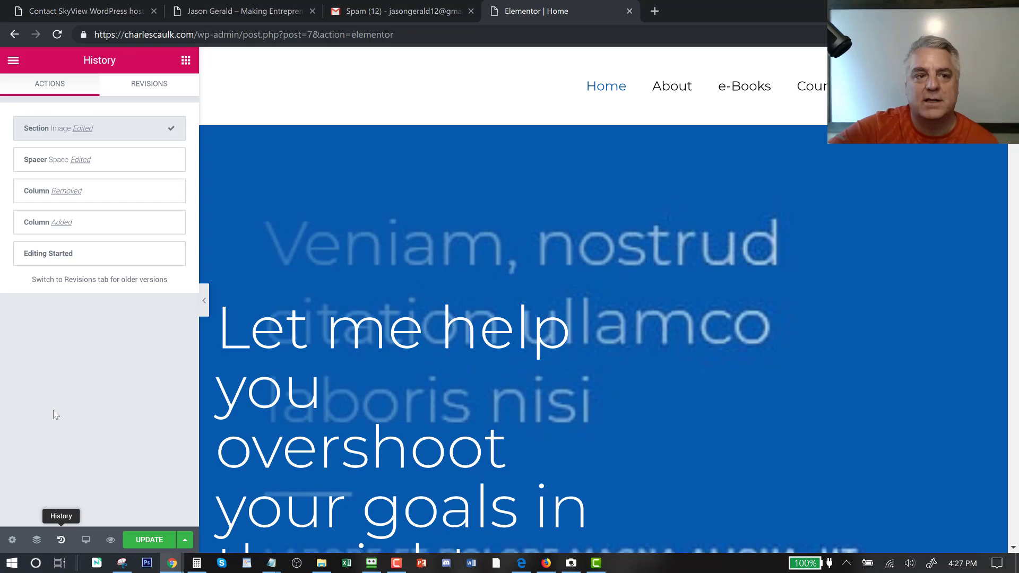
left_click(44, 162)
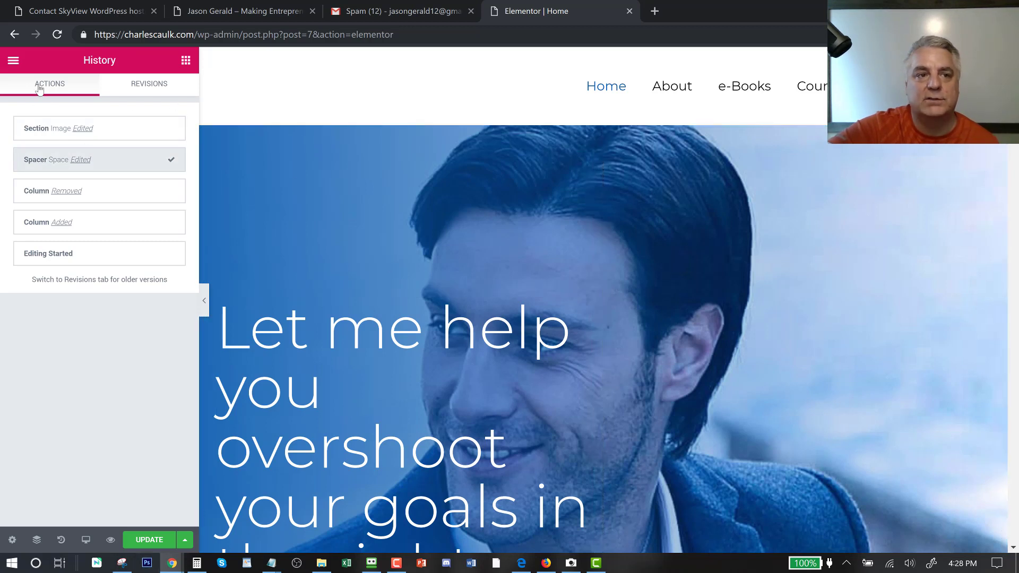
left_click(13, 61)
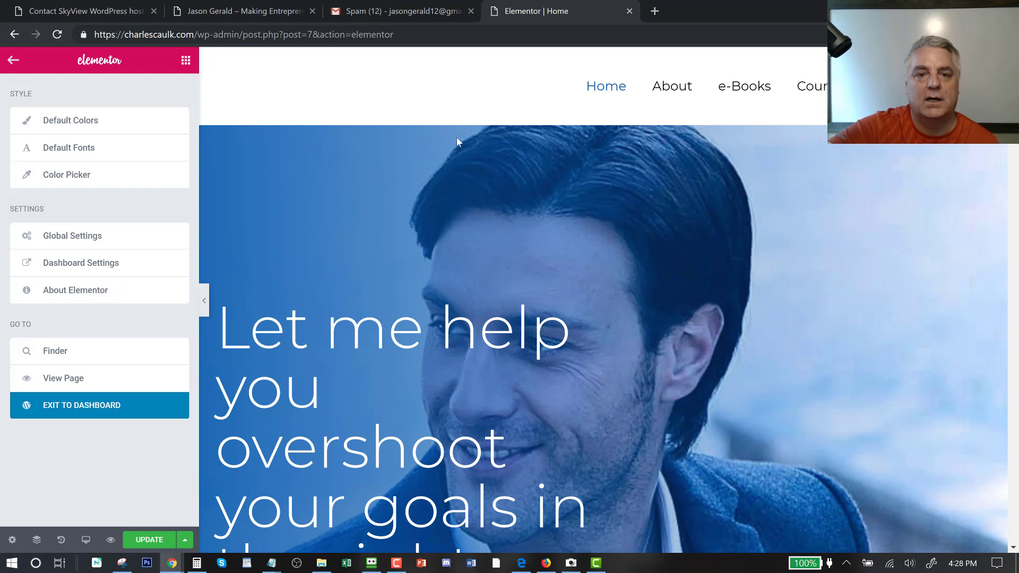
Add a new section with two equal columns above the hero section.
left_click(586, 145)
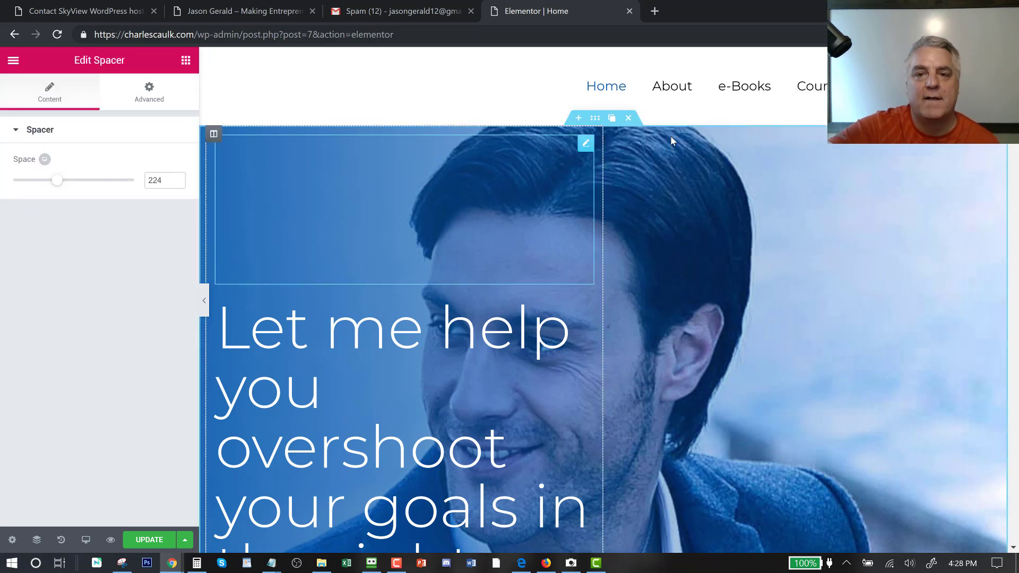
left_click(579, 118)
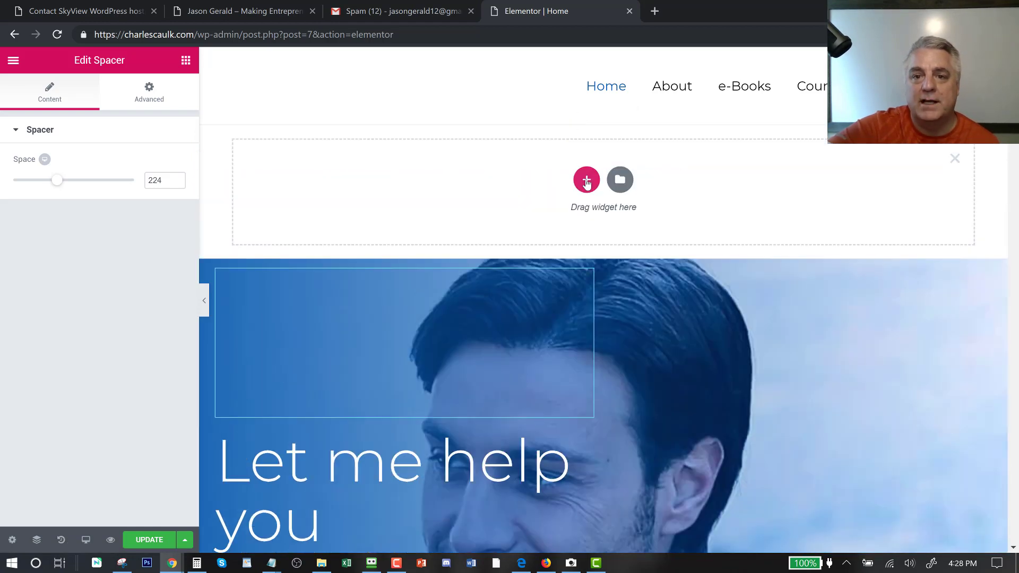
left_click(587, 182)
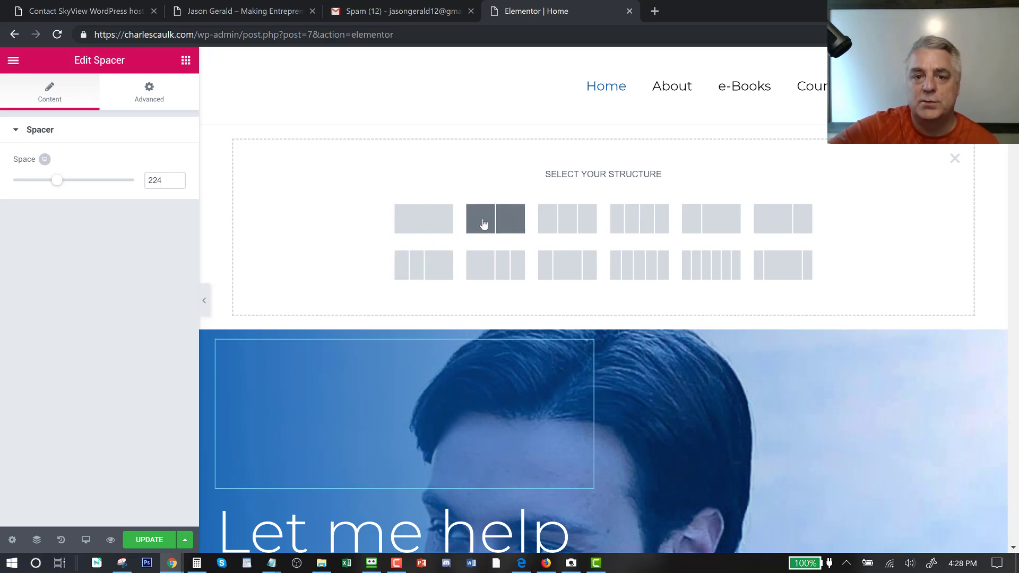
left_click(504, 224)
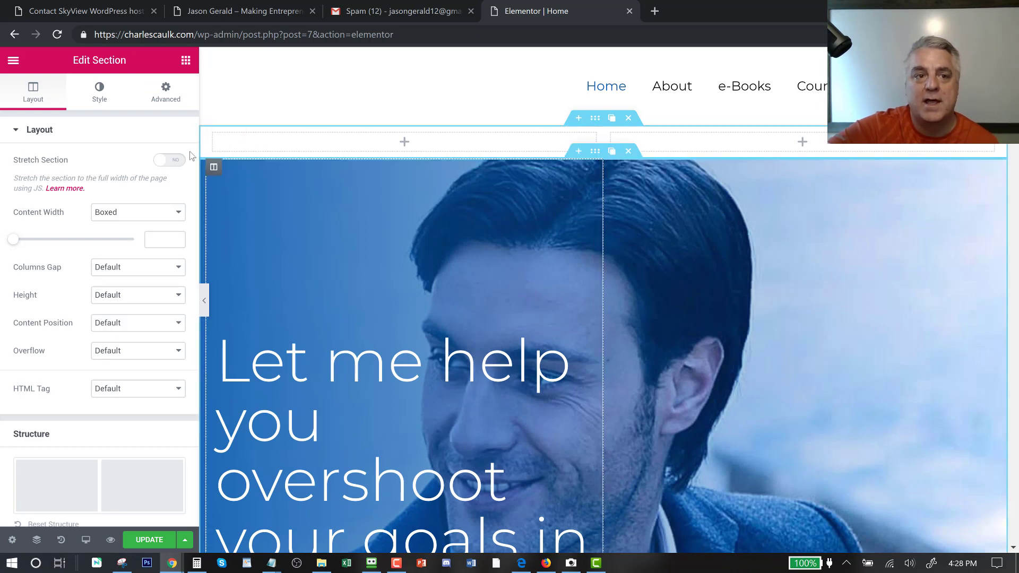
Add Heading, Text Editor and Button widgets, in that order, to the first column of the new section.
left_click(186, 70)
left_click_drag(114, 183, 366, 150)
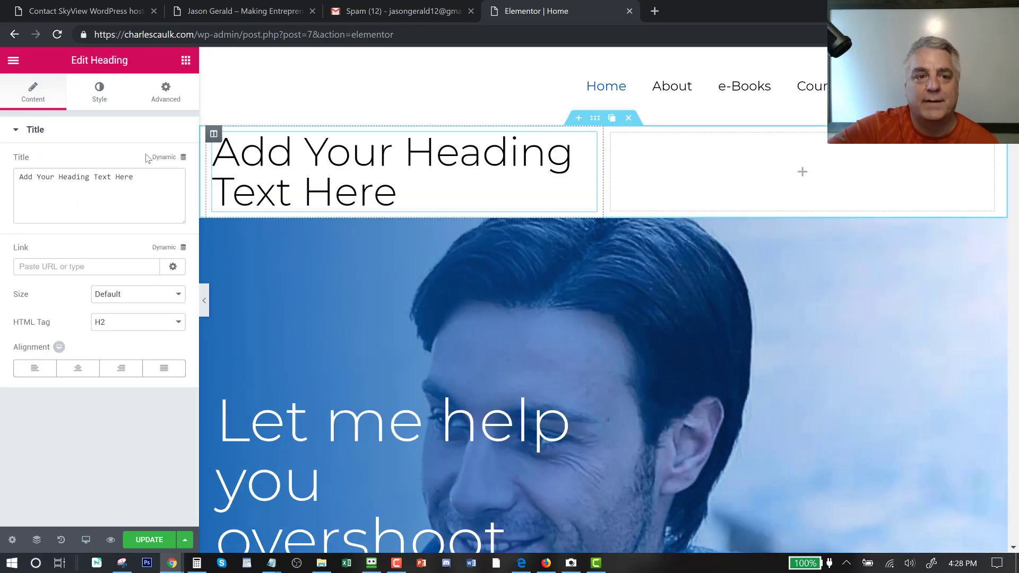
left_click(186, 60)
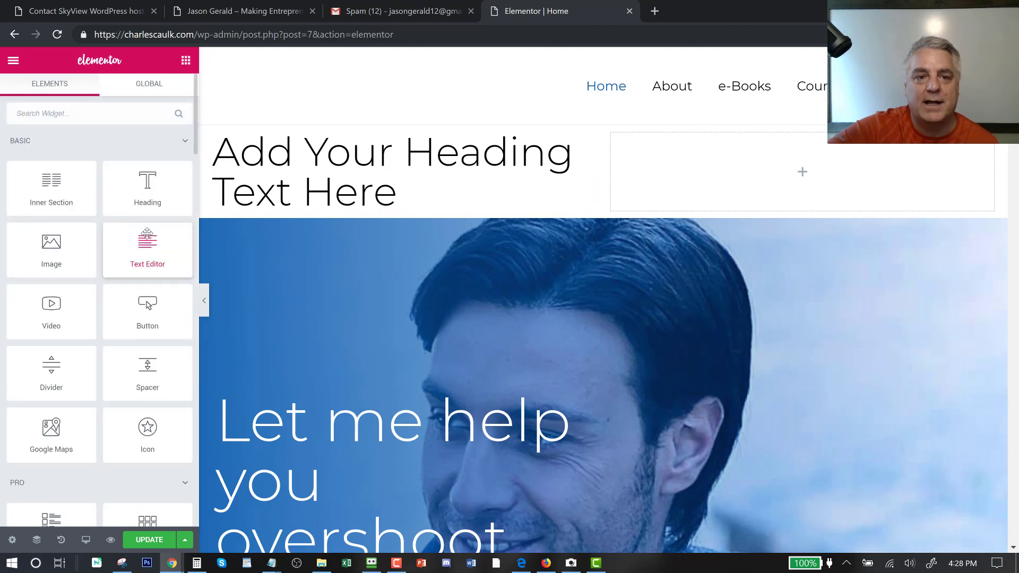
left_click_drag(147, 246, 341, 216)
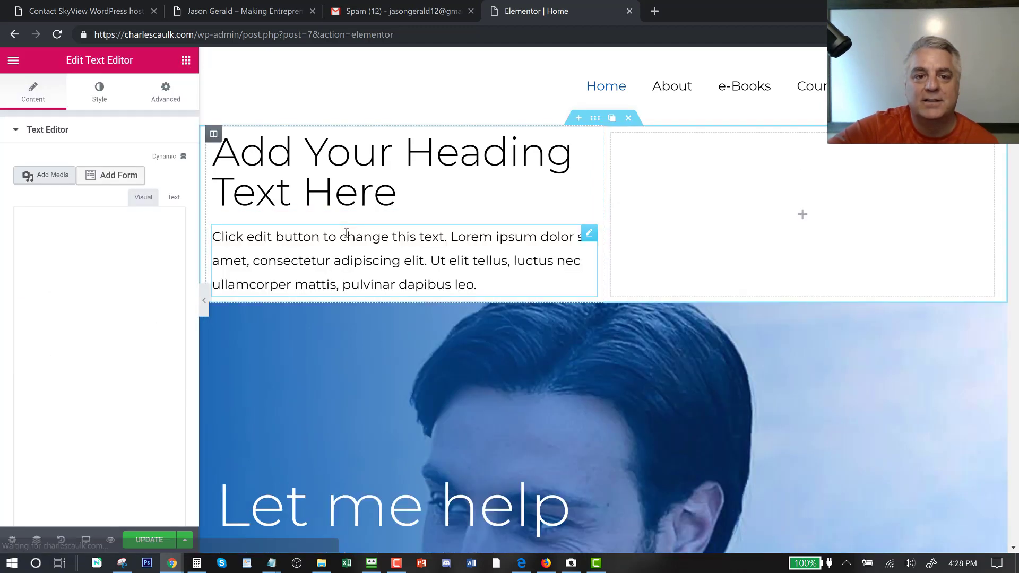
left_click(185, 61)
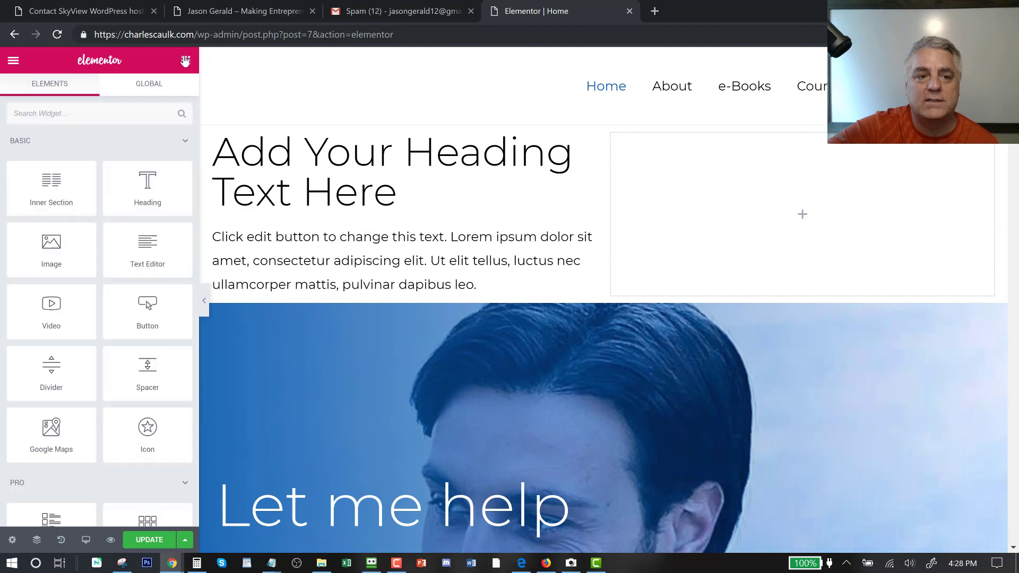
left_click_drag(276, 289, 366, 300)
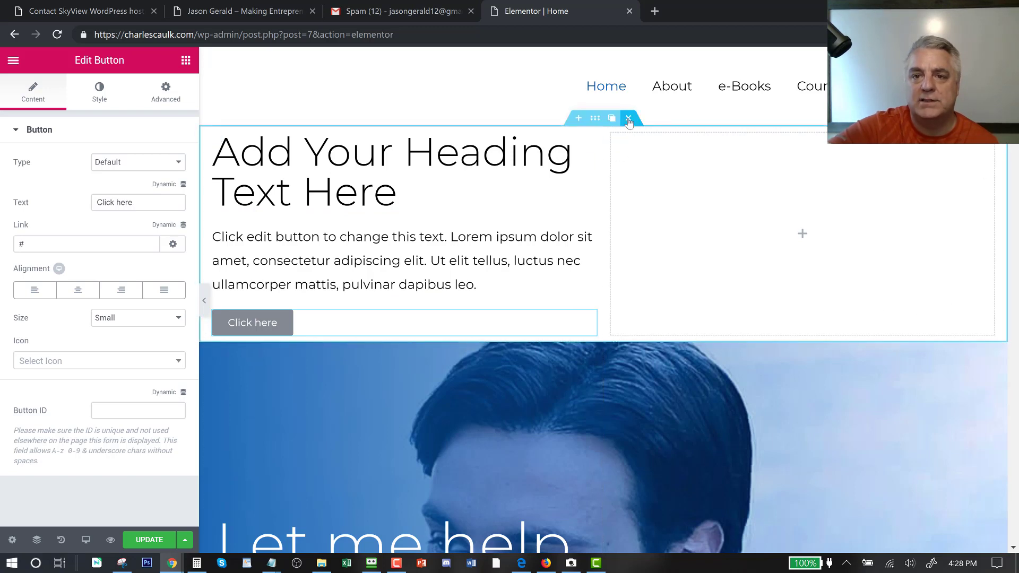
Delete the new two-column section and restore it by returning to the button addition in the history.
left_click(628, 119)
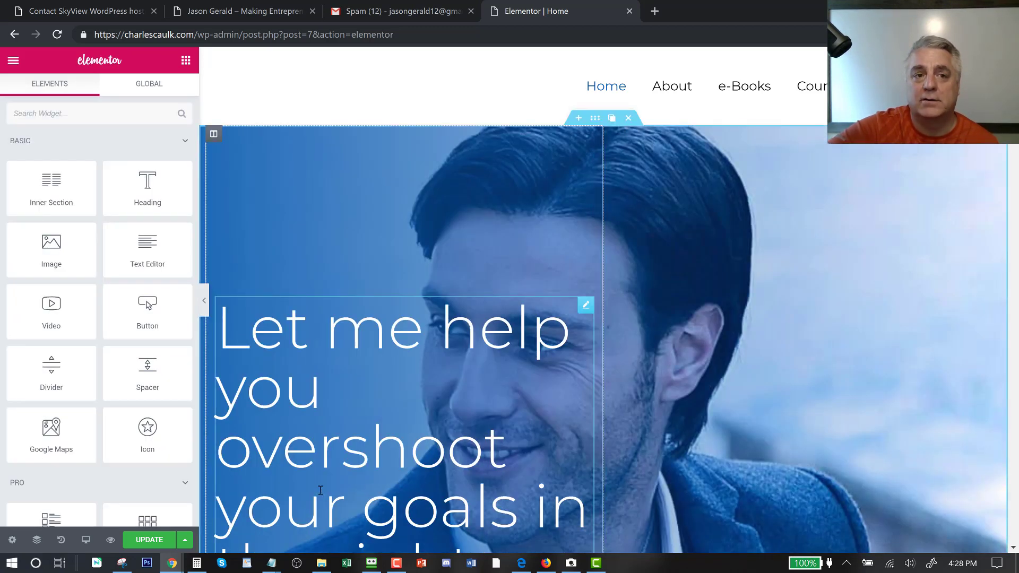
left_click(61, 540)
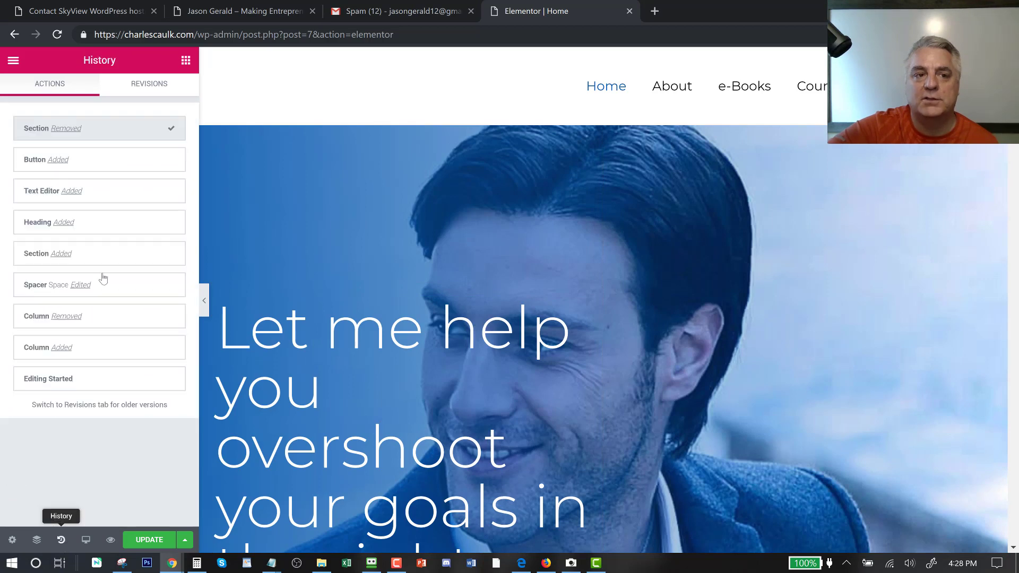
left_click(71, 171)
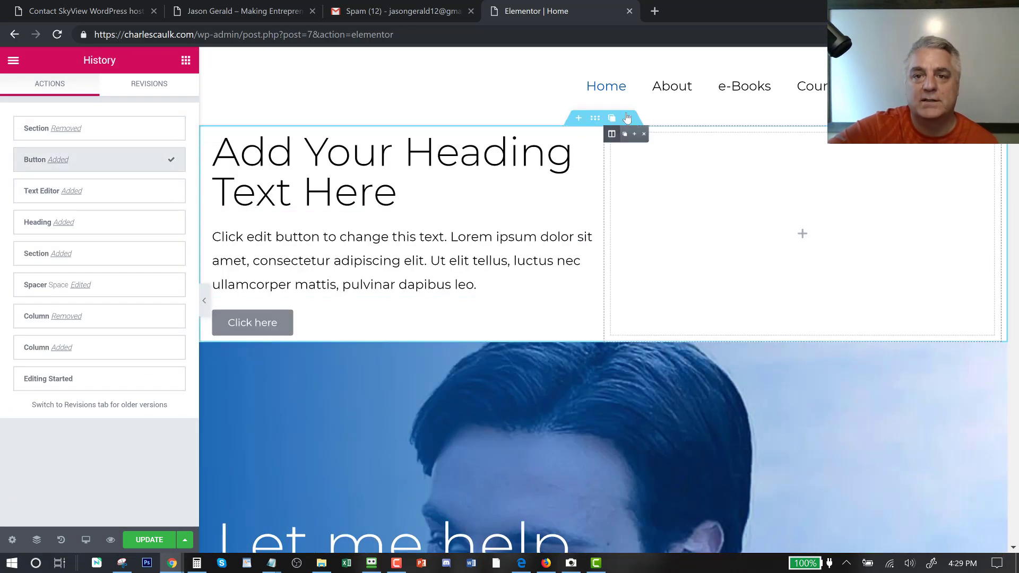
Delete the restored two-column section above the hero and look over the page.
left_click(627, 118)
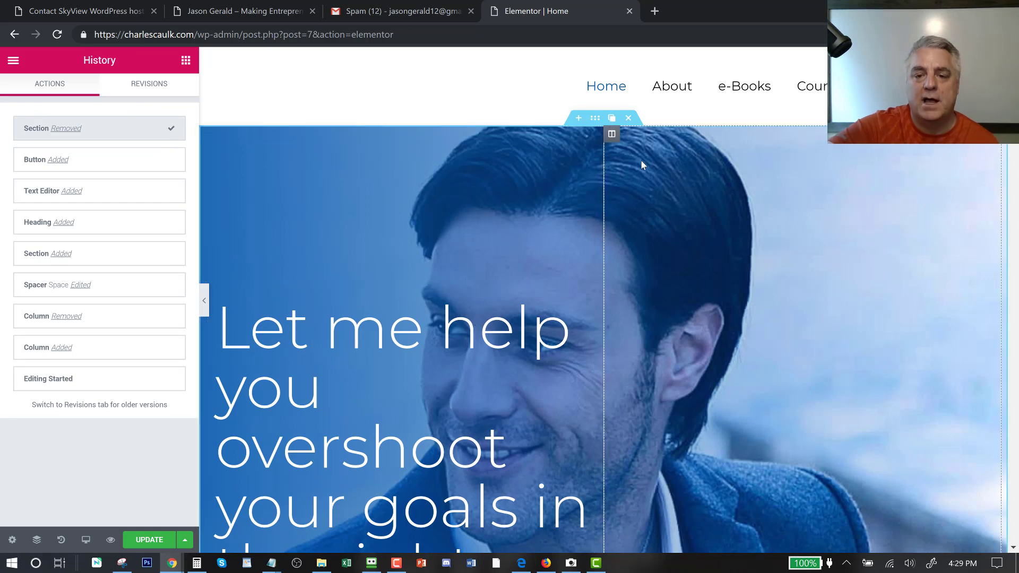
scroll(640, 164, "down", 5)
scroll(640, 173, "down", 3)
scroll(541, 152, "up", 8)
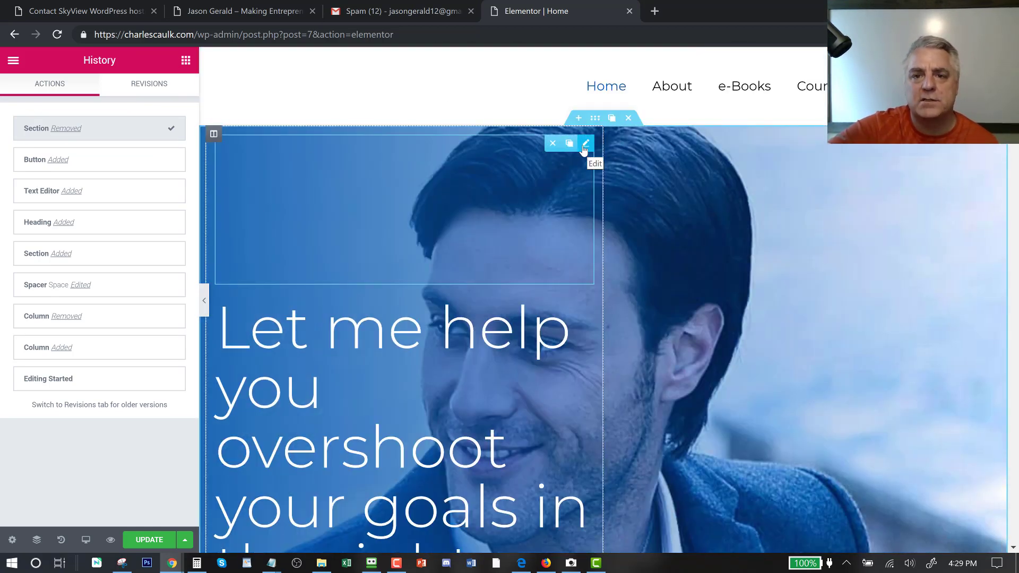
Duplicate the spacer above the hero heading, delete the duplicate, and open the remaining spacer's settings.
left_click(587, 145)
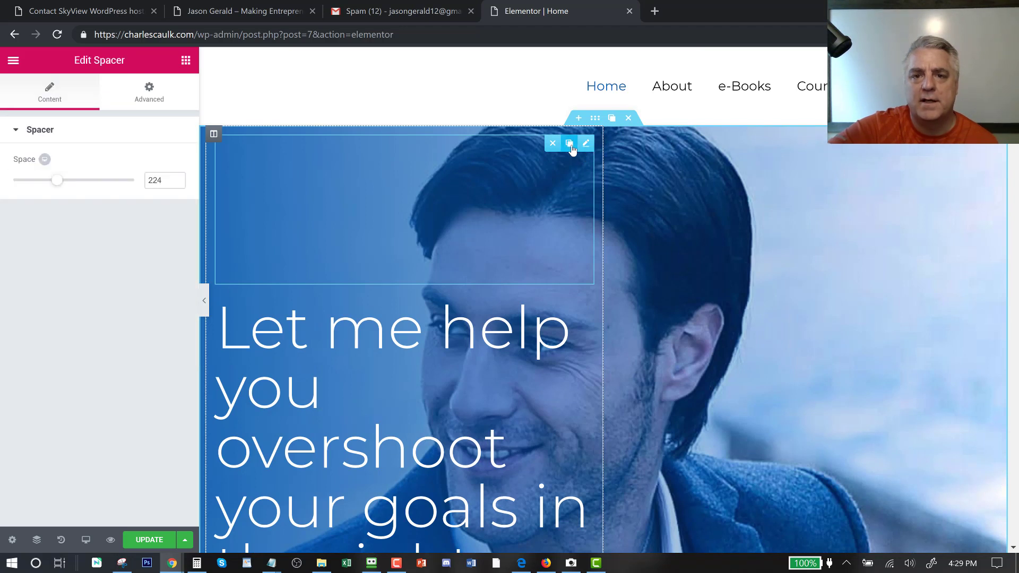
left_click(570, 143)
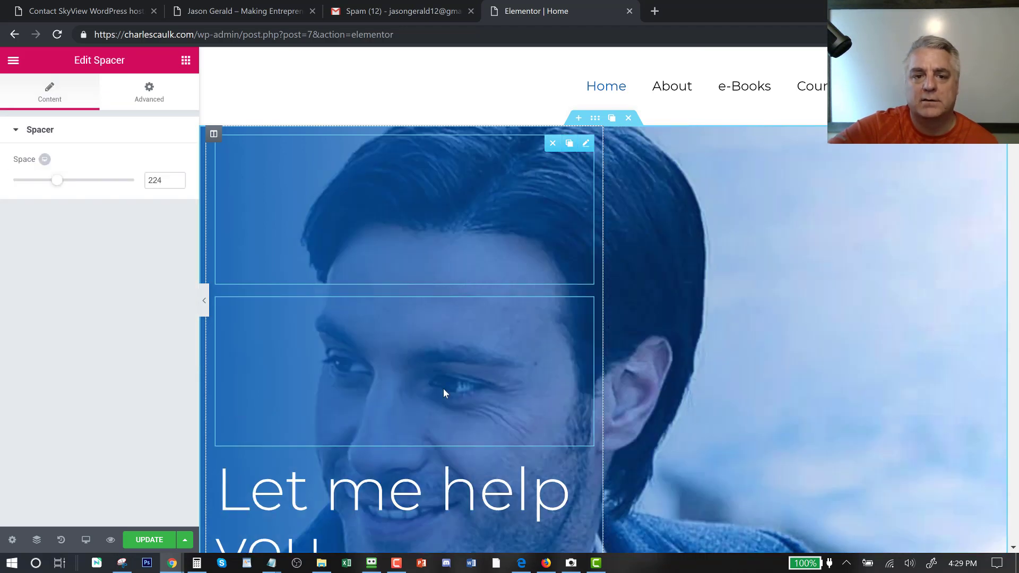
mouse_move(586, 315)
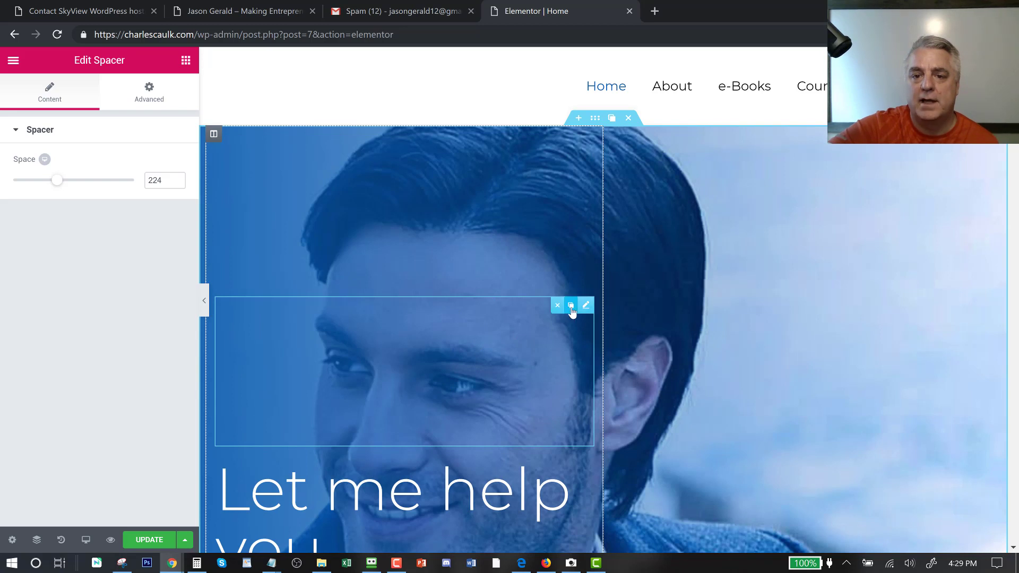
left_click(553, 306)
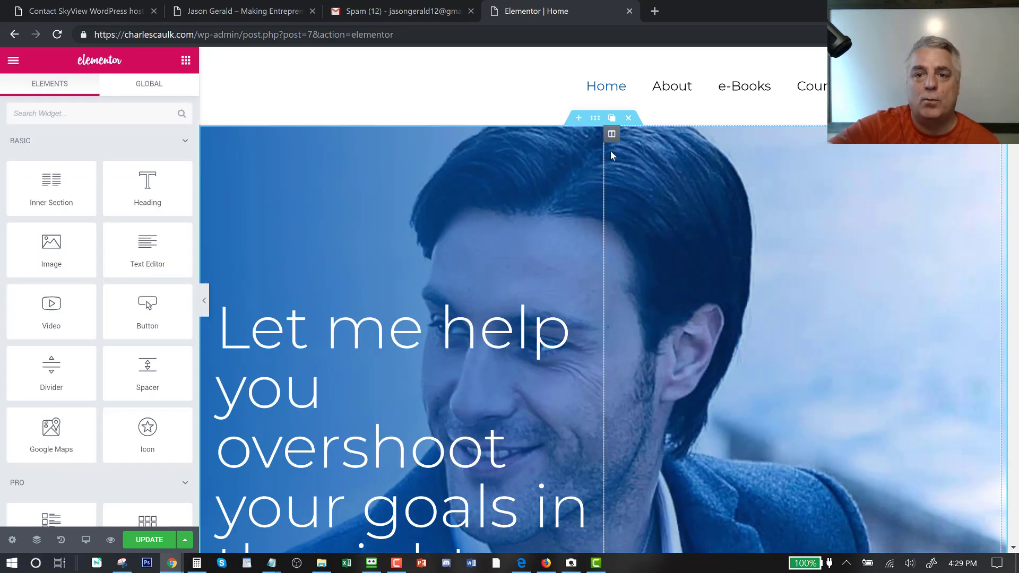
left_click(593, 142)
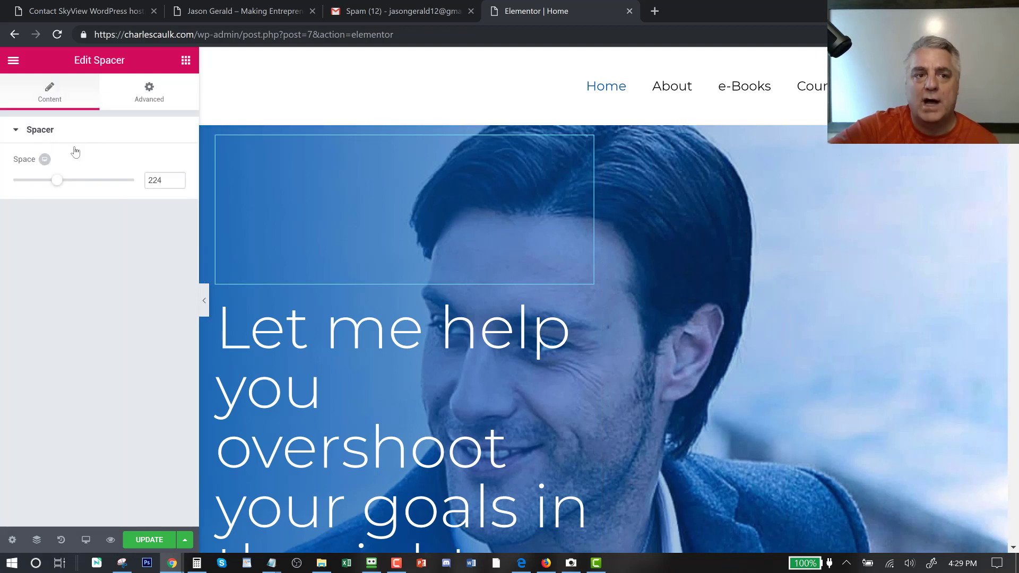
Add a second spacer above the hero heading, try spaces of 10 and 128, and delete it.
left_click(185, 61)
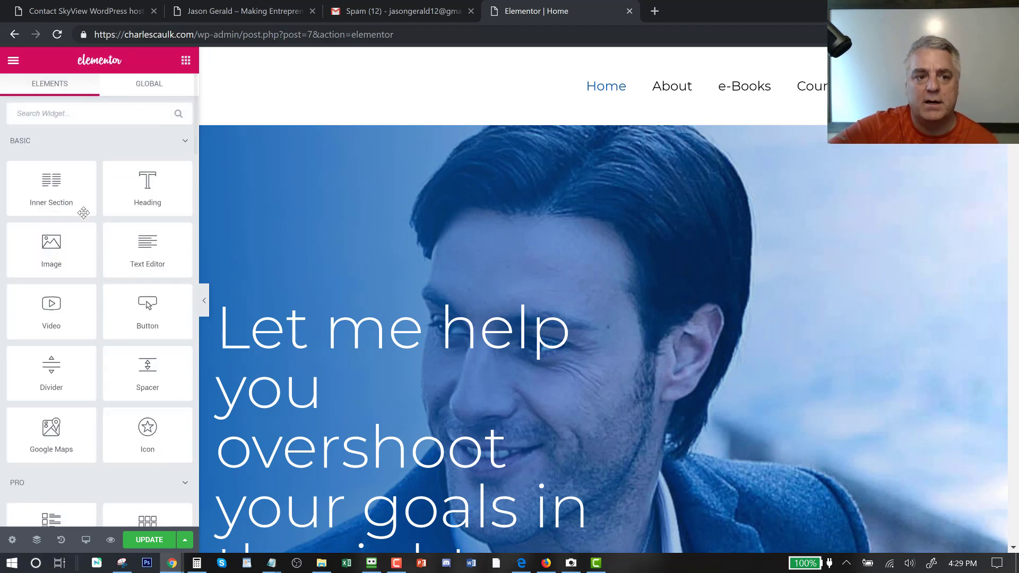
left_click_drag(142, 367, 418, 255)
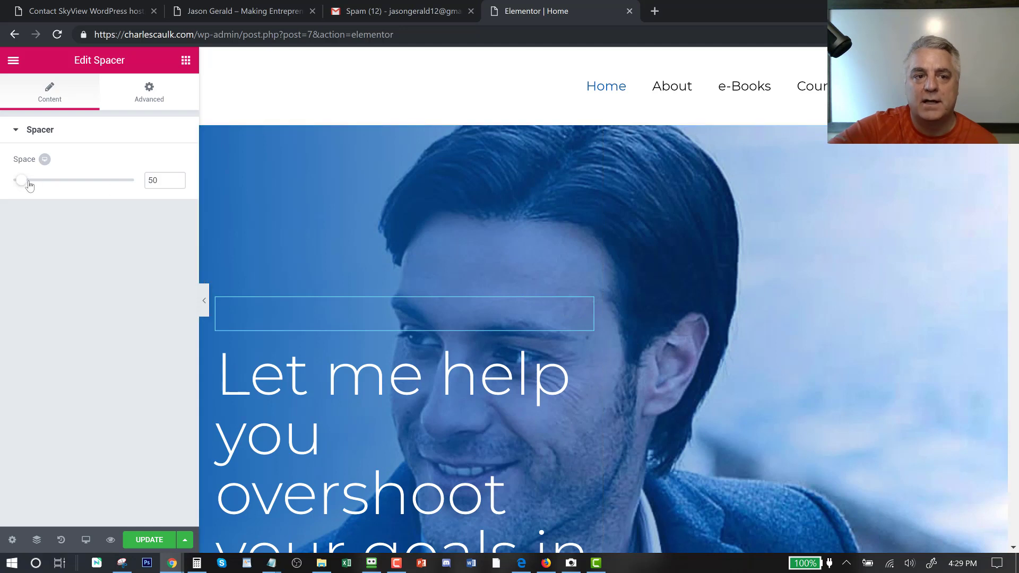
left_click_drag(30, 184, 6, 188)
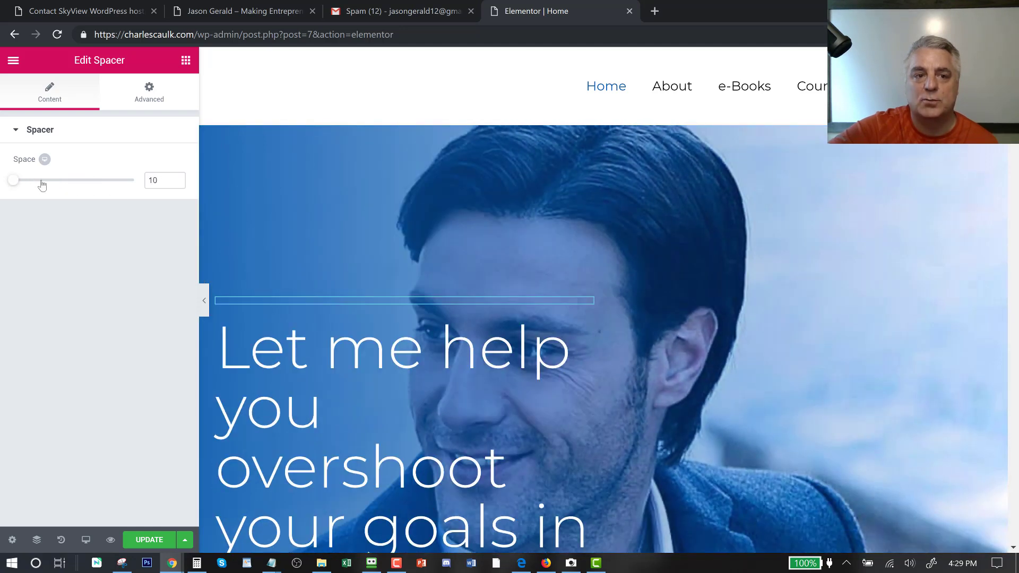
left_click(42, 182)
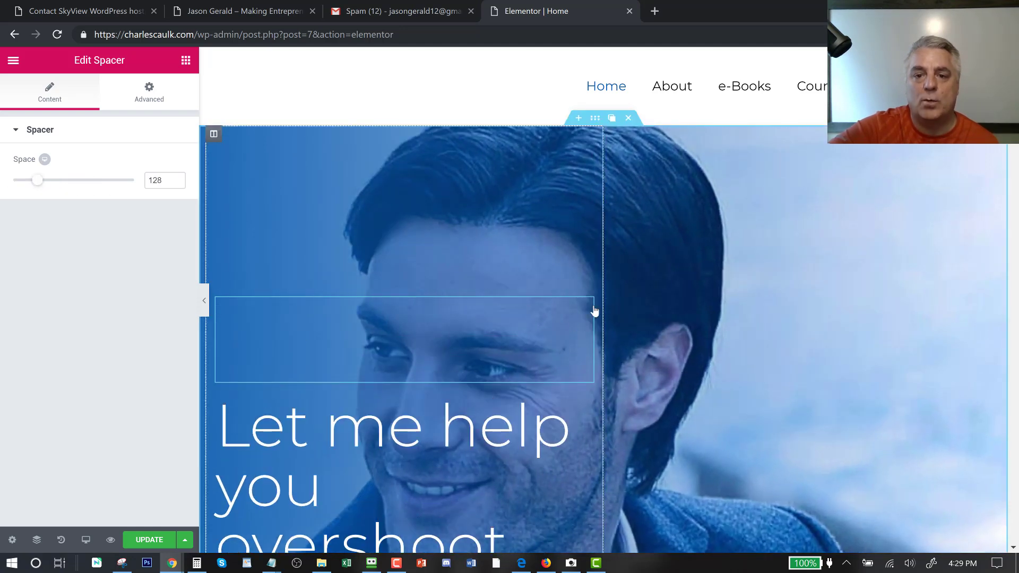
left_click(553, 306)
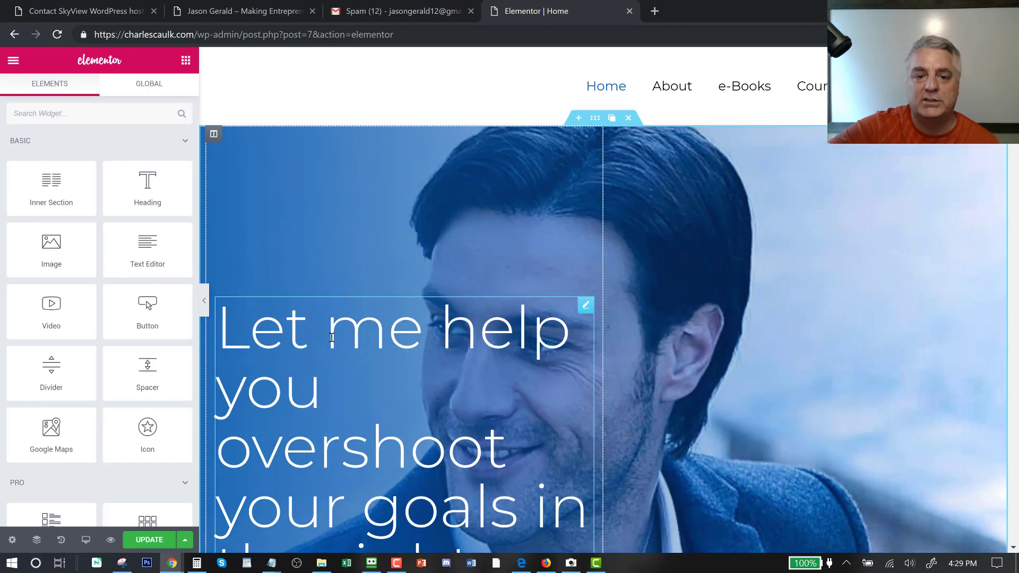
Clear the hero heading's title and restore it by returning to the latest spacer removal in the history.
left_click(586, 306)
left_click_drag(142, 186, 2, 176)
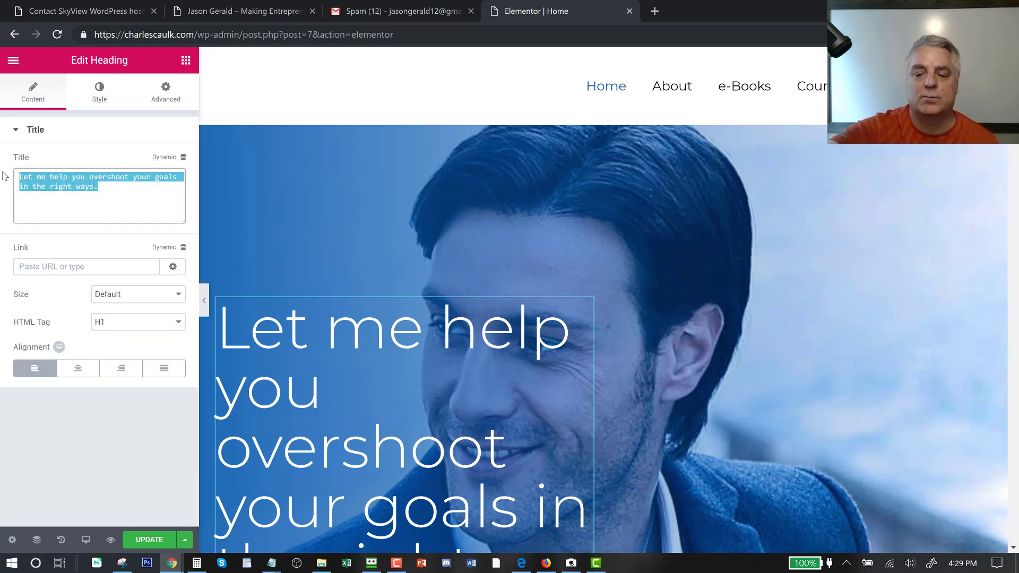
key("BackSpace")
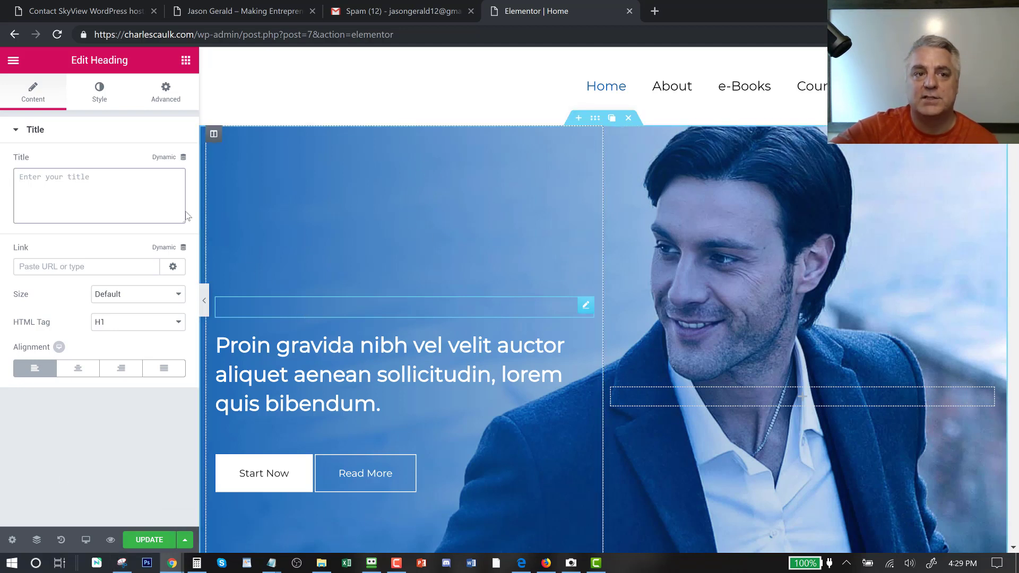
left_click(61, 540)
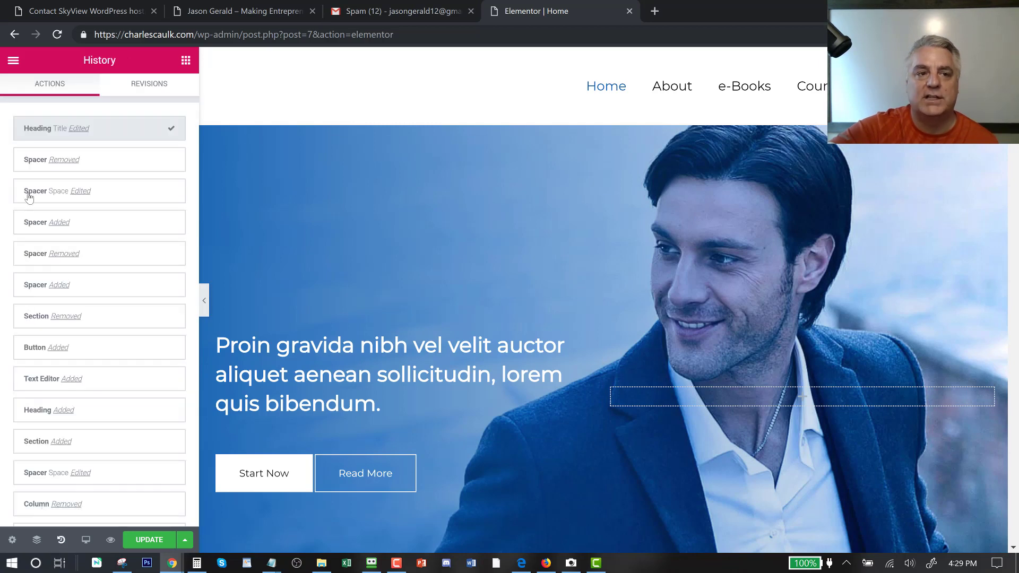
left_click(48, 160)
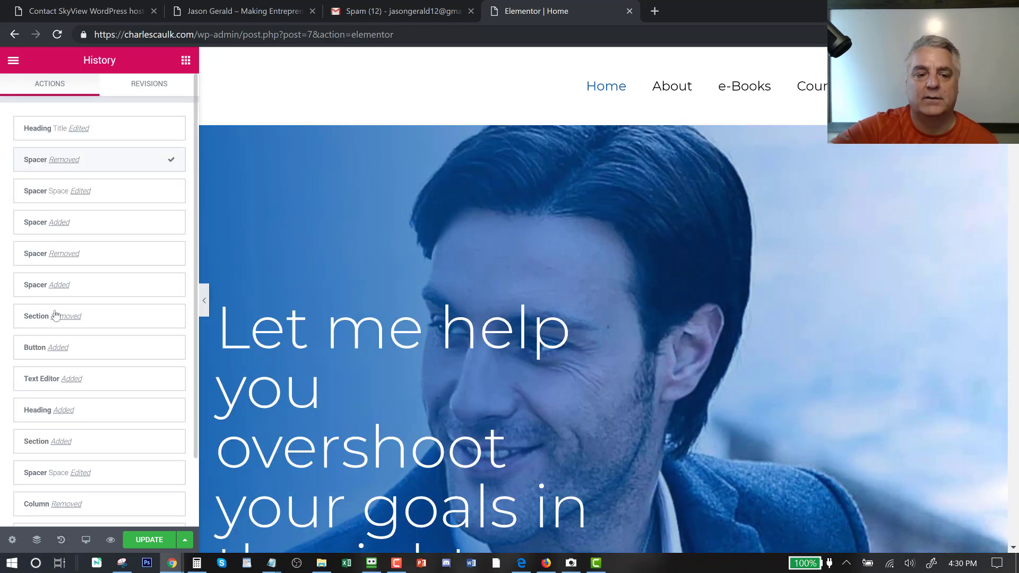
View the additional save options, close them by selecting the hero spacer, and look over the hero section.
left_click(185, 542)
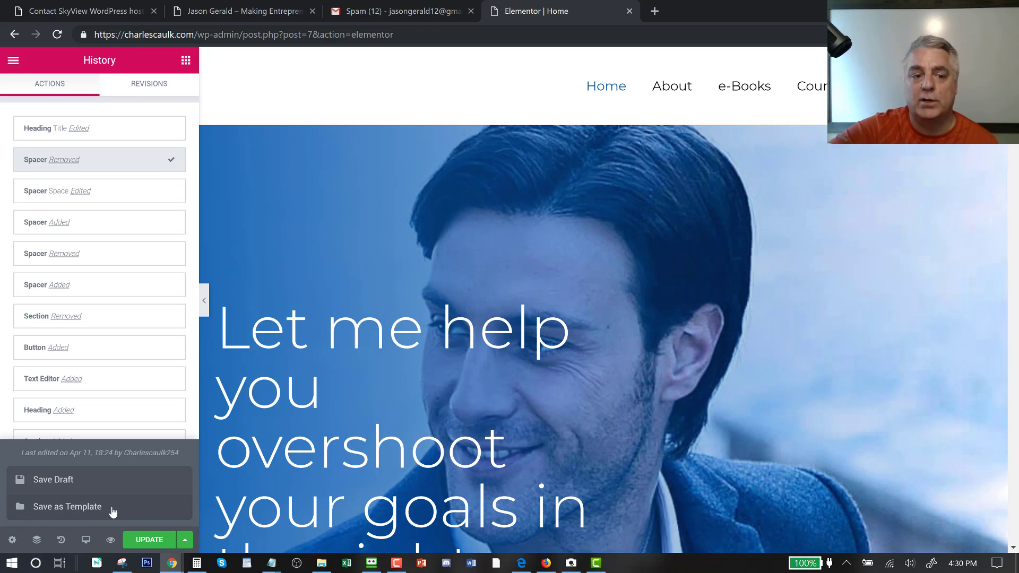
left_click(337, 237)
scroll(424, 321, "down", 4)
scroll(424, 320, "up", 3)
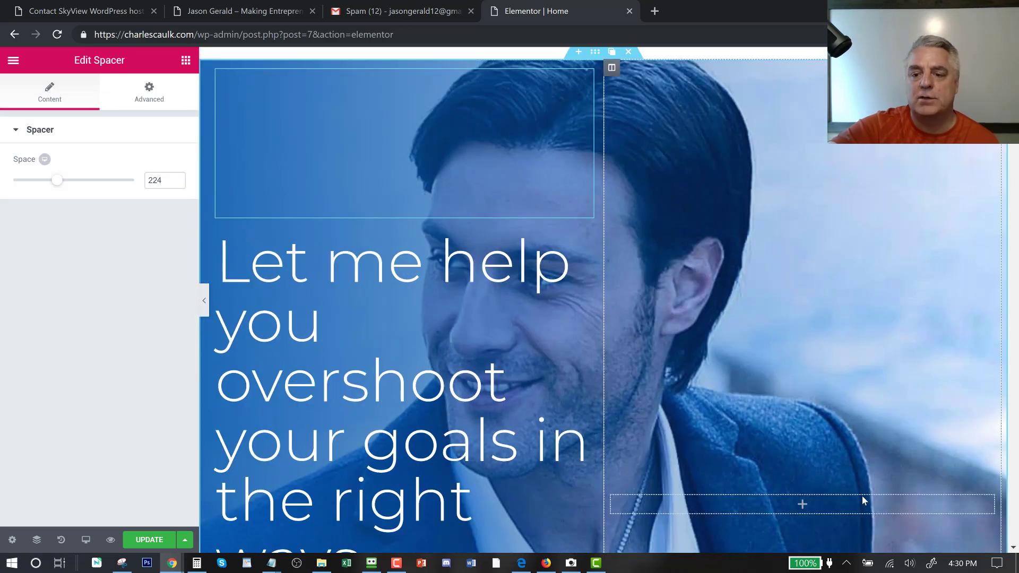
Find the Form widget by searching for "for" and add it to the hero section's empty second column.
left_click(186, 62)
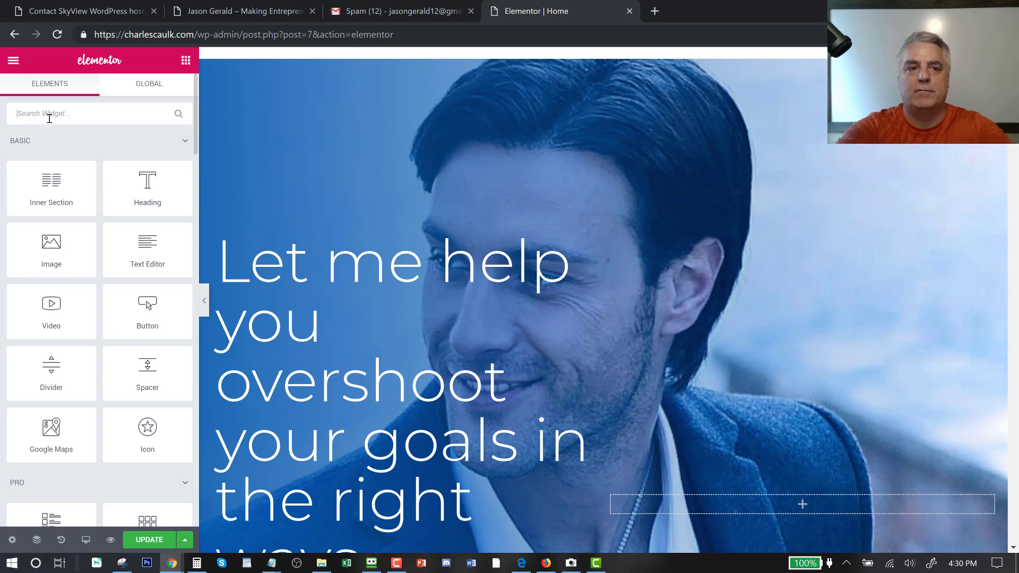
type("for")
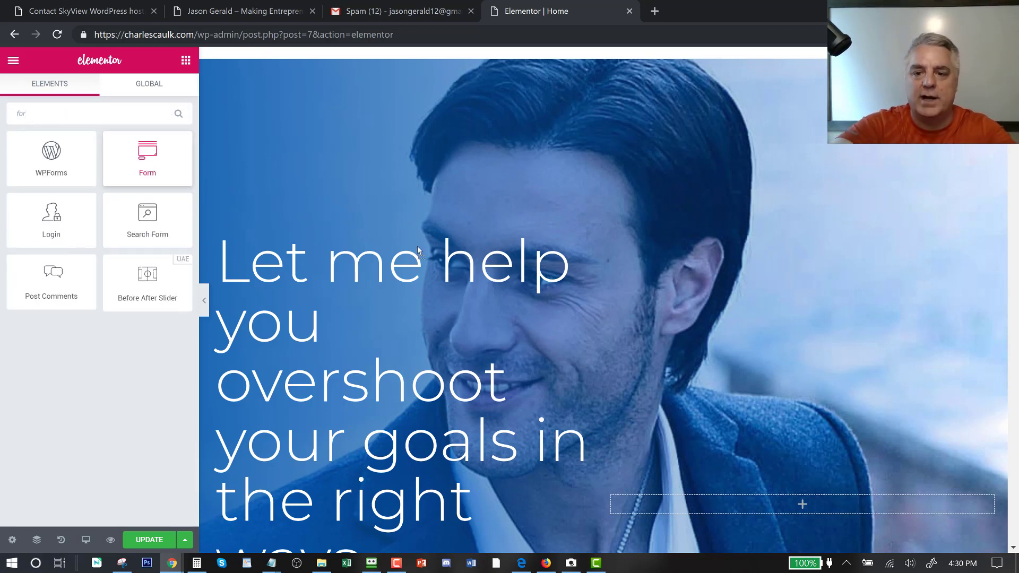
left_click_drag(417, 250, 776, 508)
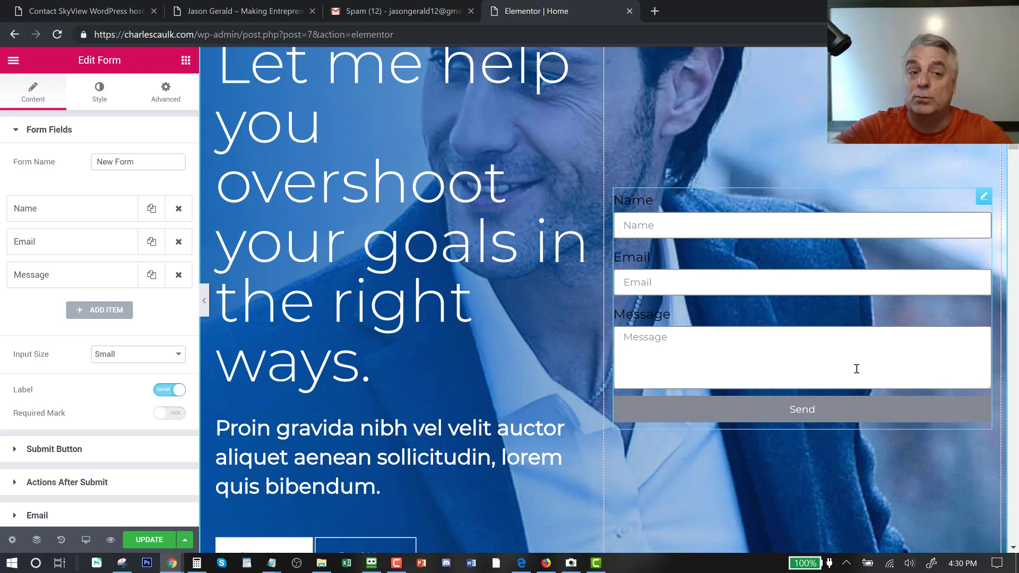
Add ConvertKit to the form's actions after submit and open its ConvertKit settings.
scroll(55, 356, "down", 1)
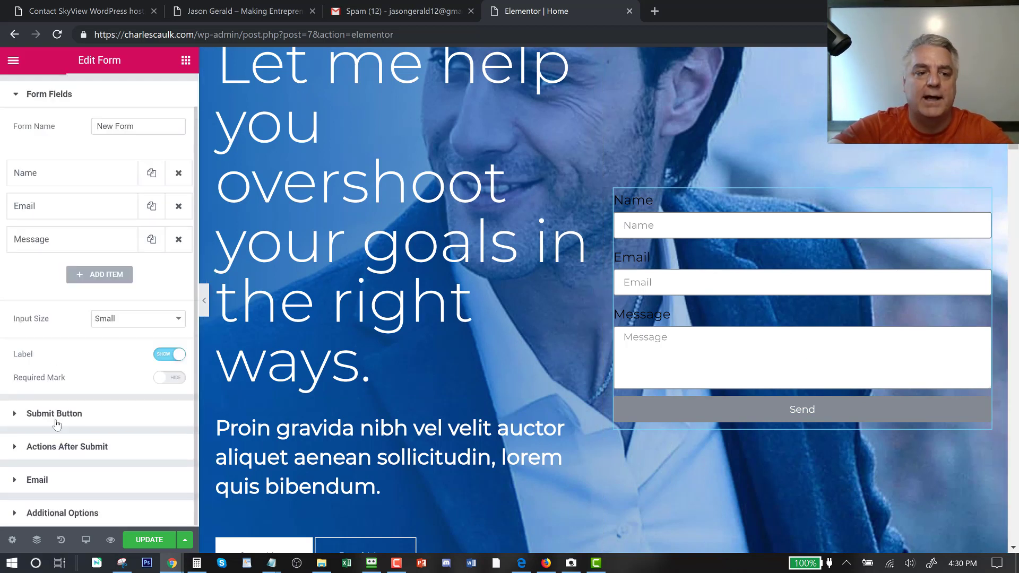
left_click(52, 449)
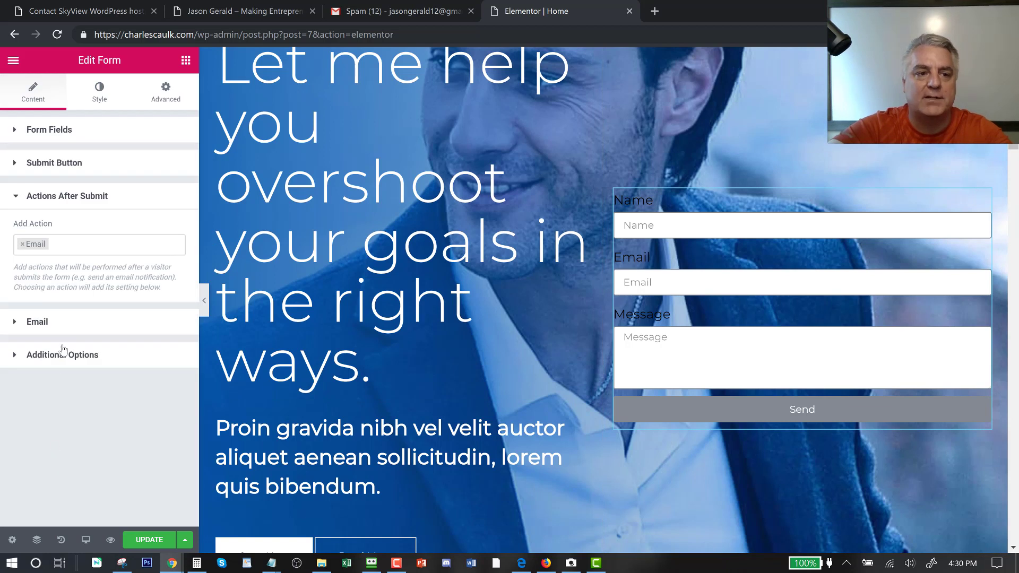
left_click(89, 243)
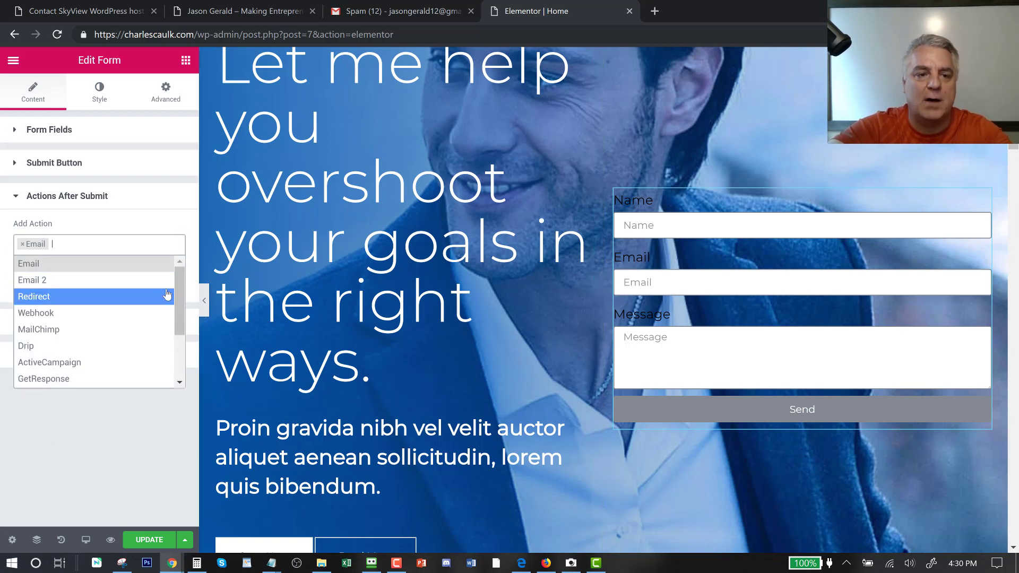
scroll(177, 348, "down", 3)
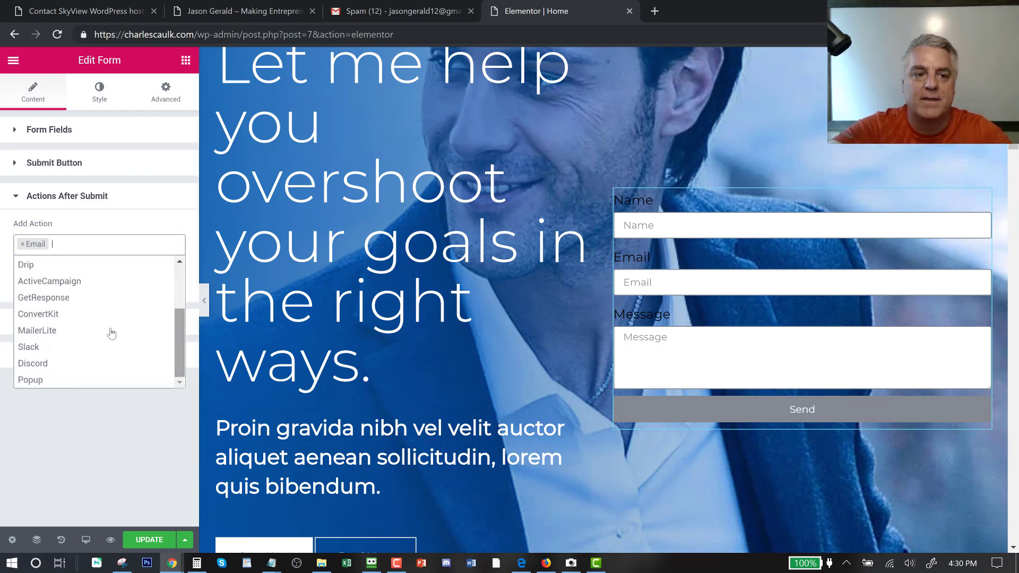
left_click(69, 310)
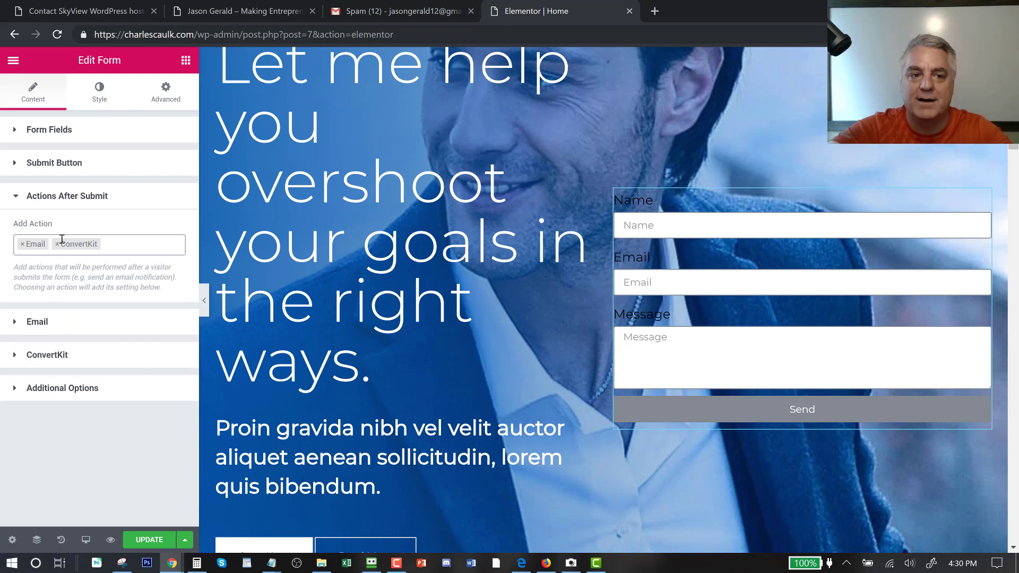
left_click(58, 355)
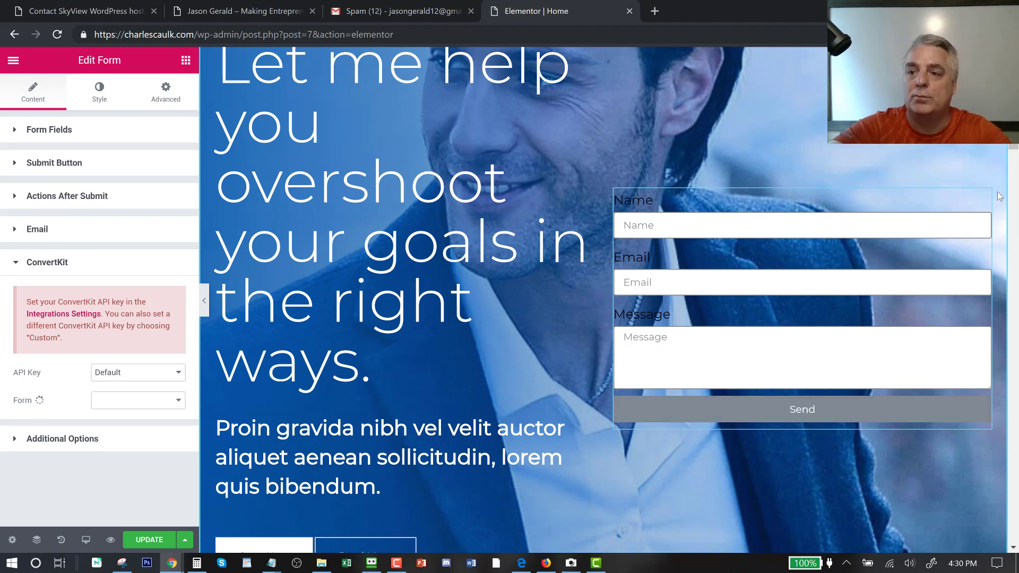
Delete the form from the hero section's second column.
mouse_move(983, 196)
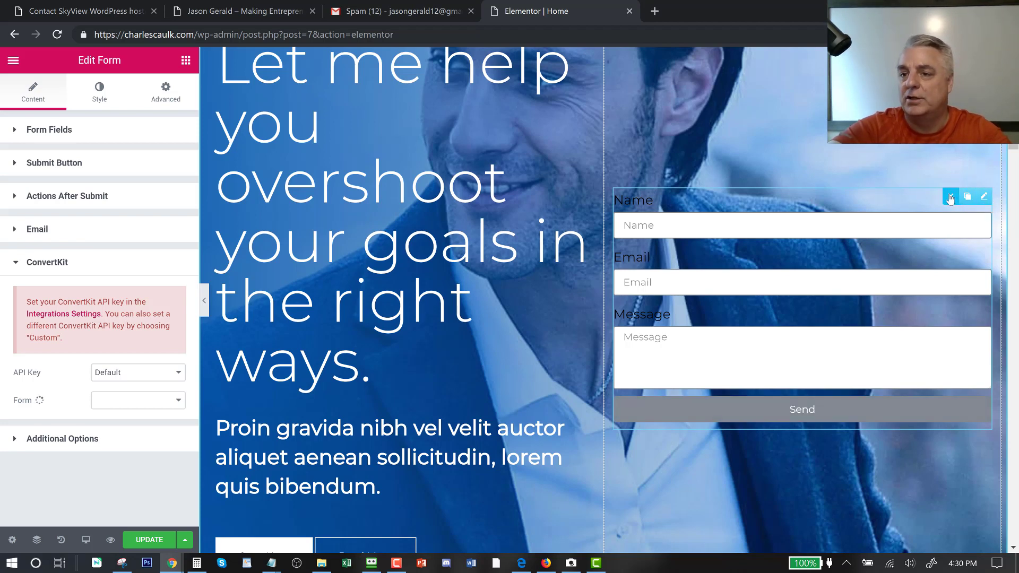
left_click(950, 197)
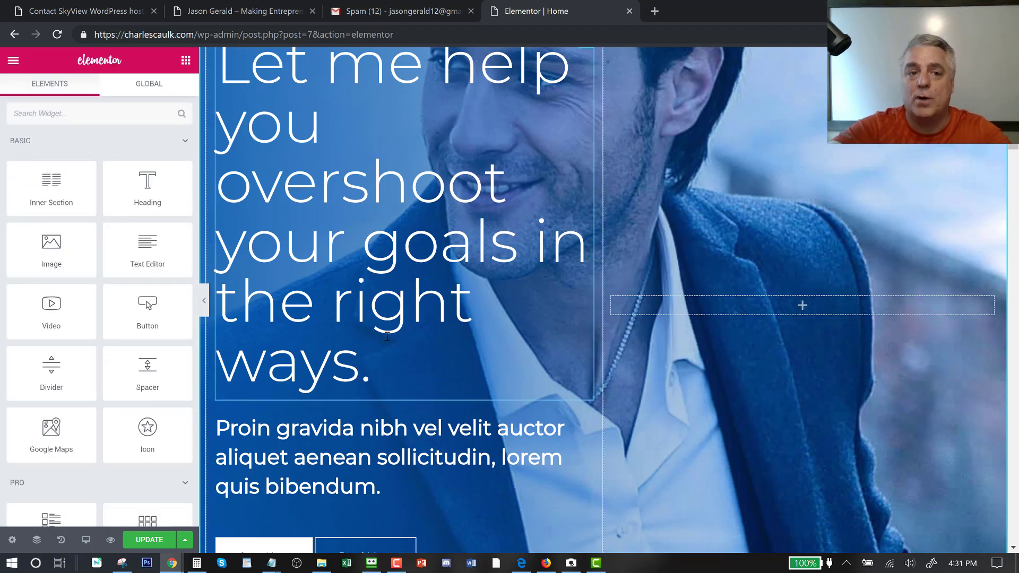
Add a Price Table widget to the hero section's empty second column and delete it.
scroll(87, 331, "down", 12)
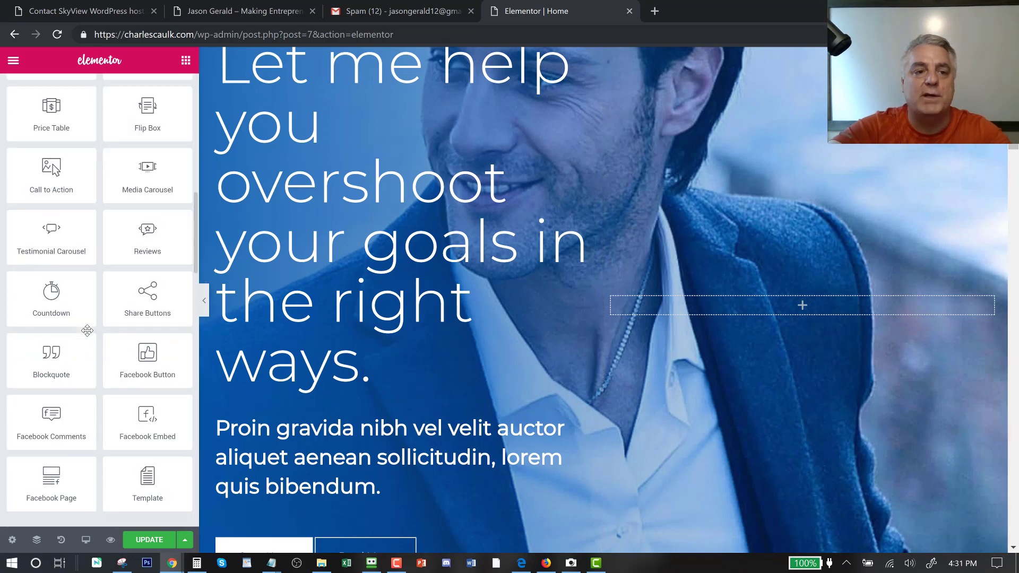
scroll(89, 334, "up", 9)
scroll(87, 337, "down", 6)
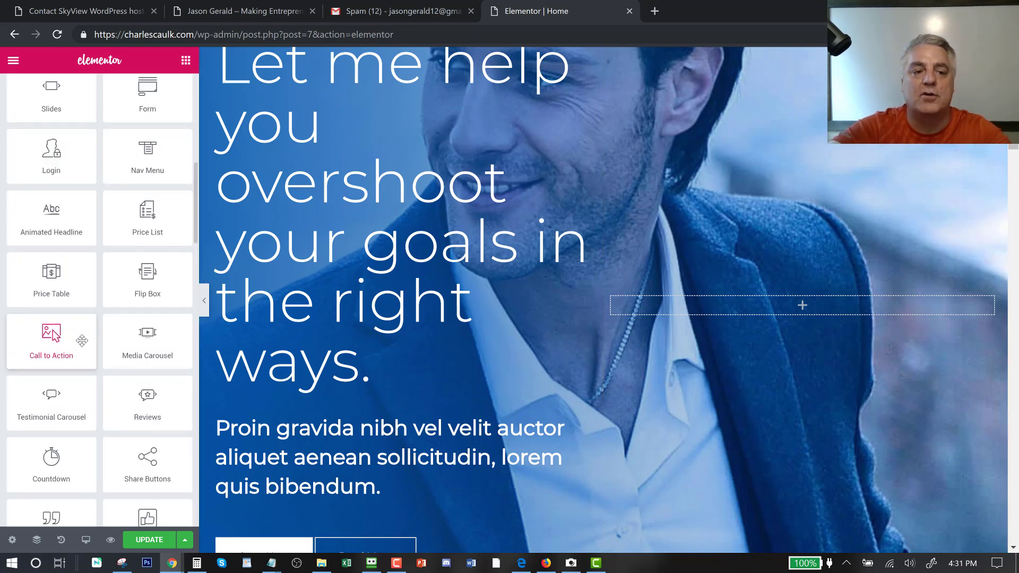
left_click_drag(67, 284, 879, 306)
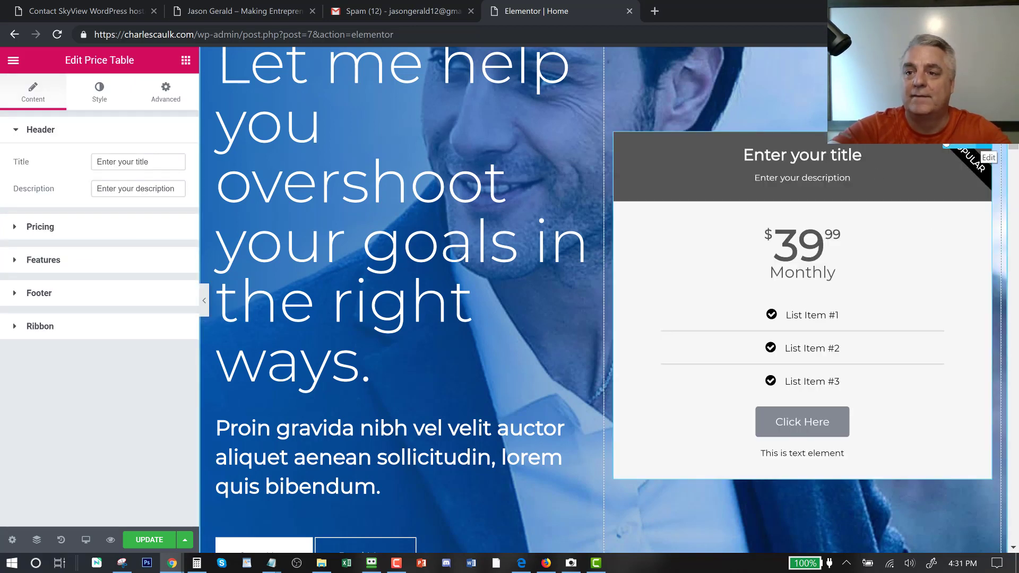
left_click(948, 139)
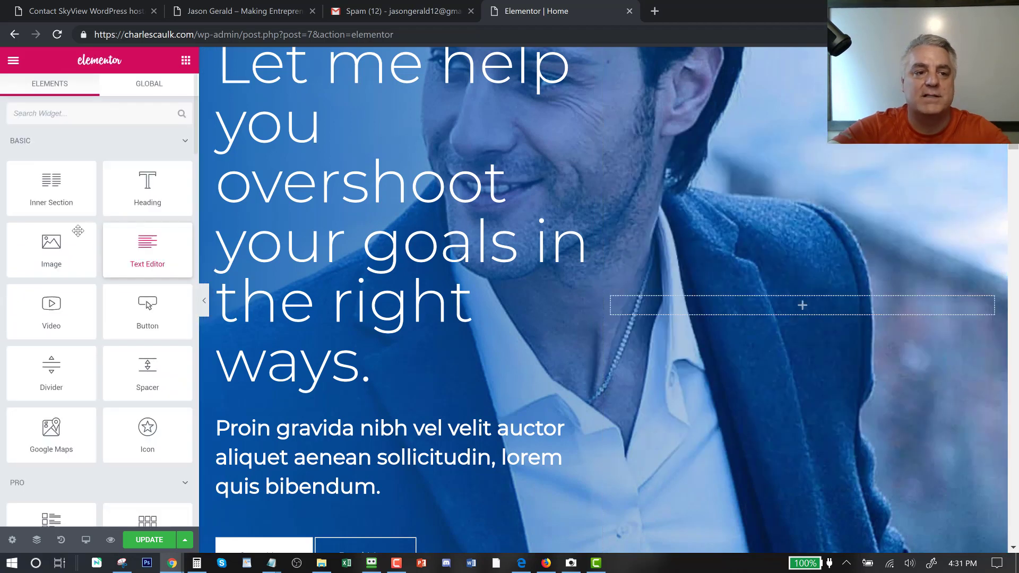
Add an Image widget to the hero section's second column and insert the two-laptops photo from the media library.
left_click_drag(78, 231, 742, 349)
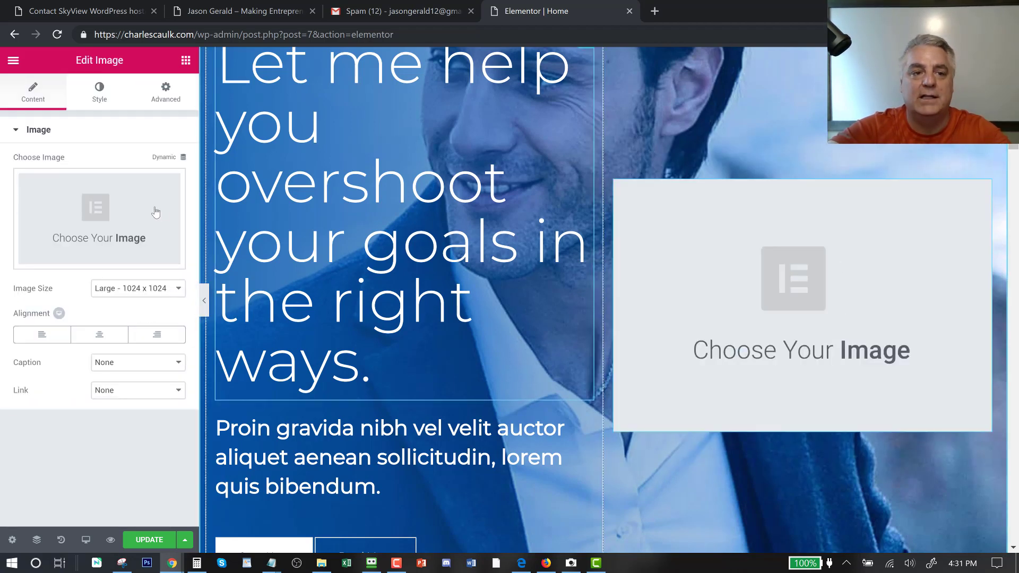
left_click(179, 228)
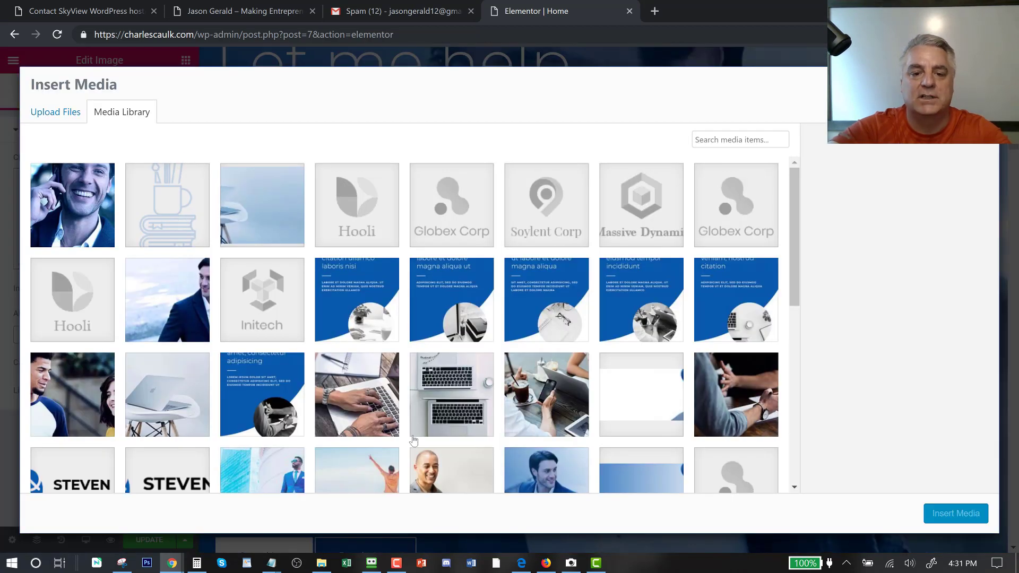
left_click(448, 385)
left_click(950, 513)
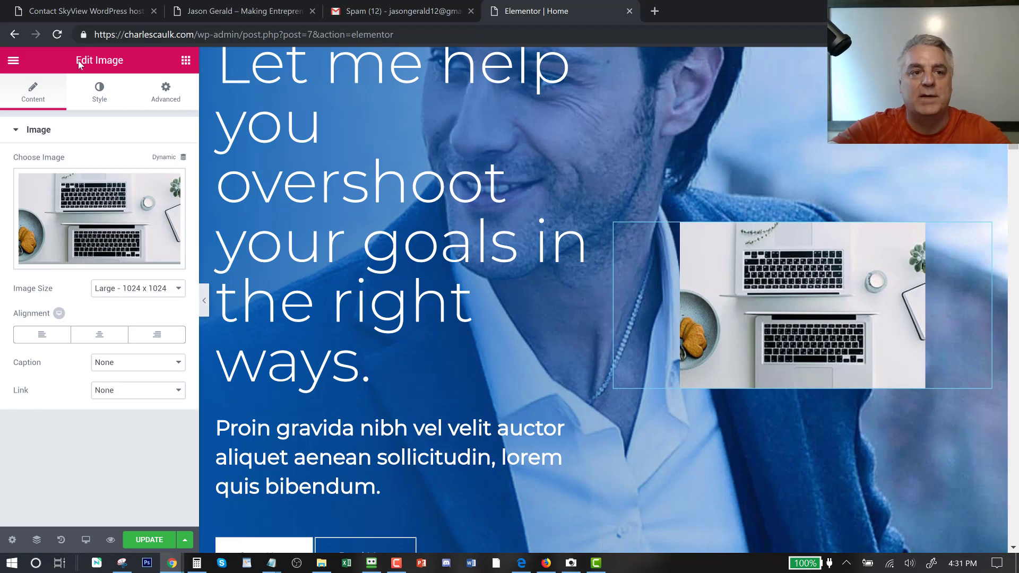
Widen the laptop image to the full column width and set its margin to 6 px on all sides.
left_click(101, 90)
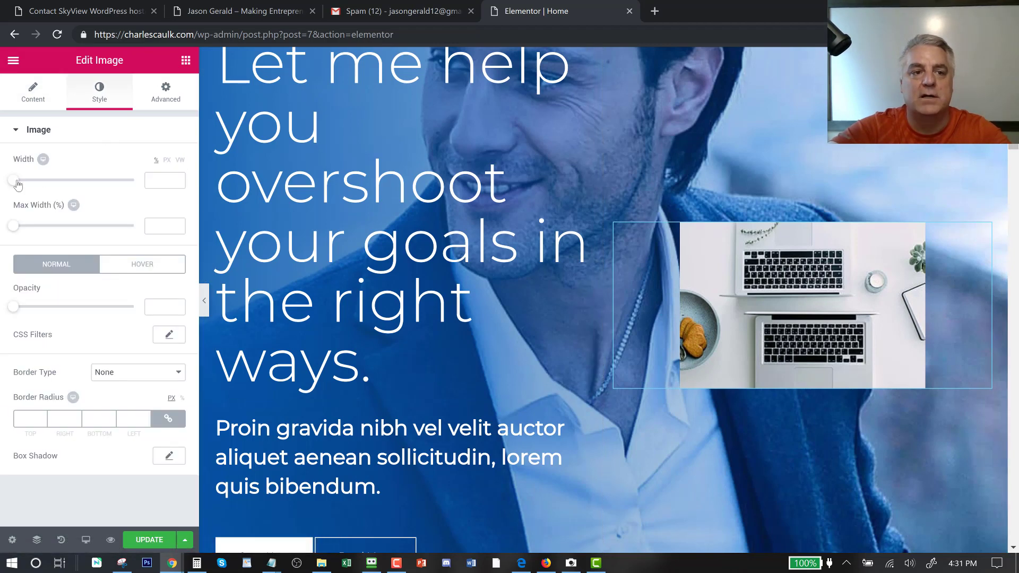
left_click_drag(13, 180, 158, 174)
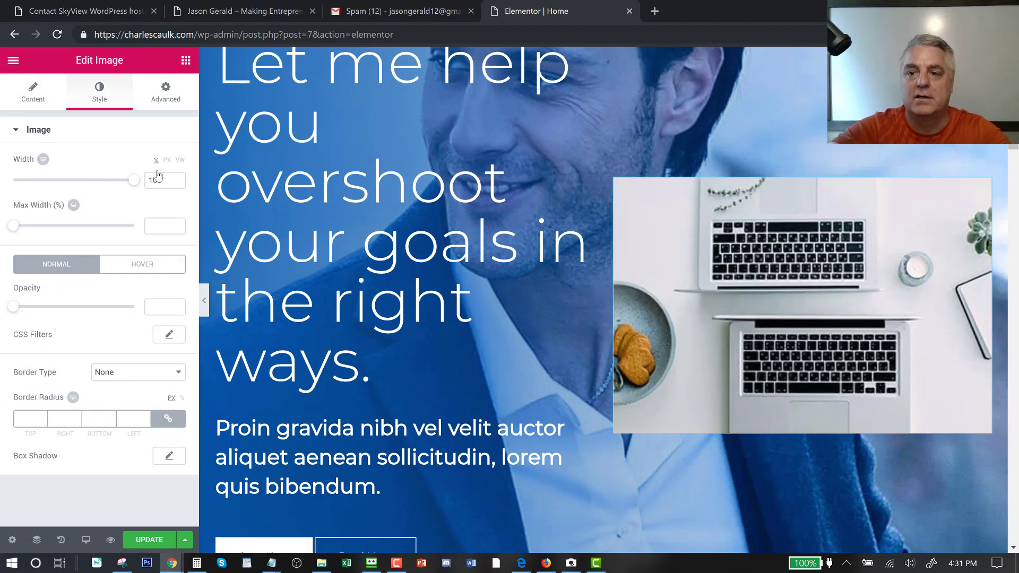
left_click(169, 89)
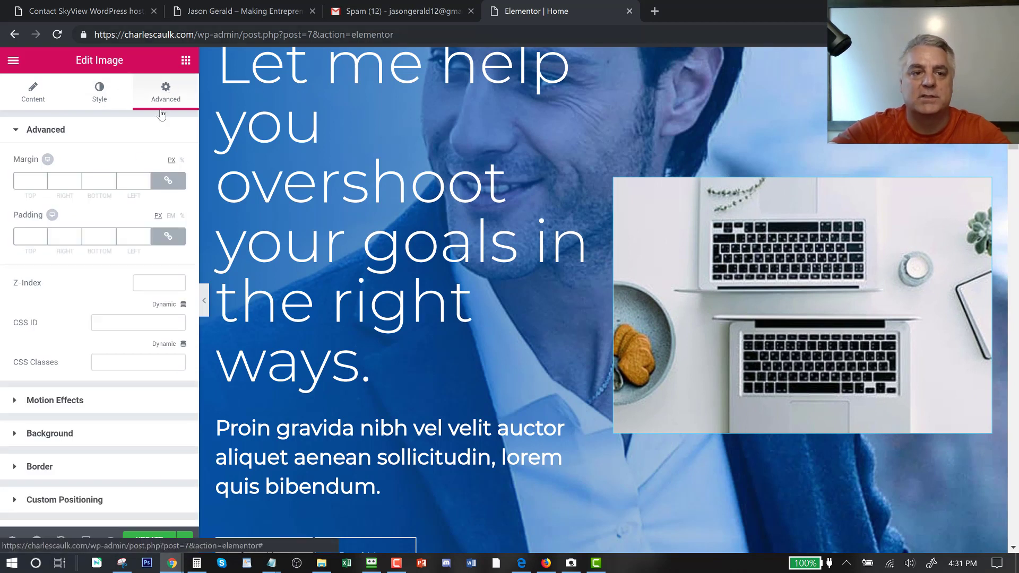
left_click(146, 178)
left_click(146, 179)
left_click(146, 178)
left_click(146, 178)
left_click(146, 179)
left_click(146, 178)
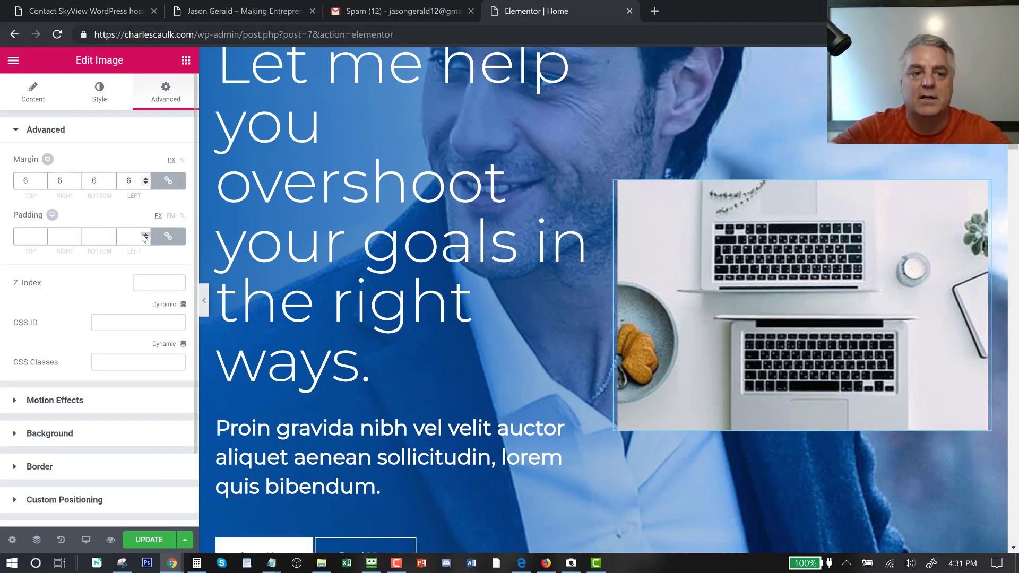
Set the image's padding to 10 px on all sides, with the sides unlinked and the bottom padding raised to 44 px.
left_click(146, 234)
left_click(145, 234)
left_click(146, 234)
left_click(168, 236)
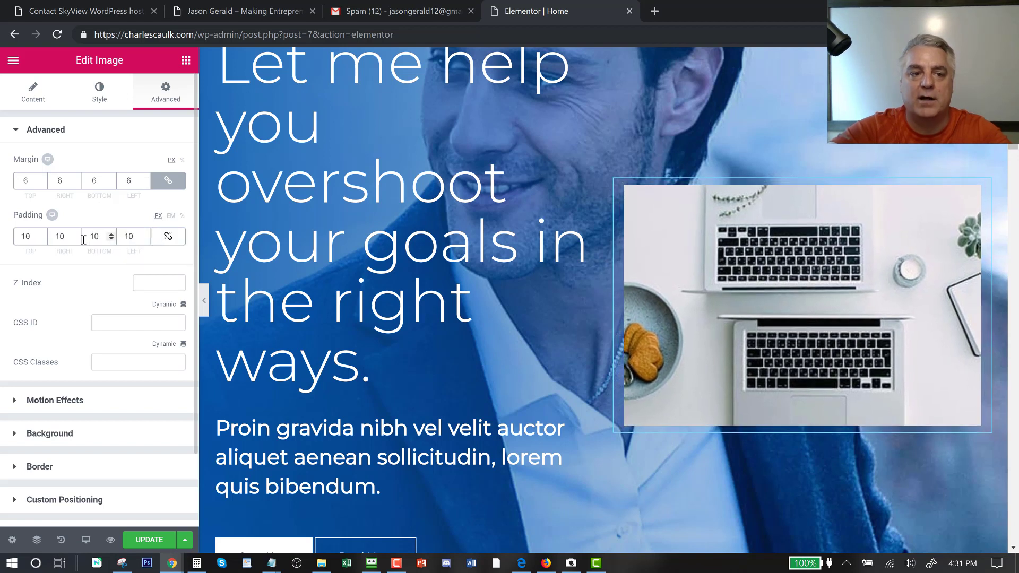
left_click_drag(112, 235, 112, 235)
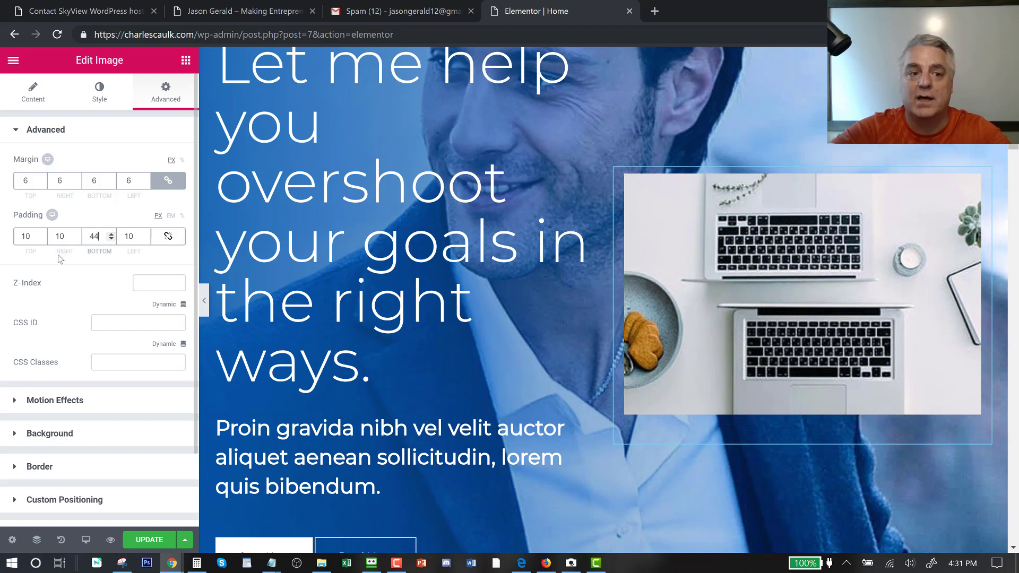
Make the laptop image sticky to the Top in its motion effects.
left_click(58, 406)
left_click(122, 263)
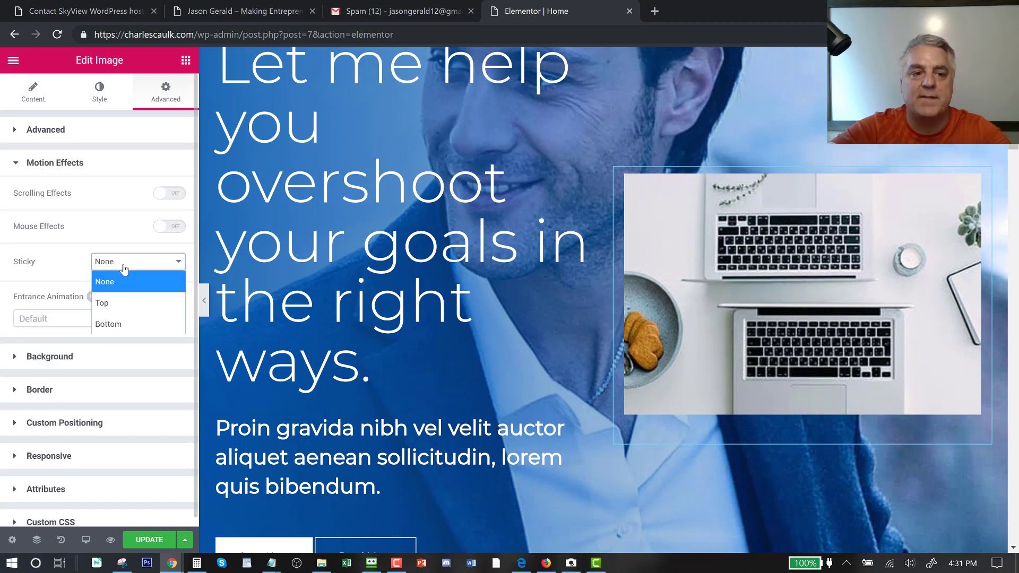
left_click(113, 304)
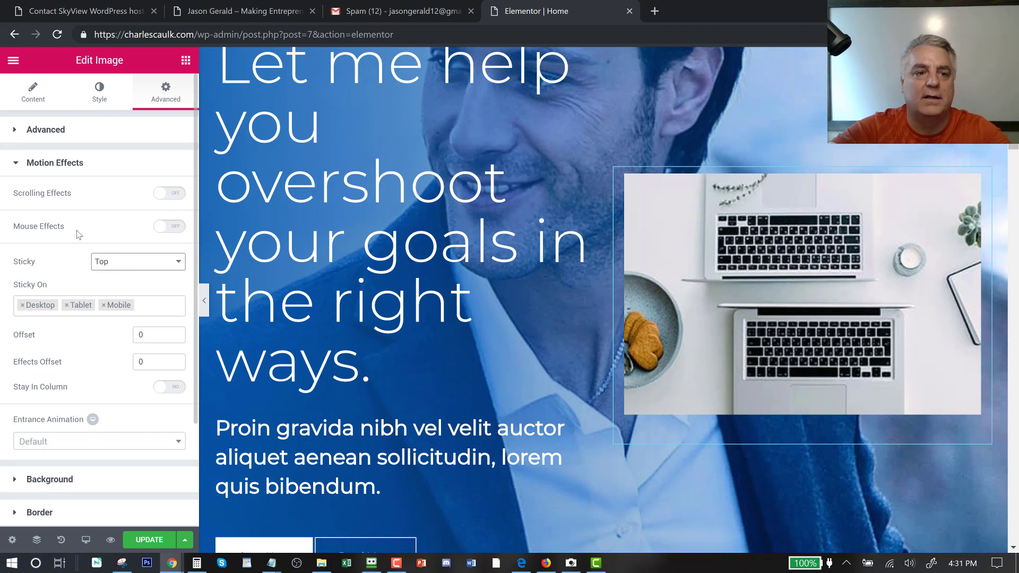
Try scrolling effects on the laptop image with an upward vertical scroll at speed 5.7, then reset and disable them.
left_click(169, 193)
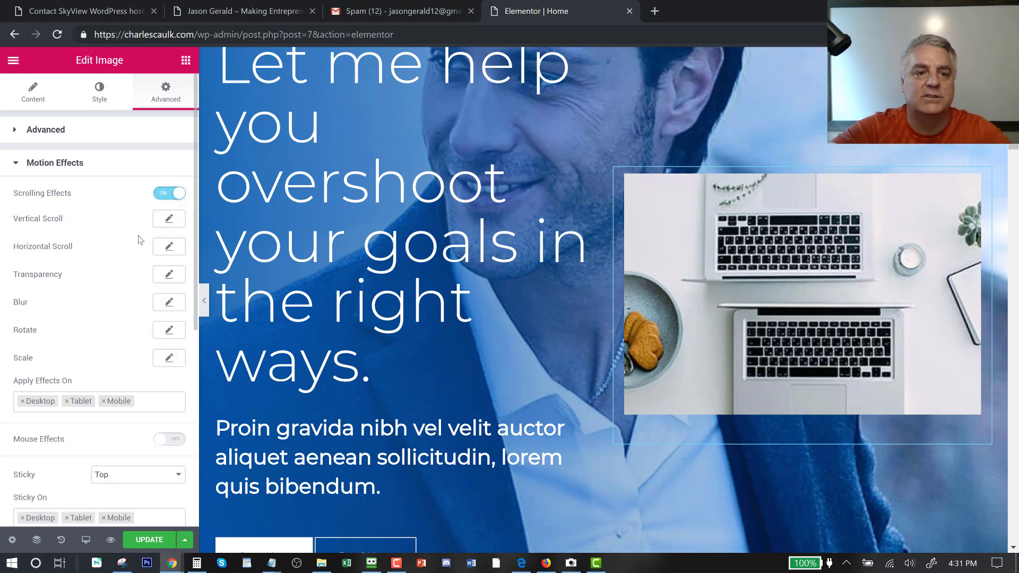
left_click(167, 220)
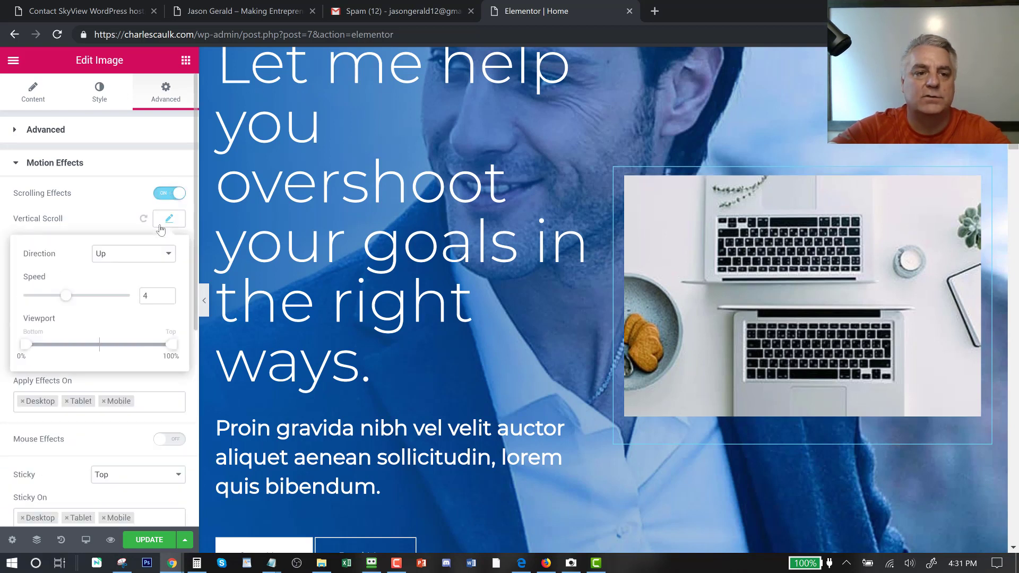
left_click(83, 298)
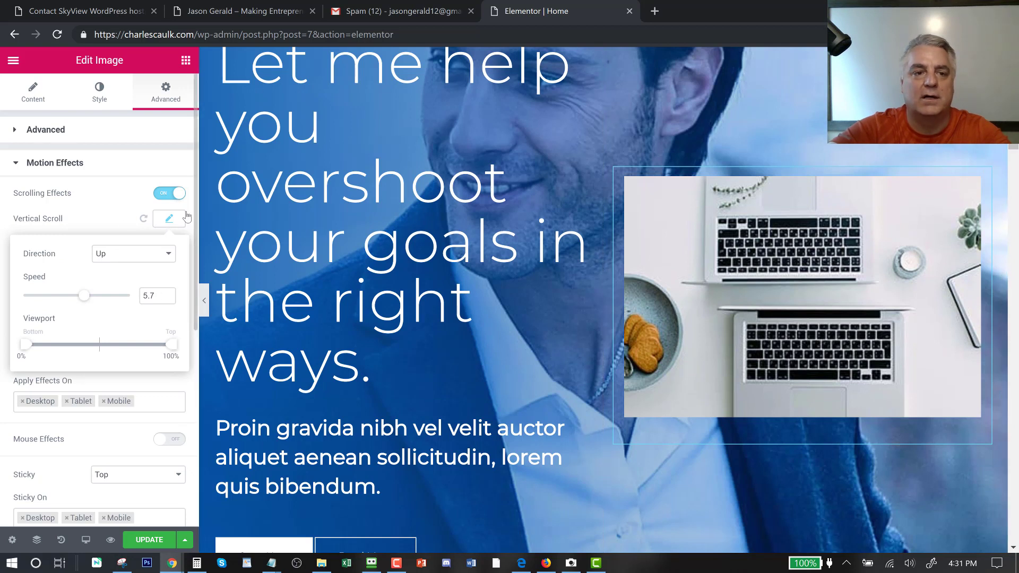
left_click(144, 221)
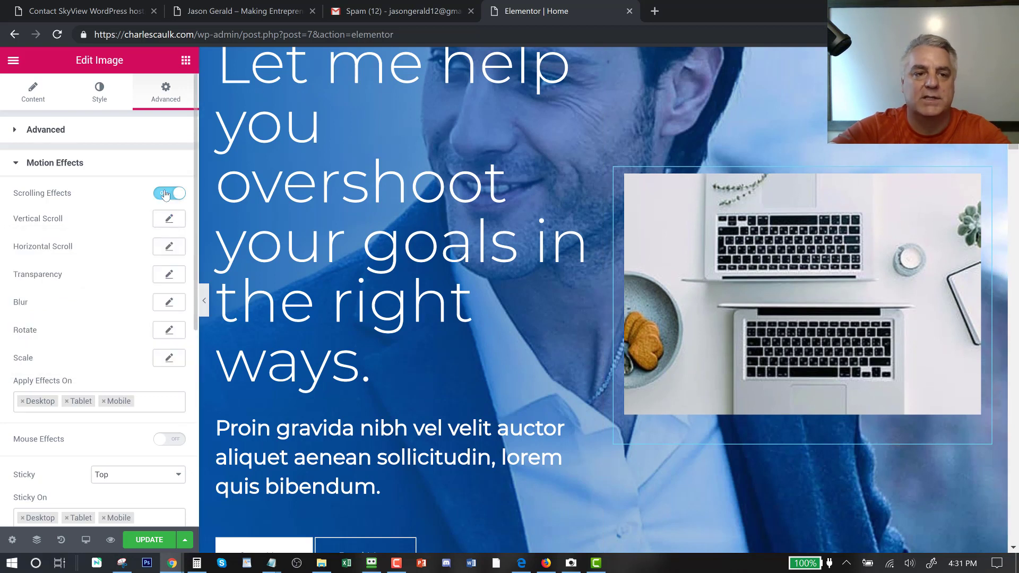
left_click(165, 194)
Try mouse effects on the laptop image with Mouse Track in the Opposite direction, then turn them off.
left_click(174, 228)
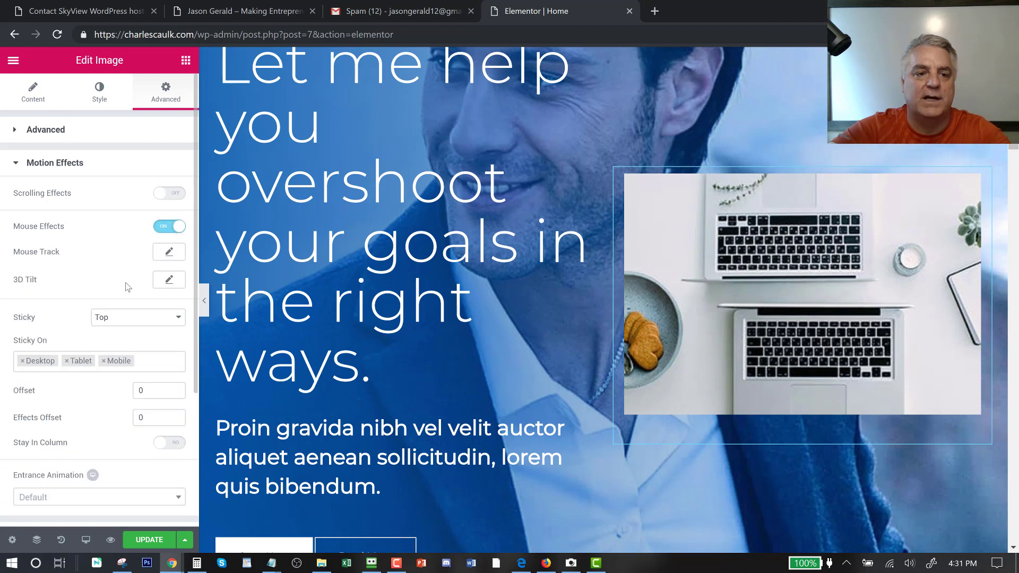
left_click(168, 255)
left_click(117, 290)
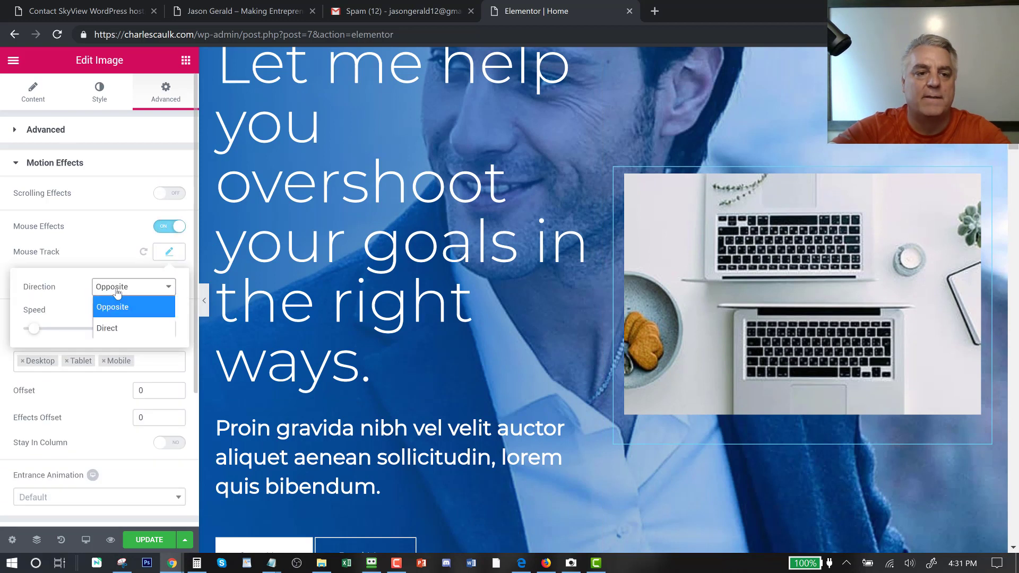
left_click(109, 308)
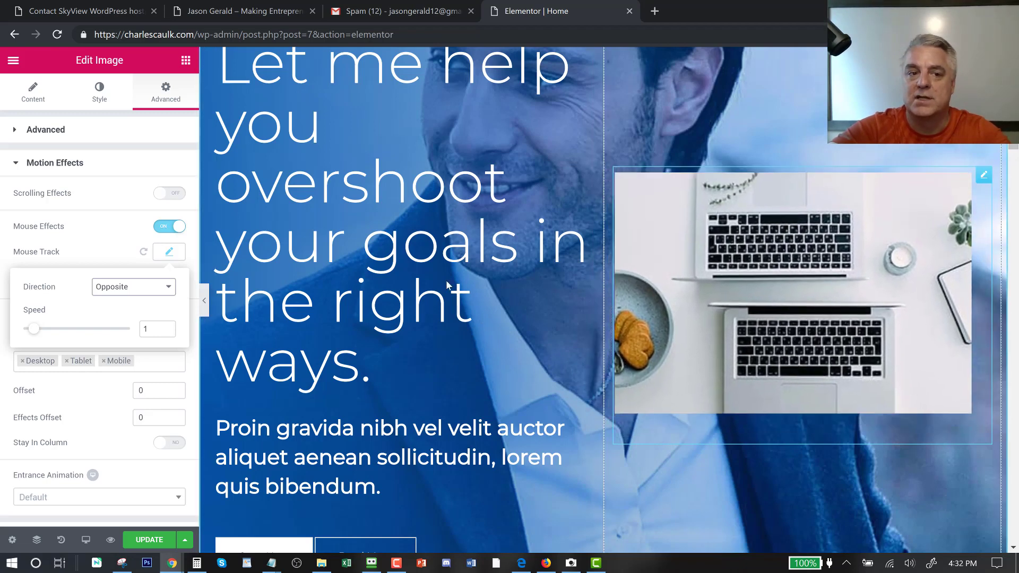
left_click(168, 227)
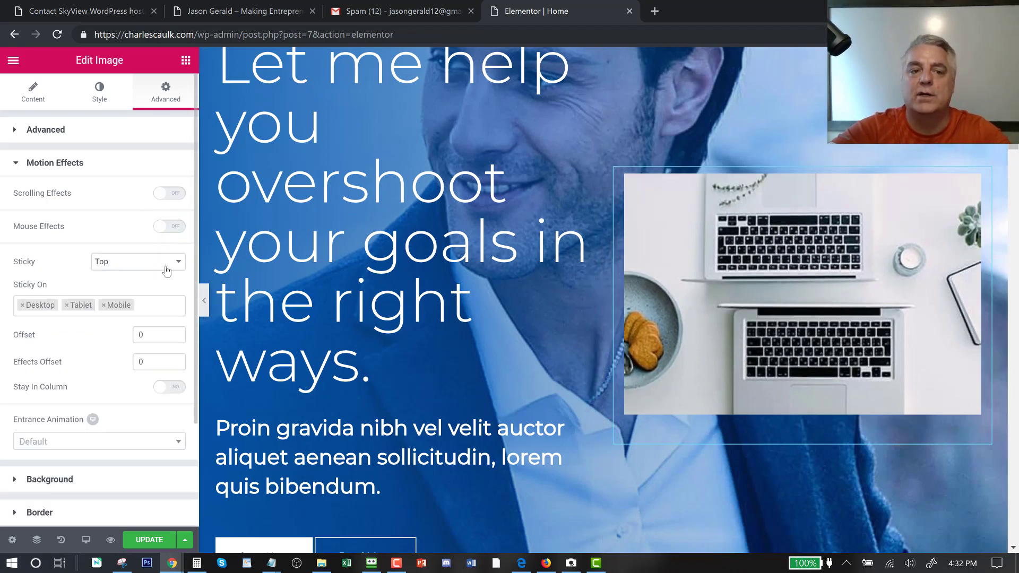
Center-align the laptop image and set its link type to Custom URL.
left_click(68, 168)
left_click(40, 95)
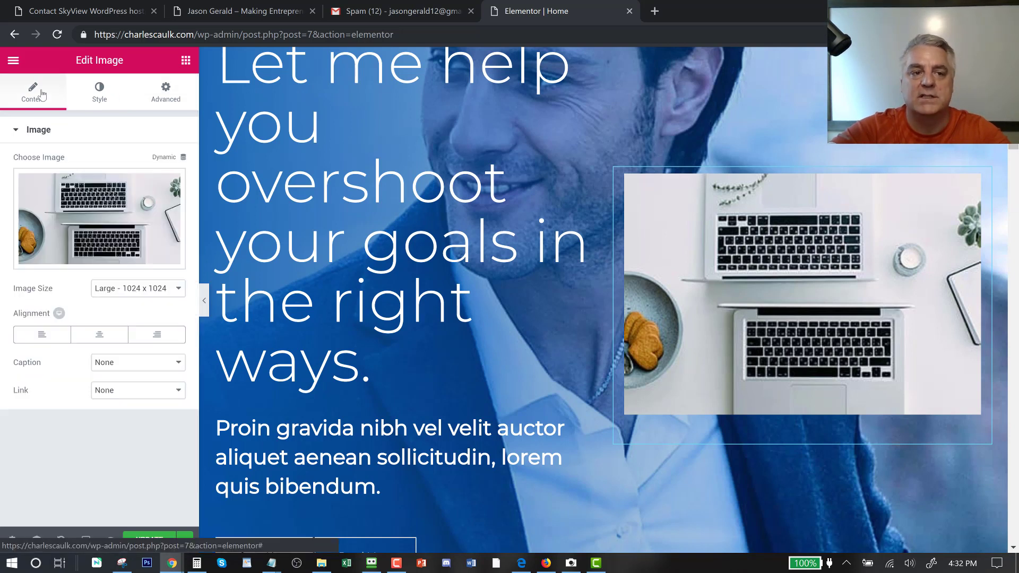
left_click(118, 341)
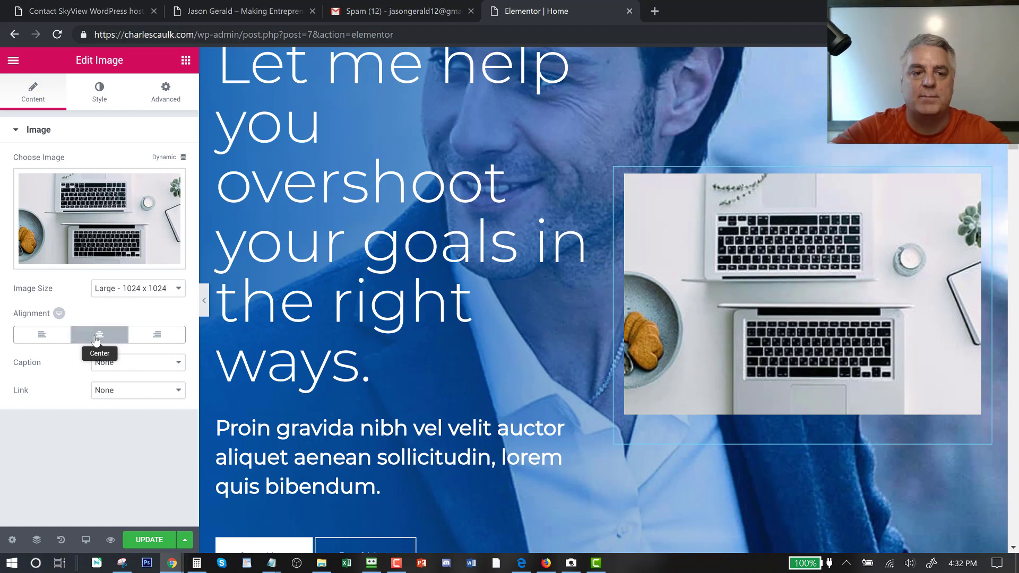
left_click(124, 391)
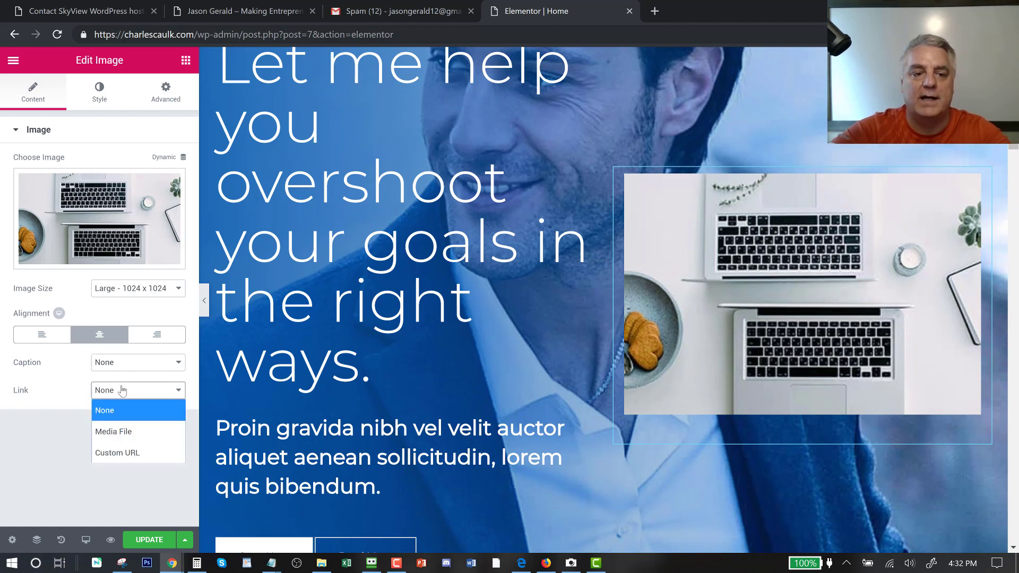
left_click(123, 448)
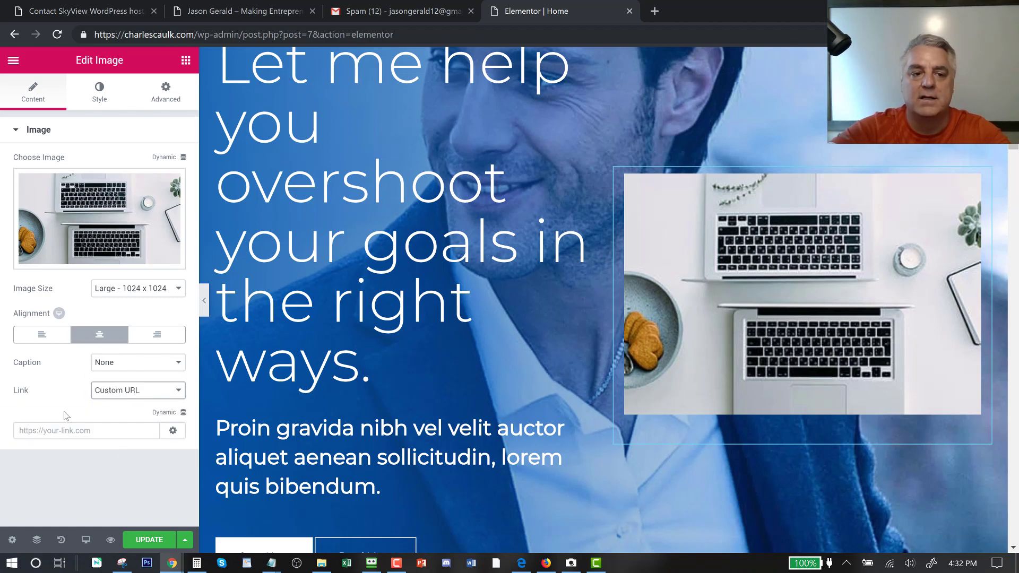
left_click(104, 431)
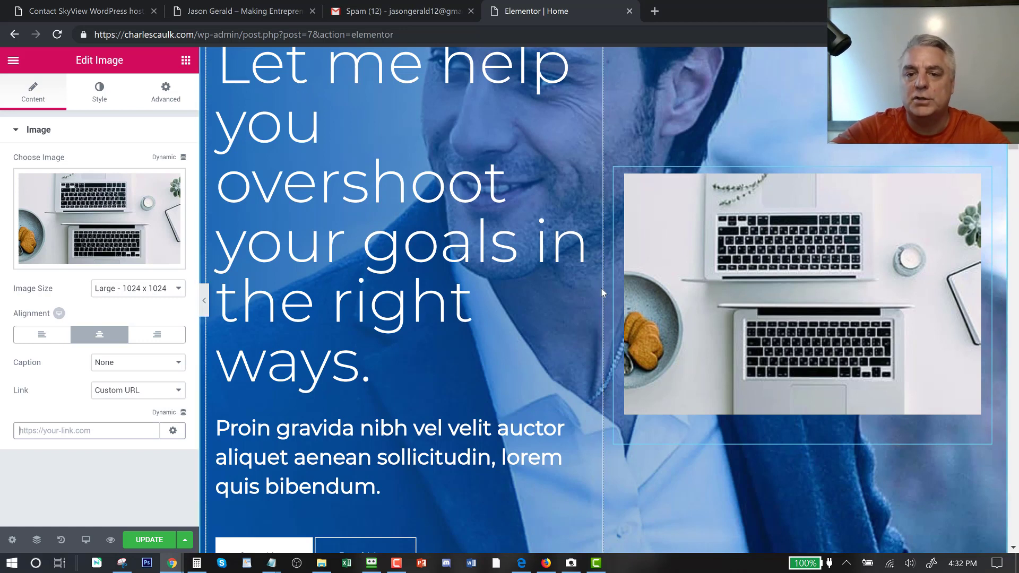
Widen the hero section's first column and inspect the link settings of the Read More and Start Now buttons.
left_click_drag(604, 284, 674, 269)
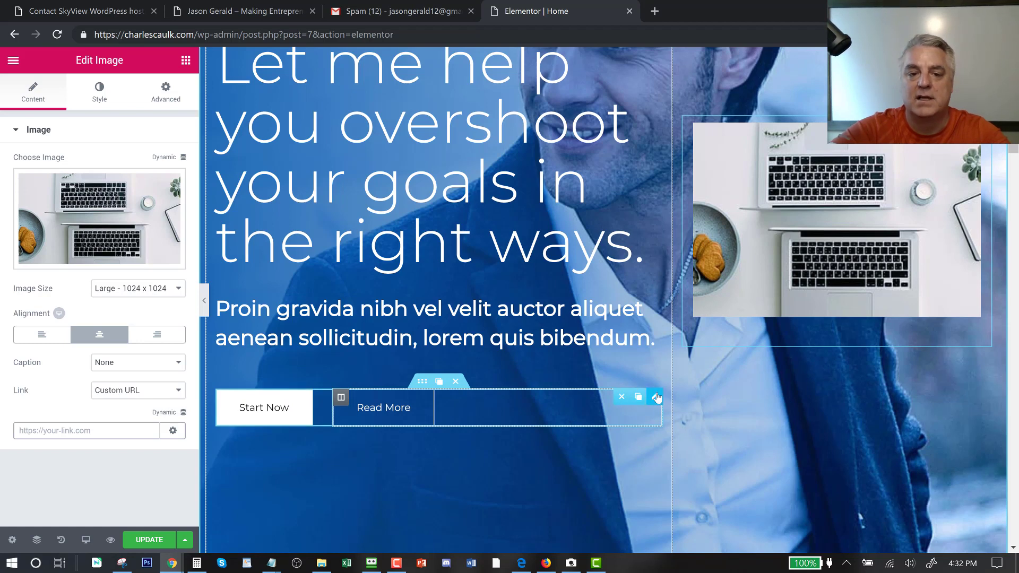
left_click(656, 397)
left_click(35, 244)
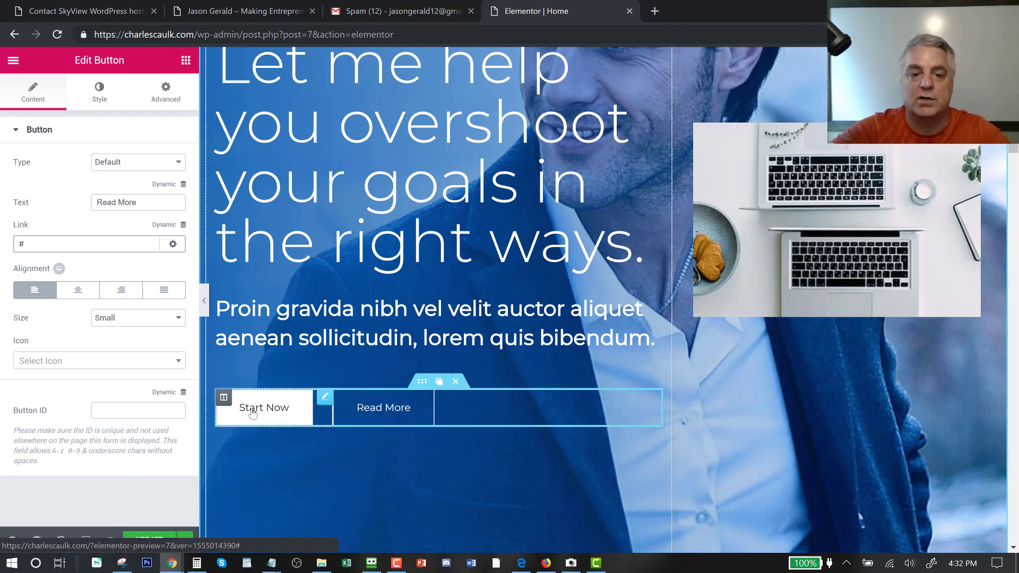
left_click(324, 400)
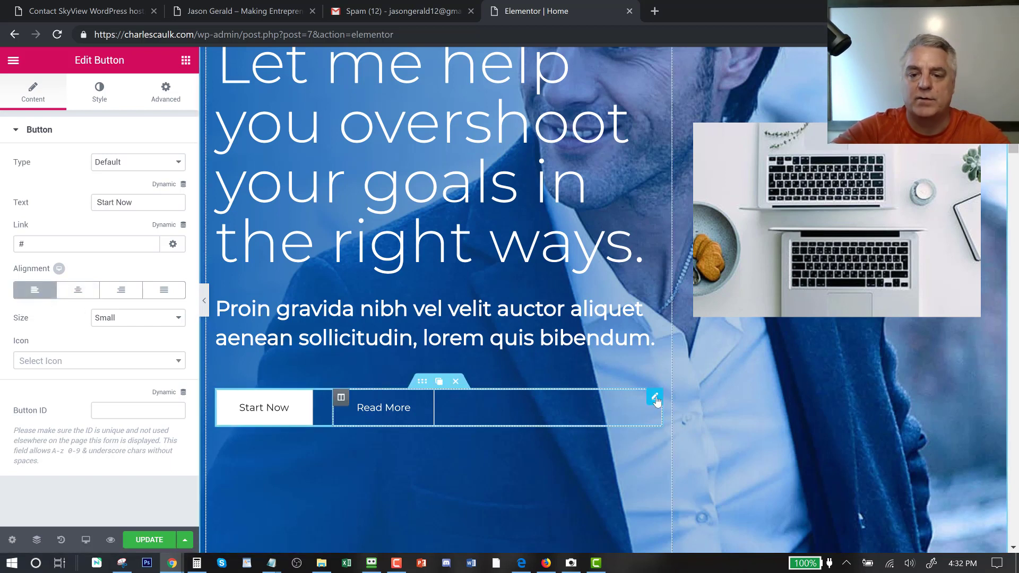
Try right and center alignment on the Read More button, then return it to left alignment.
left_click(601, 402)
left_click(121, 290)
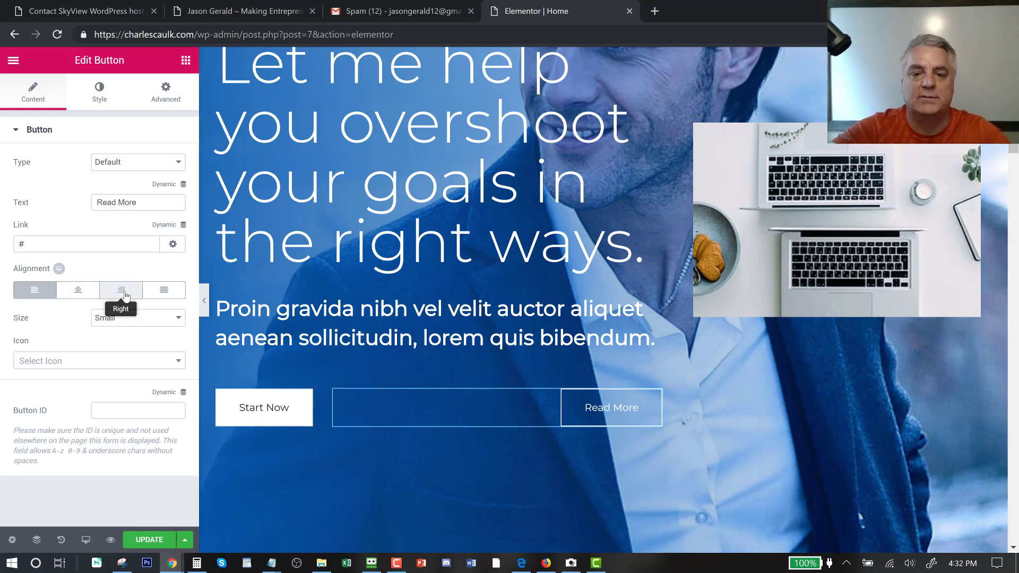
left_click(77, 291)
left_click(33, 290)
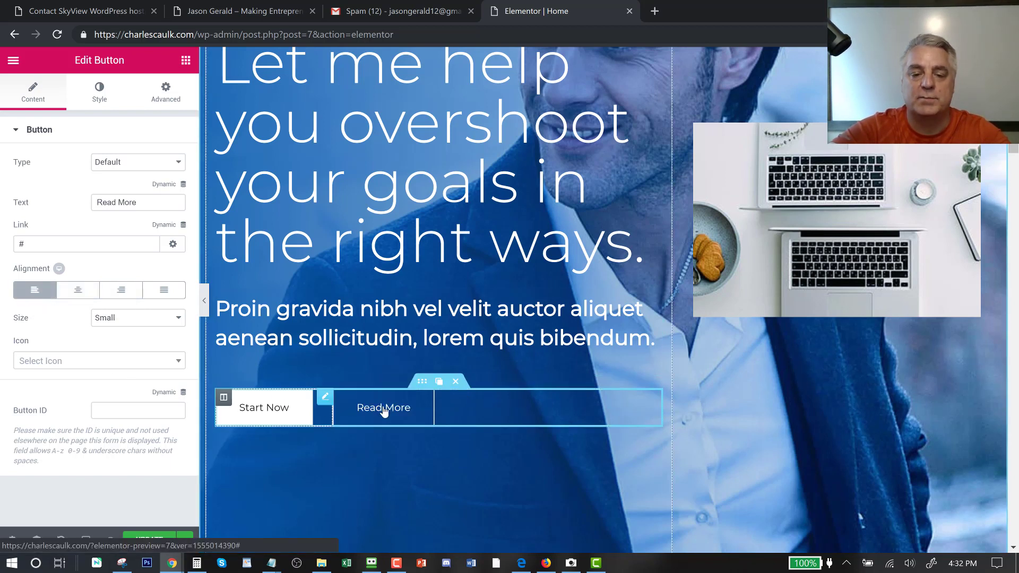
Add a Button widget below the Read More button and review its available size options.
left_click(185, 61)
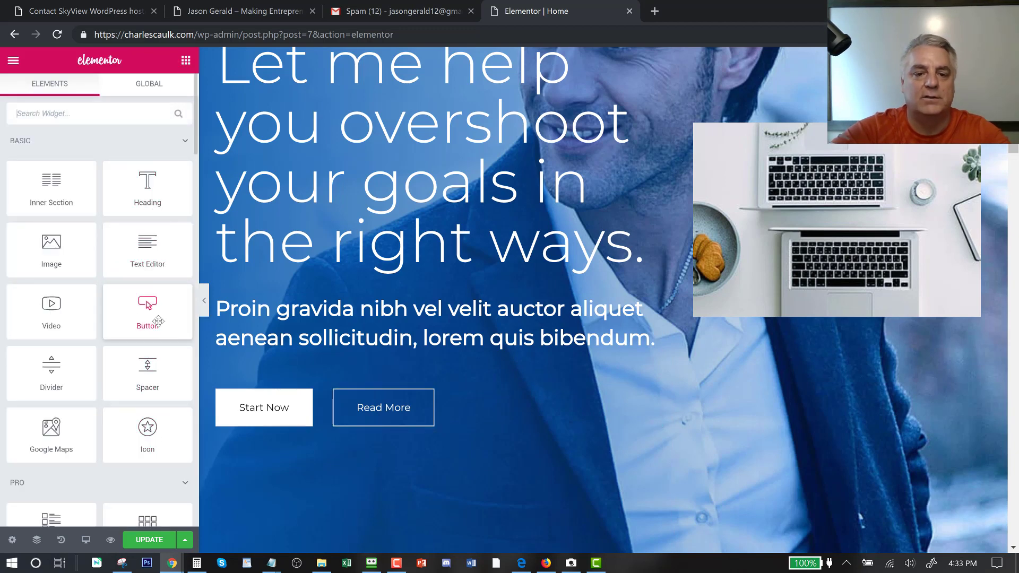
left_click_drag(158, 321, 479, 415)
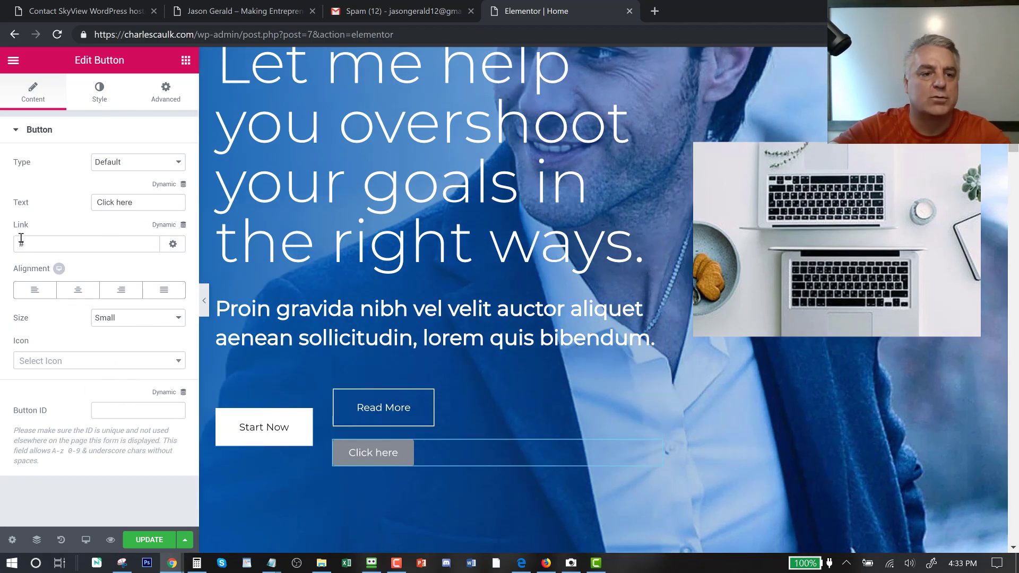
left_click(131, 320)
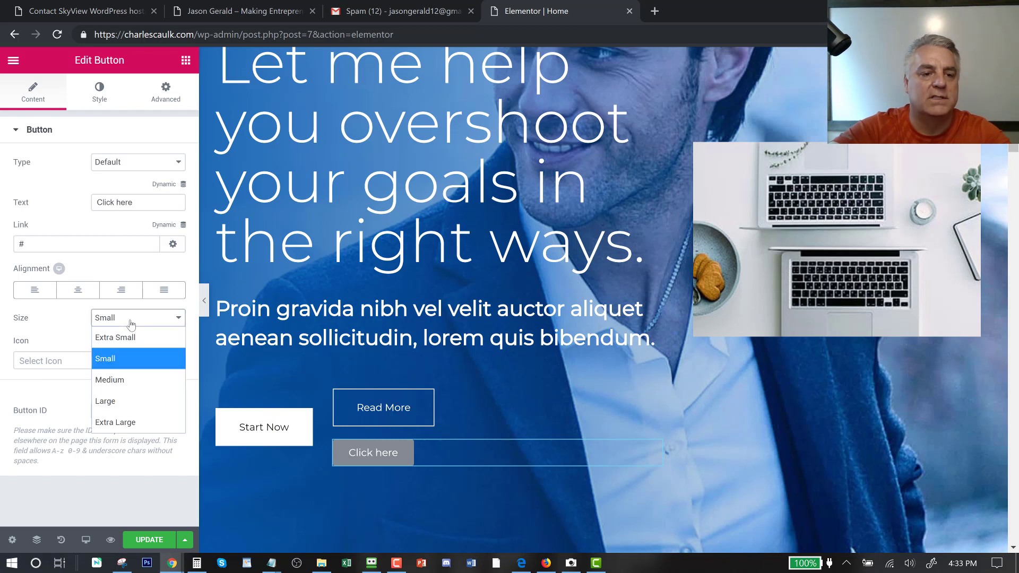
left_click(131, 322)
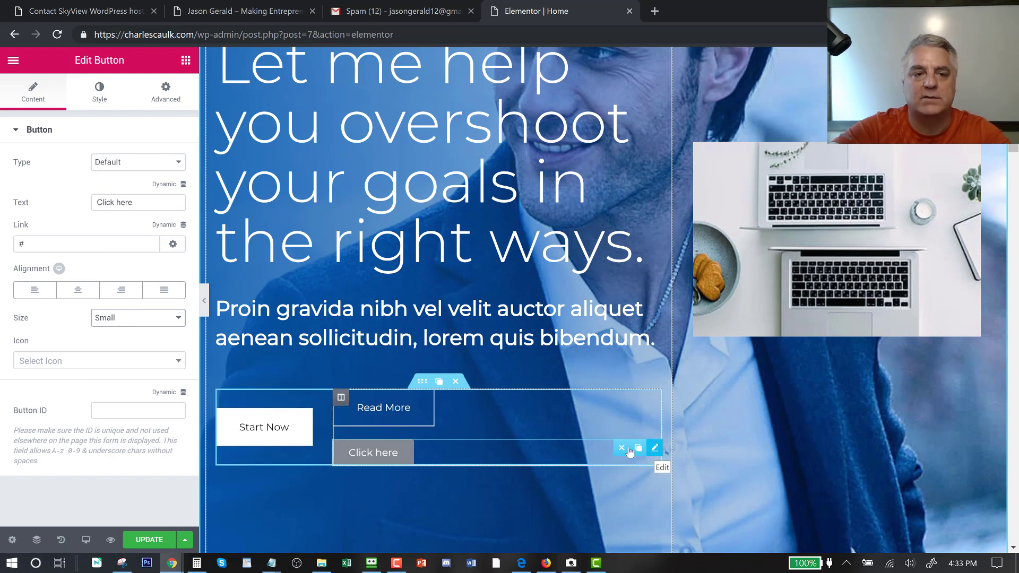
Review the Click here button's style options and give the button the address-book-o icon.
left_click(103, 97)
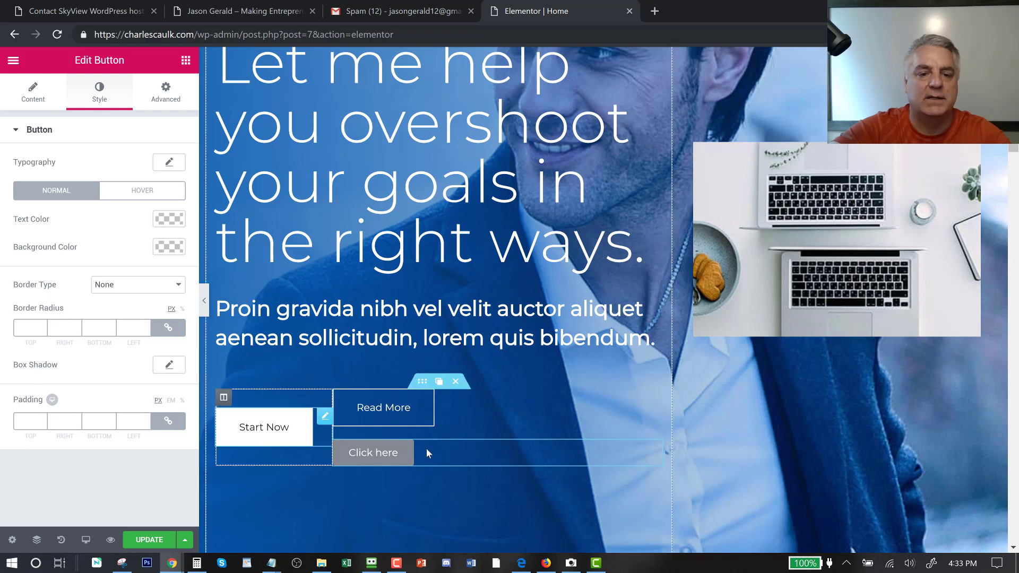
left_click(39, 91)
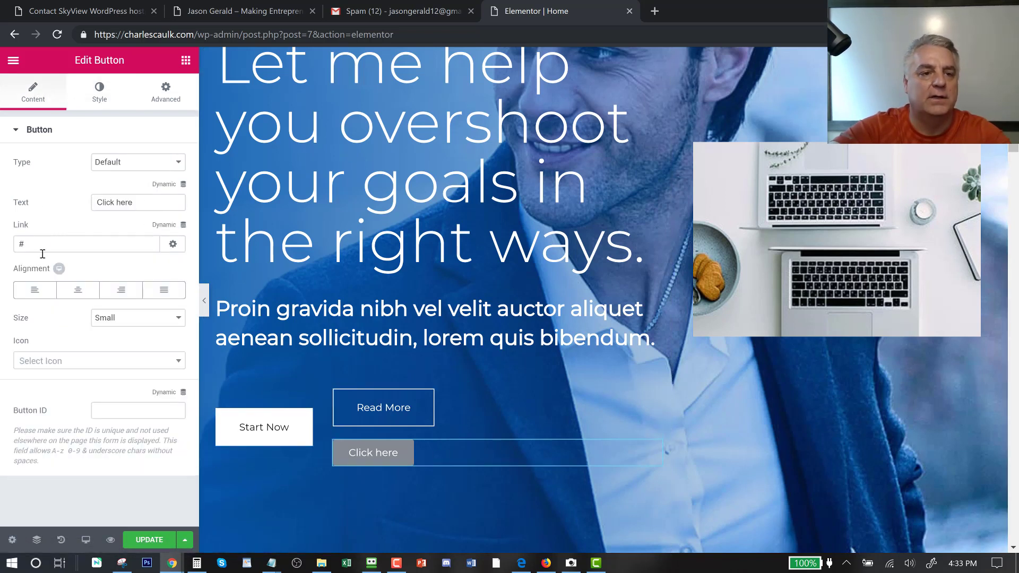
left_click(64, 367)
left_click(63, 368)
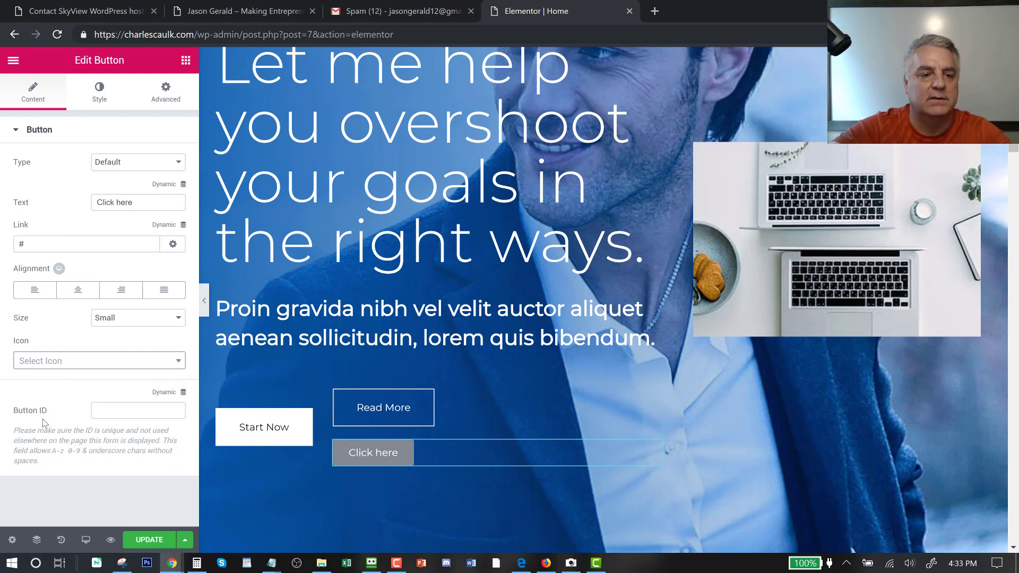
left_click(83, 361)
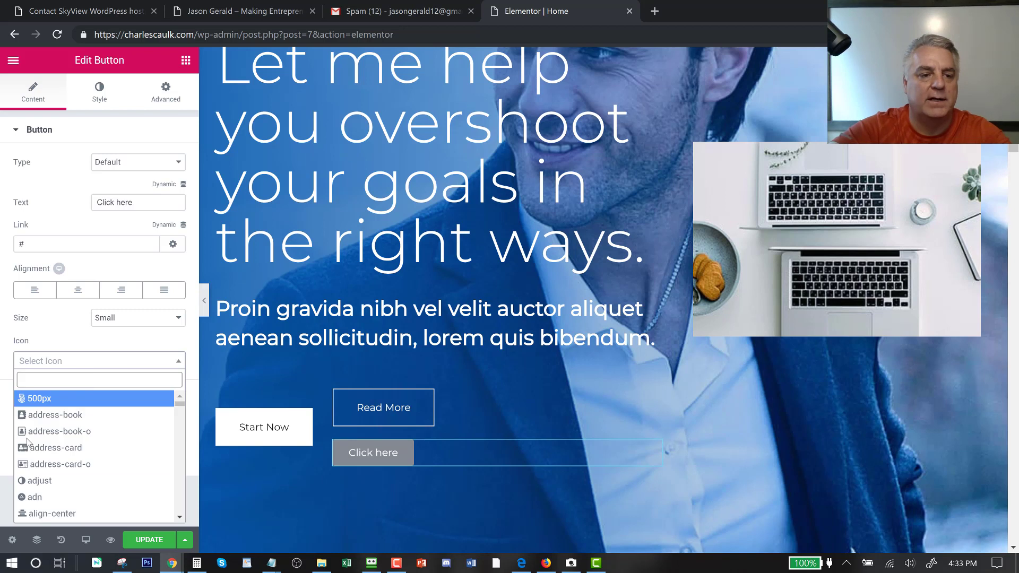
left_click(32, 428)
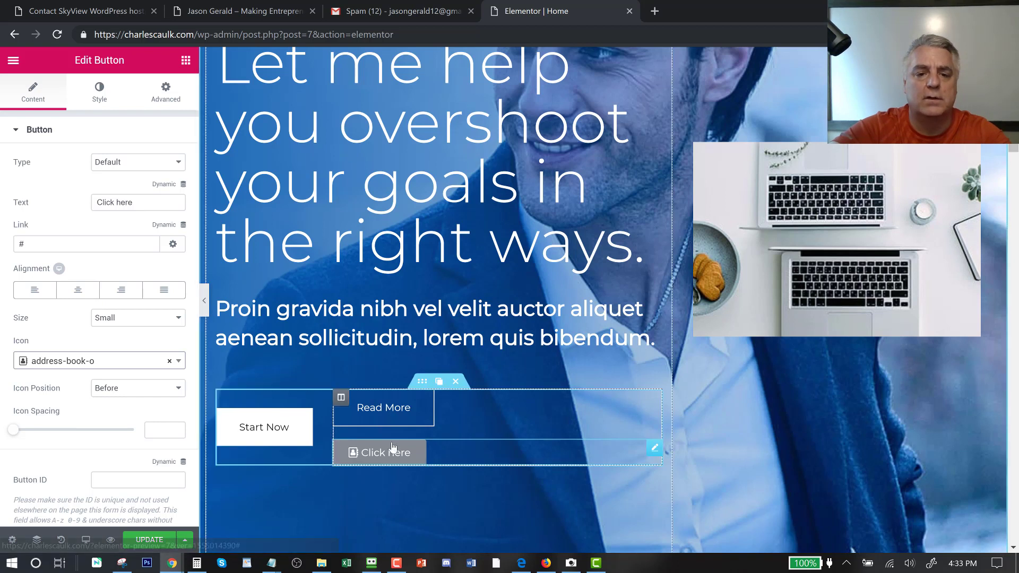
Add a third column to the button row and move the Click here button into it.
left_click(342, 399)
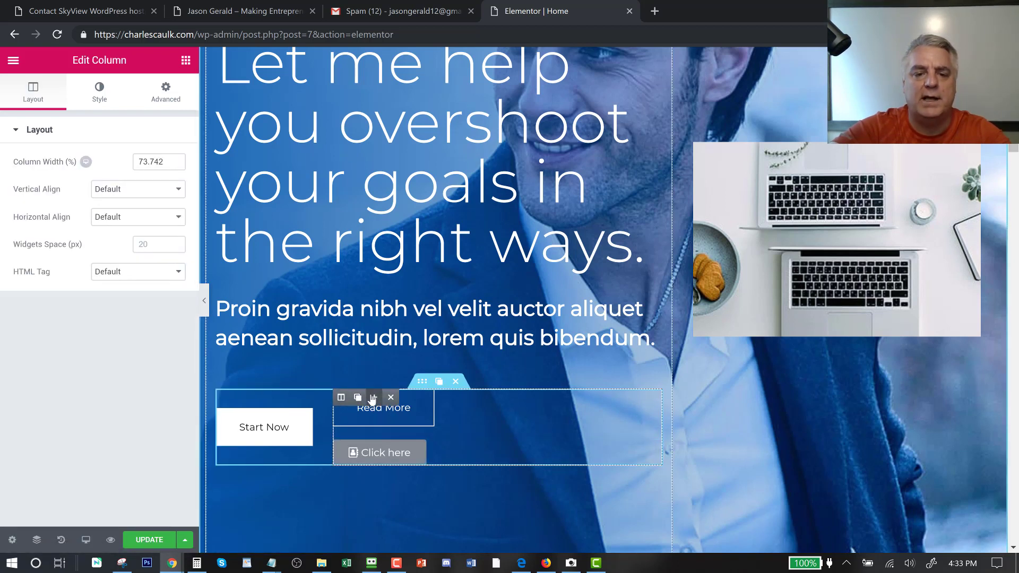
left_click(373, 398)
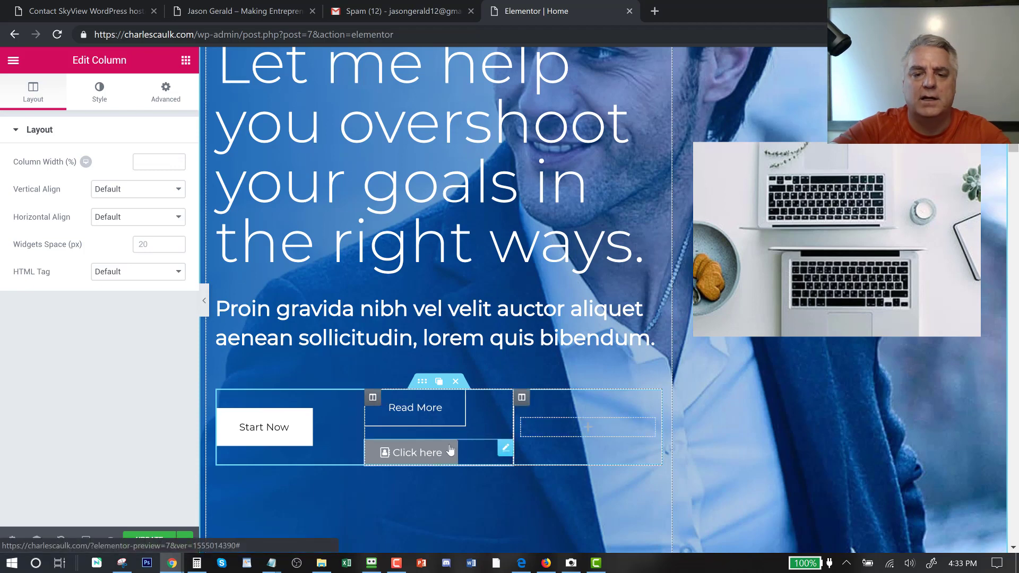
left_click_drag(490, 449, 582, 411)
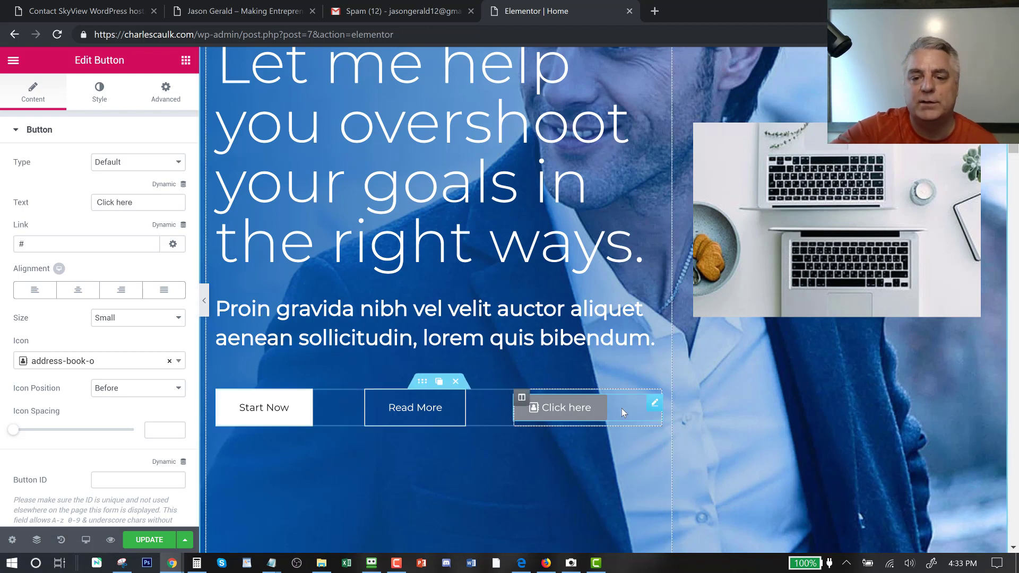
Delete the third column of the button row together with its Click here button.
mouse_move(523, 398)
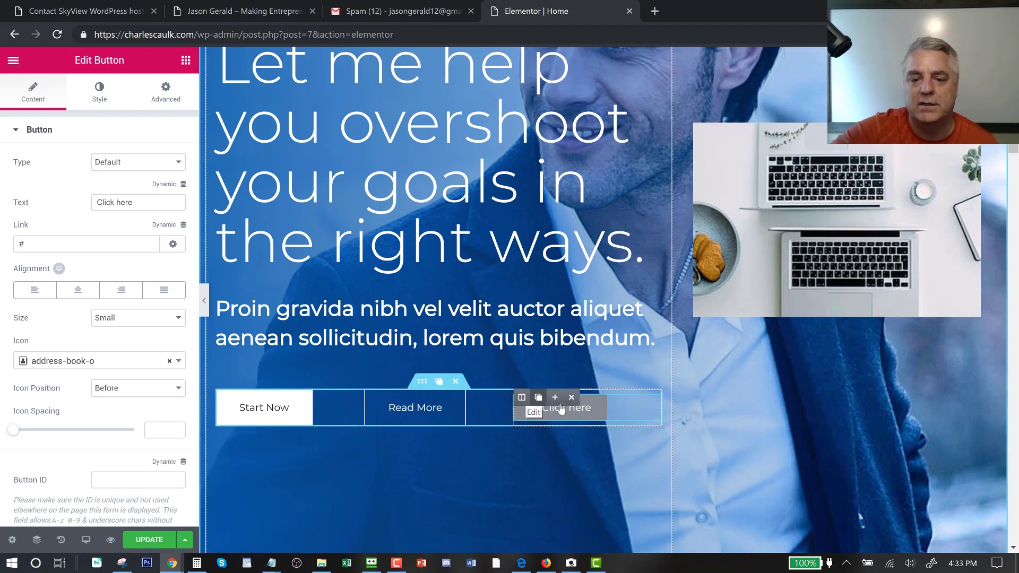
left_click(572, 399)
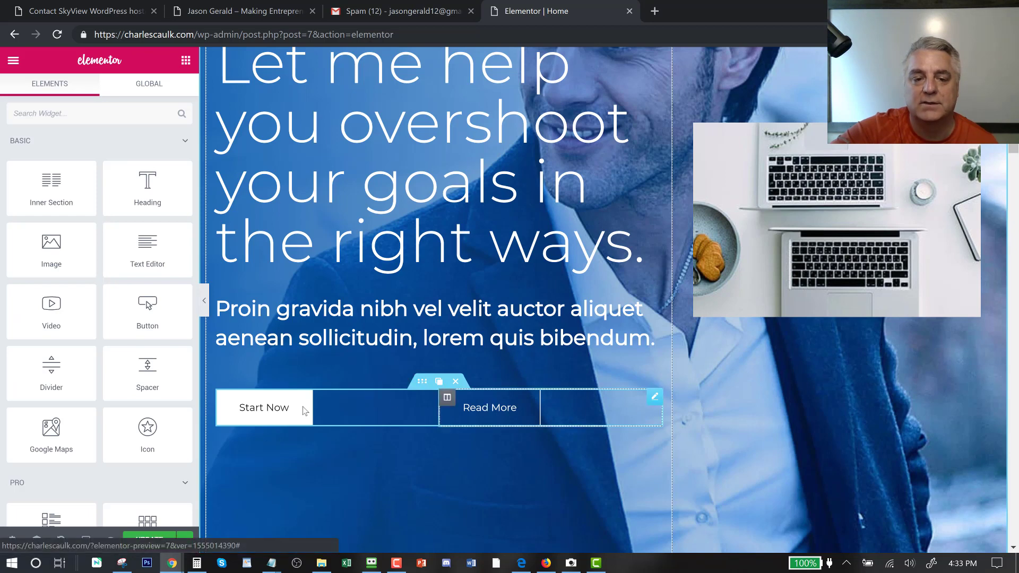
scroll(454, 450, "down", 9)
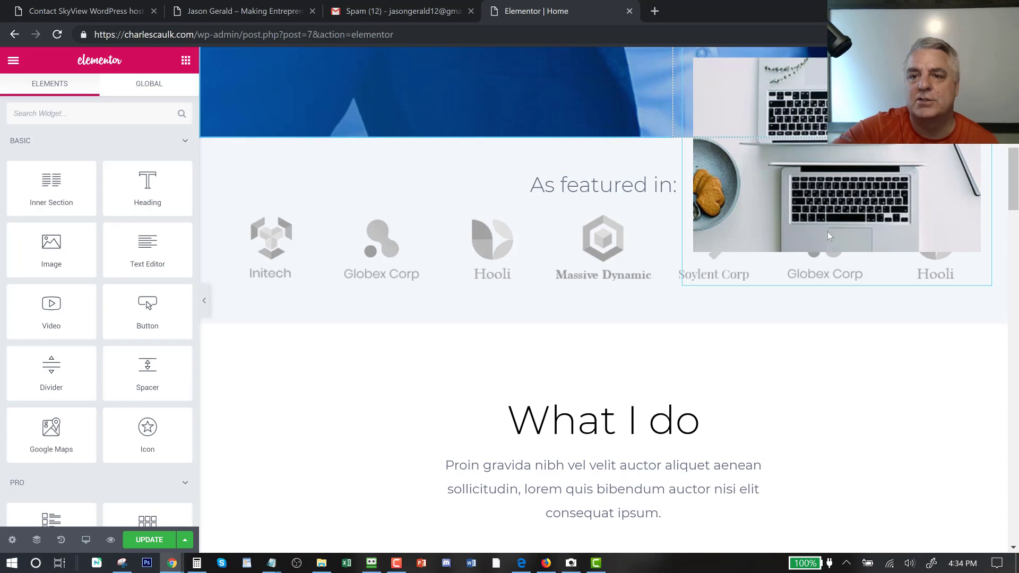
Delete the laptop image widget from the hero section's second column.
scroll(834, 236, "up", 8)
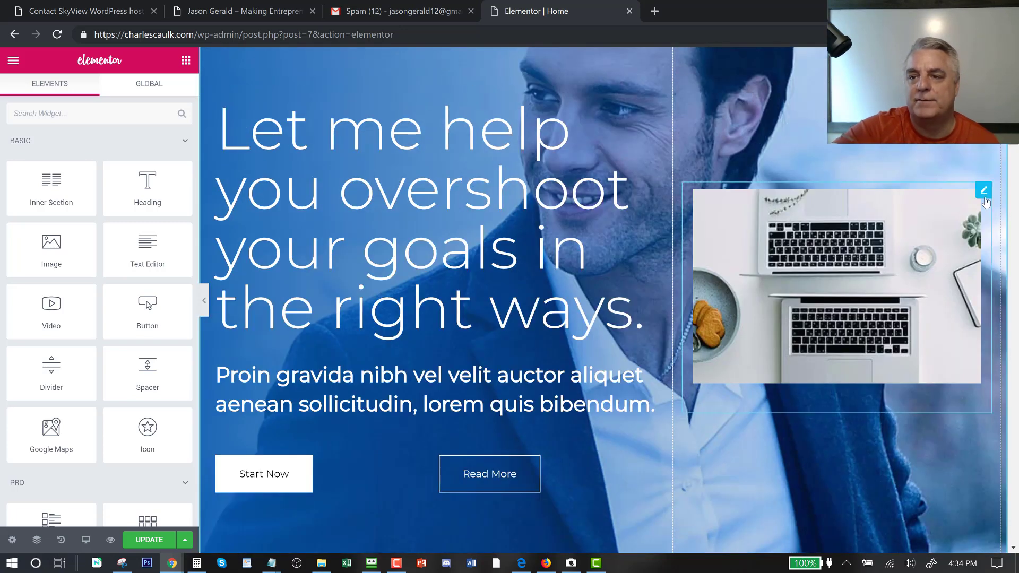
left_click(951, 190)
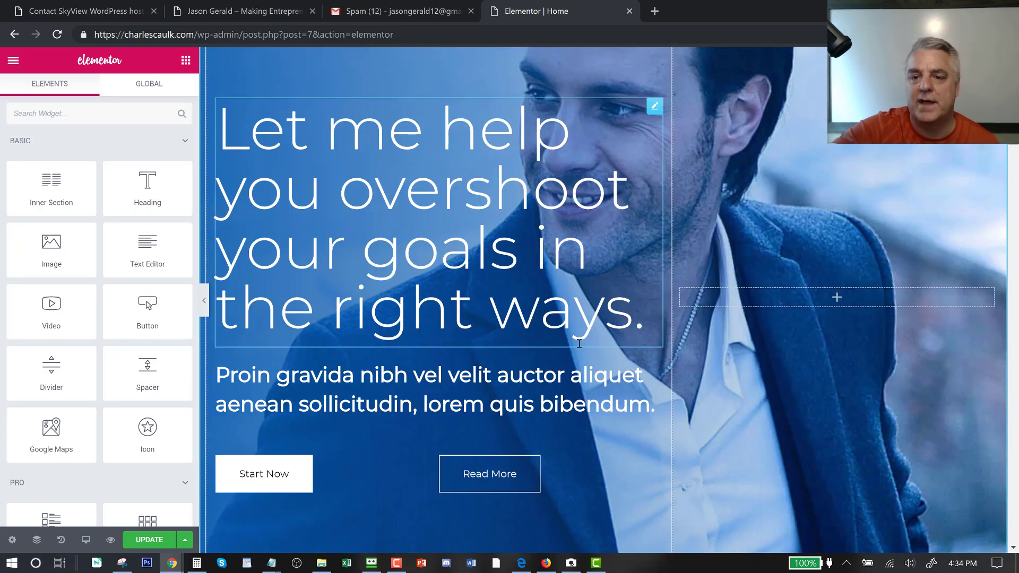
Set the "As featured in:" heading's font size to 83 px and its font family to Verdana.
scroll(579, 345, "down", 7)
scroll(578, 348, "down", 3)
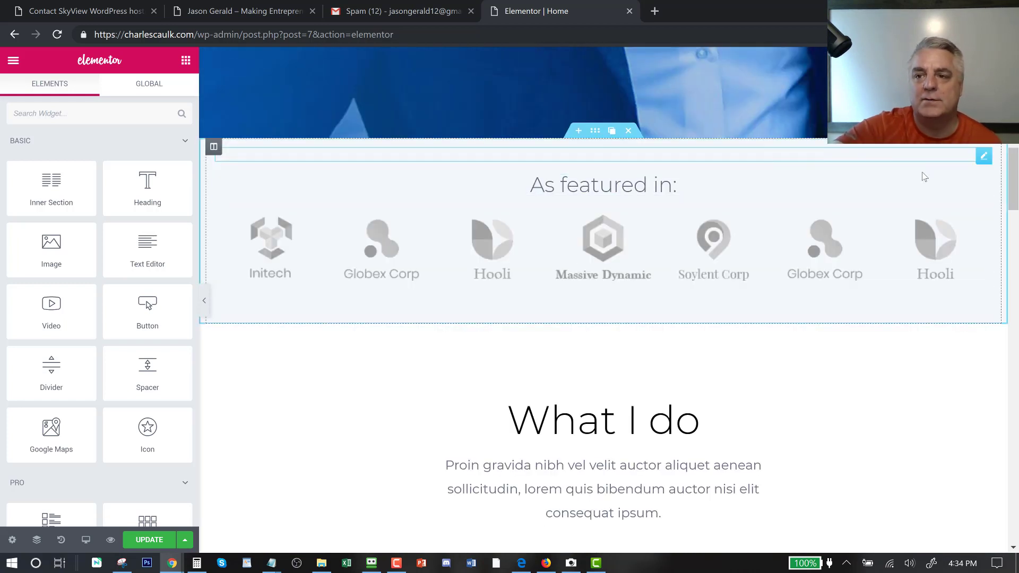
left_click(984, 184)
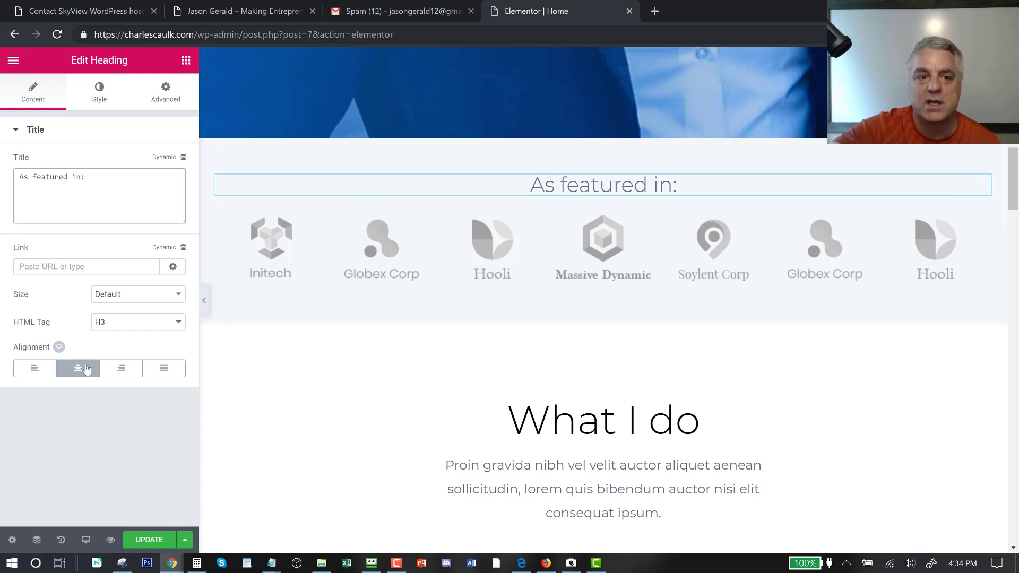
left_click(107, 95)
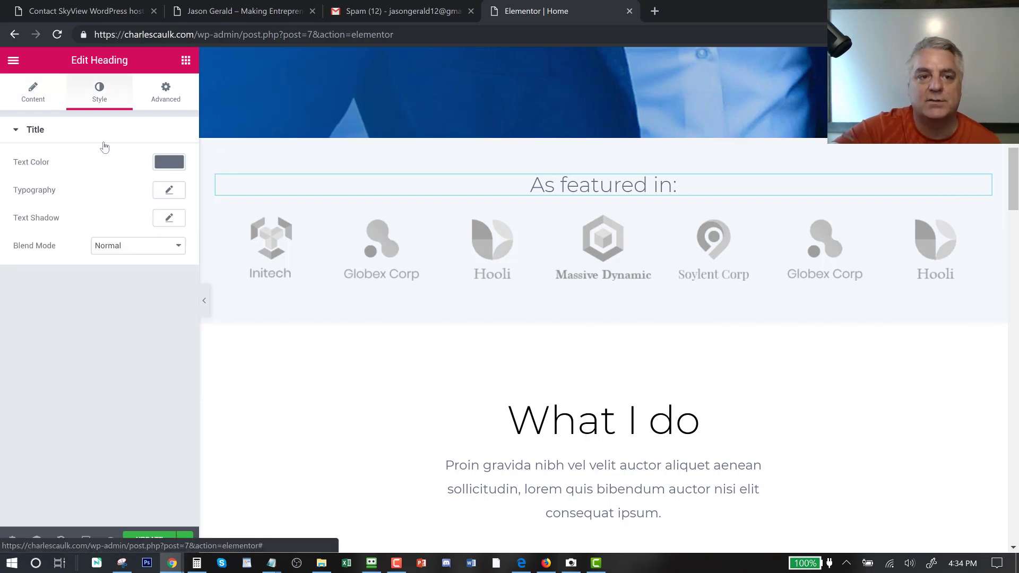
left_click(168, 191)
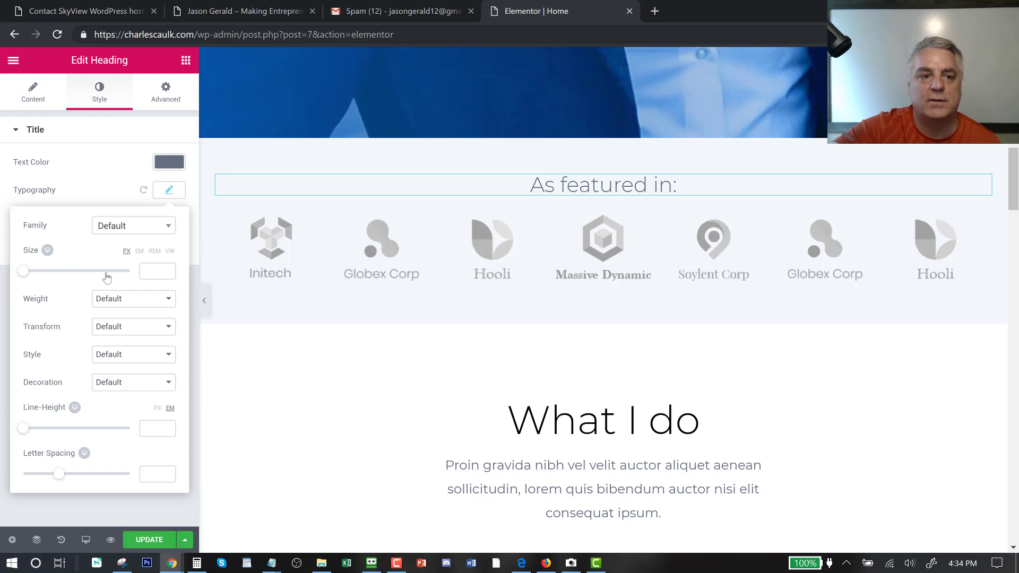
left_click_drag(25, 272, 67, 272)
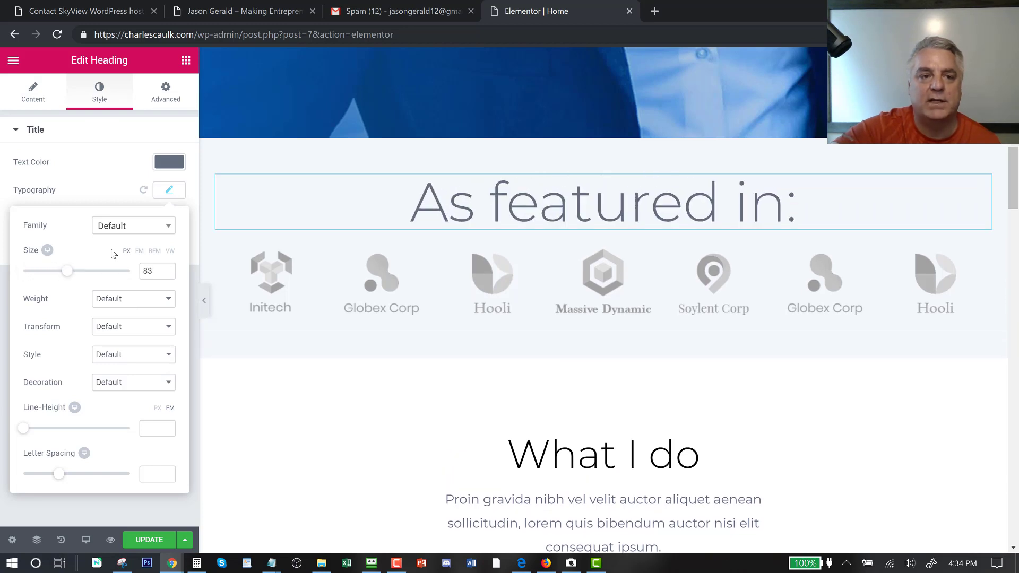
left_click(133, 226)
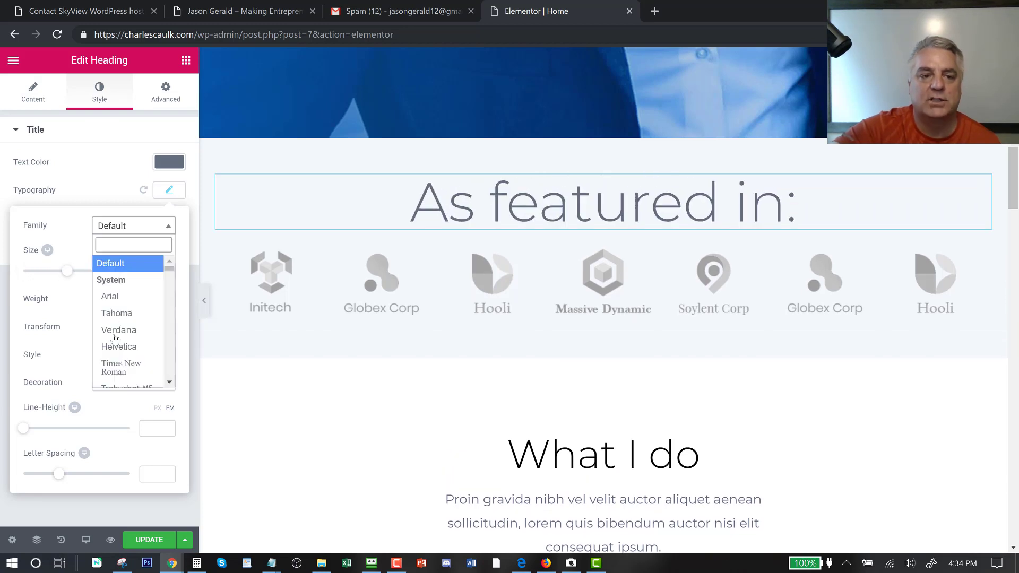
left_click(119, 330)
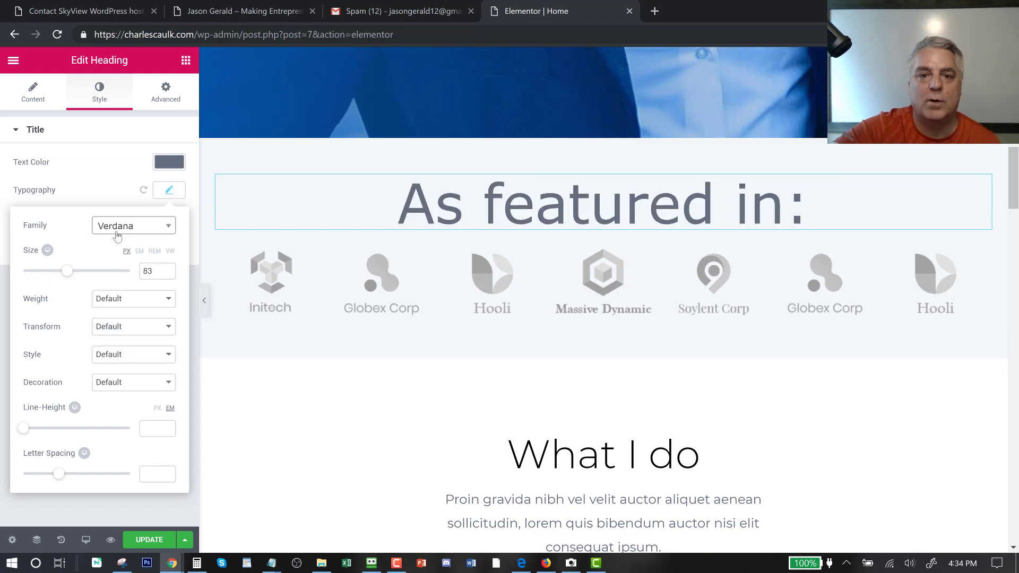
left_click(169, 190)
Try the green #61ce70 text color on the "As featured in:" heading and clear the heading's custom color.
left_click(162, 159)
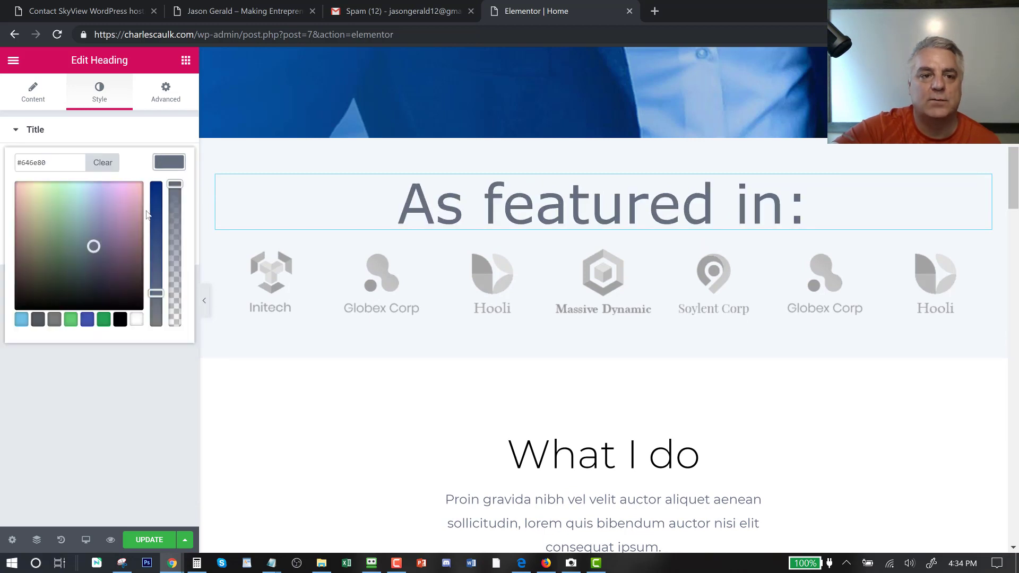
left_click(75, 320)
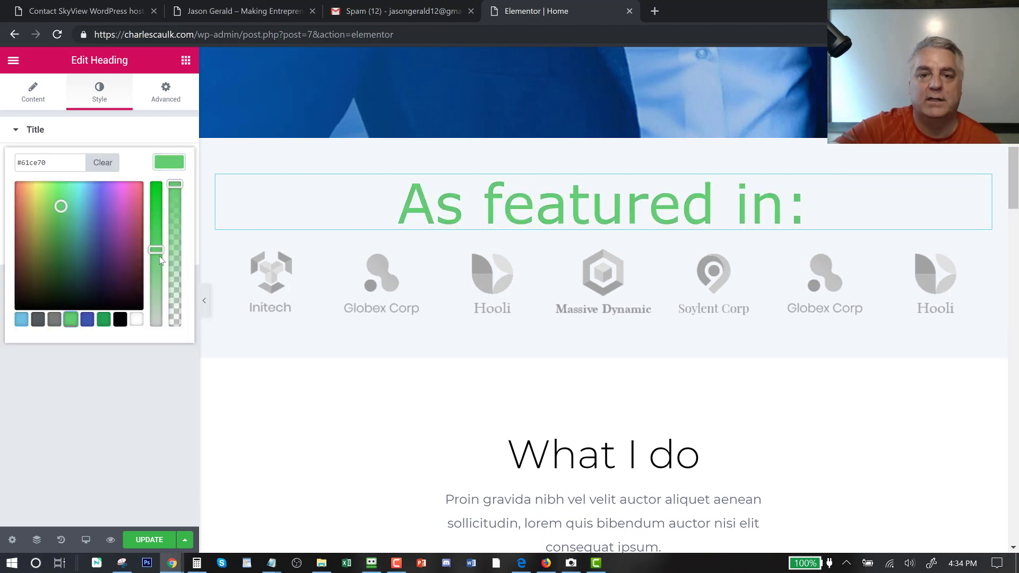
left_click(96, 163)
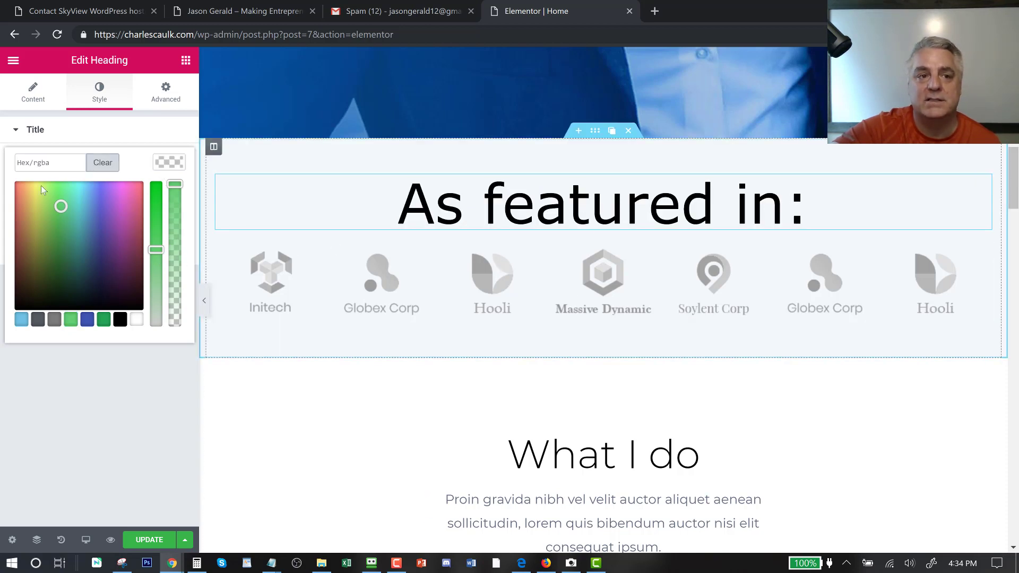
Review the content settings of the "I Speak." card's heading, paragraph text and Read More button.
scroll(497, 427, "down", 3)
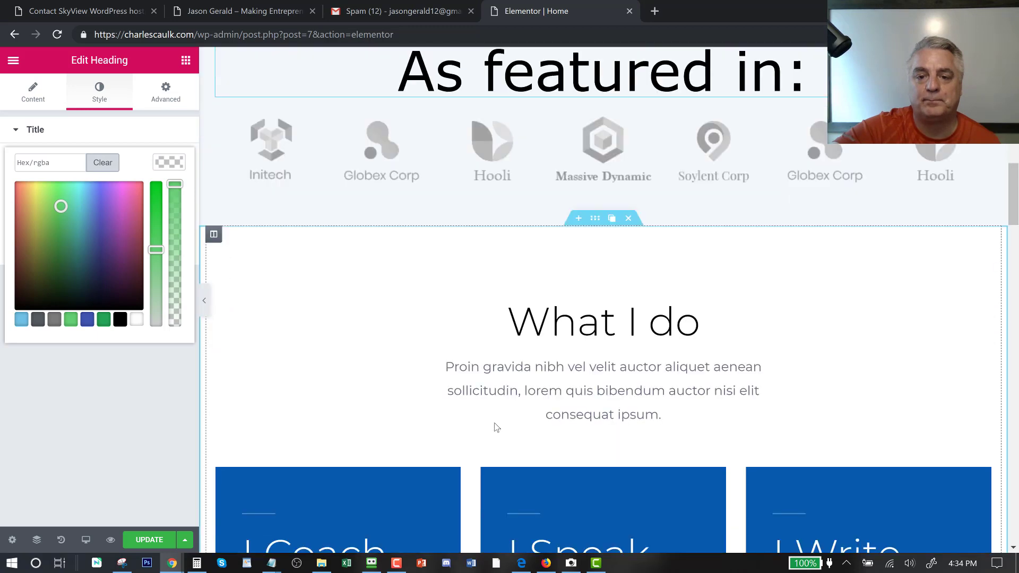
scroll(496, 427, "down", 5)
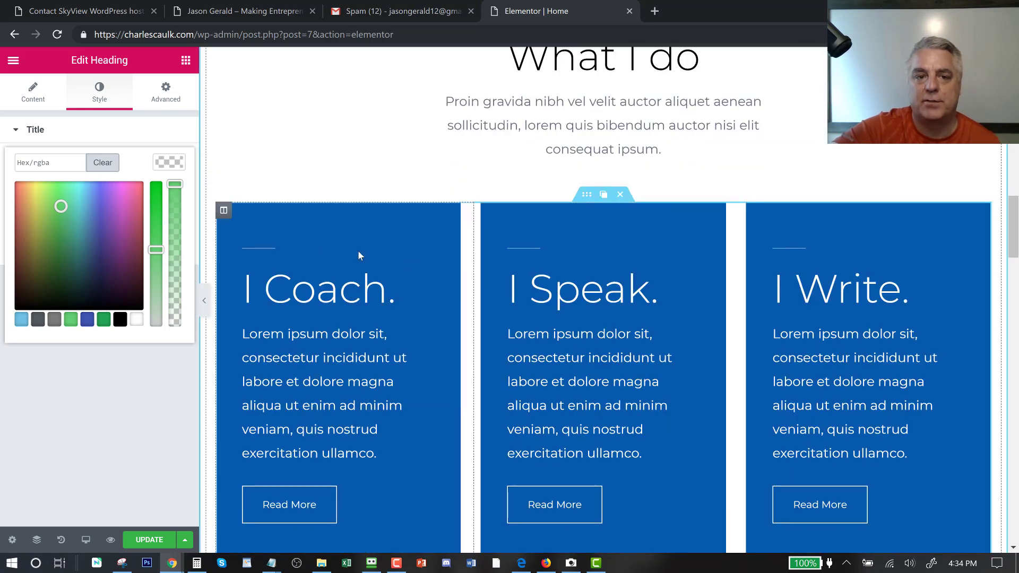
scroll(690, 212, "down", 3)
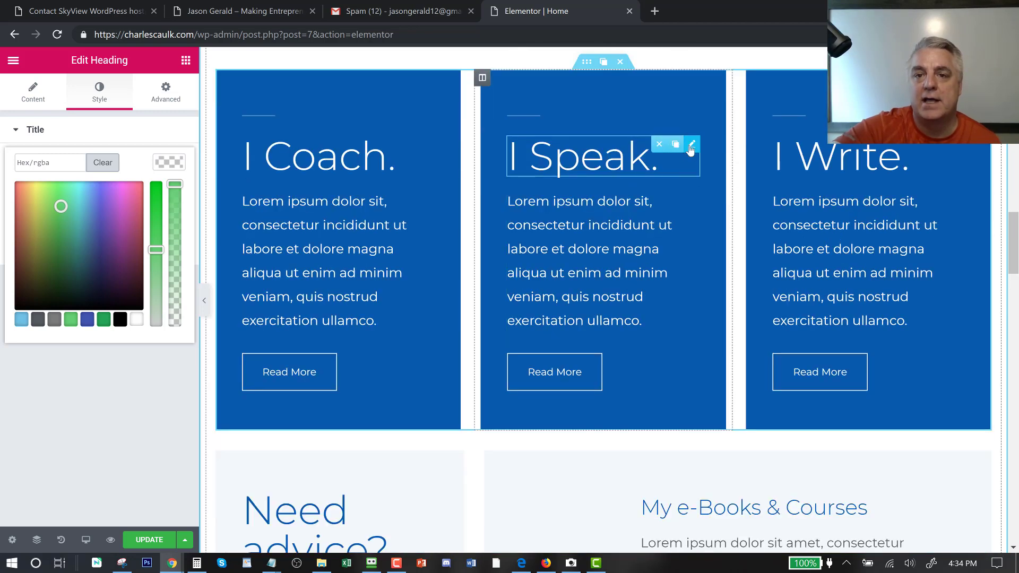
left_click(690, 147)
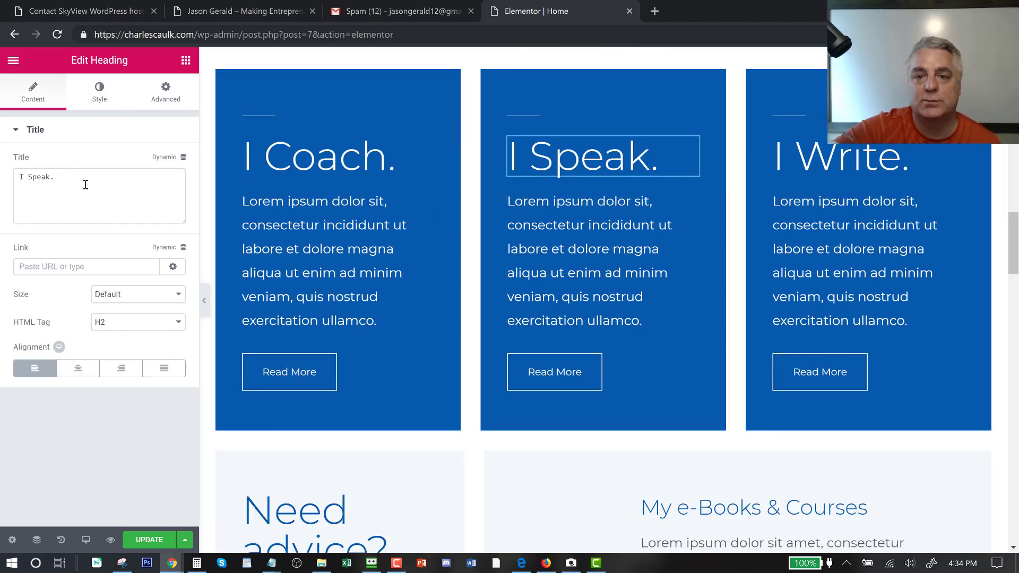
left_click(686, 198)
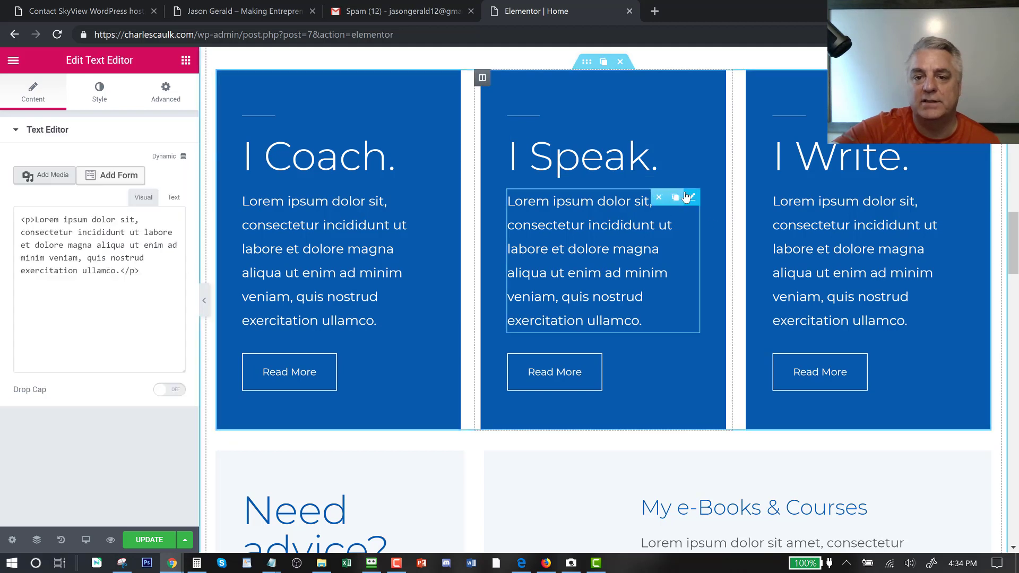
left_click(579, 389)
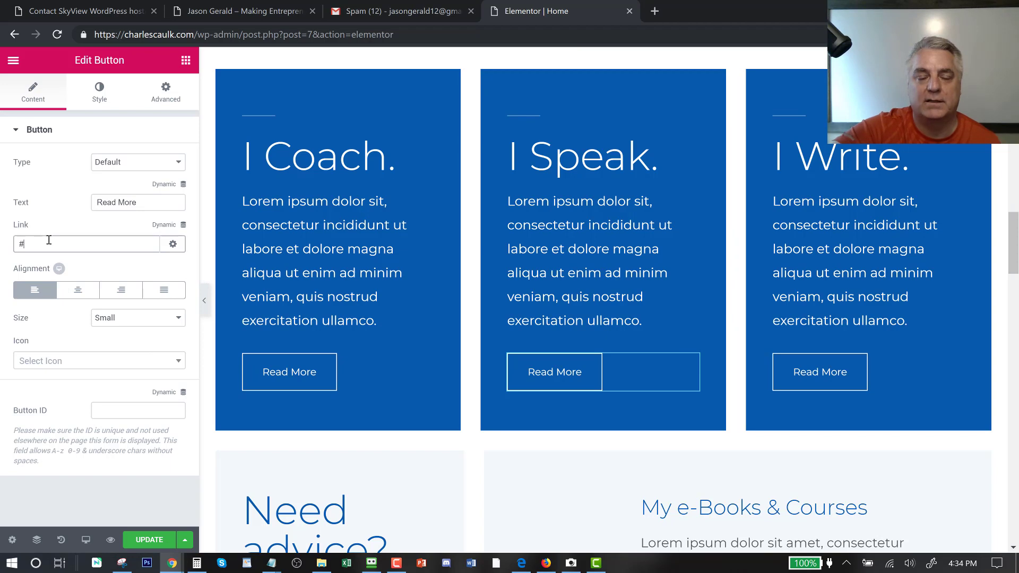
Examine the layout and background style settings of the Testimonials section.
scroll(435, 371, "down", 10)
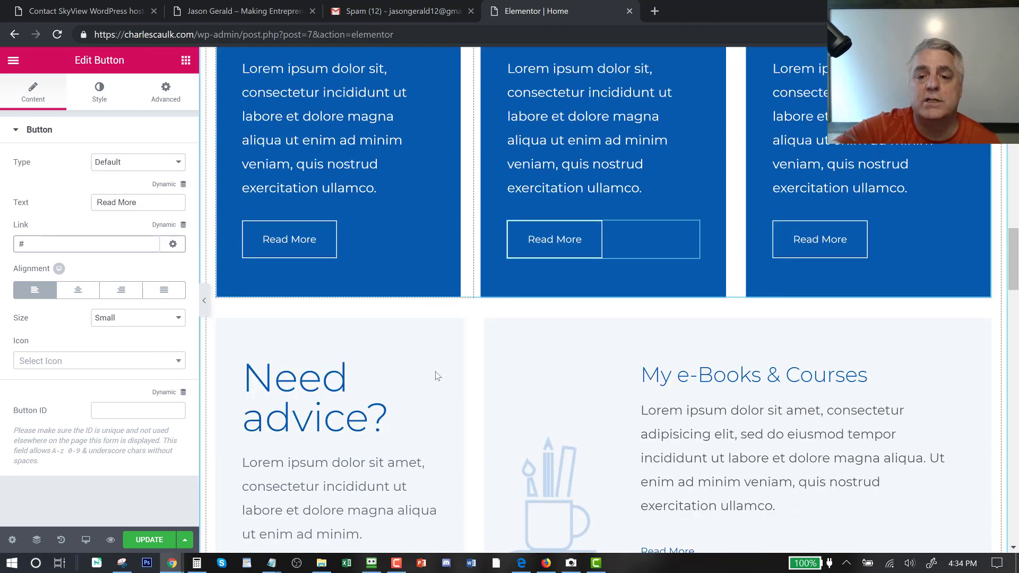
scroll(436, 377, "down", 2)
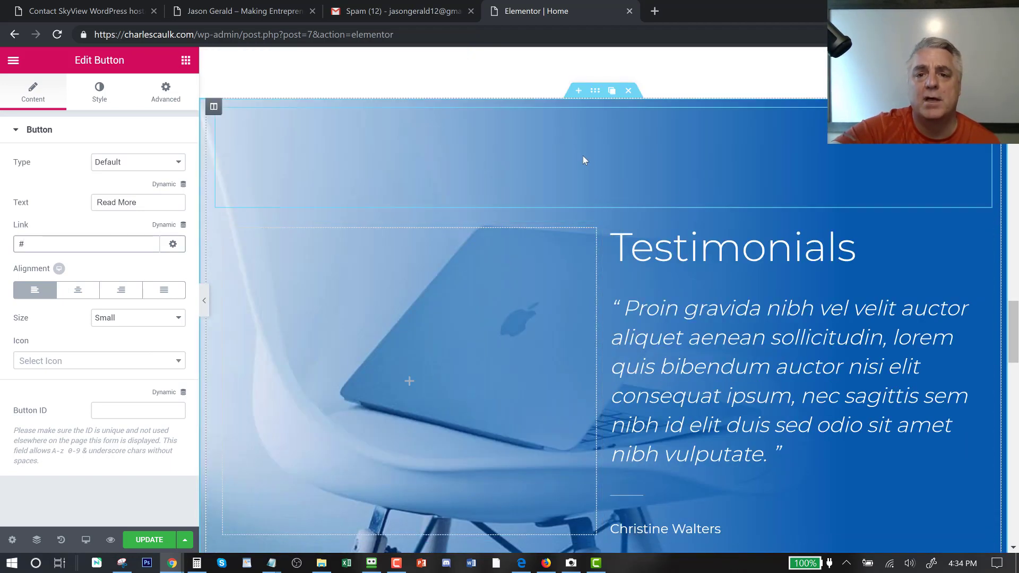
left_click(586, 140)
left_click(595, 90)
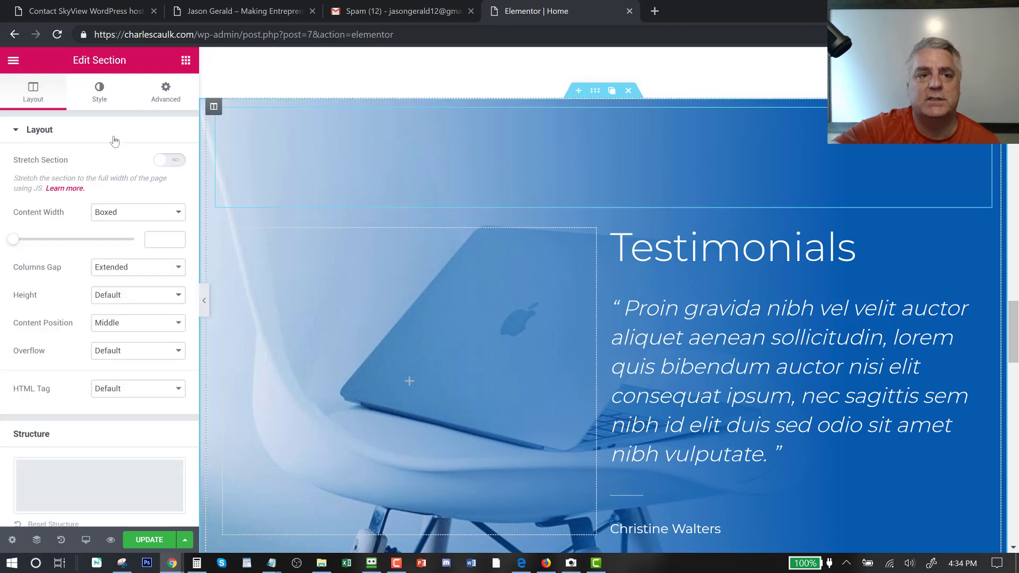
left_click(101, 90)
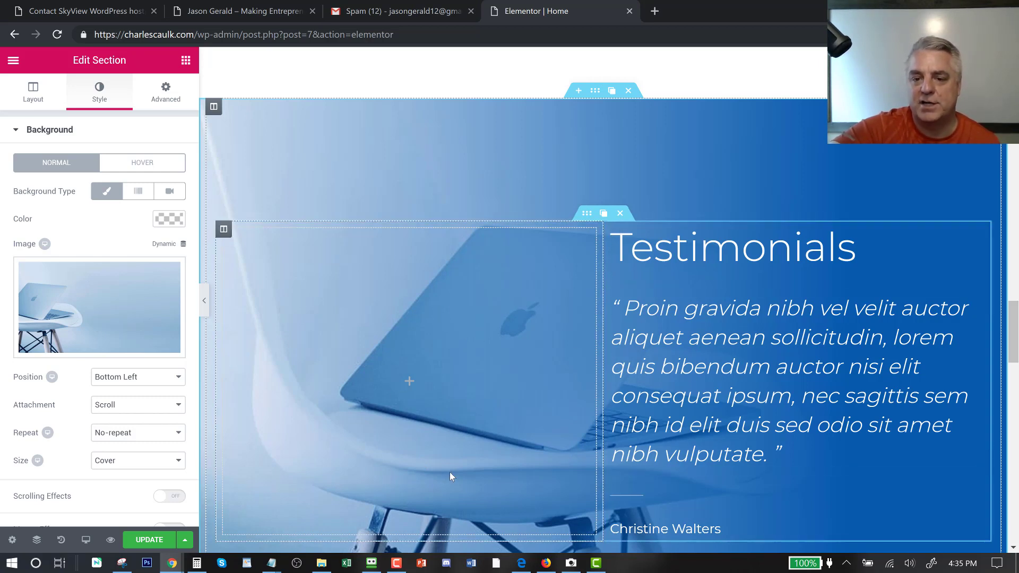
Examine the layout and background image settings of the photo column beside "My story".
scroll(654, 301, "down", 4)
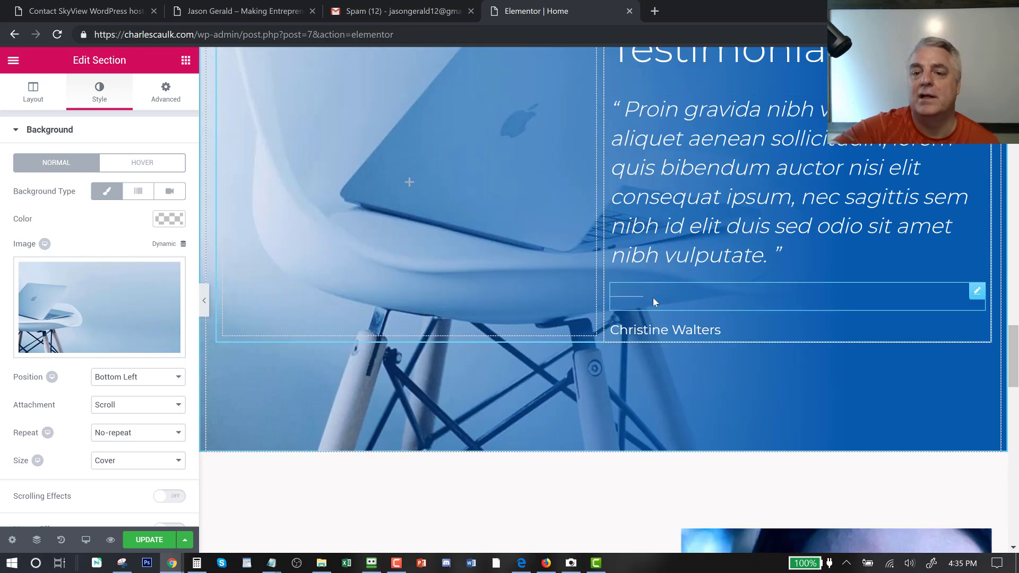
scroll(653, 298, "down", 8)
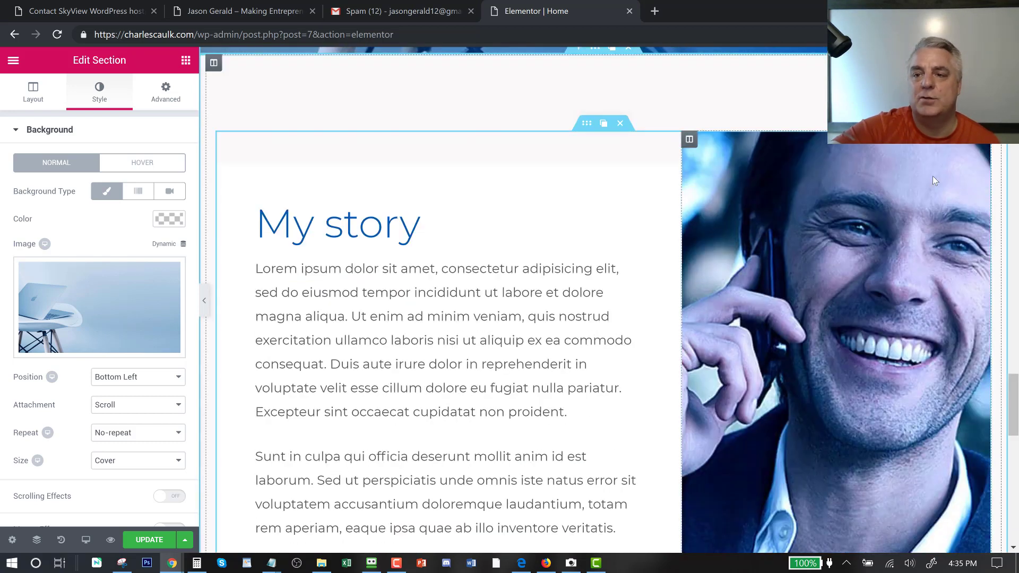
left_click(689, 140)
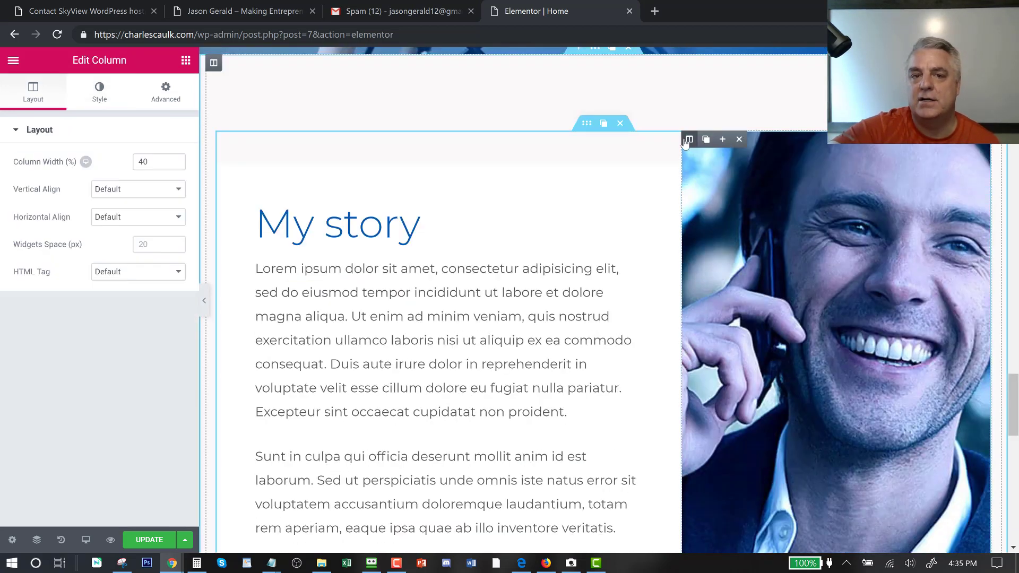
left_click(99, 86)
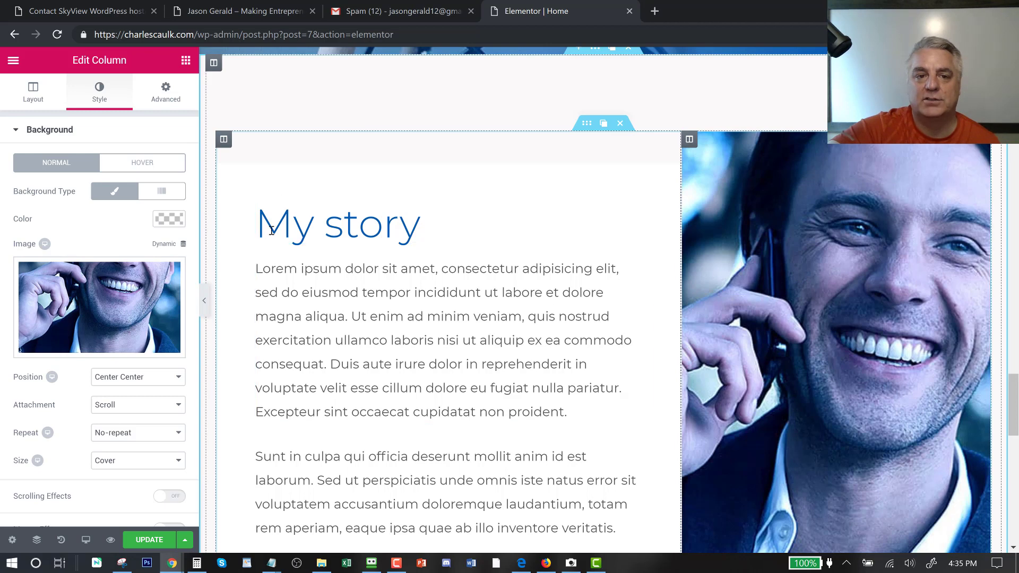
Try center alignment on the "My story" heading and restore its left alignment.
left_click(483, 229)
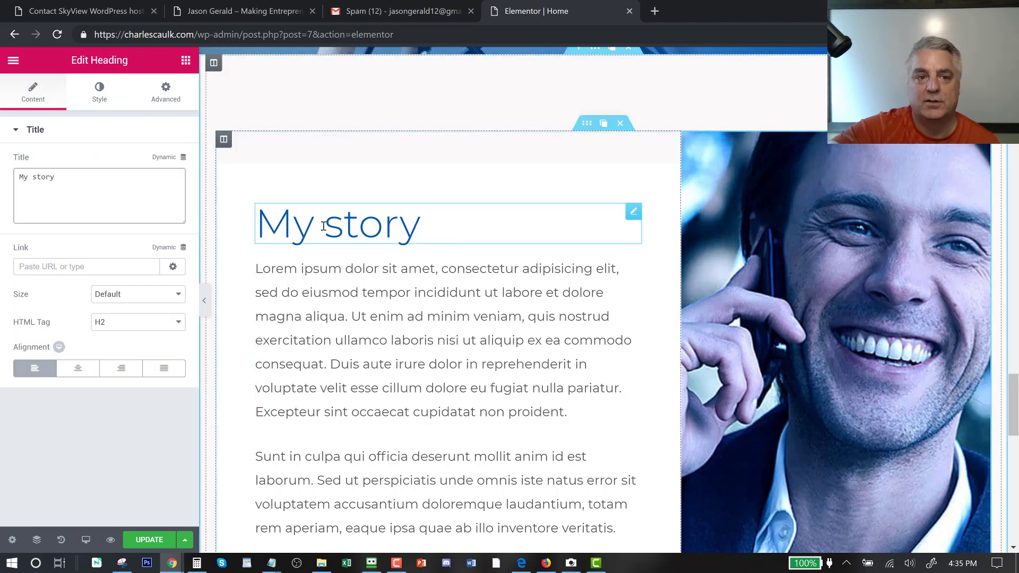
left_click(76, 370)
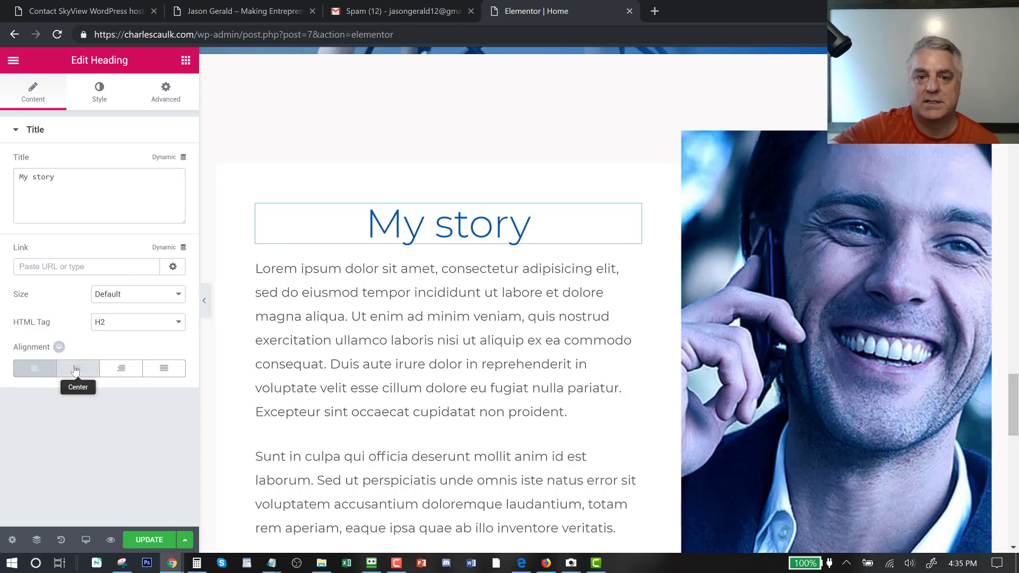
left_click(29, 368)
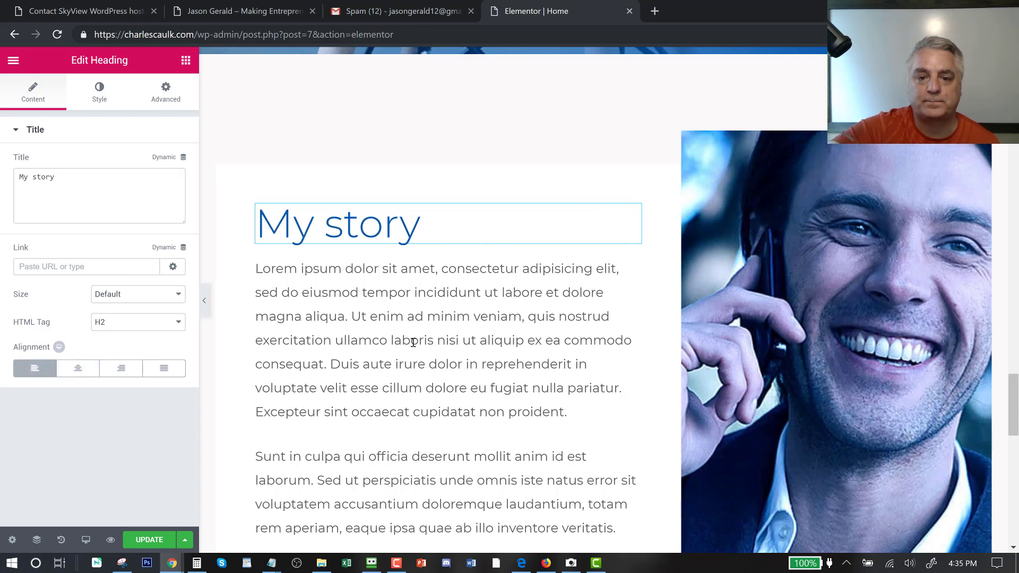
scroll(413, 343, "down", 15)
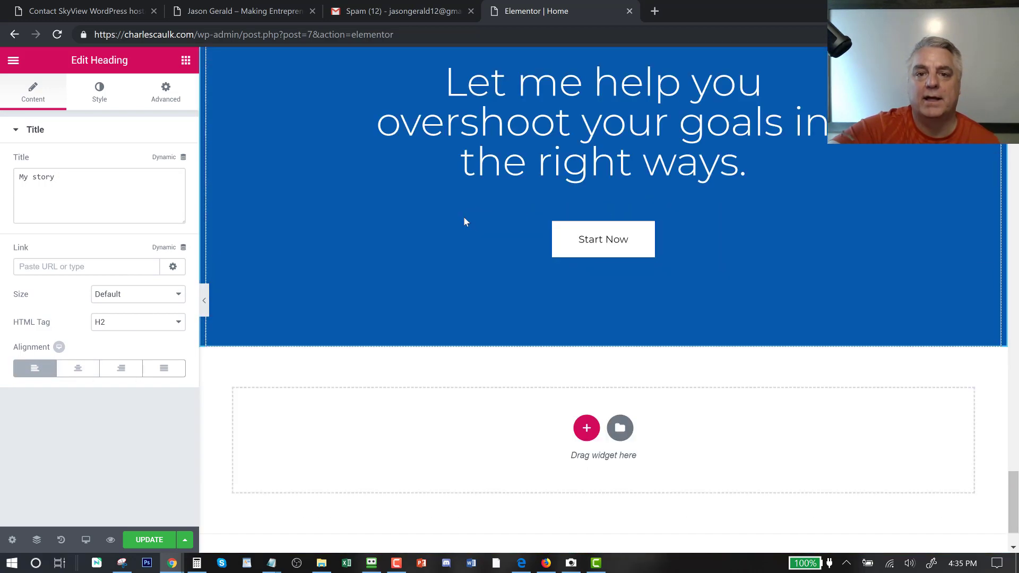
scroll(542, 357, "down", 2)
scroll(542, 357, "up", 12)
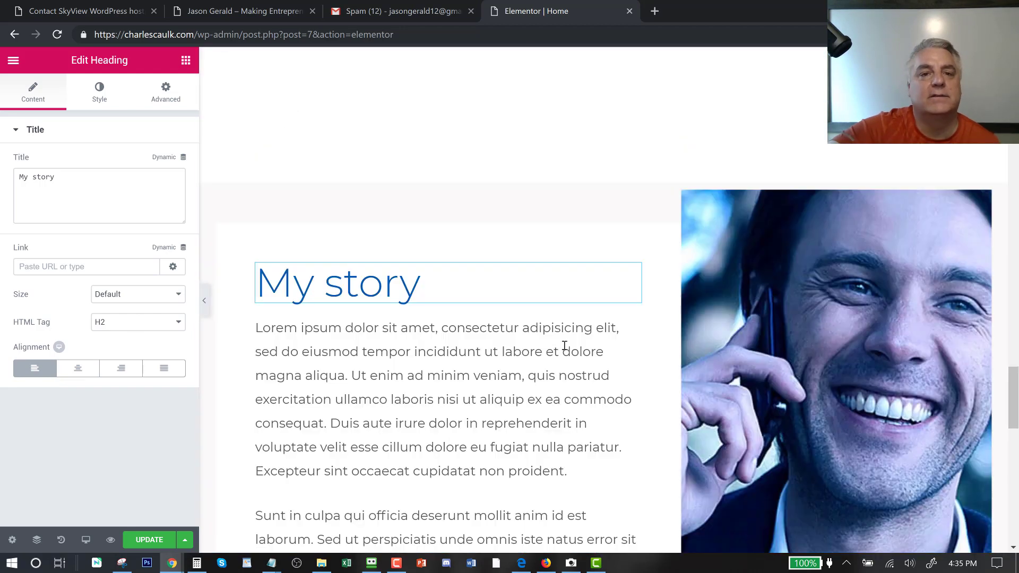
scroll(564, 345, "down", 8)
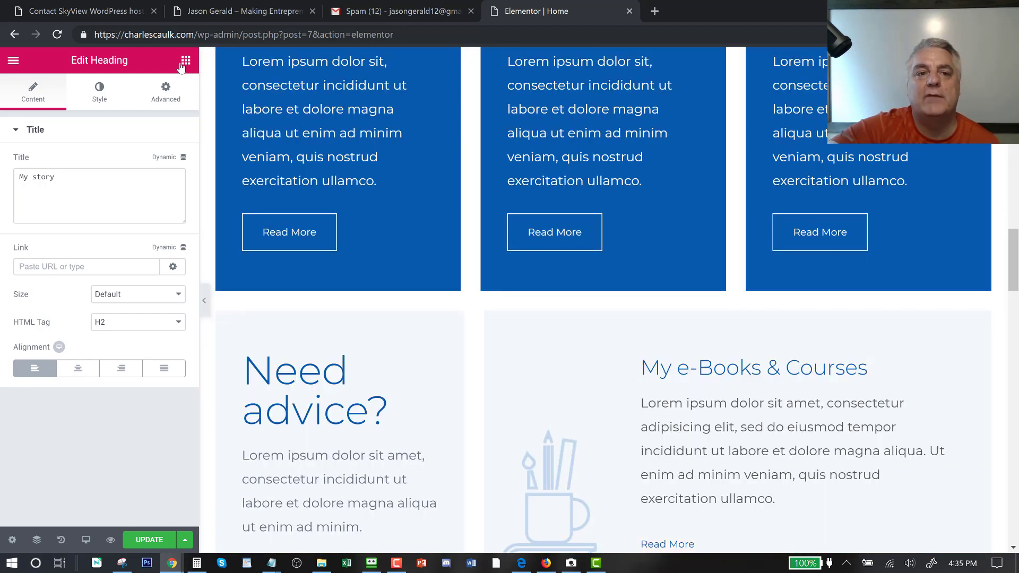
Add an empty section above the hero banner and browse the page templates in the template library.
left_click(185, 60)
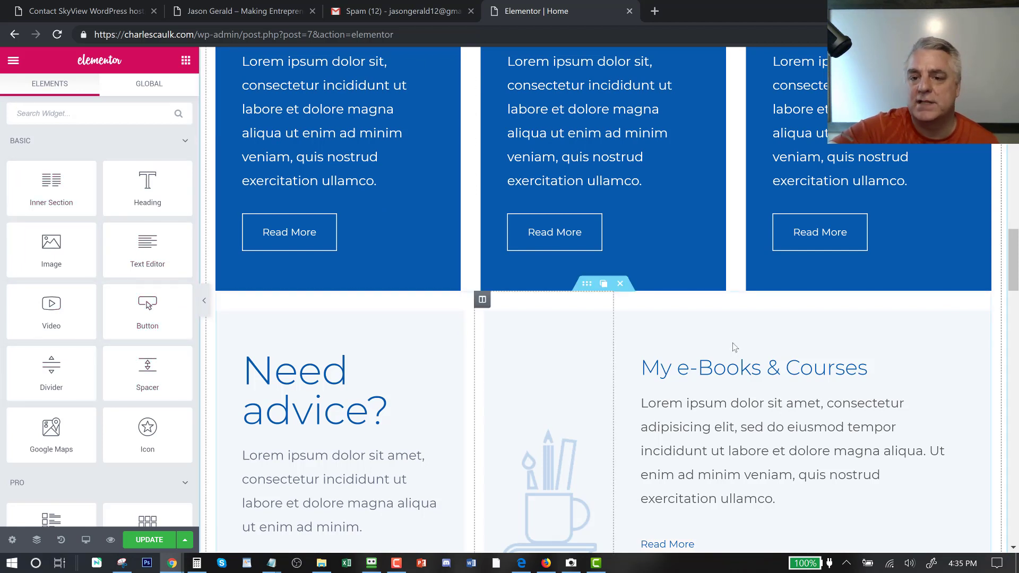
scroll(604, 269, "up", 15)
scroll(630, 274, "up", 5)
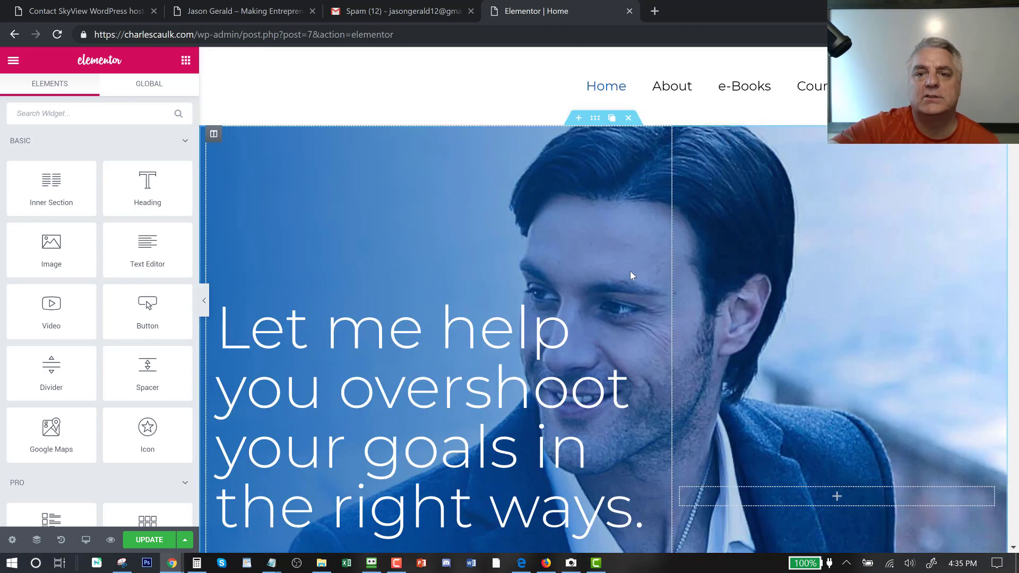
left_click(579, 119)
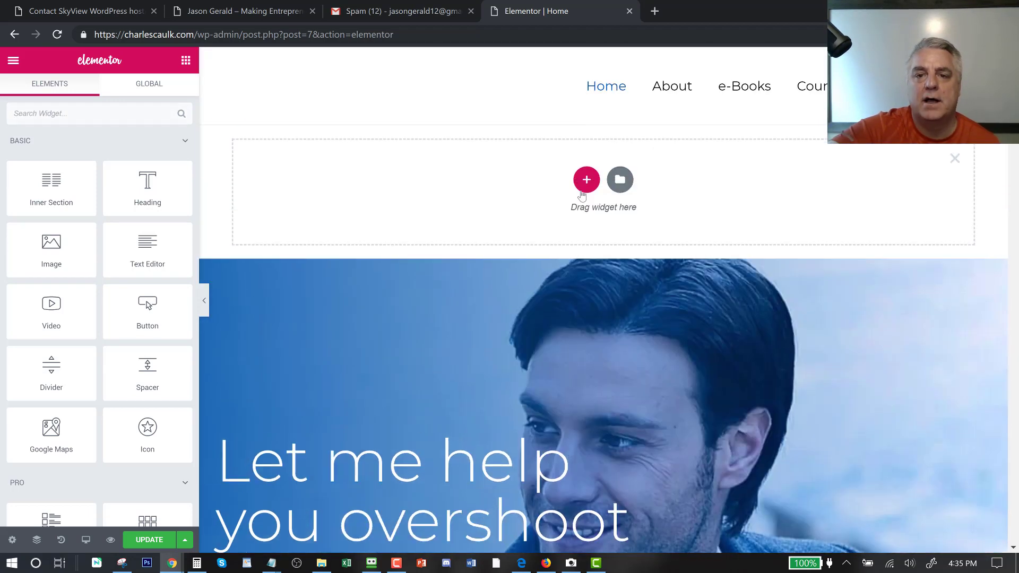
left_click(624, 181)
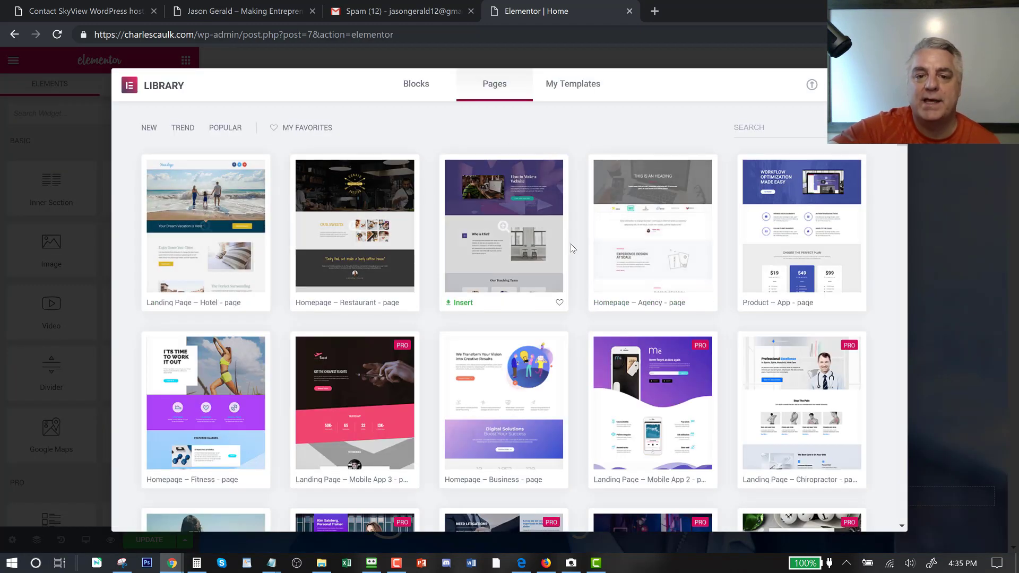
scroll(797, 376, "down", 2)
scroll(796, 376, "down", 3)
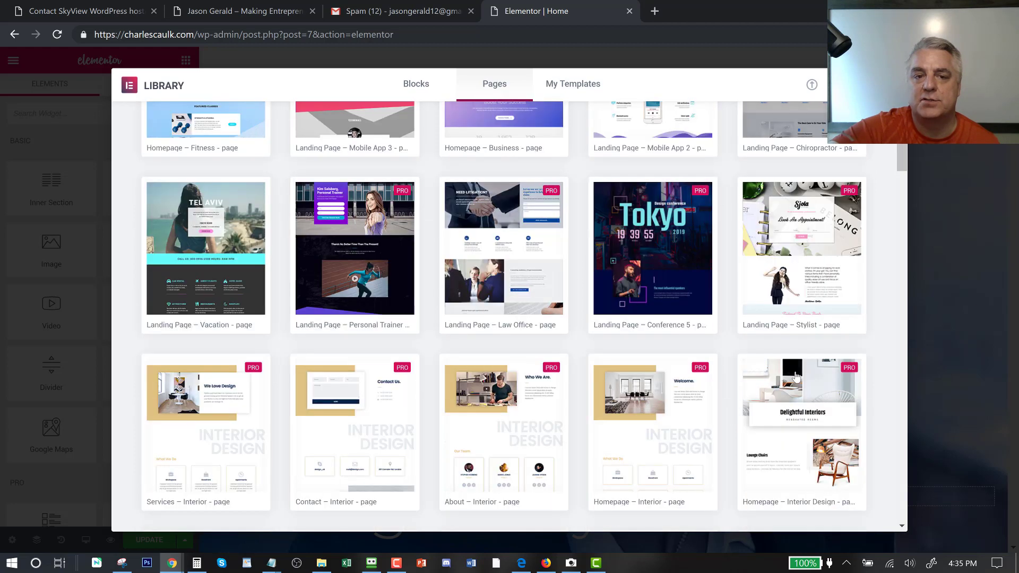
scroll(796, 375, "up", 6)
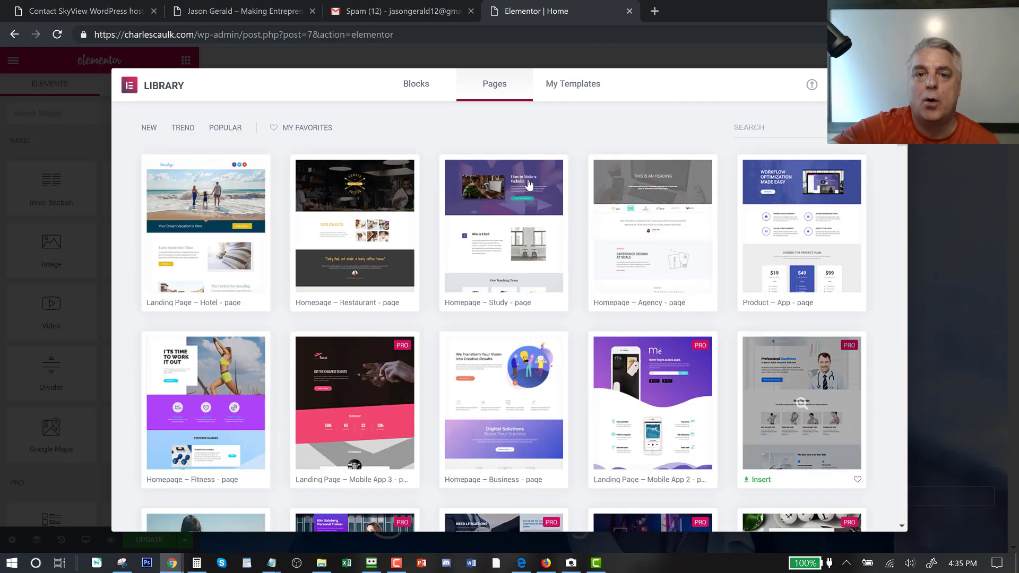
Insert a contact form block from the library's Contact category above the hero banner, and delete the inserted section.
left_click(416, 90)
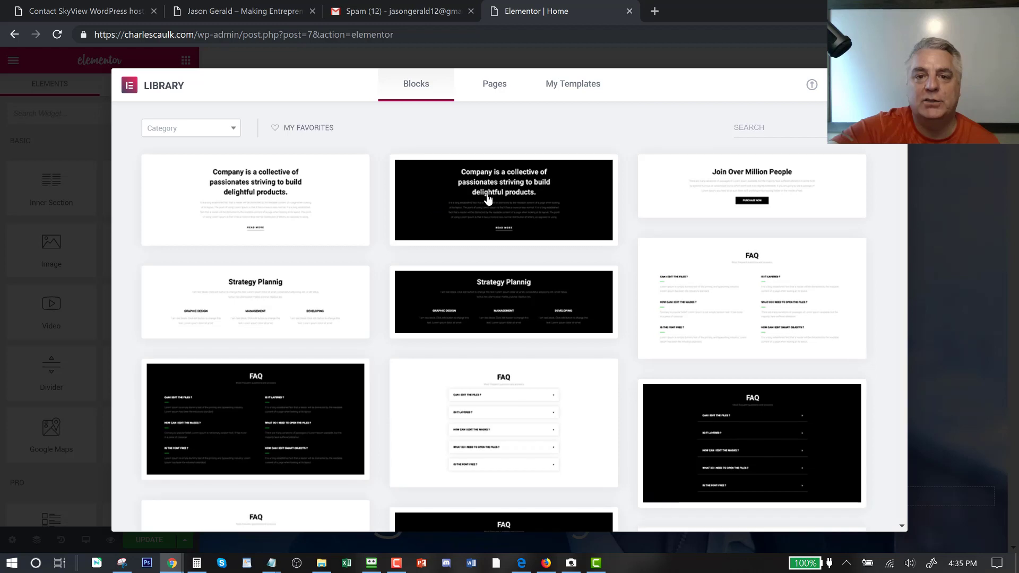
left_click(230, 129)
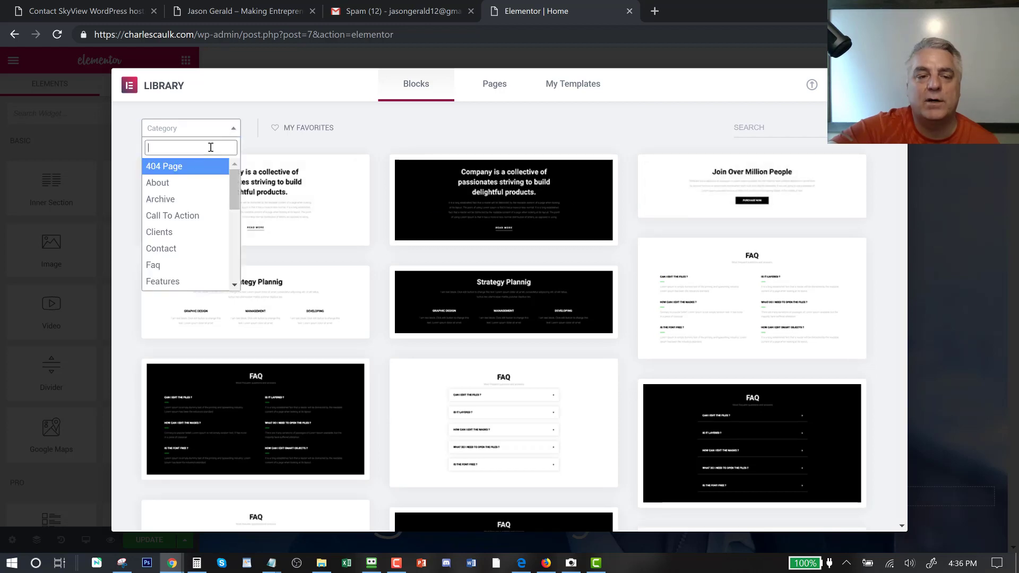
left_click(171, 248)
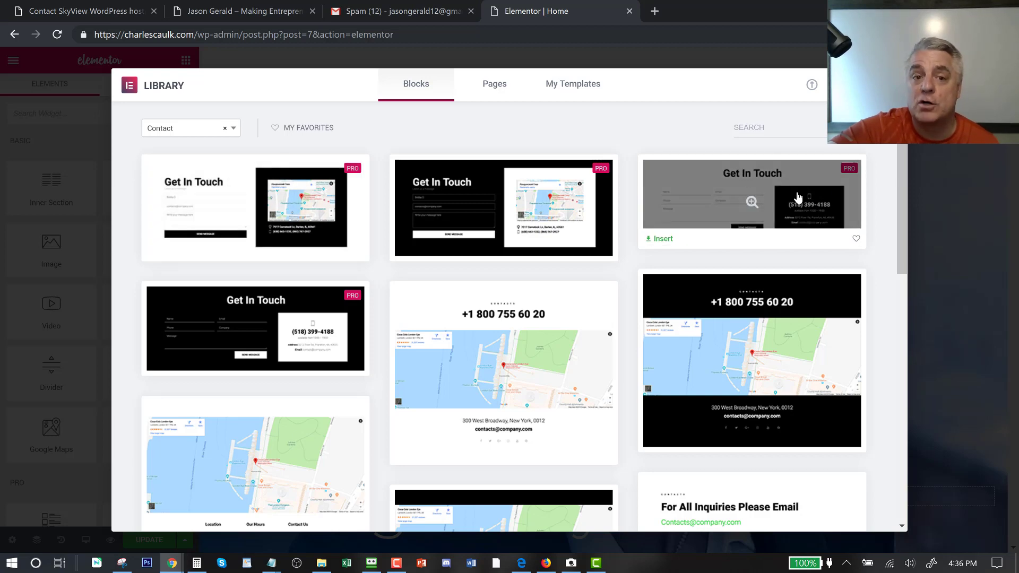
scroll(449, 265, "down", 4)
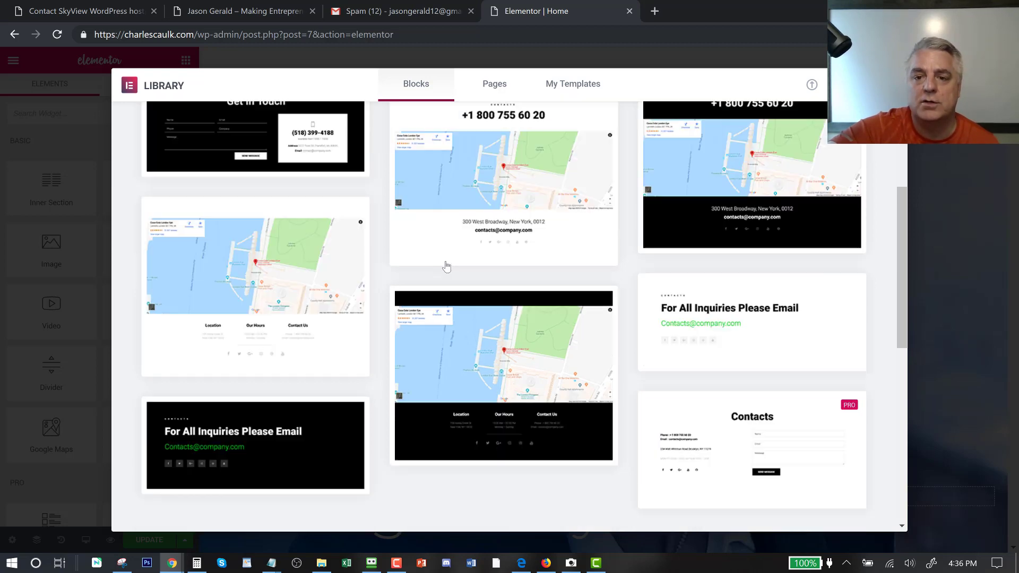
left_click(564, 441)
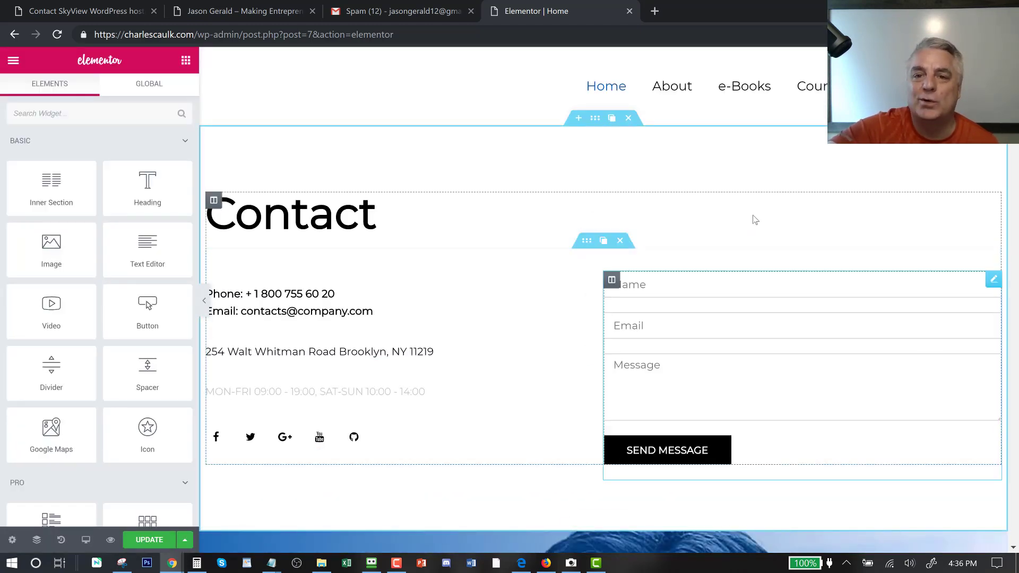
left_click(632, 119)
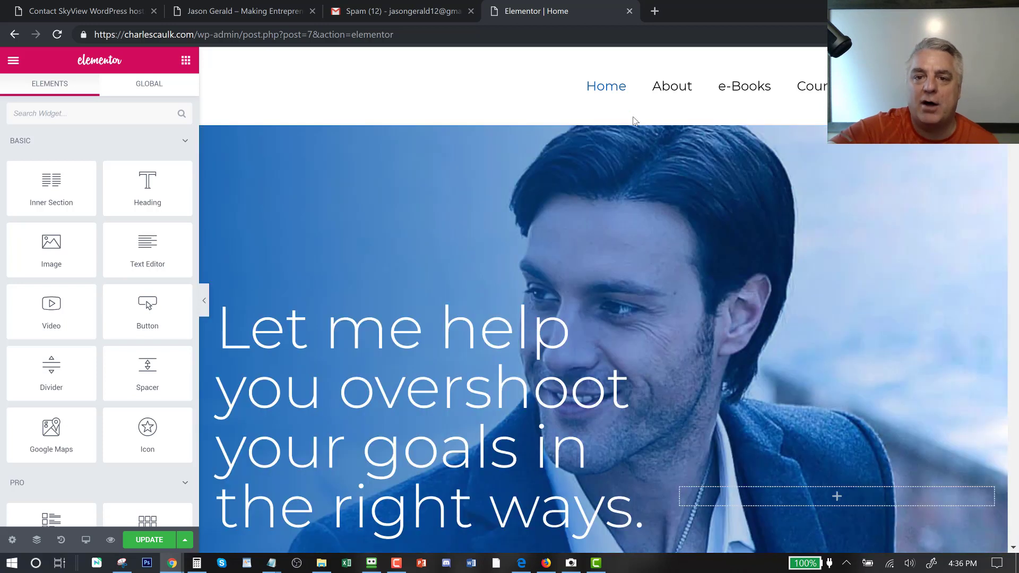
Add another empty section above the hero banner and filter the library's blocks by the Faq category.
left_click(597, 118)
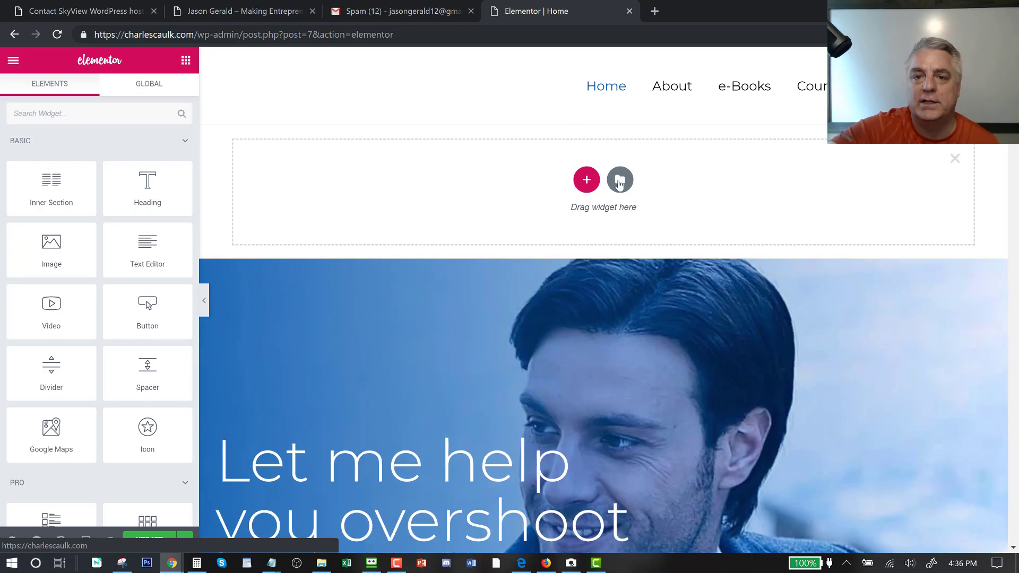
left_click(620, 180)
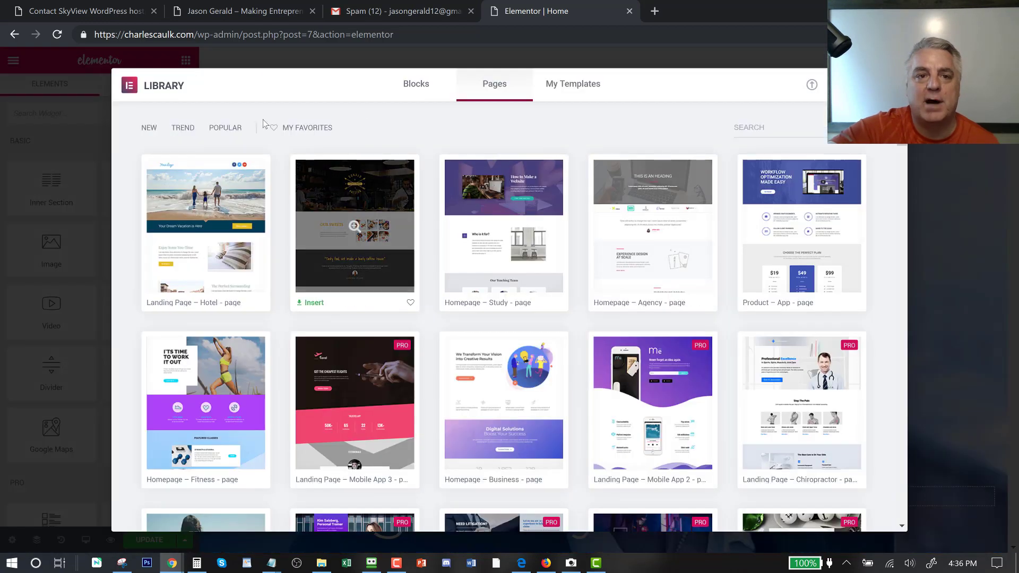
left_click(418, 90)
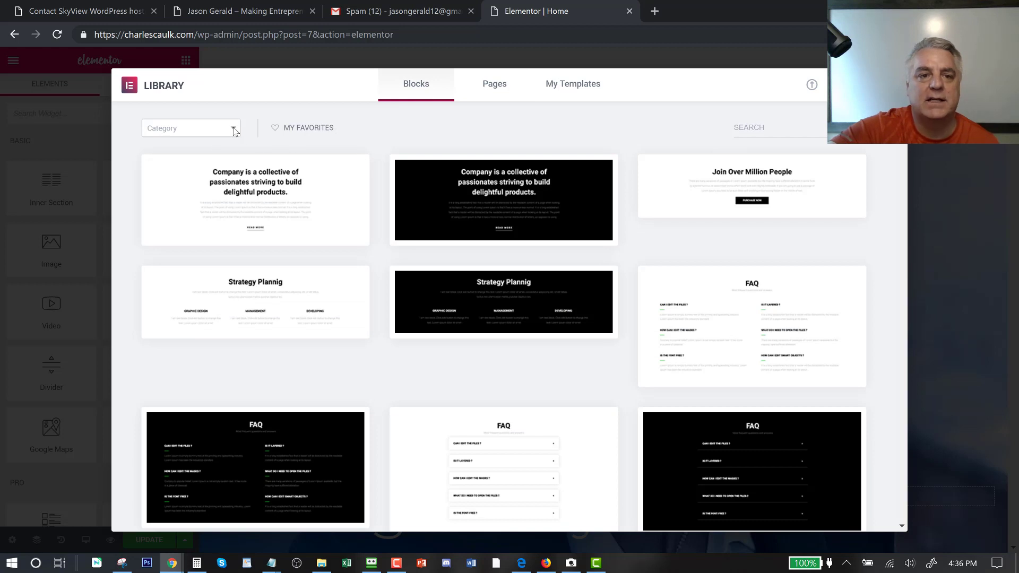
left_click(234, 131)
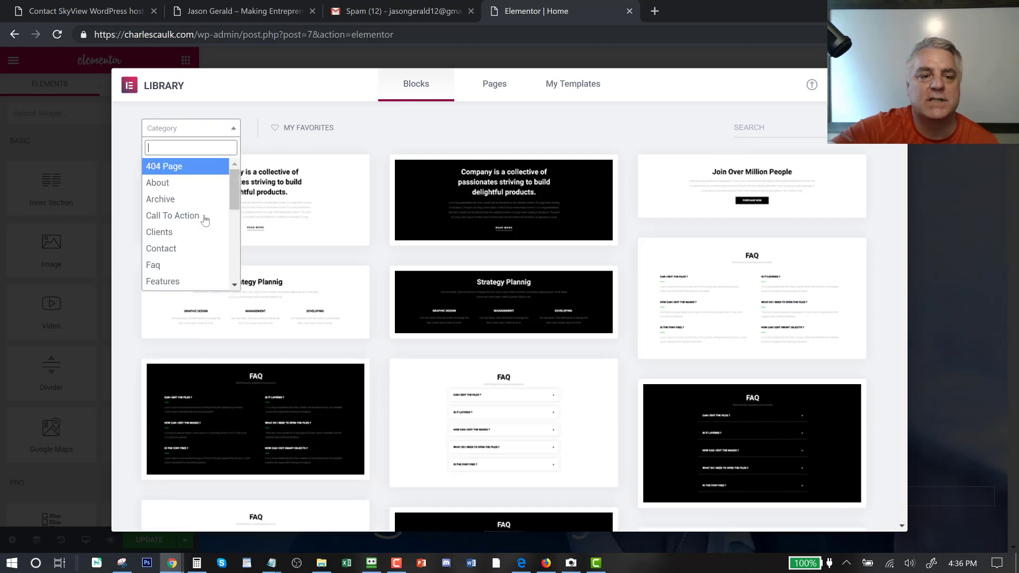
left_click(190, 266)
Filter the blocks by the Stats category and insert the three-counter block with 85%, 90% and 62%.
left_click(234, 129)
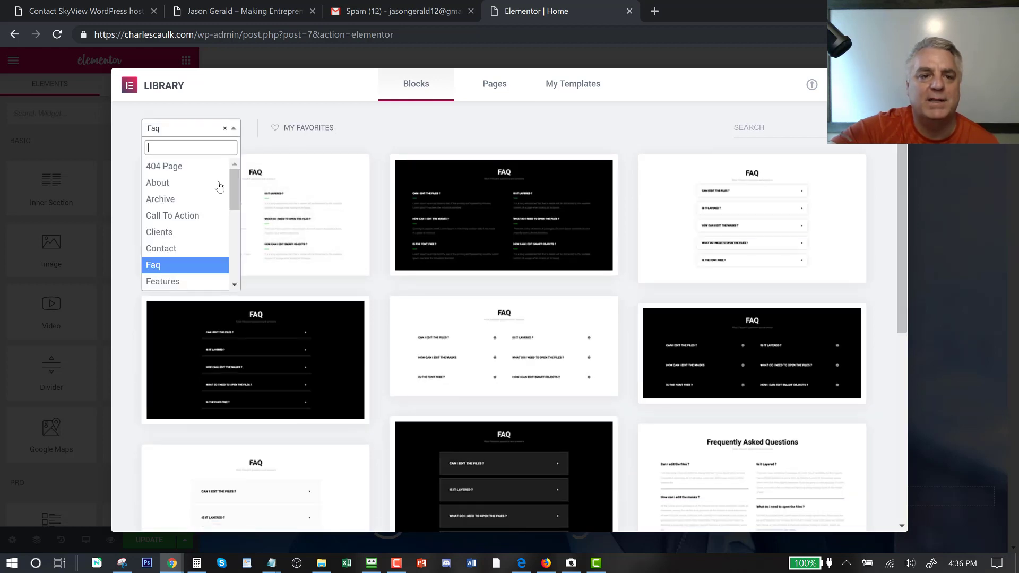
scroll(220, 187, "down", 4)
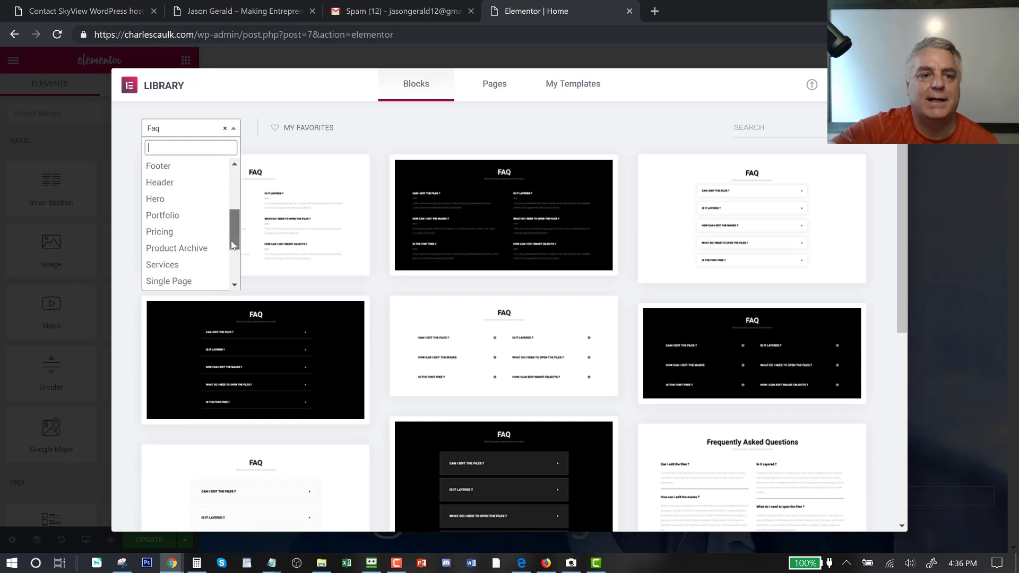
left_click_drag(231, 241, 230, 278)
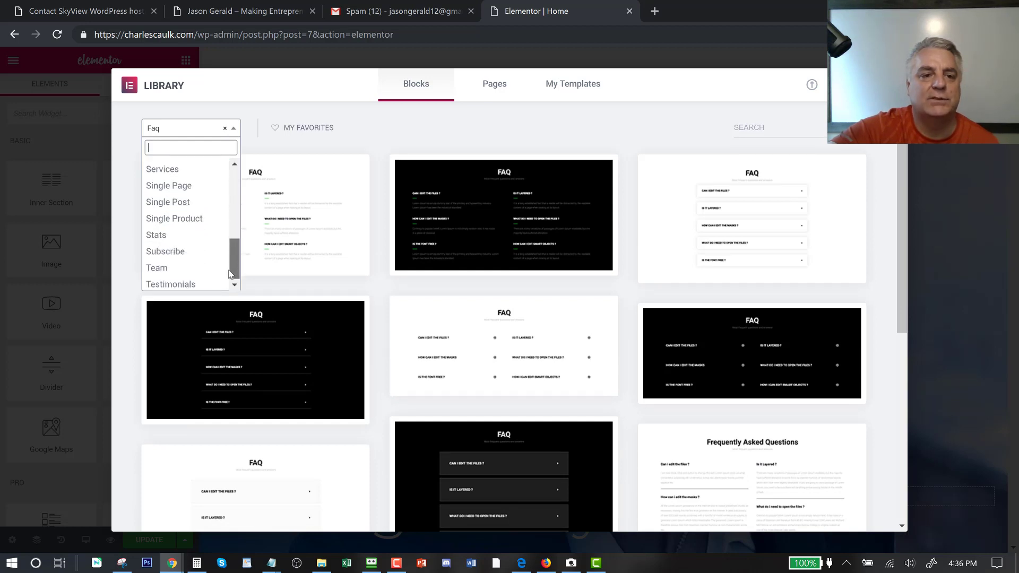
left_click(177, 240)
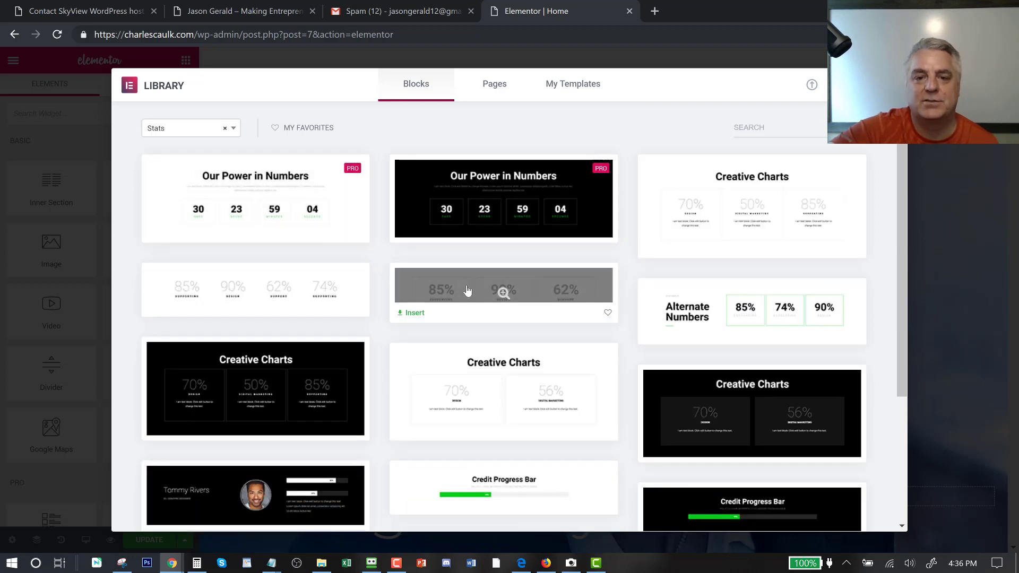
left_click(408, 314)
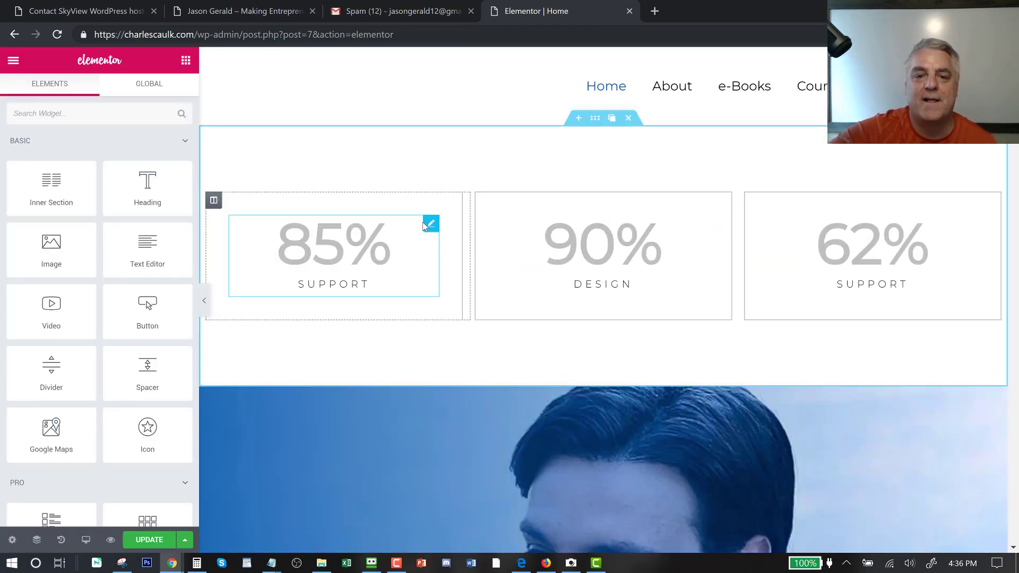
Open the content settings of the 85% Support counter and delete the counter section.
left_click(431, 226)
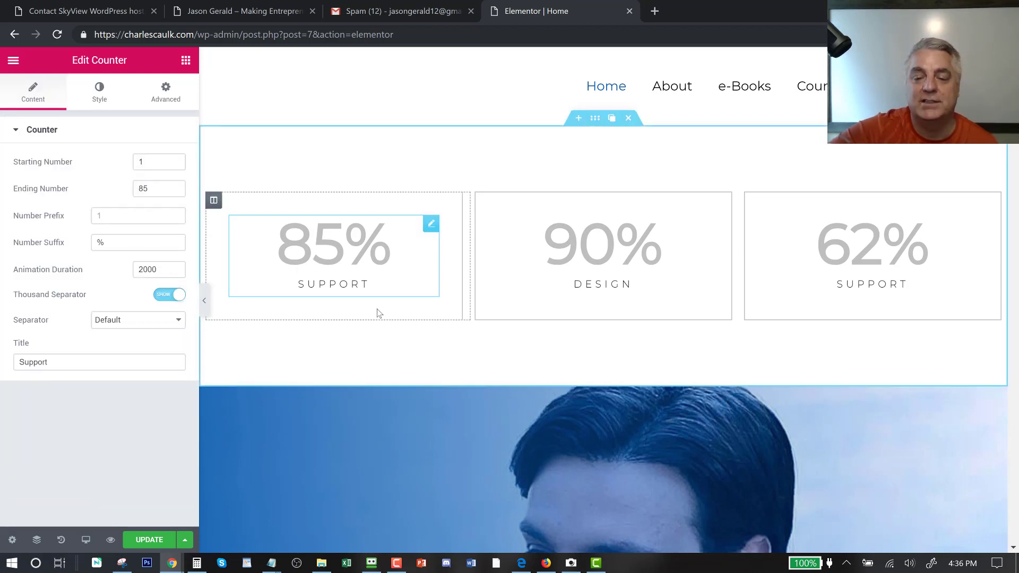
left_click(628, 118)
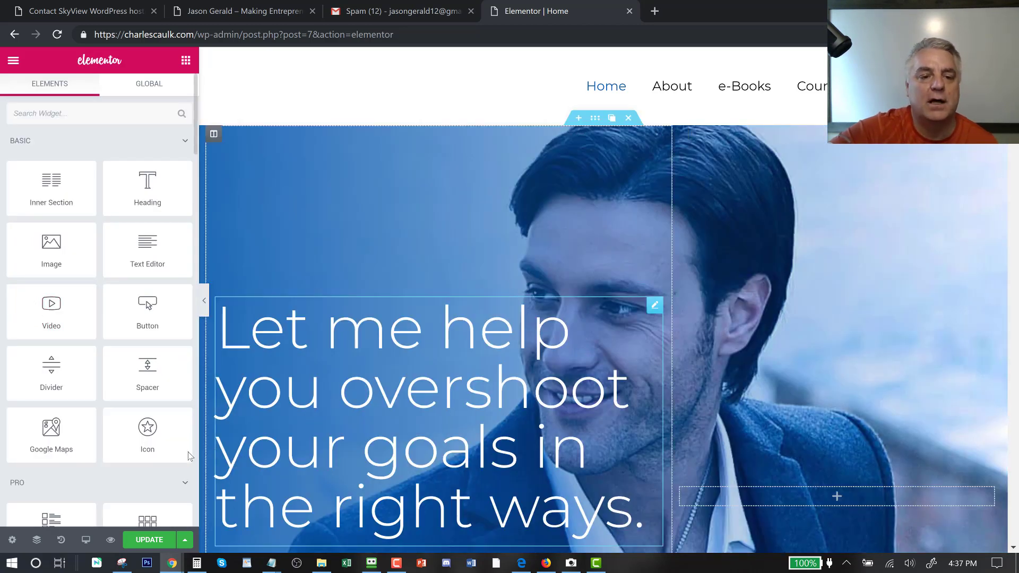
Add an Icon widget to the hero banner's empty second column and set its icon to star-half-full.
left_click_drag(147, 427, 770, 495)
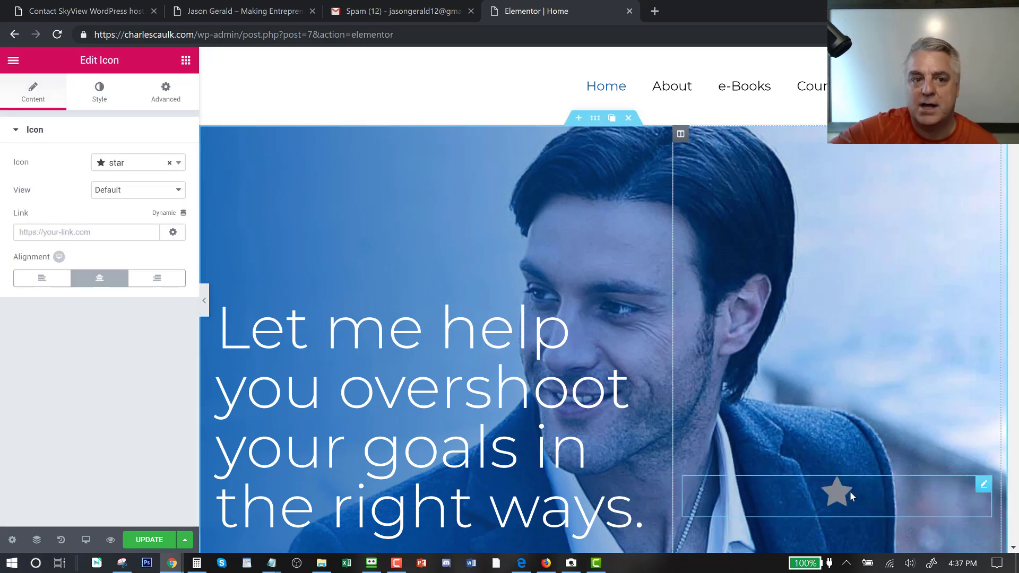
left_click(117, 166)
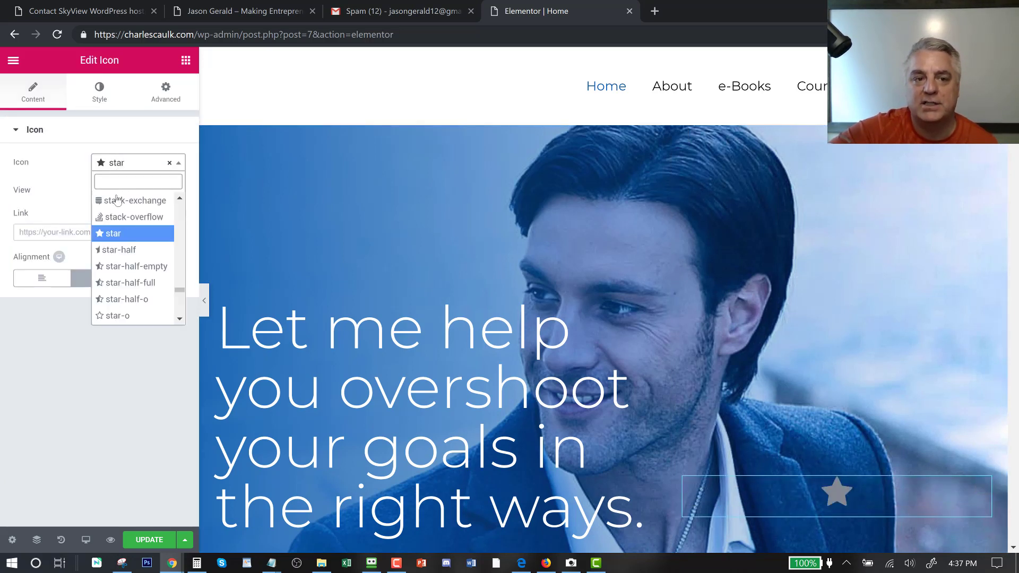
left_click(141, 283)
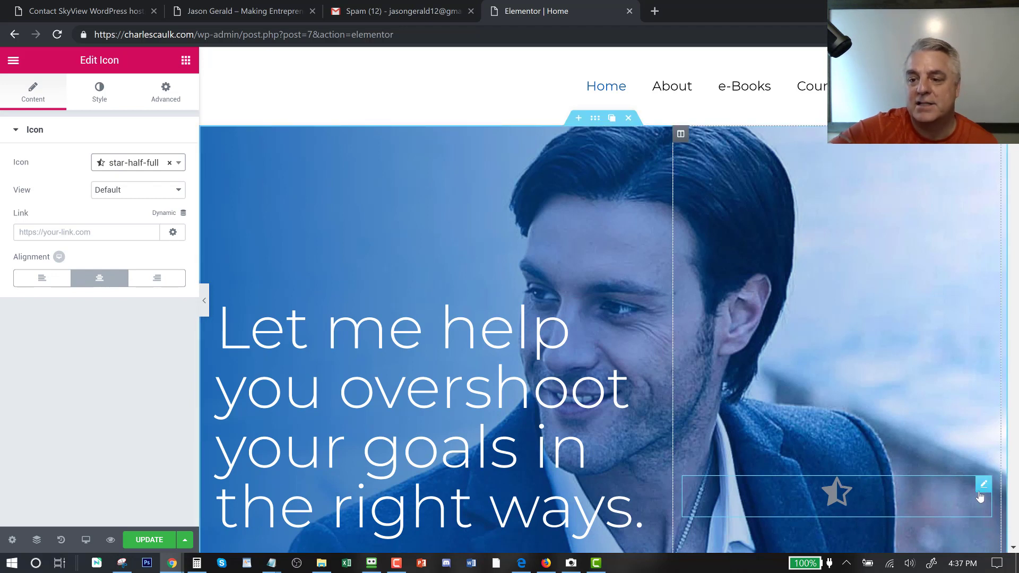
Unlink the star icon's margins and set its top margin to -320 px, with the other sides at 0.
left_click(163, 98)
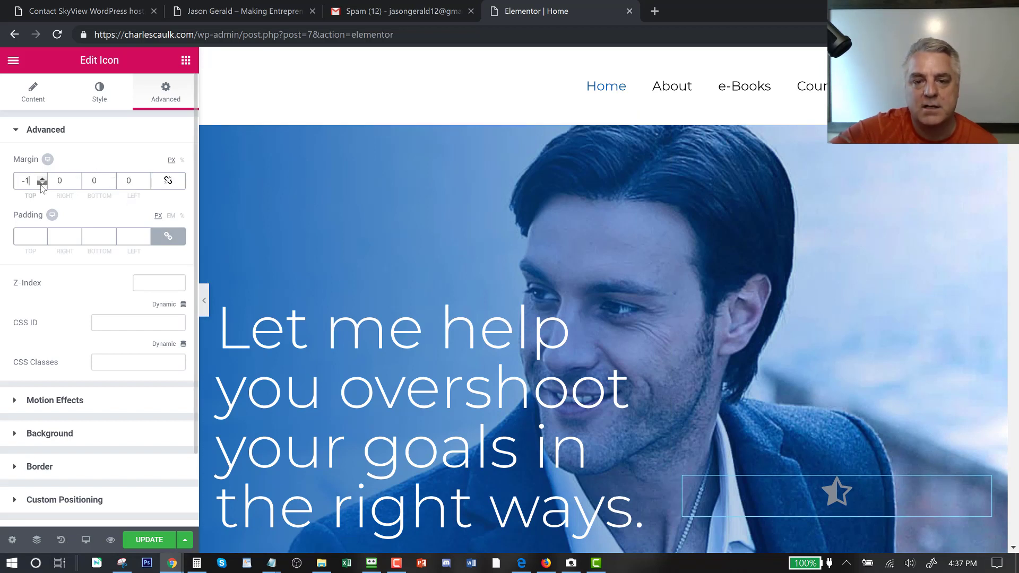
left_click_drag(42, 185, 39, 186)
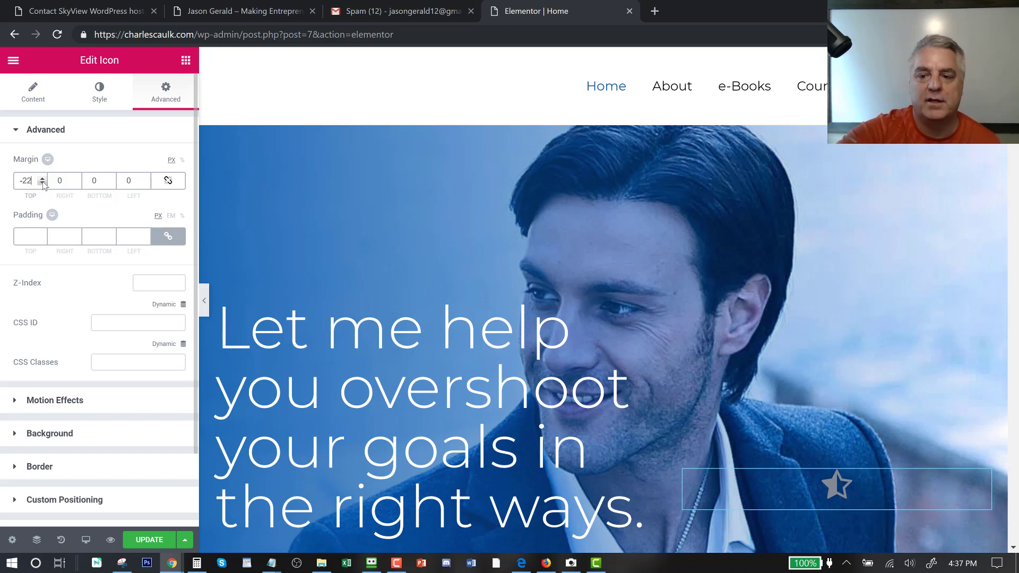
type("00")
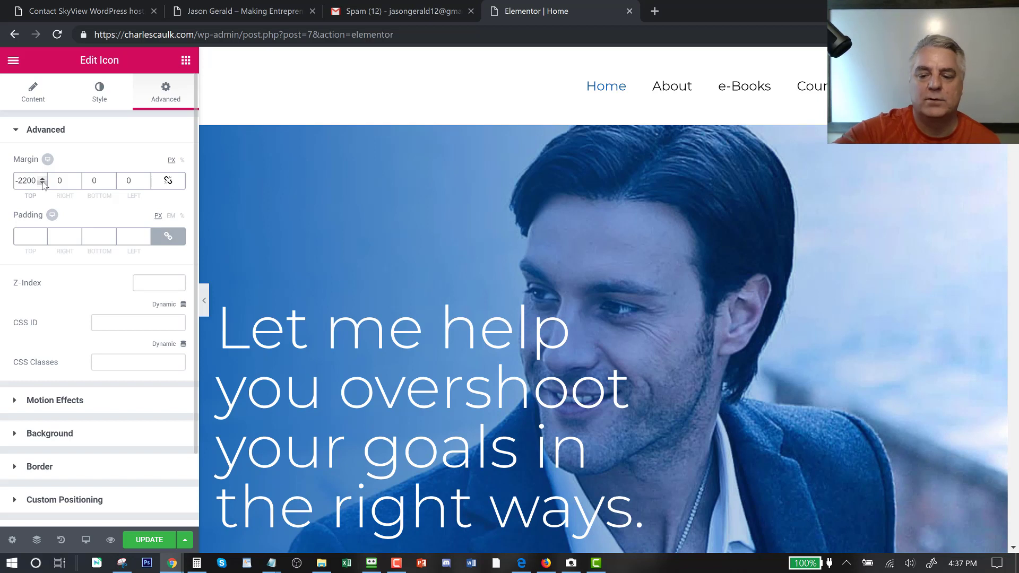
key("BackSpace")
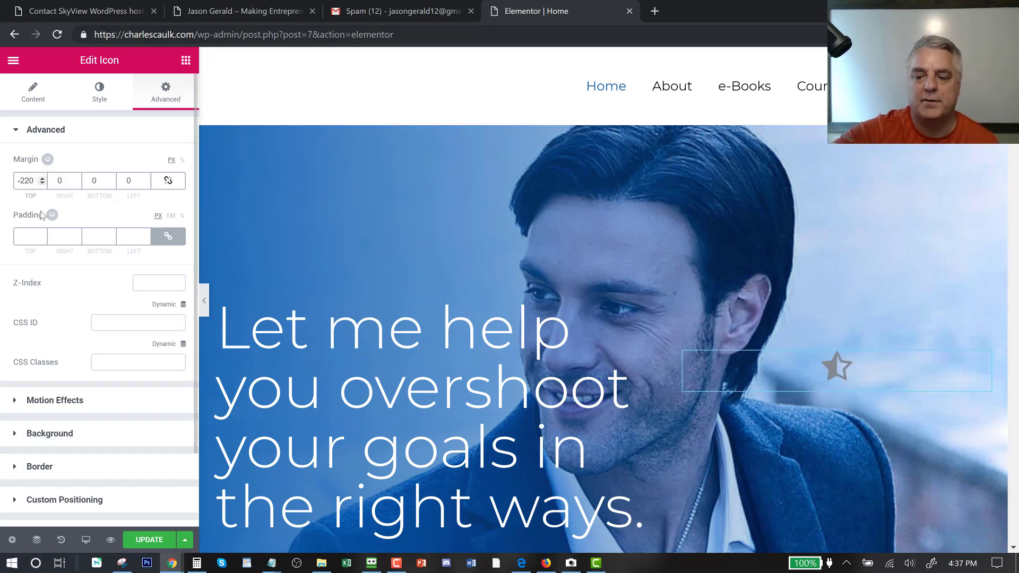
key("Left")
key("Left")
key("BackSpace")
type("3")
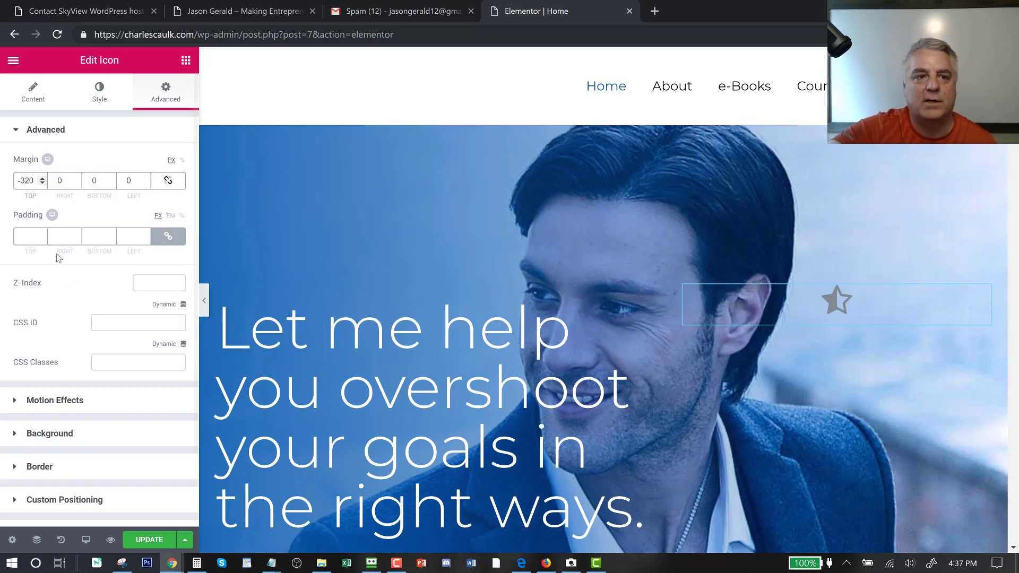
Colour the star icon coral red, enlarge it to size 298 and rotate it 160 degrees.
left_click(98, 99)
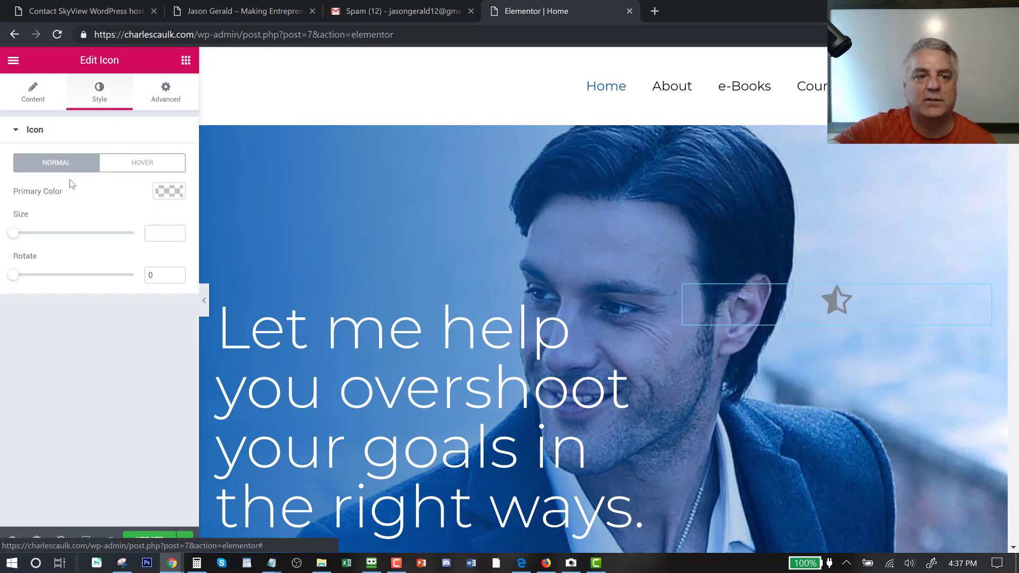
left_click(160, 193)
left_click(71, 350)
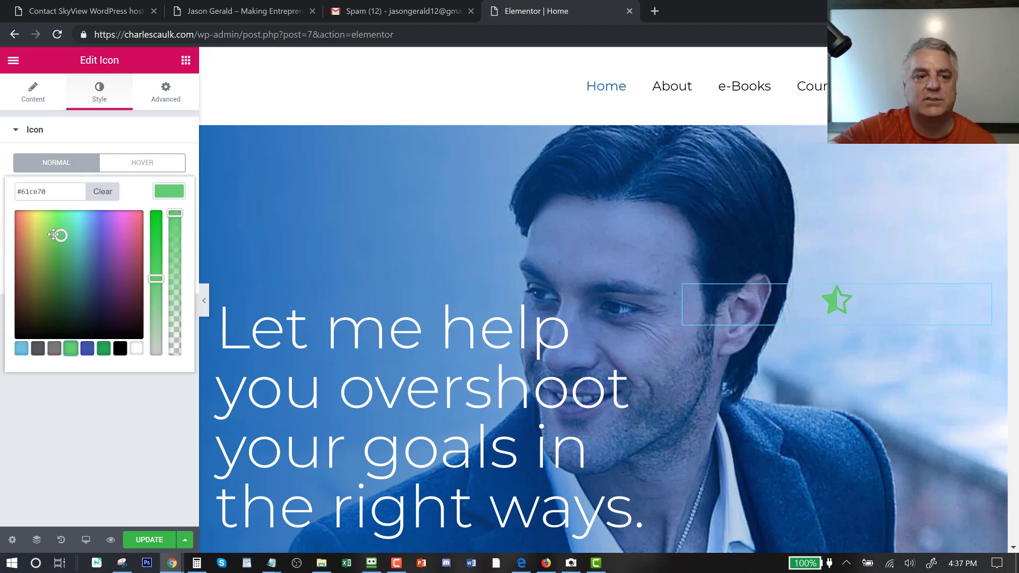
left_click_drag(53, 234, 14, 217)
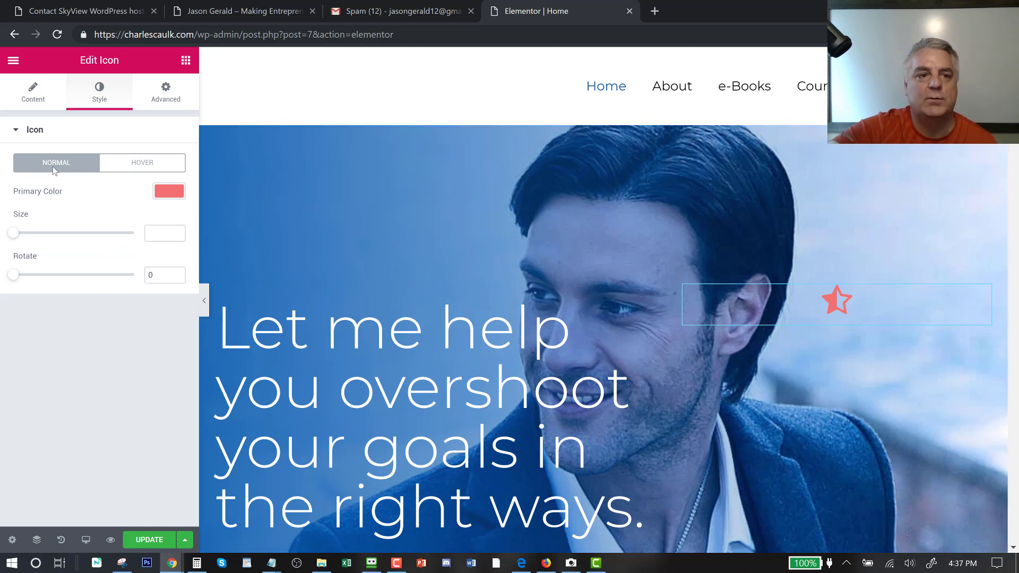
left_click_drag(16, 236, 137, 241)
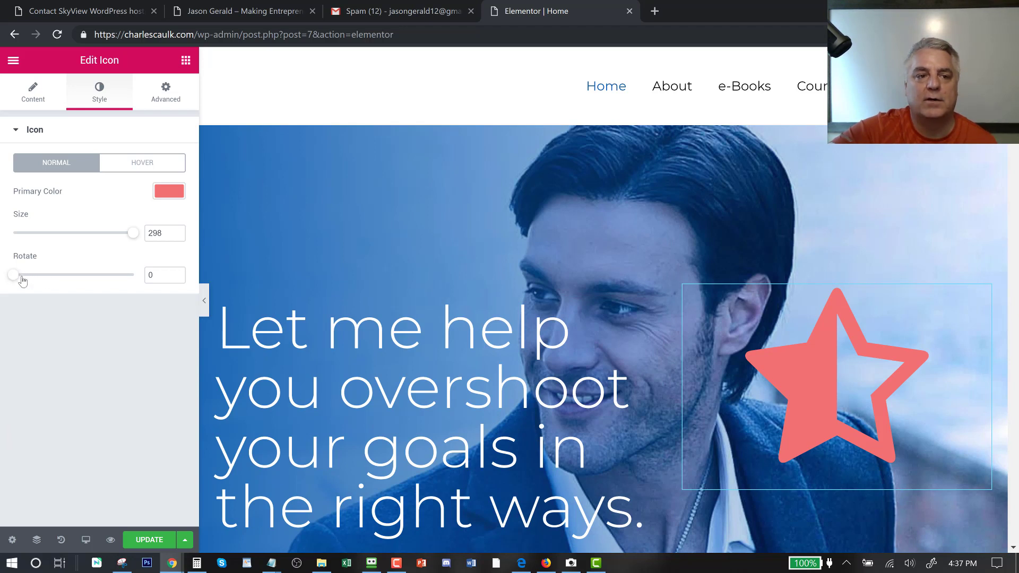
left_click_drag(23, 280, 68, 288)
Set the star icon's primary colour on hover to green #23a455.
left_click(134, 170)
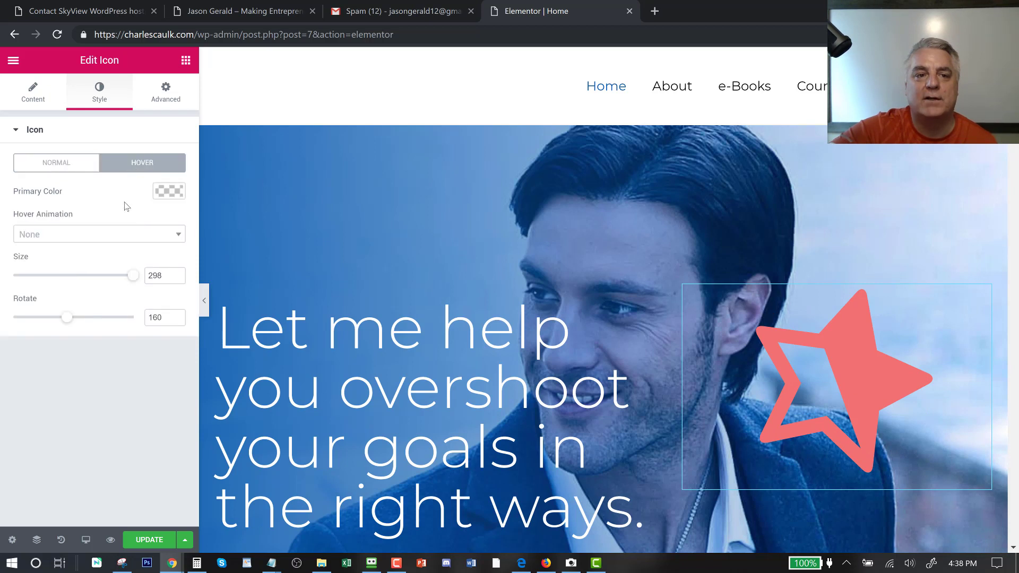
left_click(167, 192)
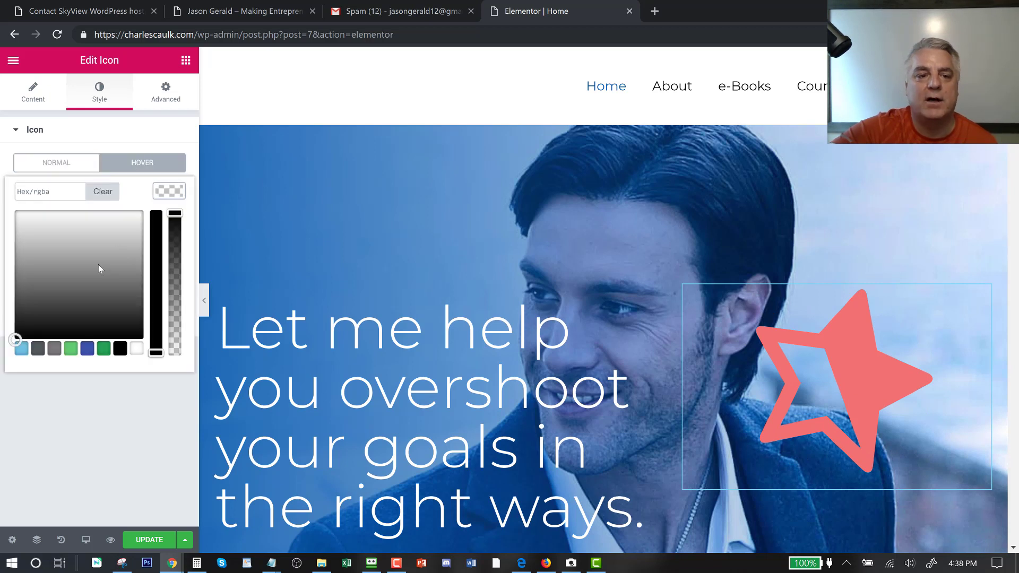
left_click(104, 351)
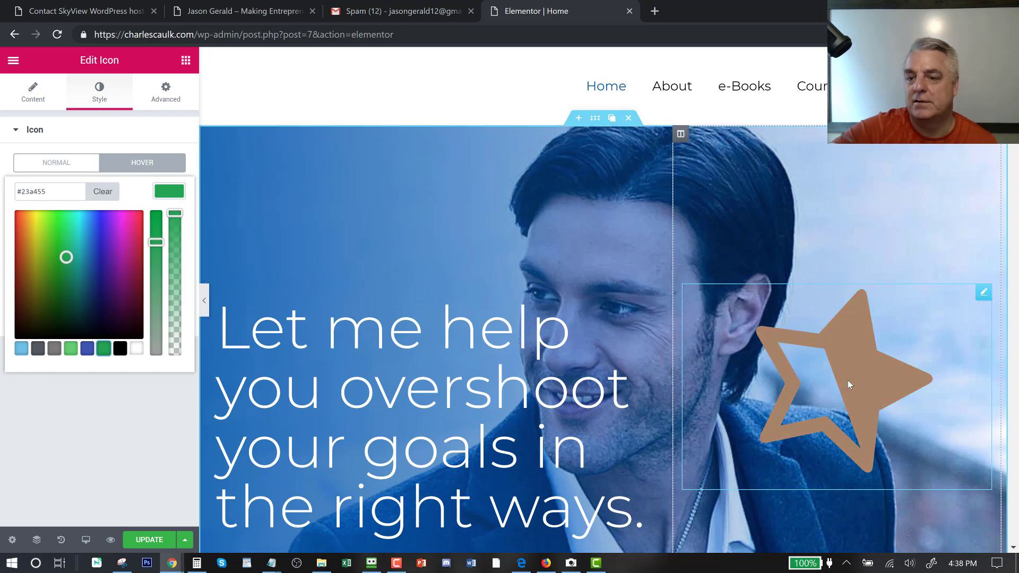
Collapse the icon's style settings and delete the star icon widget from the hero banner's second column.
left_click(50, 162)
left_click(16, 134)
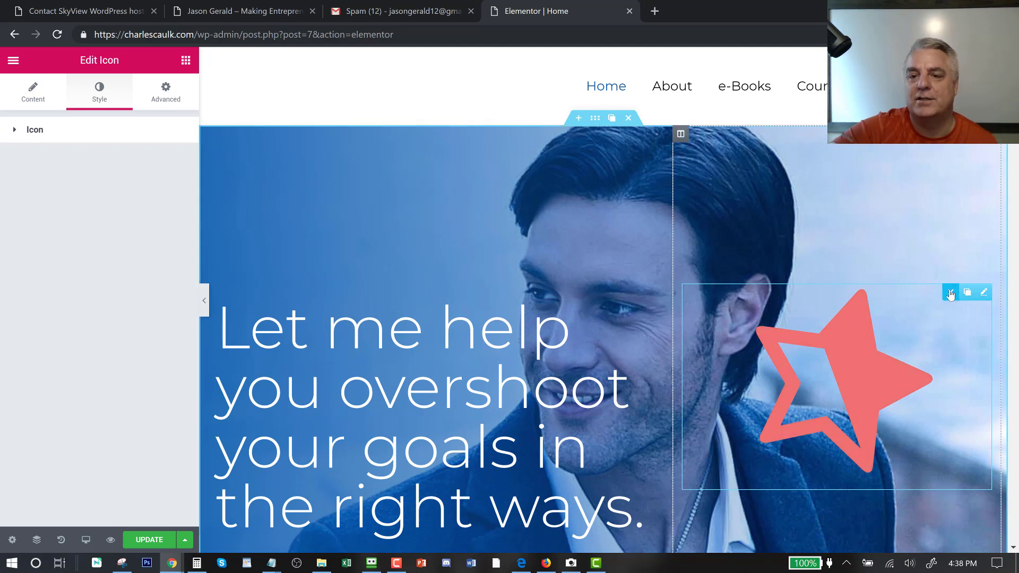
left_click(950, 293)
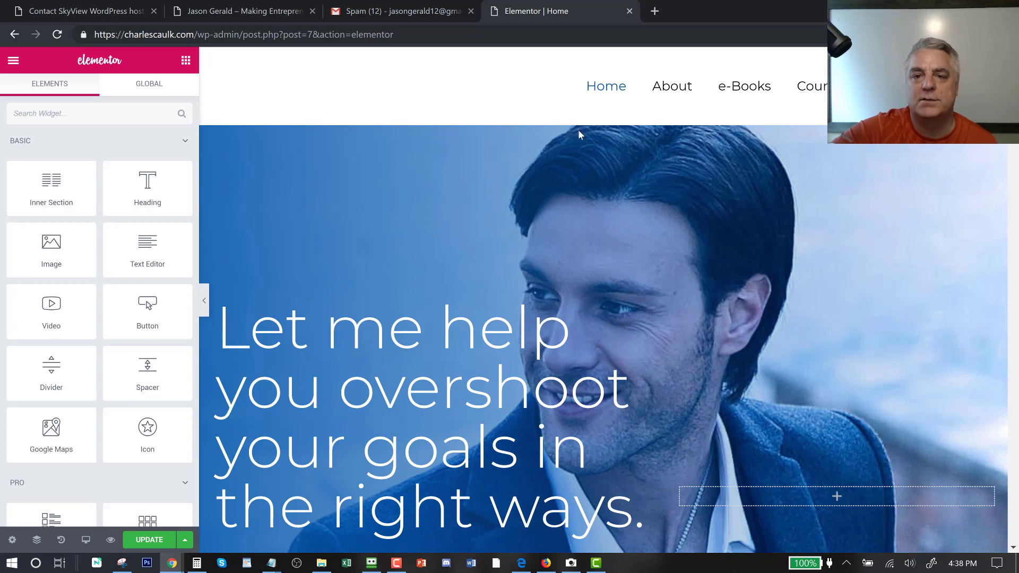
Add a single-column section above the hero banner and place a two-column Inner Section widget in it.
left_click(574, 115)
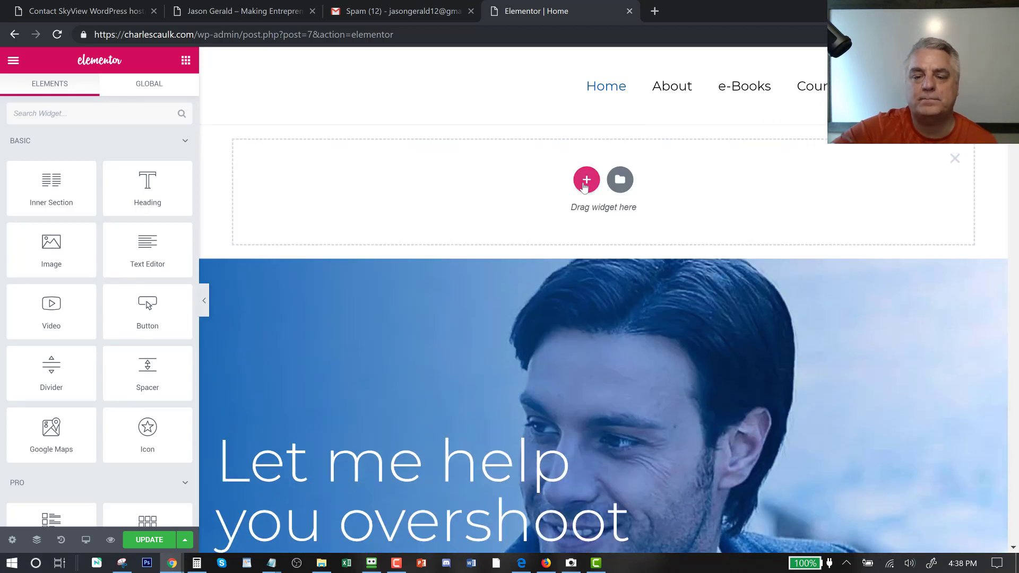
left_click(586, 180)
left_click(409, 229)
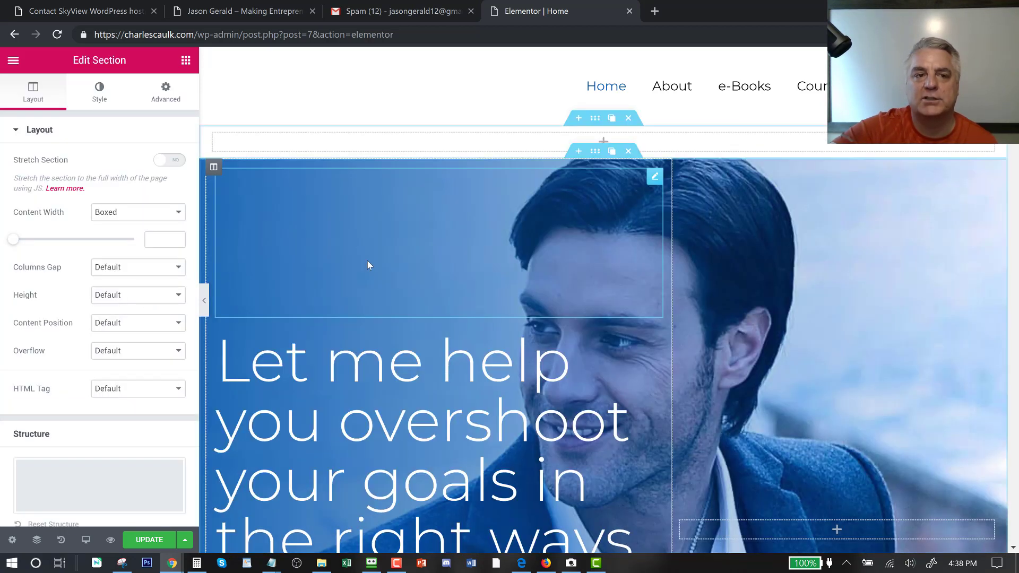
left_click(186, 60)
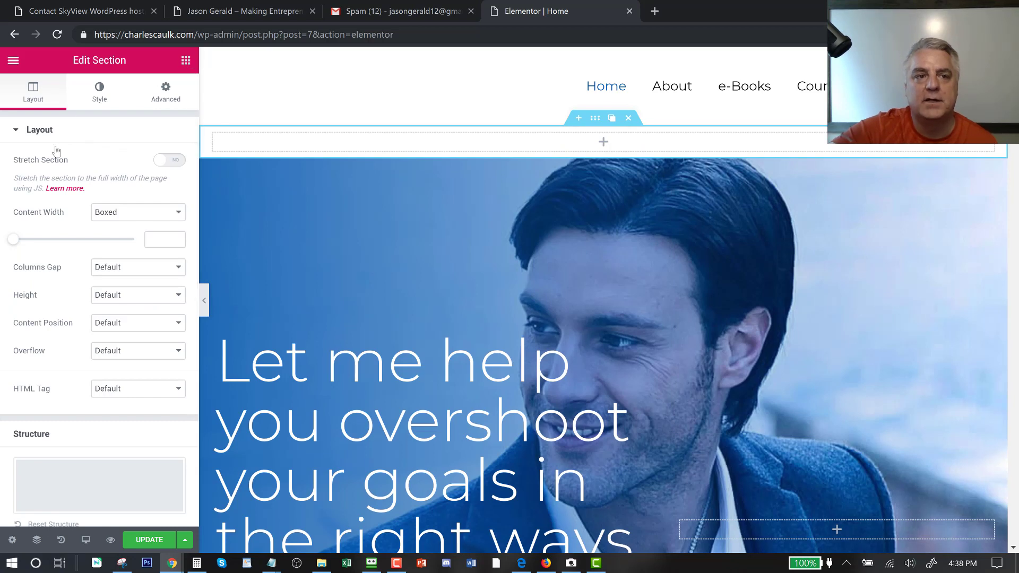
left_click_drag(51, 189, 604, 144)
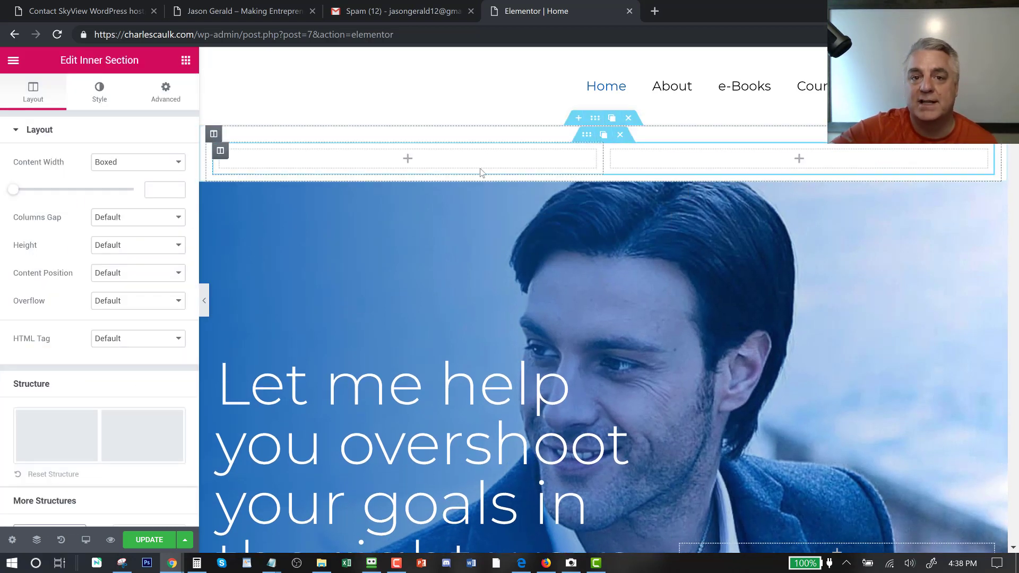
Place a Heading widget in the inner section's first column and an Image widget in its second column.
left_click(407, 158)
left_click_drag(154, 191, 449, 163)
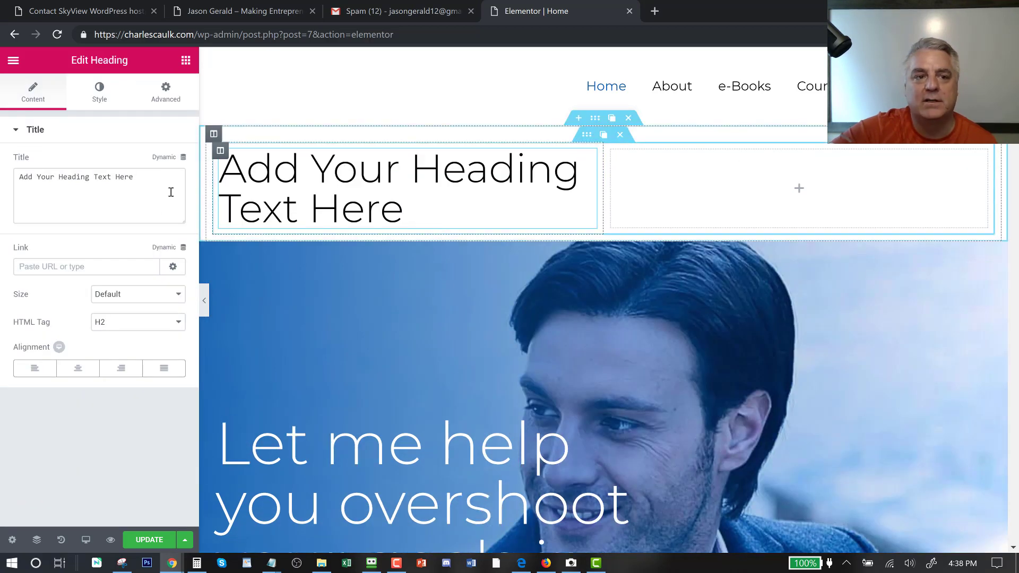
left_click(185, 61)
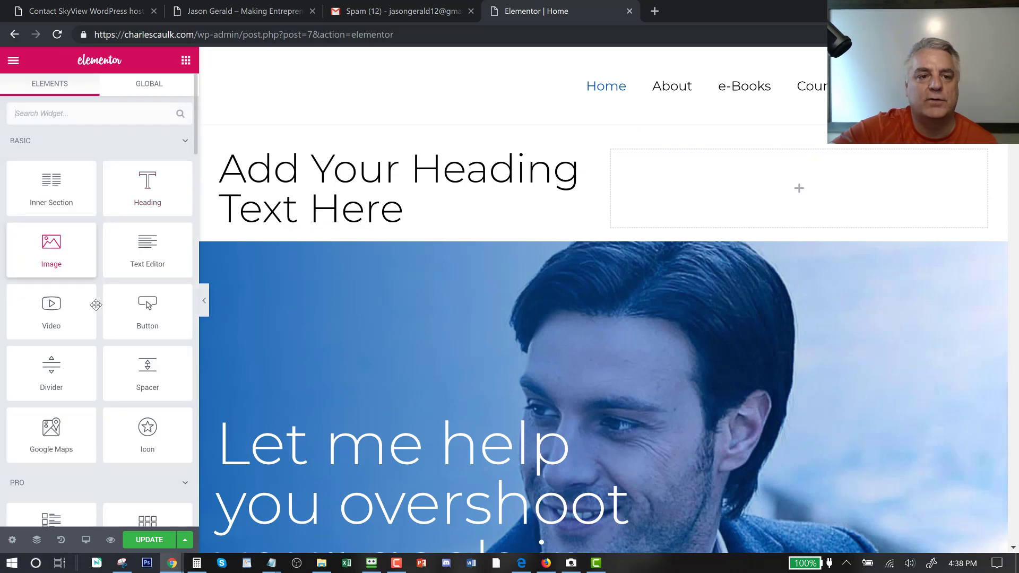
left_click_drag(283, 265, 743, 206)
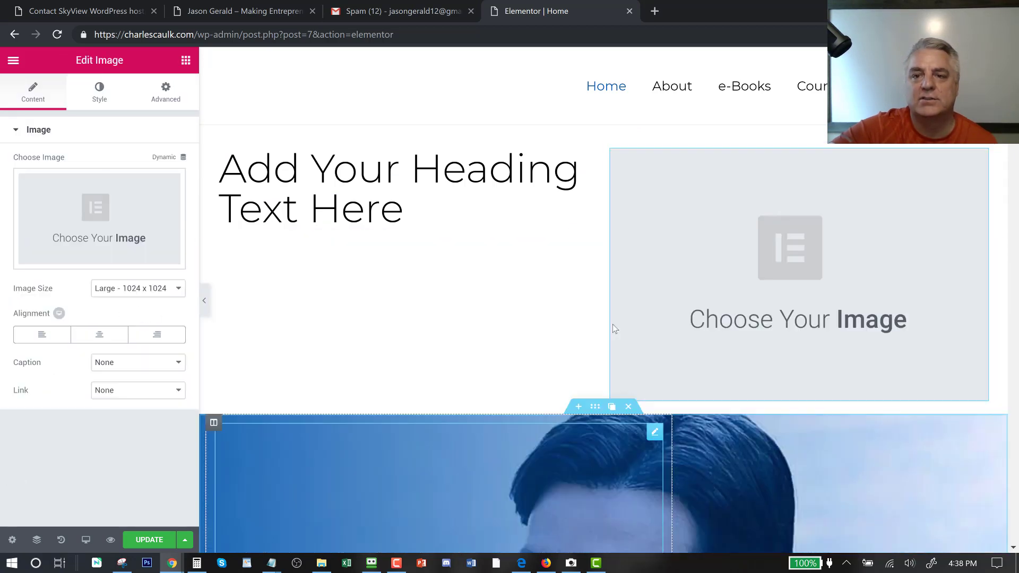
Choose coach1-free-img.jpg from the media library as the picture of the new Image widget.
left_click(55, 213)
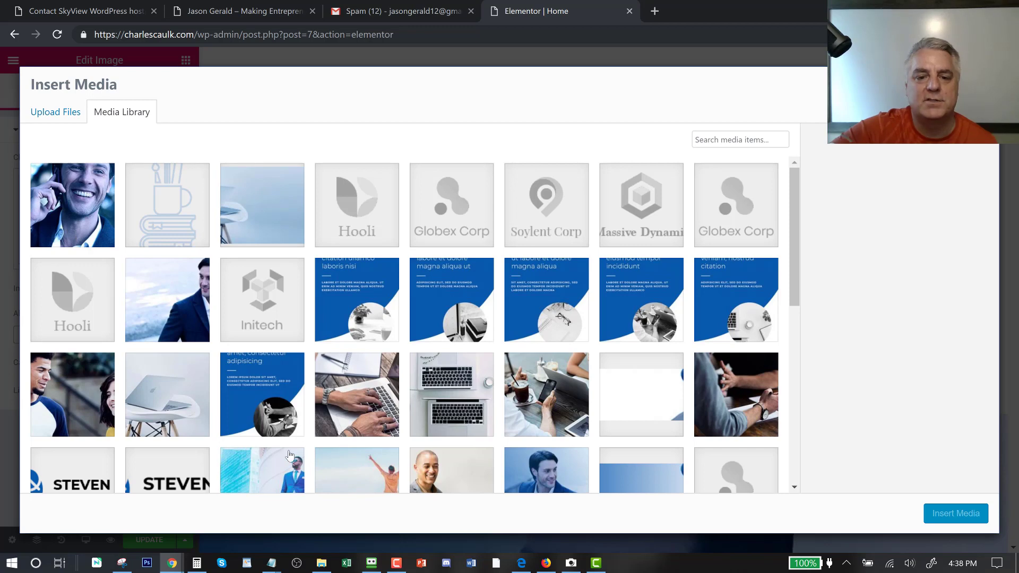
left_click(530, 463)
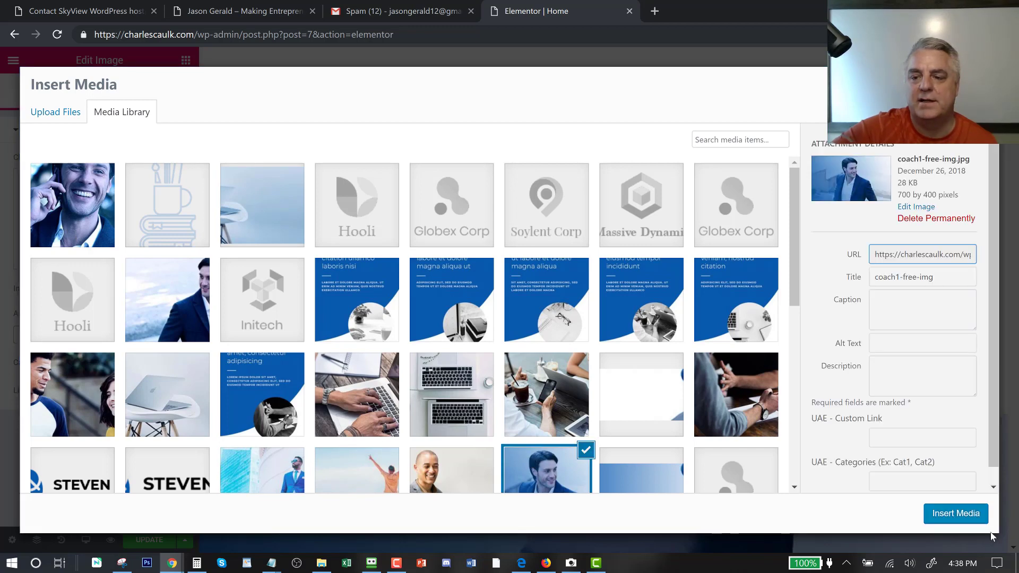
left_click(956, 513)
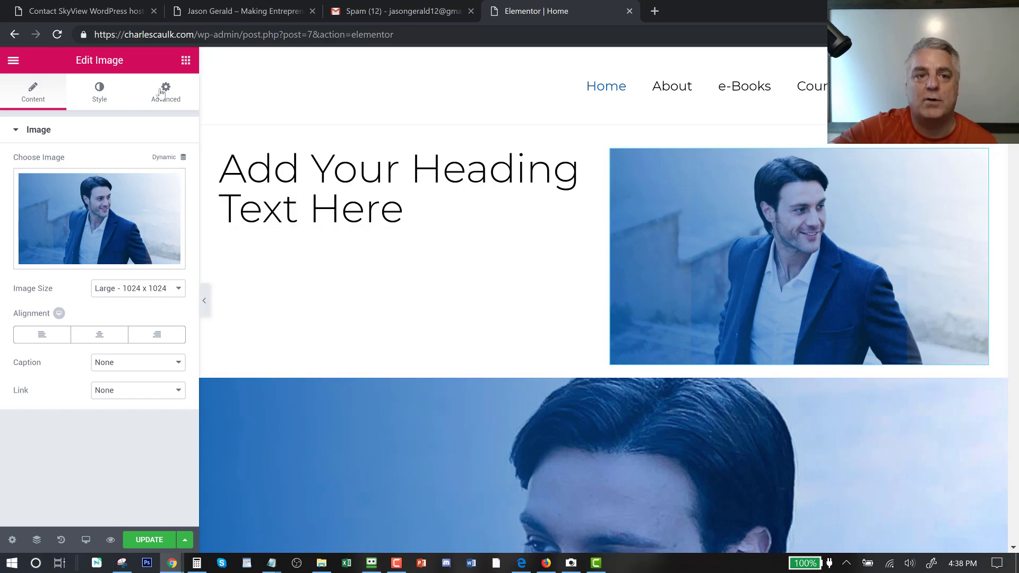
Add a Text Editor widget and position it directly beneath the heading in the inner section's first column.
left_click(186, 60)
left_click_drag(147, 244, 341, 246)
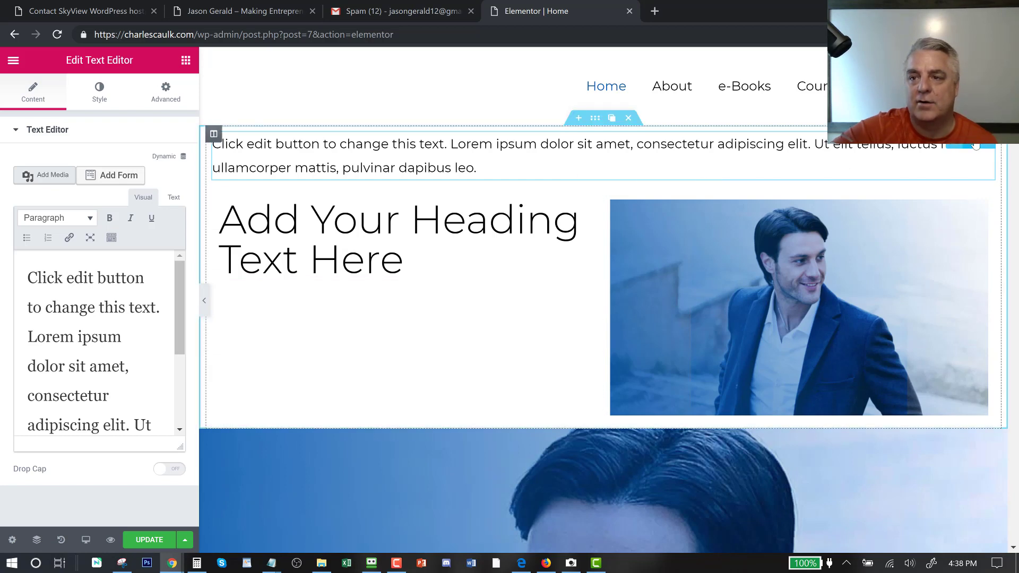
left_click_drag(976, 145, 342, 248)
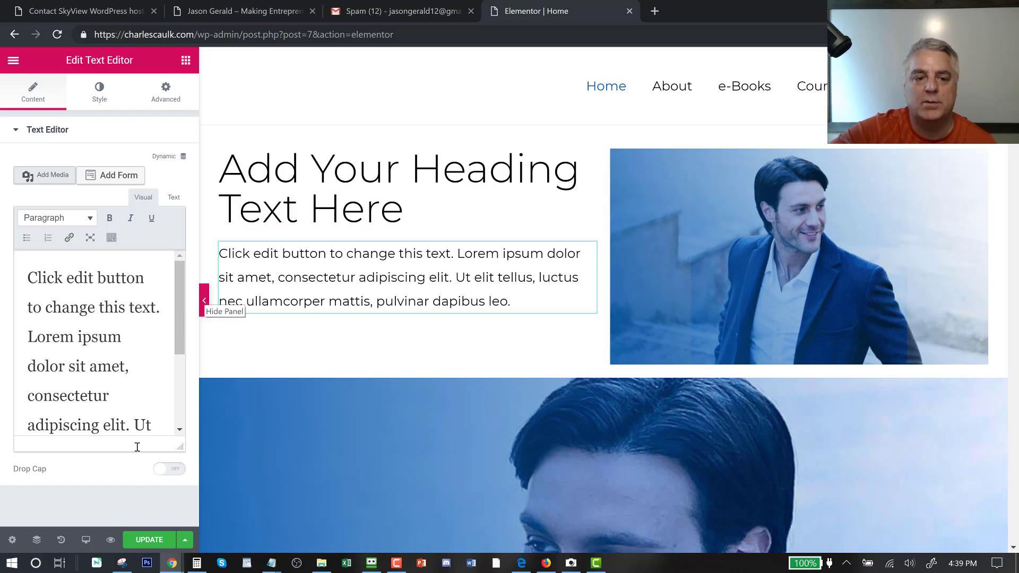
Switch to the mobile preview and centre-align the "Add Your Heading Text Here" heading for mobile.
left_click(87, 542)
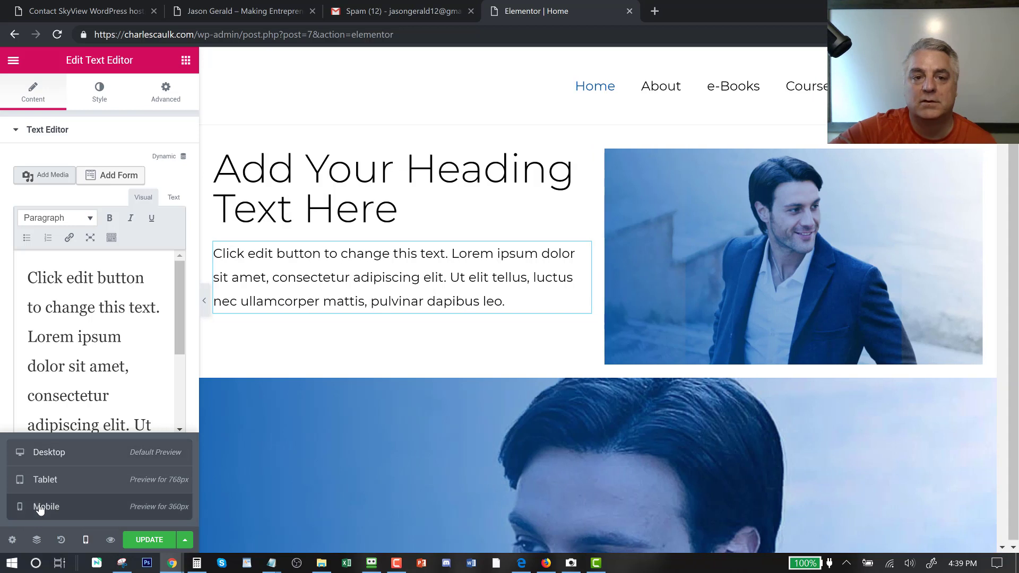
left_click(40, 507)
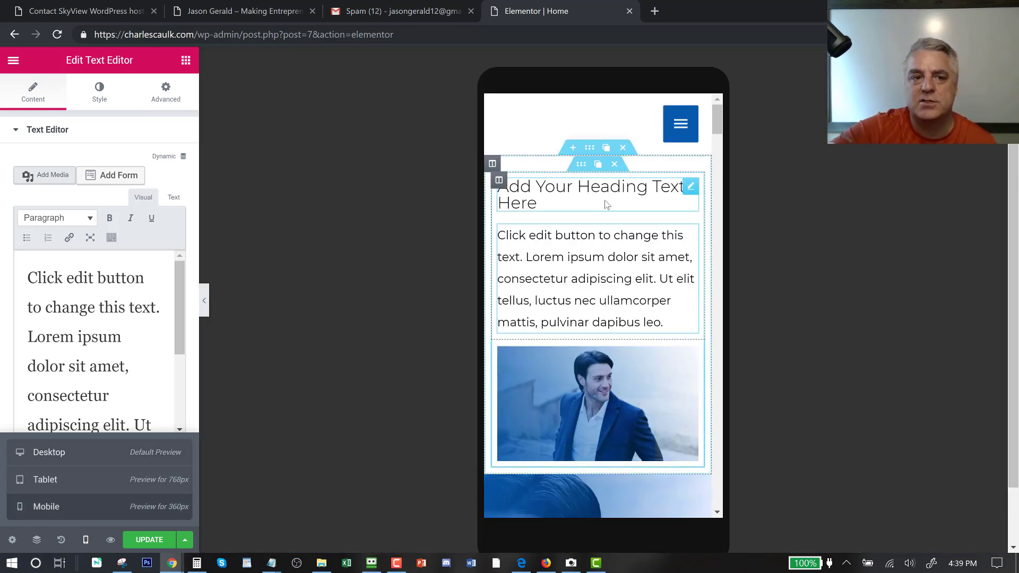
left_click(691, 189)
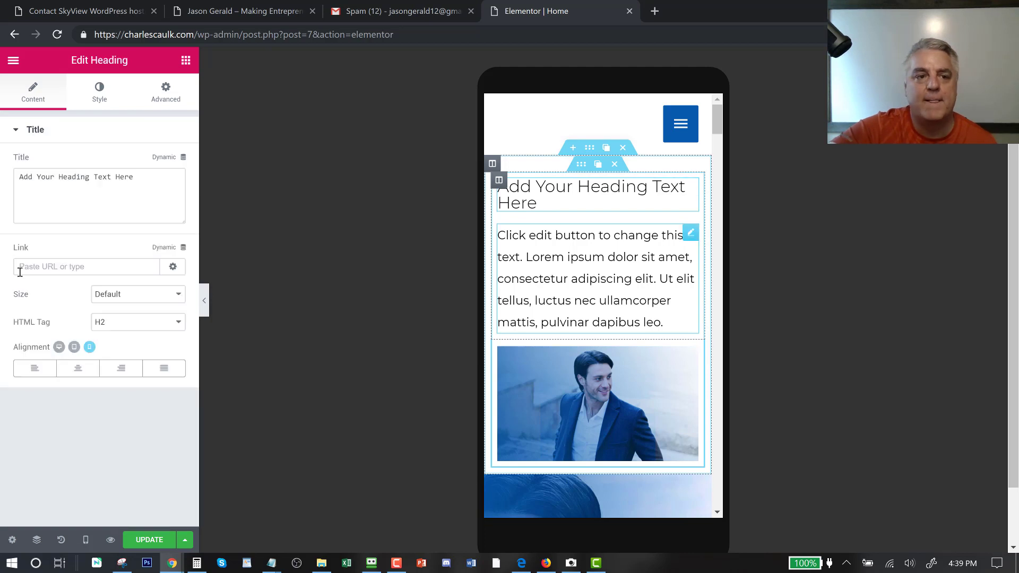
left_click(77, 370)
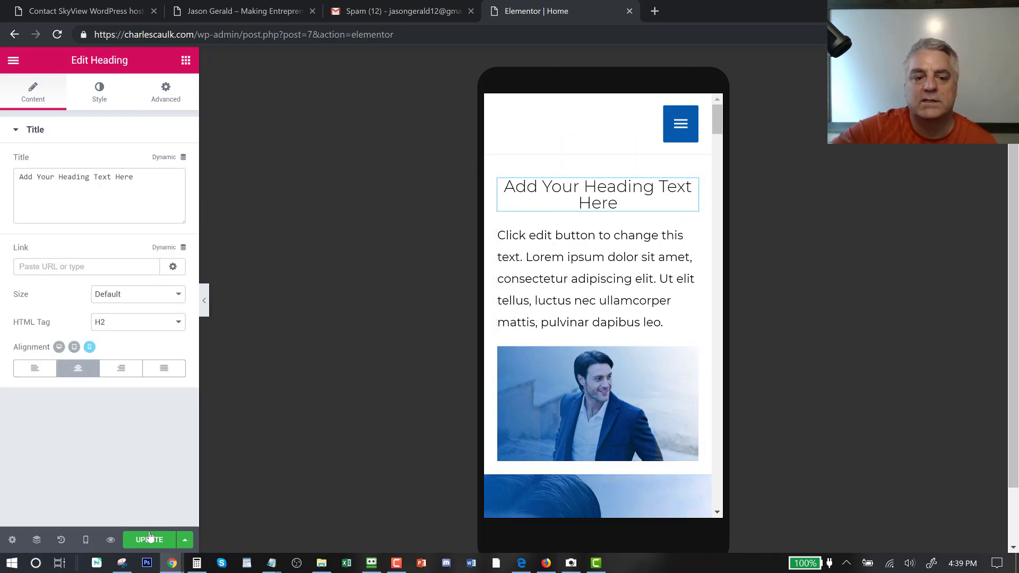
Compare the new heading's alignment in the desktop preview with the mobile preview.
left_click(86, 540)
left_click(47, 460)
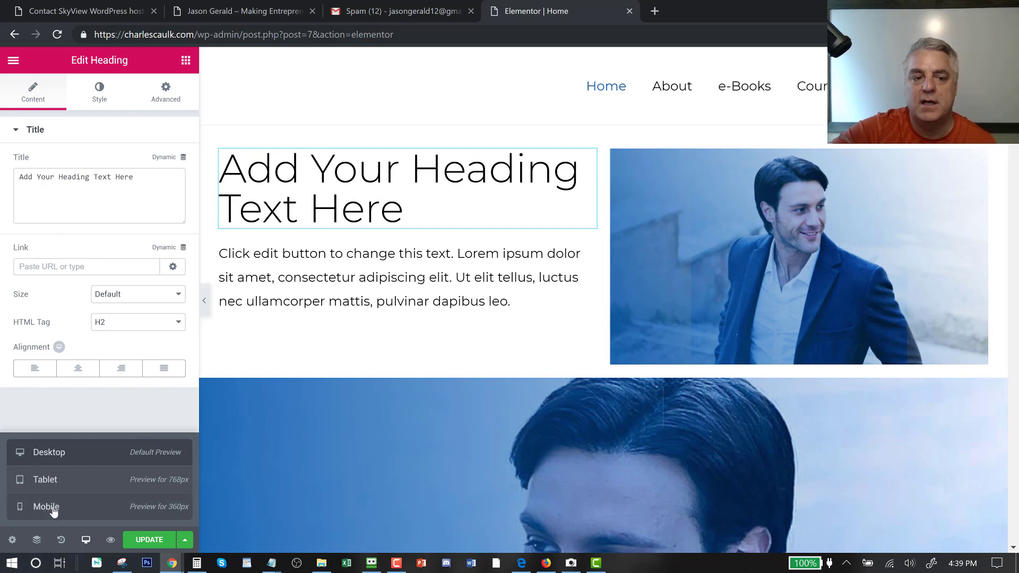
left_click(32, 507)
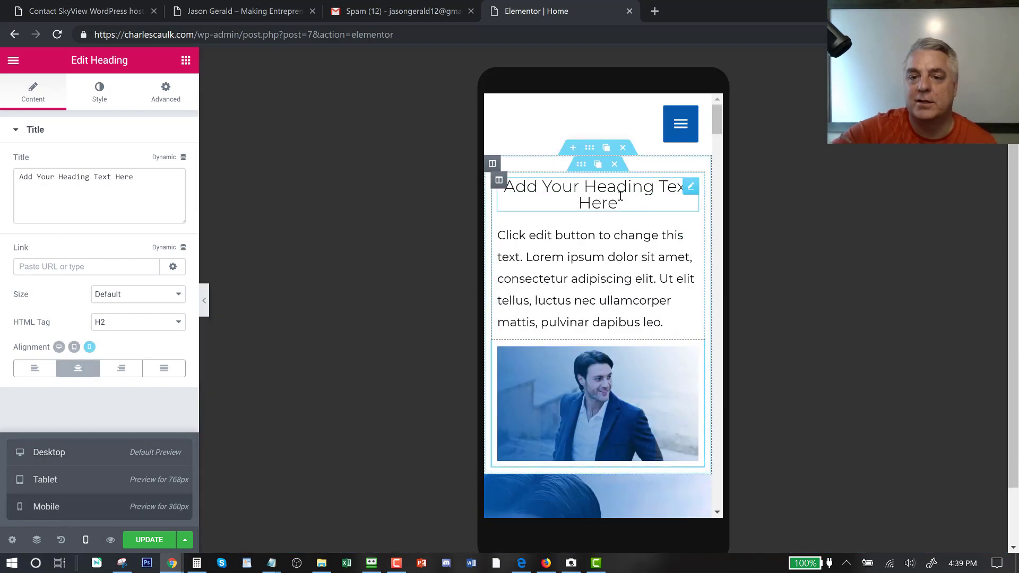
Reset the typography of the "As featured in:" heading and set its mobile font size to 32 px.
scroll(555, 438, "down", 10)
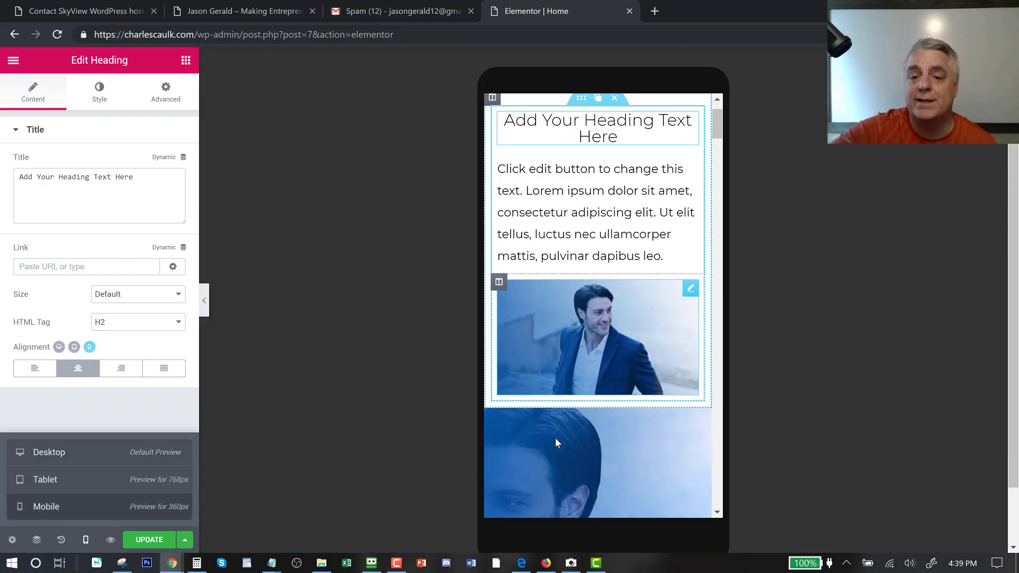
scroll(557, 443, "down", 5)
scroll(557, 443, "up", 5)
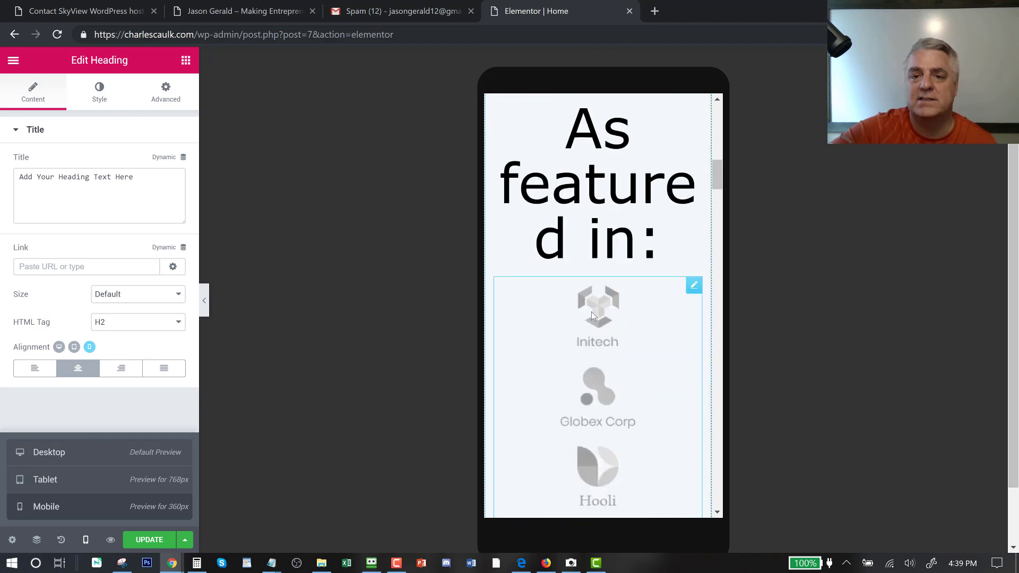
left_click(100, 92)
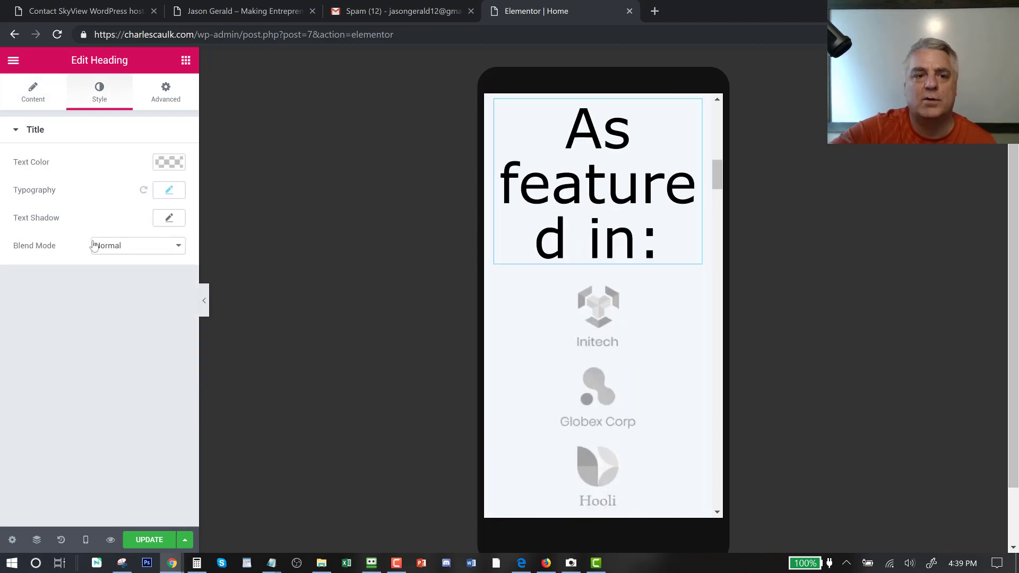
left_click(143, 190)
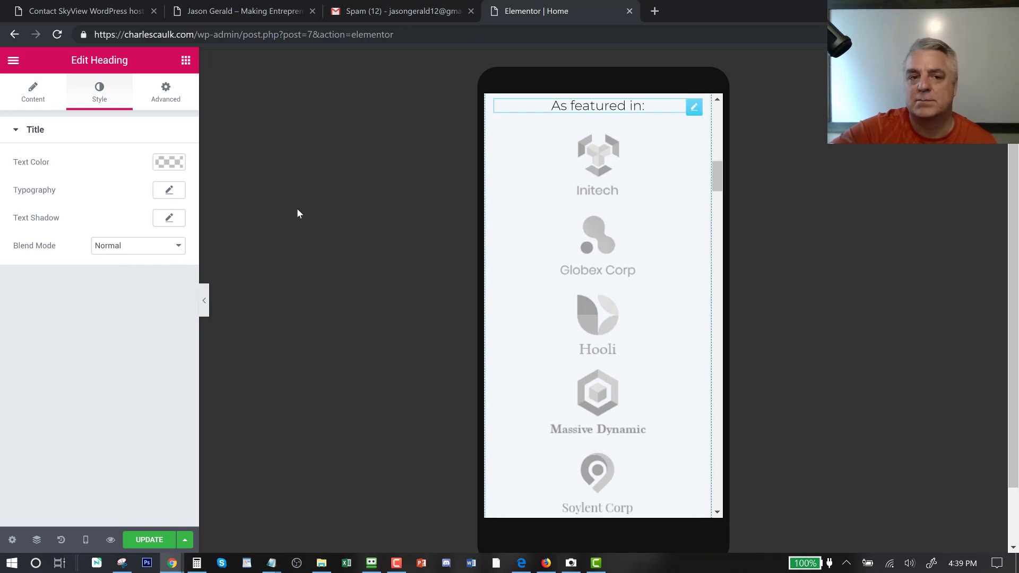
left_click(169, 190)
left_click_drag(29, 271, 40, 272)
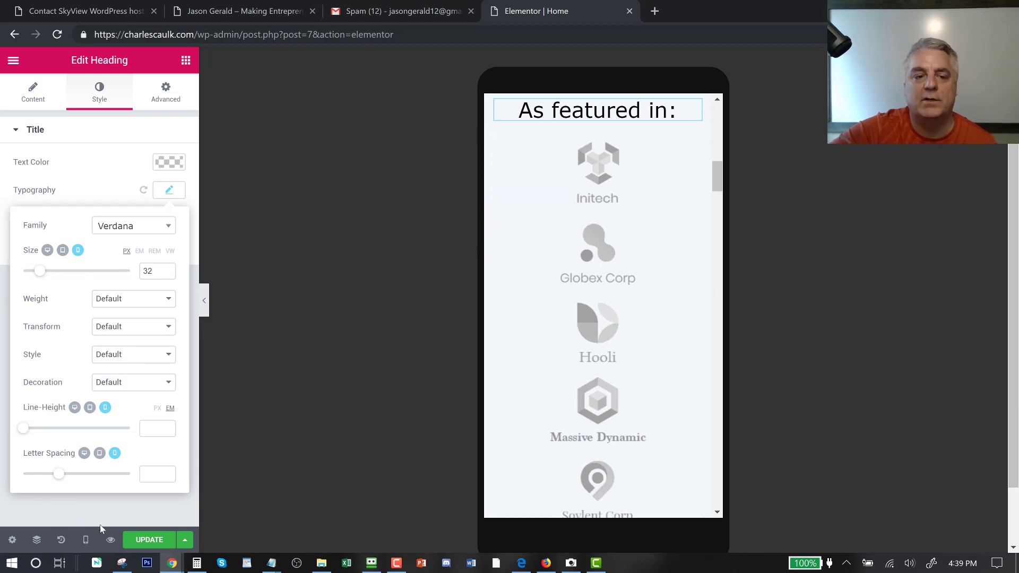
Return to the desktop preview and check the "As featured in:" heading and the new section above the banner.
left_click(86, 540)
left_click(71, 456)
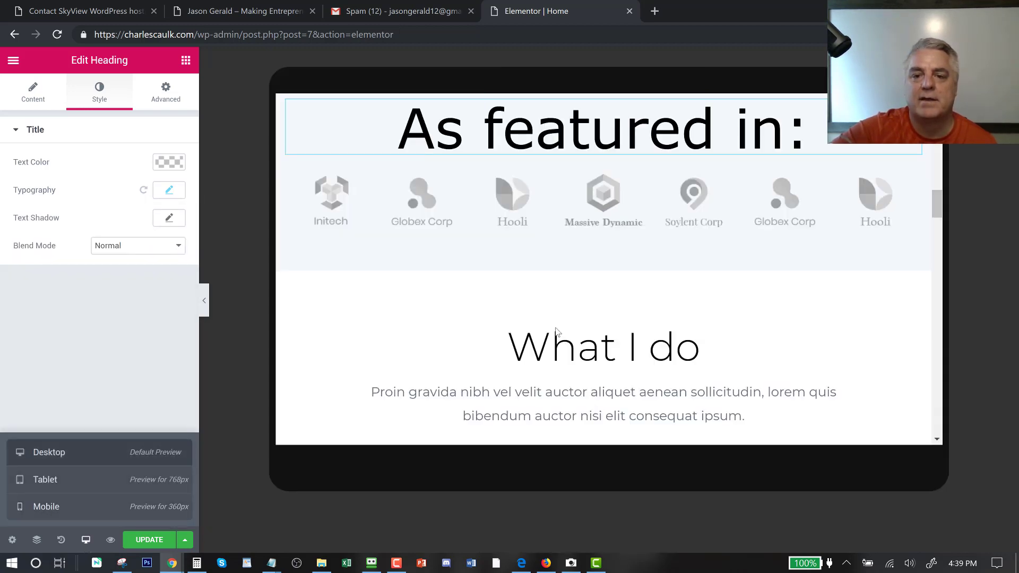
scroll(578, 202, "up", 4)
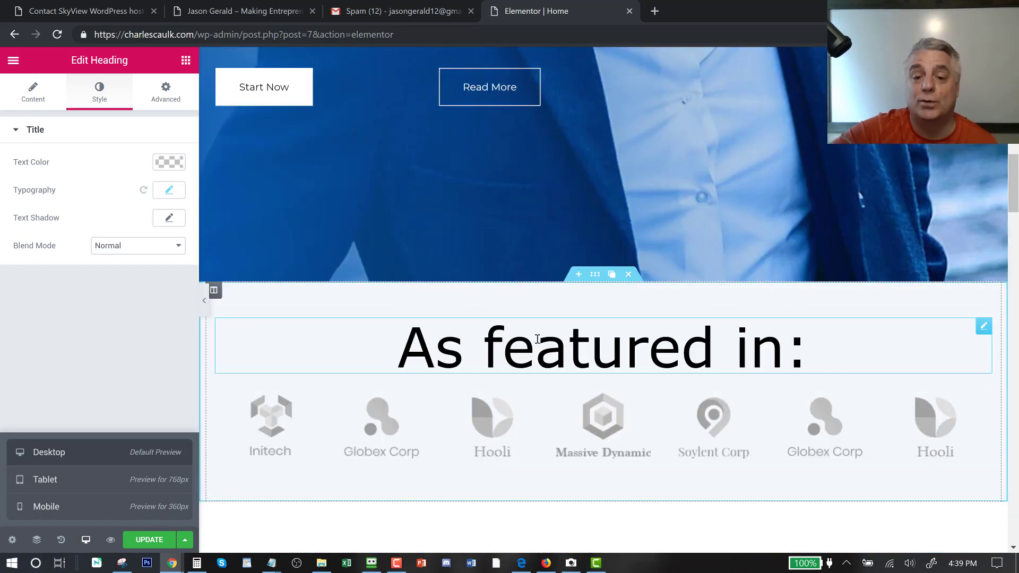
scroll(537, 339, "up", 12)
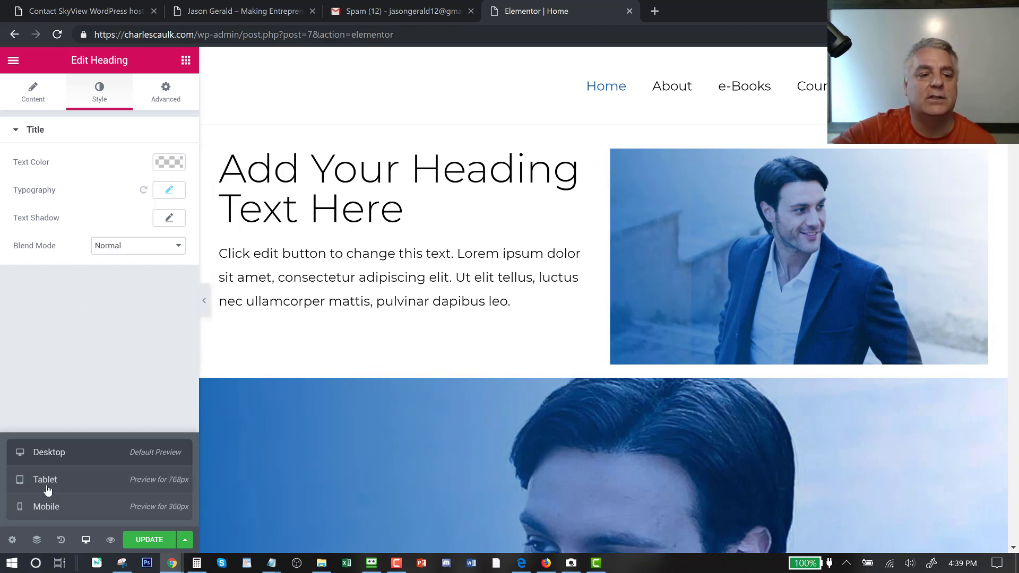
Preview the home page changes in a new browser tab, close the preview and return to the Elementor editor.
left_click(85, 540)
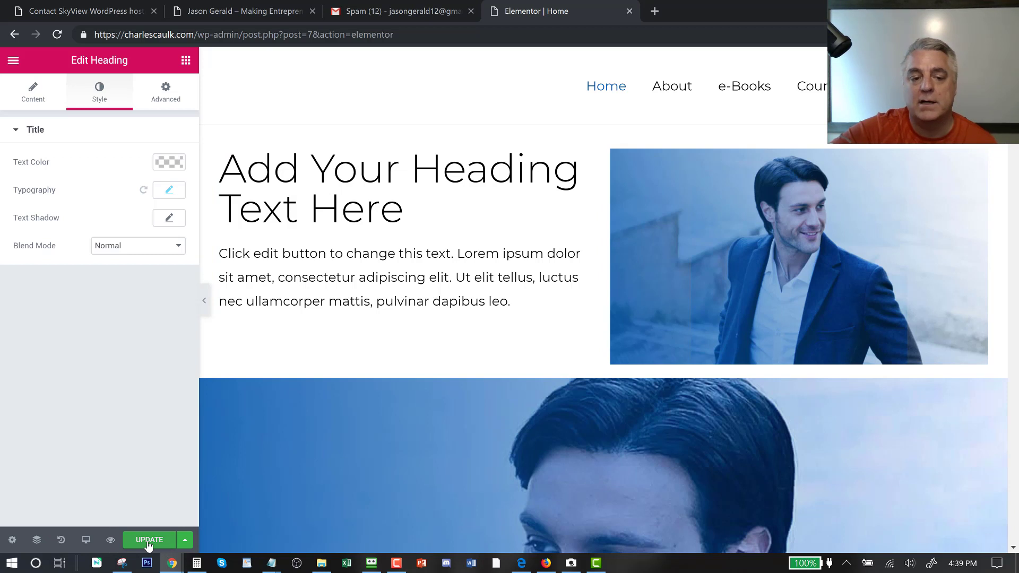
left_click(111, 540)
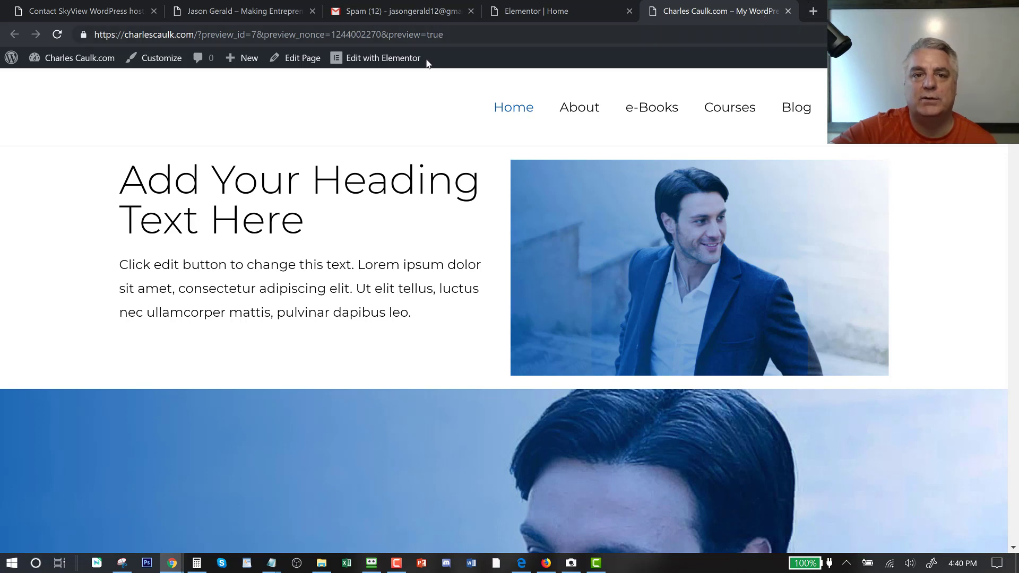
left_click(545, 11)
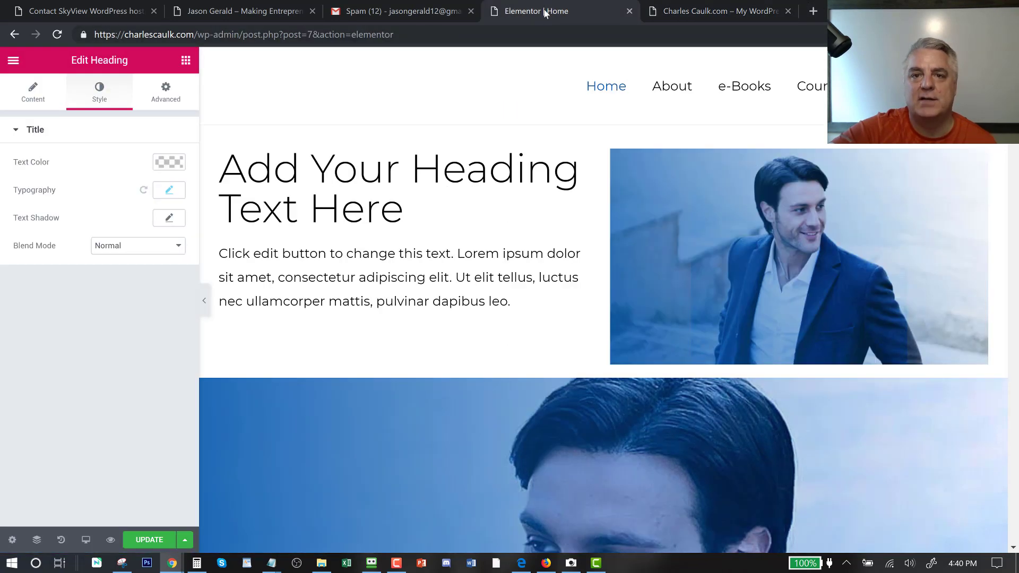
left_click(726, 12)
left_click(788, 11)
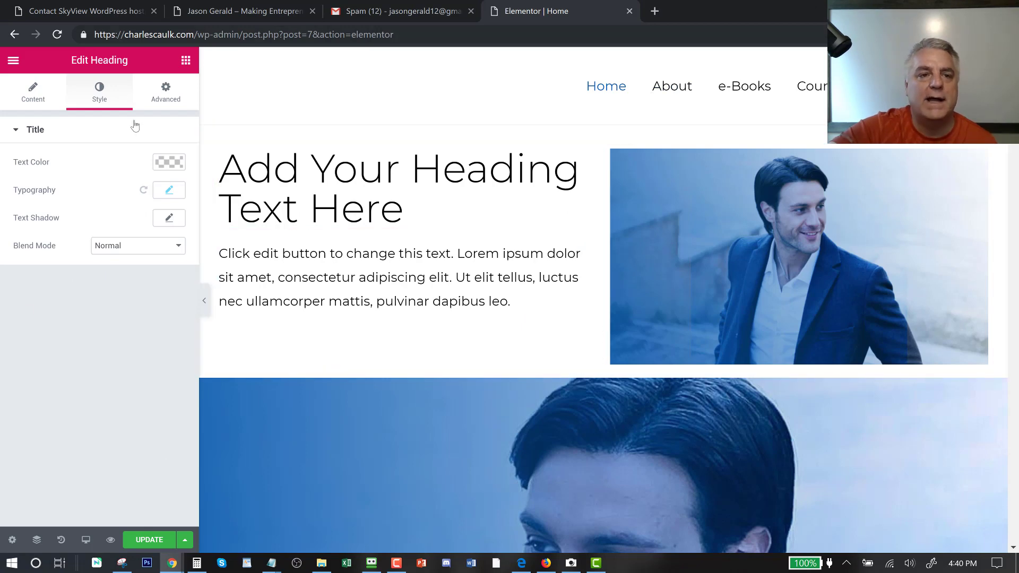
Add an Ultimate Addons Advanced Heading widget directly above the blue "Let me help you overshoot your goals" section near the page's end.
scroll(432, 273, "down", 5)
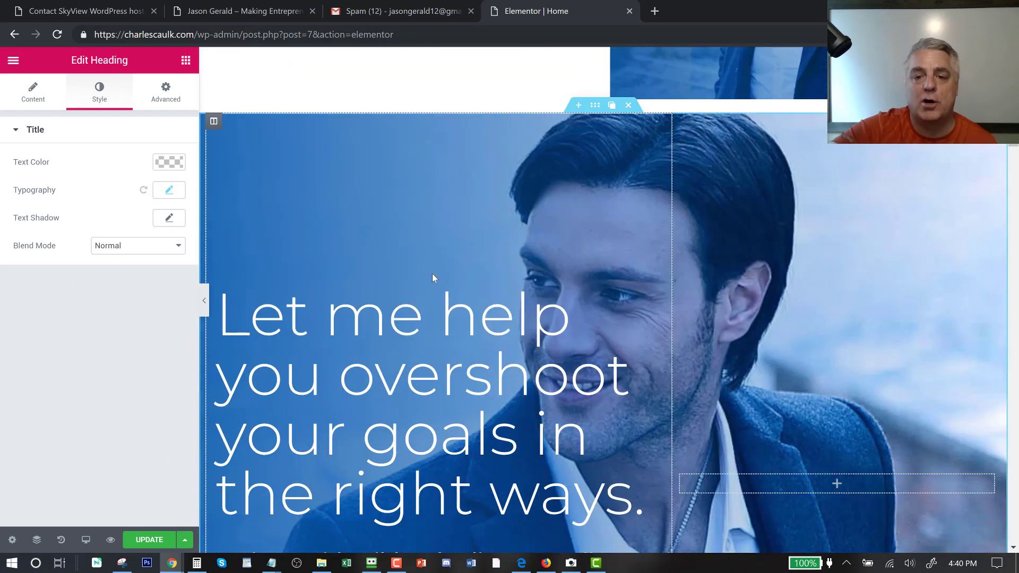
scroll(432, 276, "down", 20)
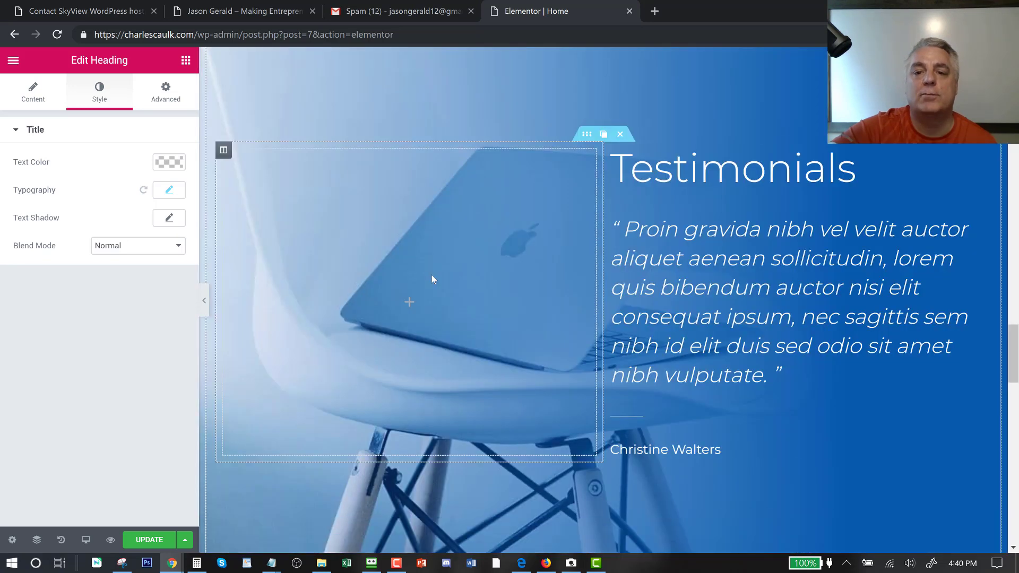
scroll(432, 275, "down", 15)
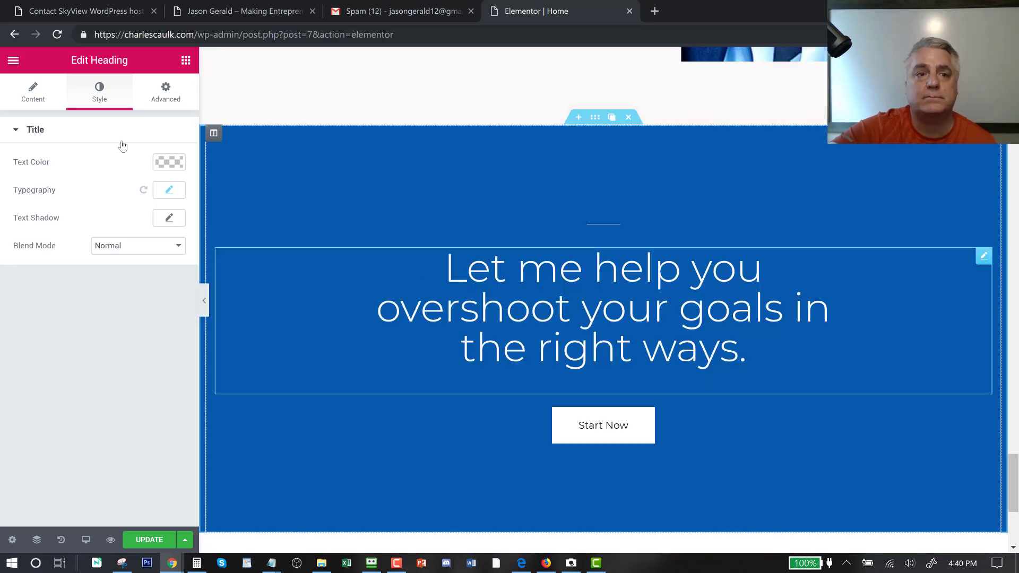
left_click(181, 68)
scroll(103, 289, "down", 8)
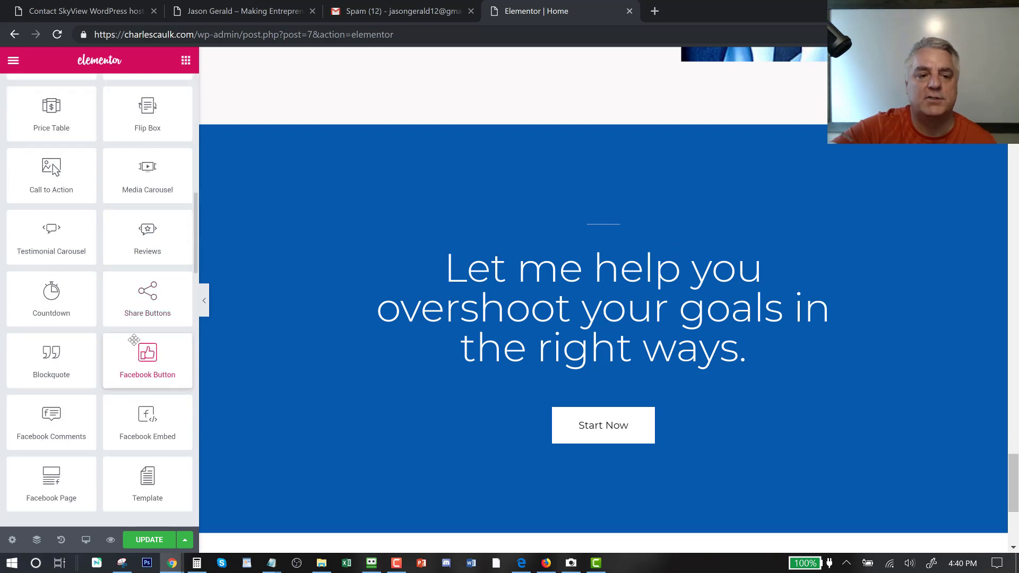
scroll(133, 340, "down", 20)
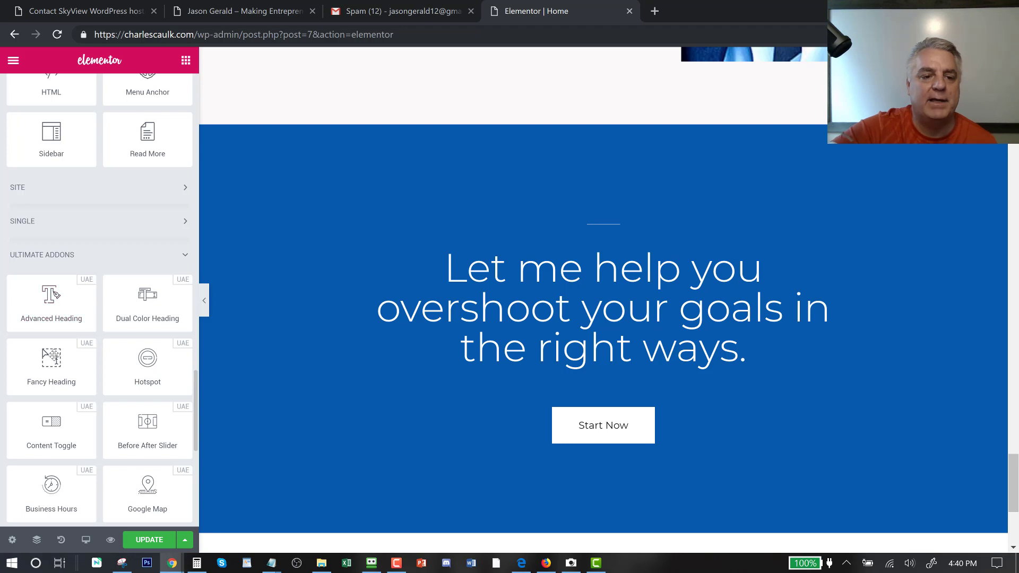
scroll(52, 358, "down", 8)
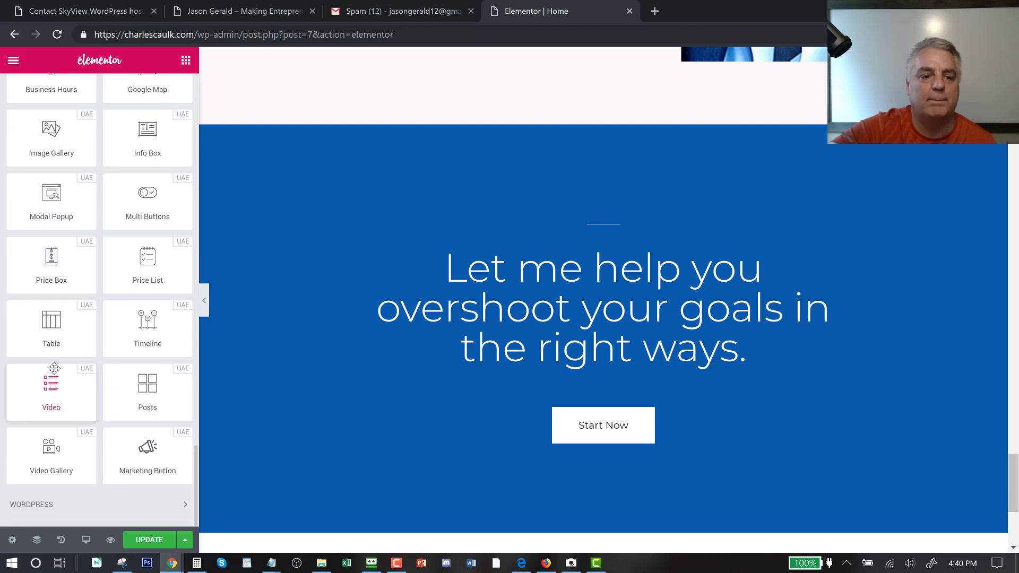
scroll(54, 368, "up", 8)
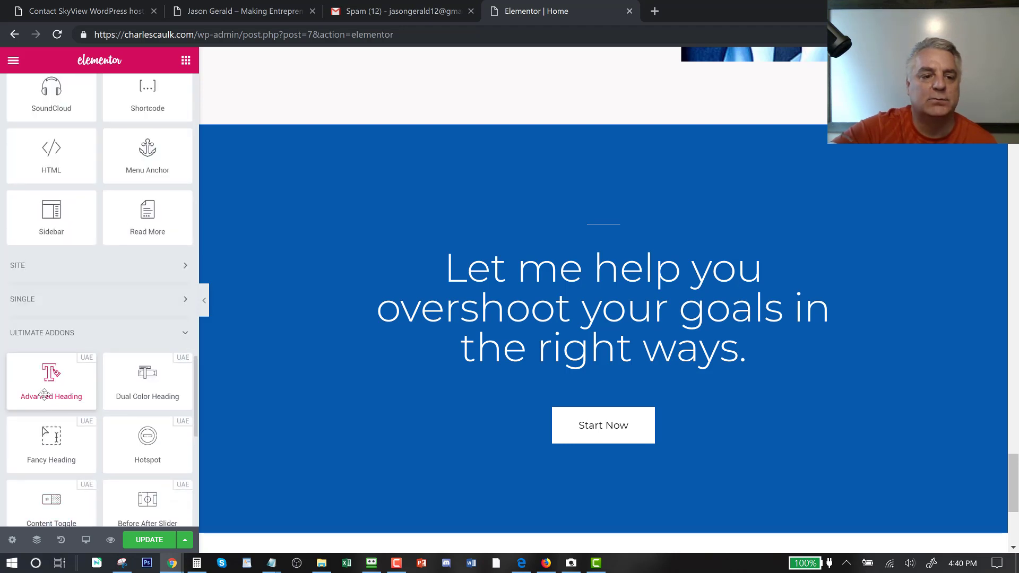
scroll(44, 395, "down", 3)
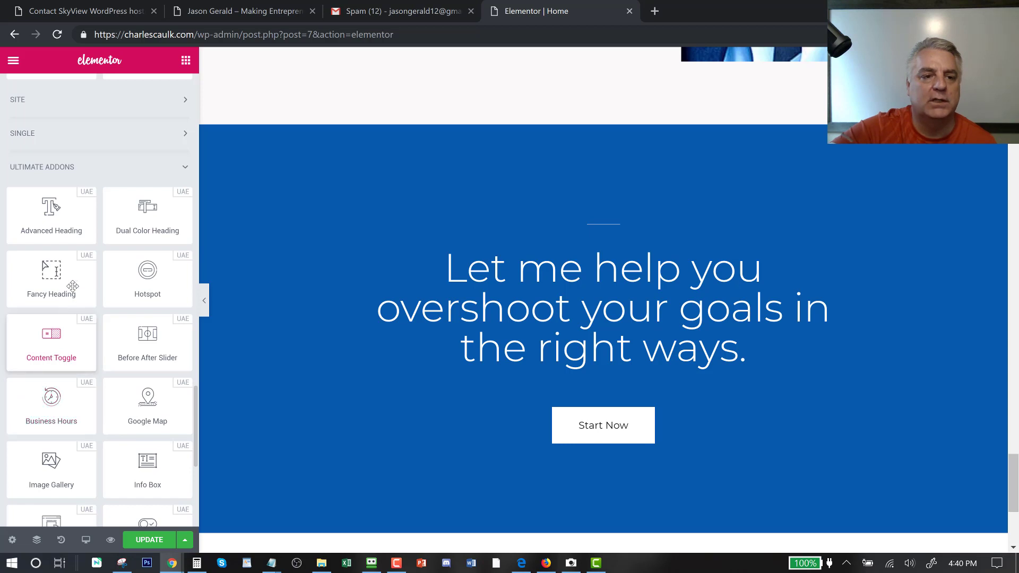
left_click_drag(52, 215, 541, 120)
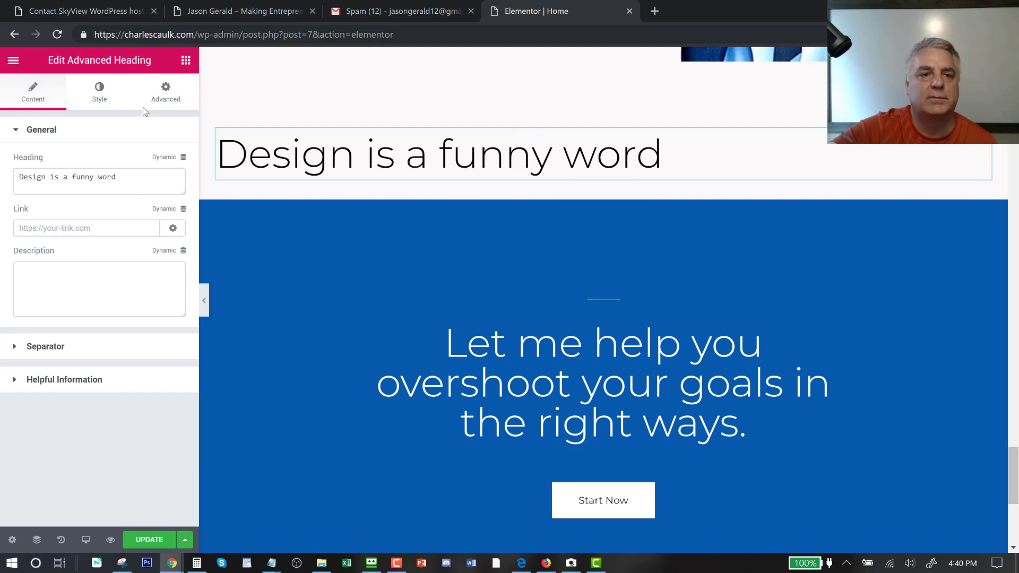
Add an Ultimate Addons Dual Color Heading widget below the "Design is a funny word" heading.
left_click(186, 60)
scroll(133, 318, "down", 10)
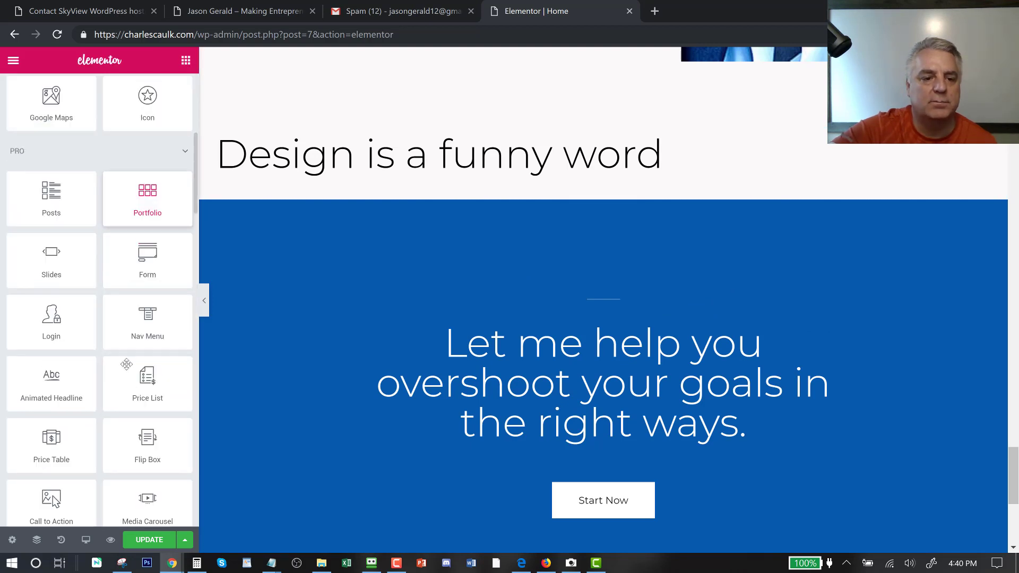
scroll(164, 336, "down", 9)
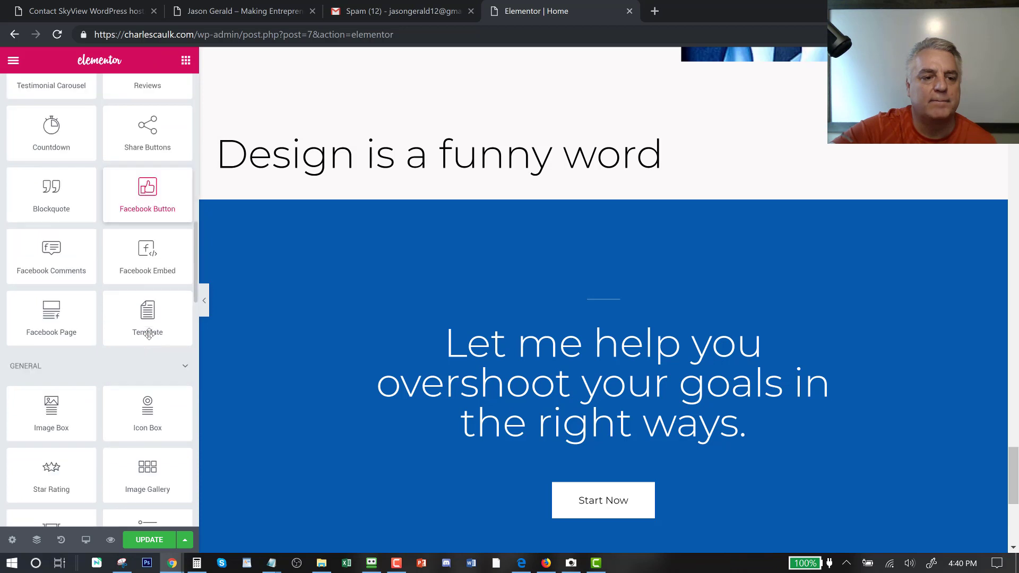
scroll(123, 323, "down", 10)
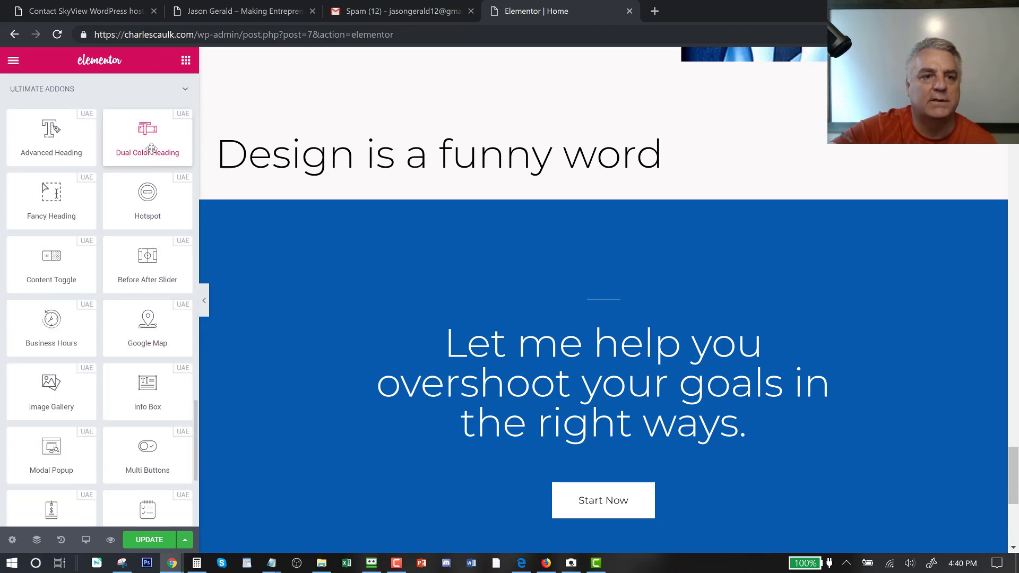
left_click_drag(147, 135, 552, 184)
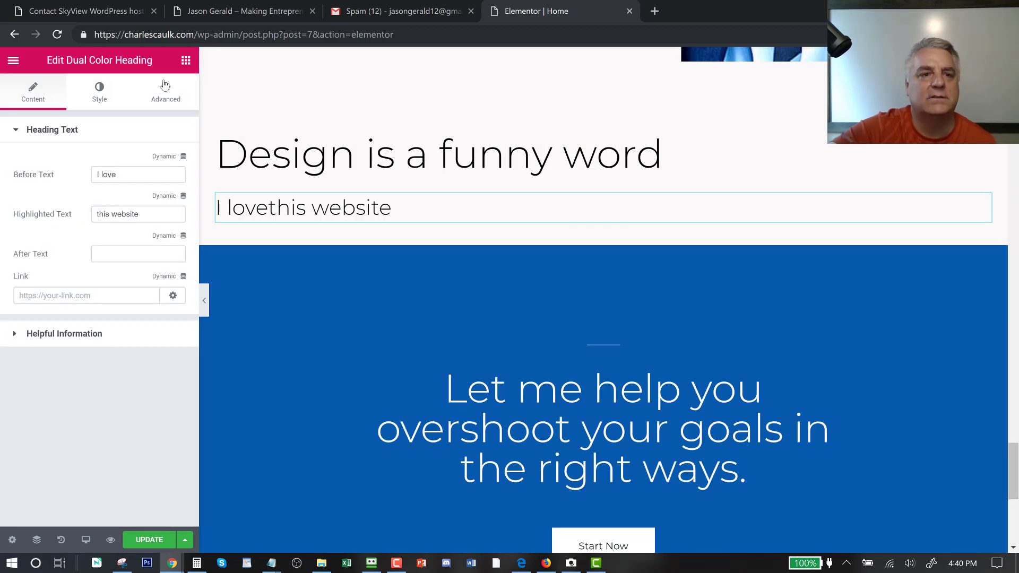
Add an Ultimate Addons Fancy Heading widget beneath the dual color heading.
left_click(185, 61)
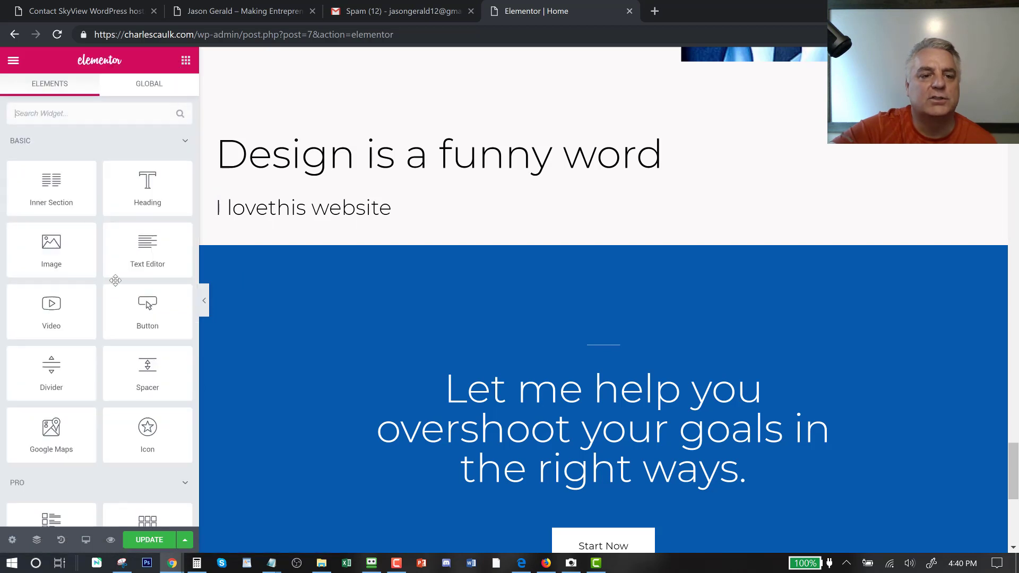
scroll(118, 313, "down", 15)
scroll(118, 313, "down", 10)
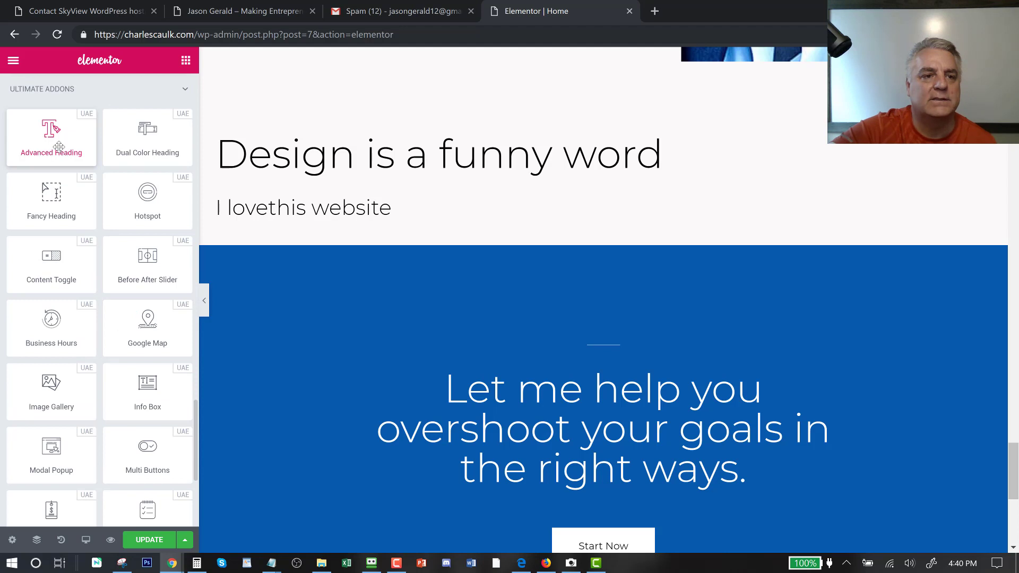
left_click_drag(57, 184, 399, 230)
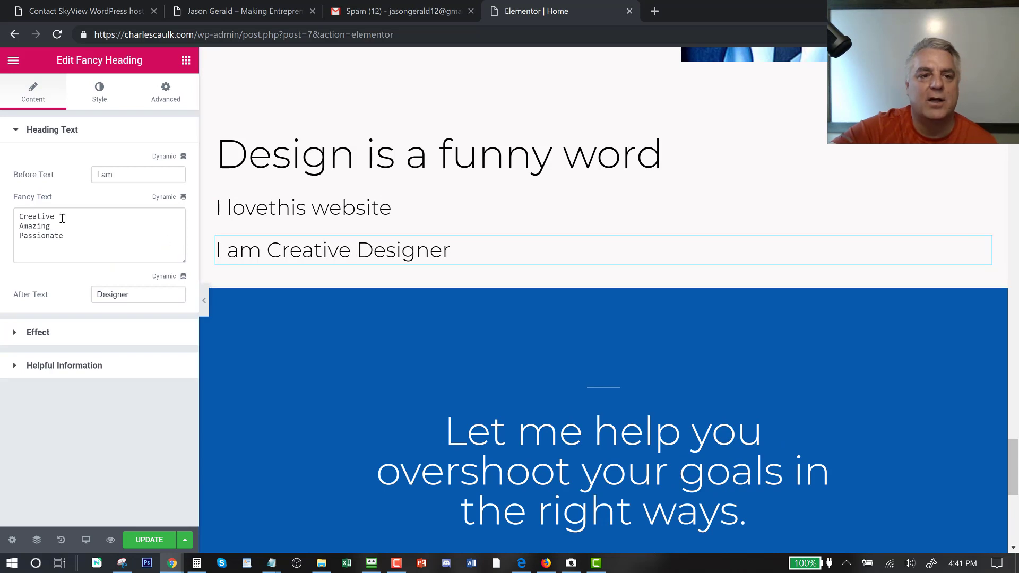
Replace "Creative" with "Top" in the Fancy Heading's fancy text and select its after text for editing.
triple_click(119, 175)
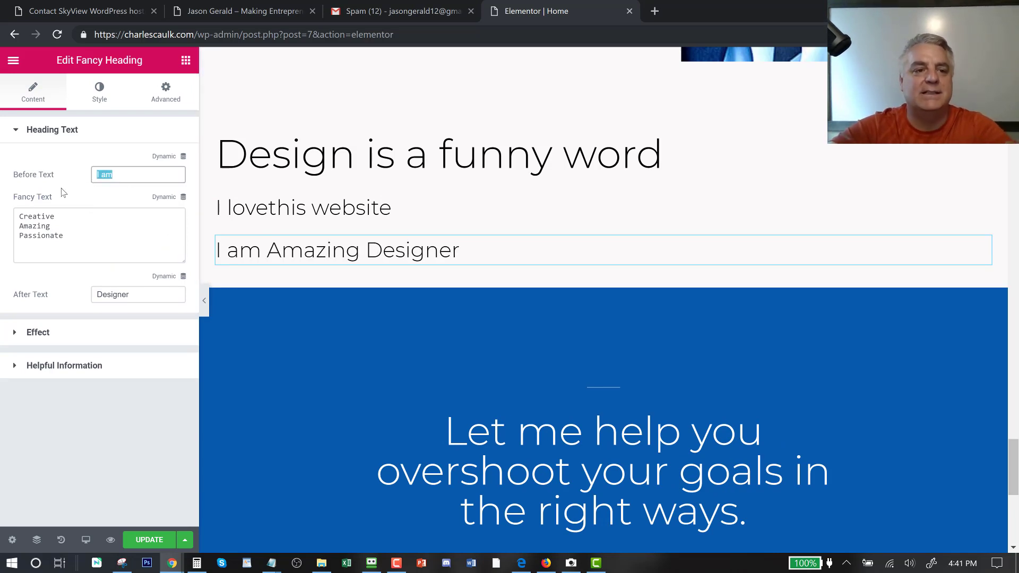
double_click(37, 217)
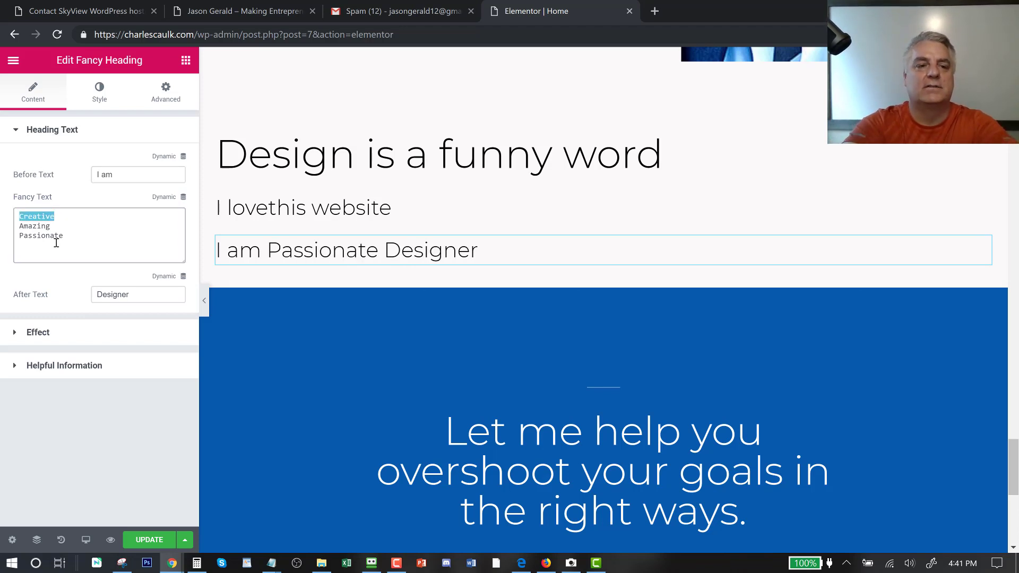
type("Top")
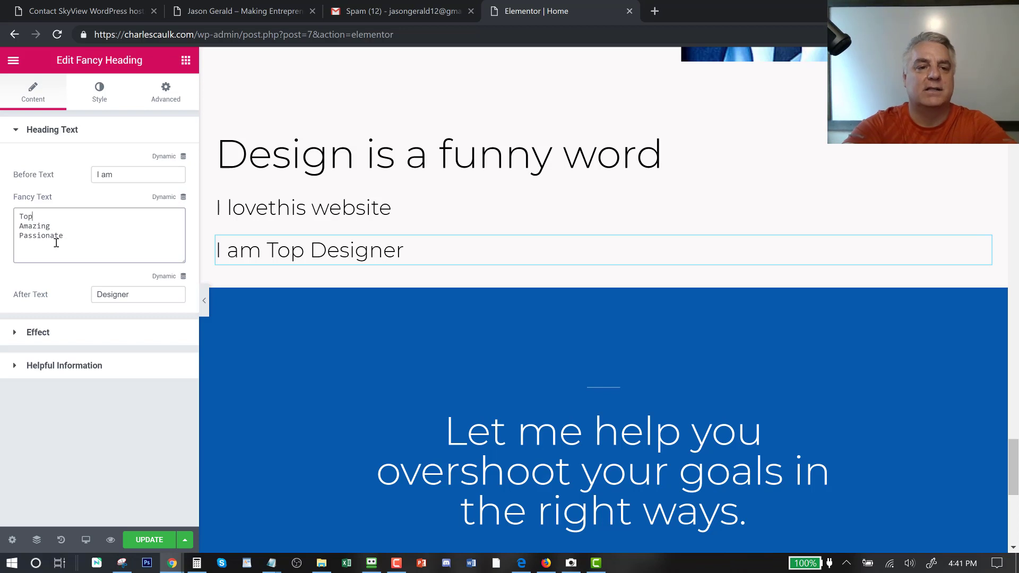
left_click_drag(139, 294, 84, 301)
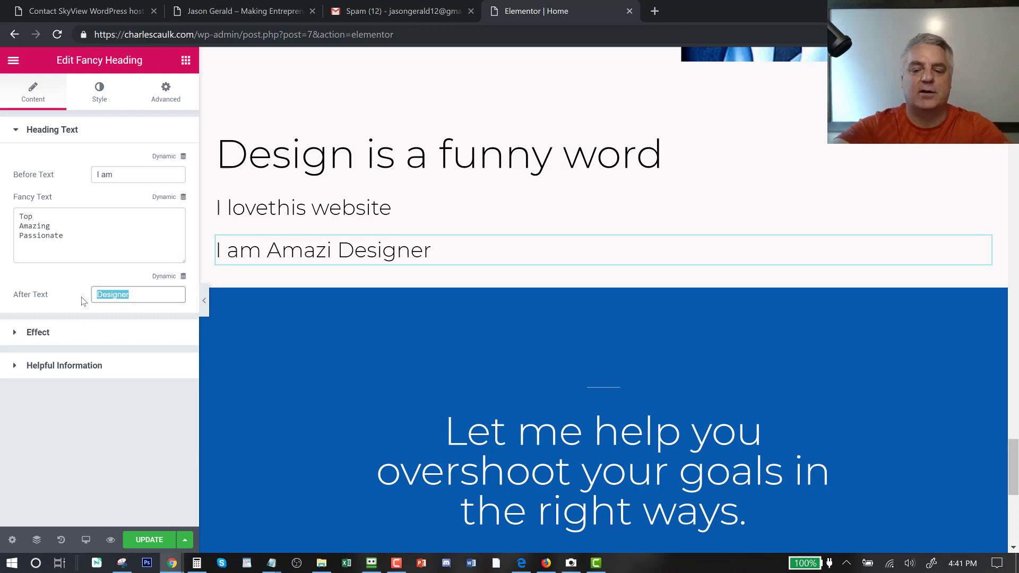
Clear the fancy heading's after text and set its heading text color to green #23a455.
key("BackSpace")
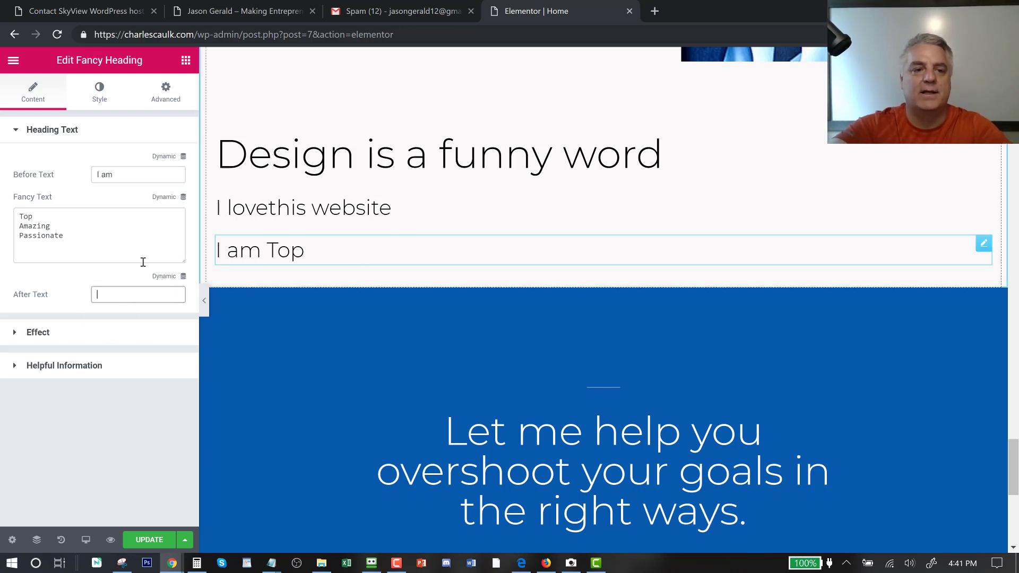
left_click(114, 101)
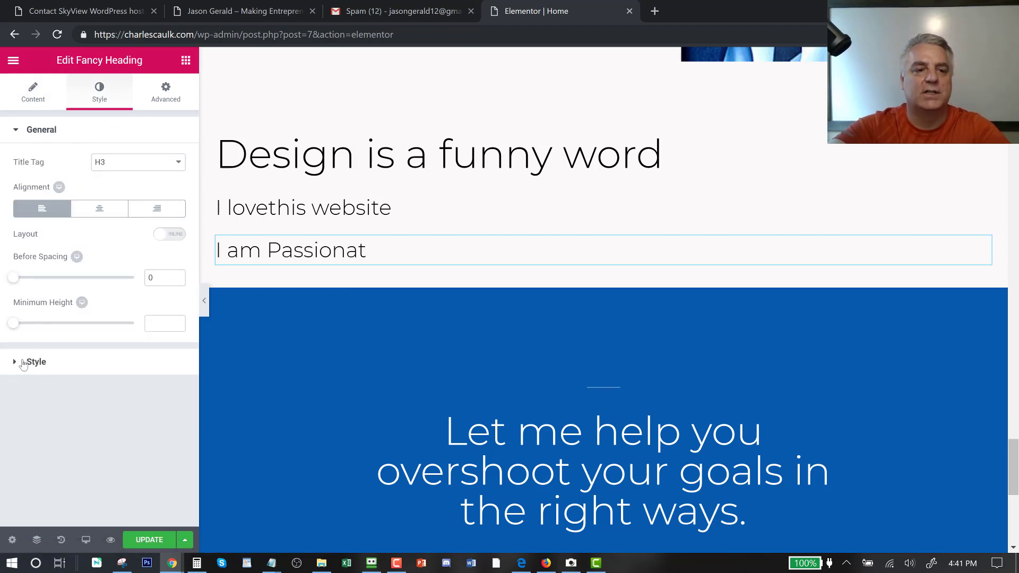
left_click(33, 358)
left_click(171, 225)
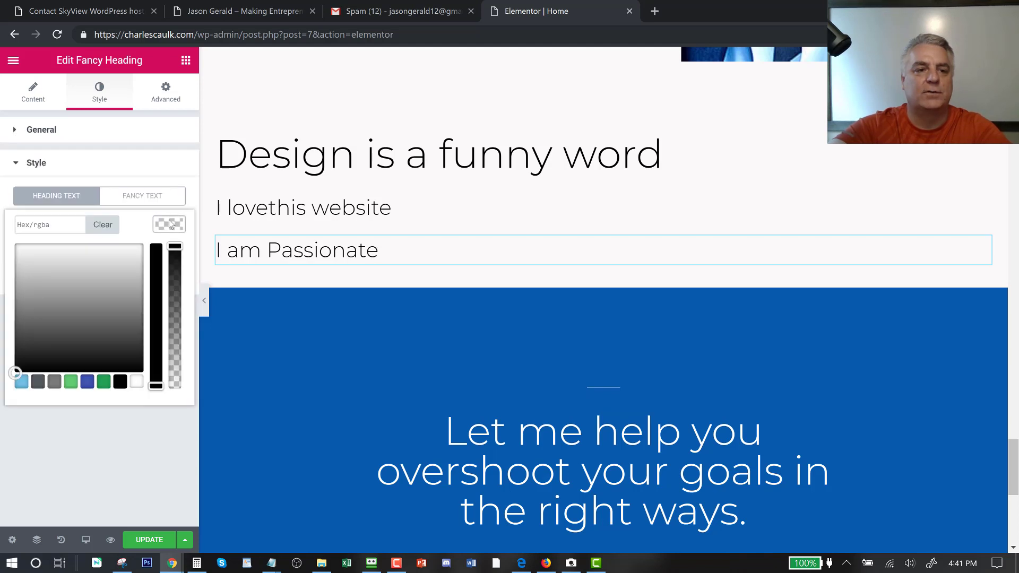
left_click(103, 382)
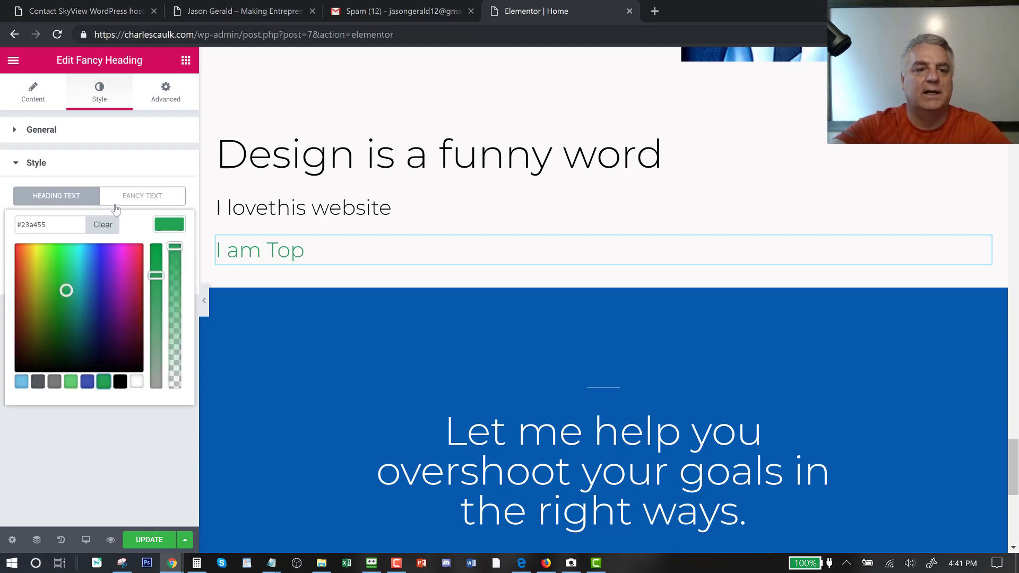
Set the fancy text color of the animated words to red.
left_click(150, 197)
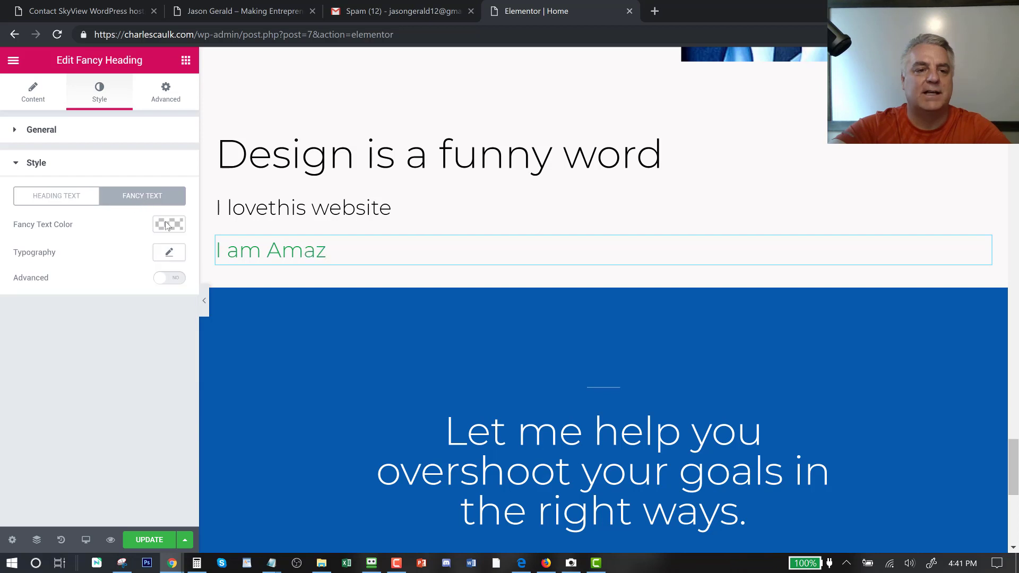
left_click(169, 224)
left_click(93, 357)
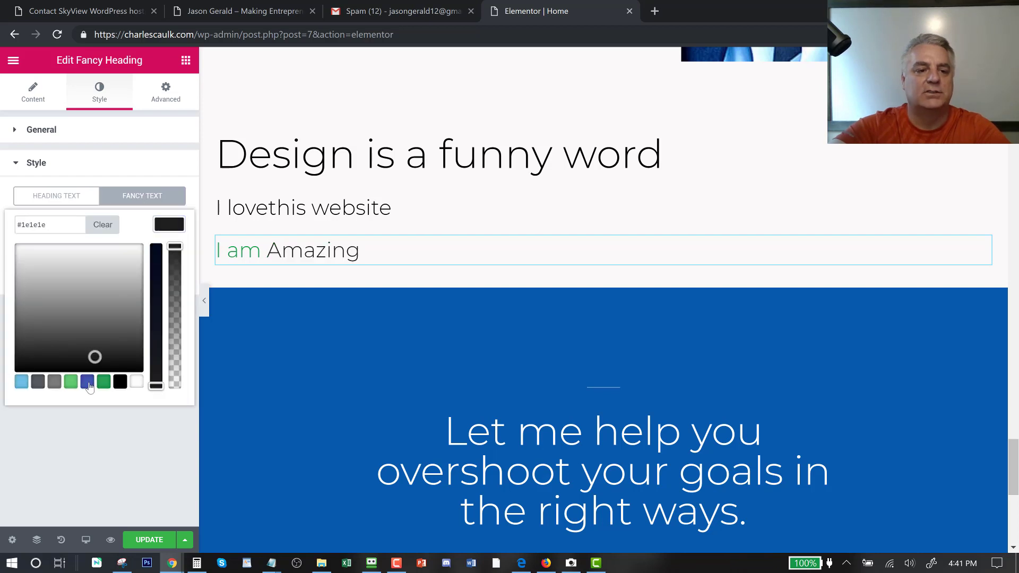
left_click(87, 382)
left_click(26, 260)
left_click(2, 245)
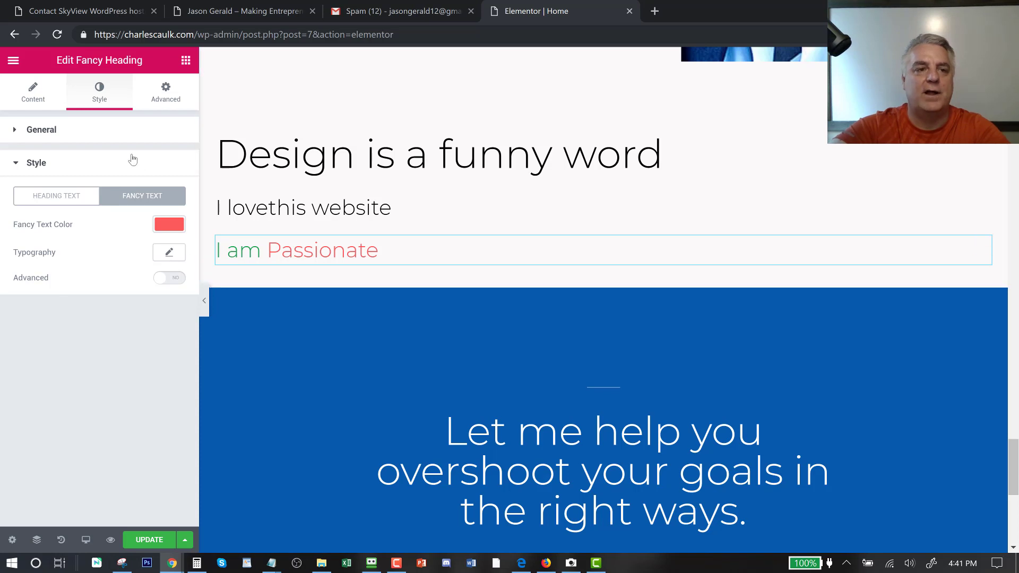
Set the heading text typography to a size of 58 px and the Verdana font family.
left_click(37, 163)
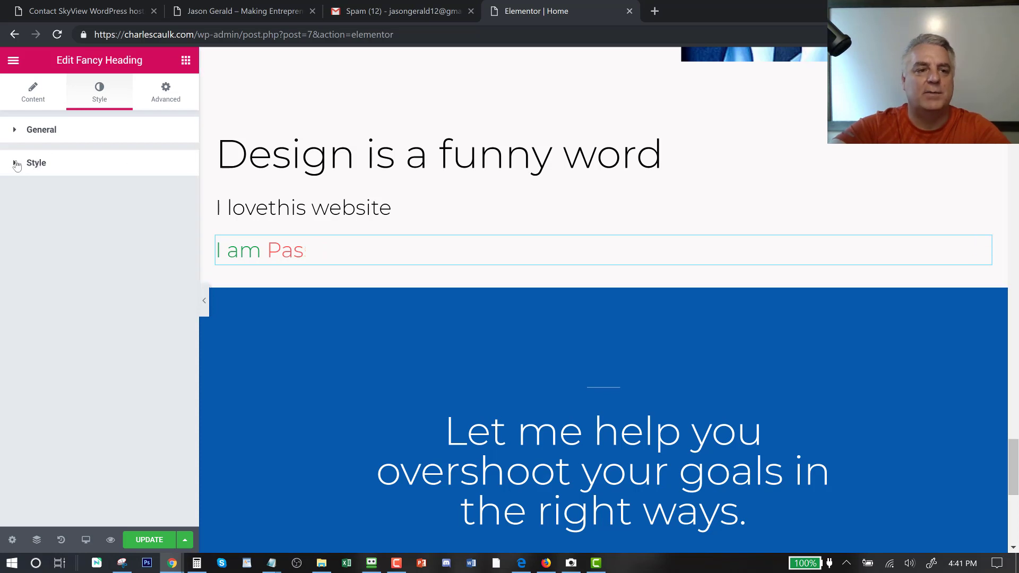
left_click(17, 165)
left_click(19, 168)
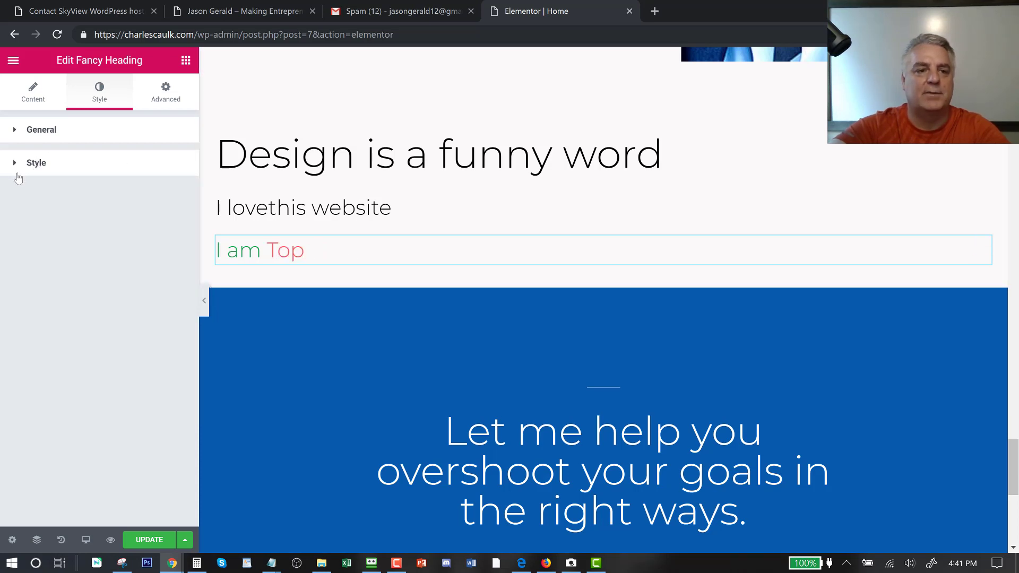
left_click(18, 169)
left_click(165, 254)
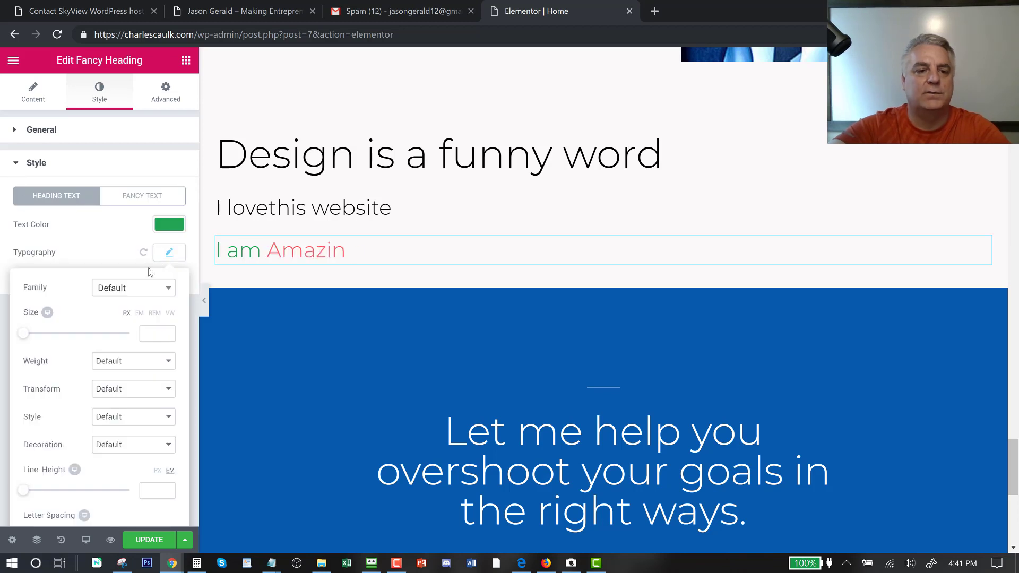
left_click_drag(25, 338, 54, 341)
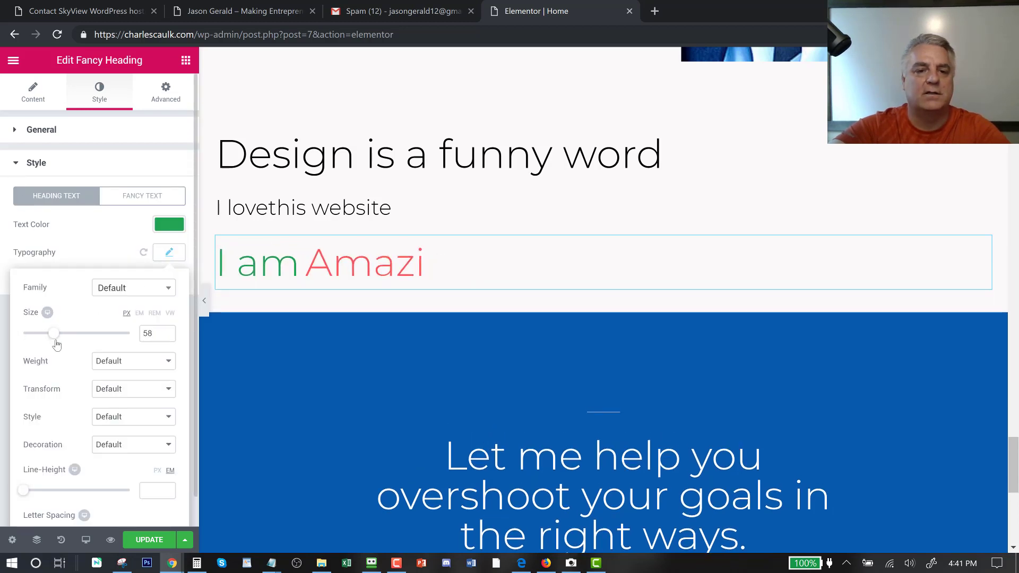
left_click(138, 293)
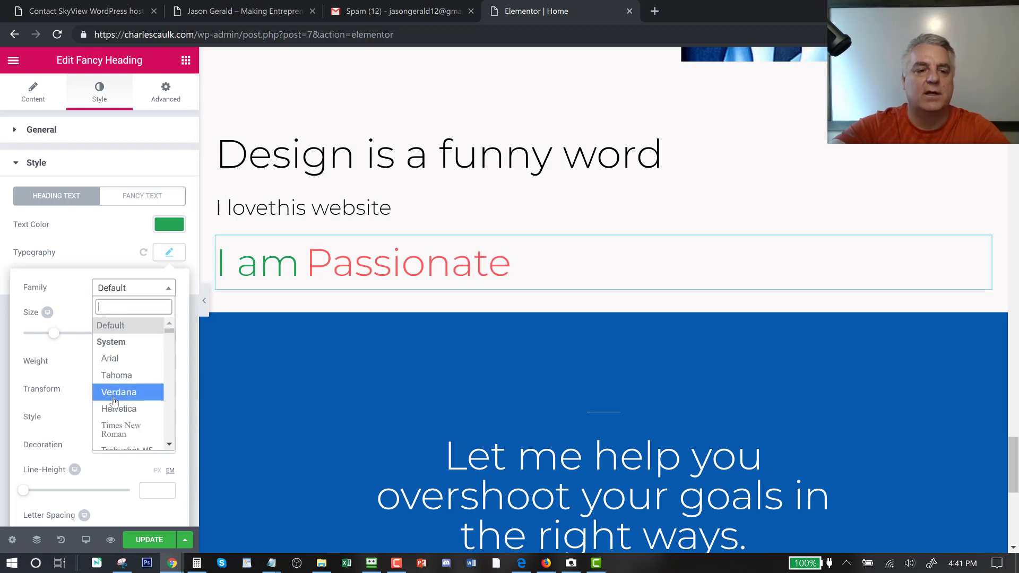
left_click(118, 393)
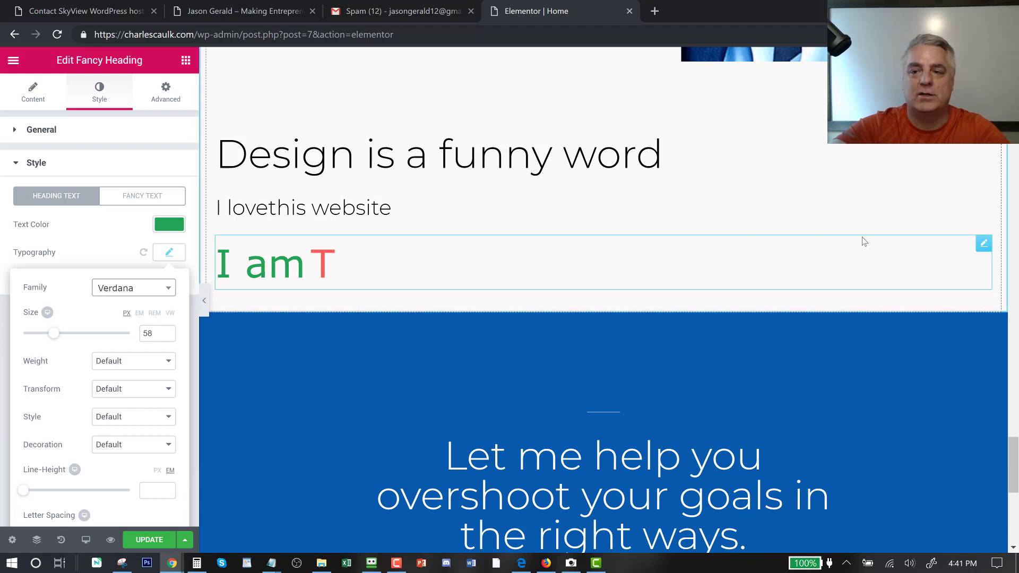
Move the fancy heading into the blue section, above the "Let me help you overshoot your goals" heading.
left_click_drag(984, 245, 654, 300)
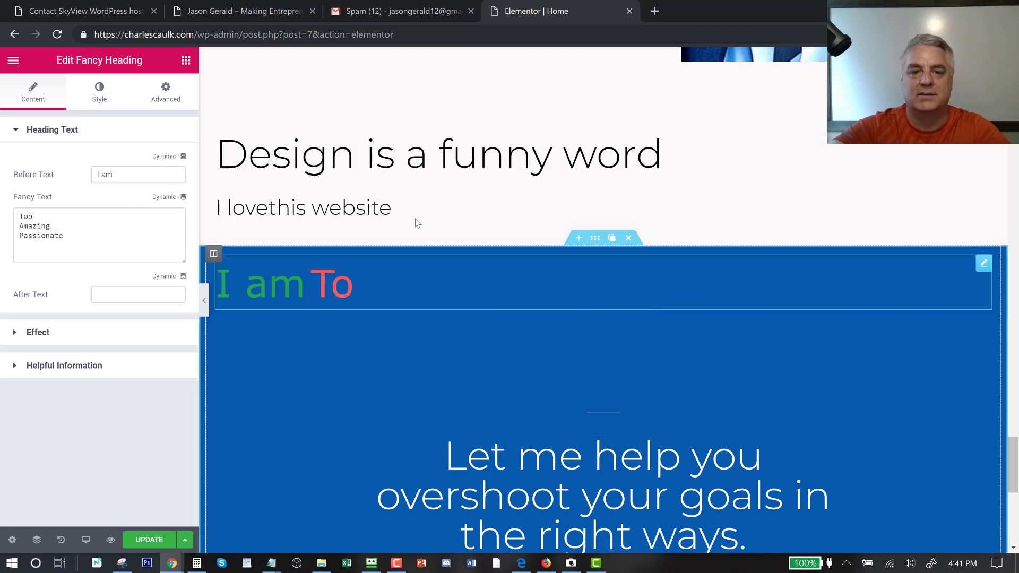
scroll(473, 404, "down", 5)
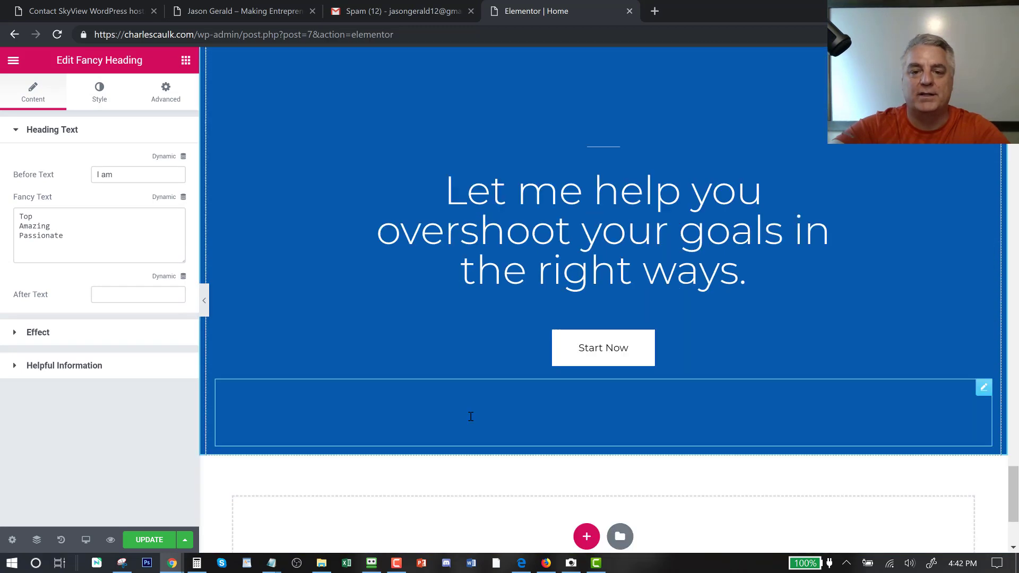
scroll(474, 409, "up", 12)
scroll(474, 409, "up", 15)
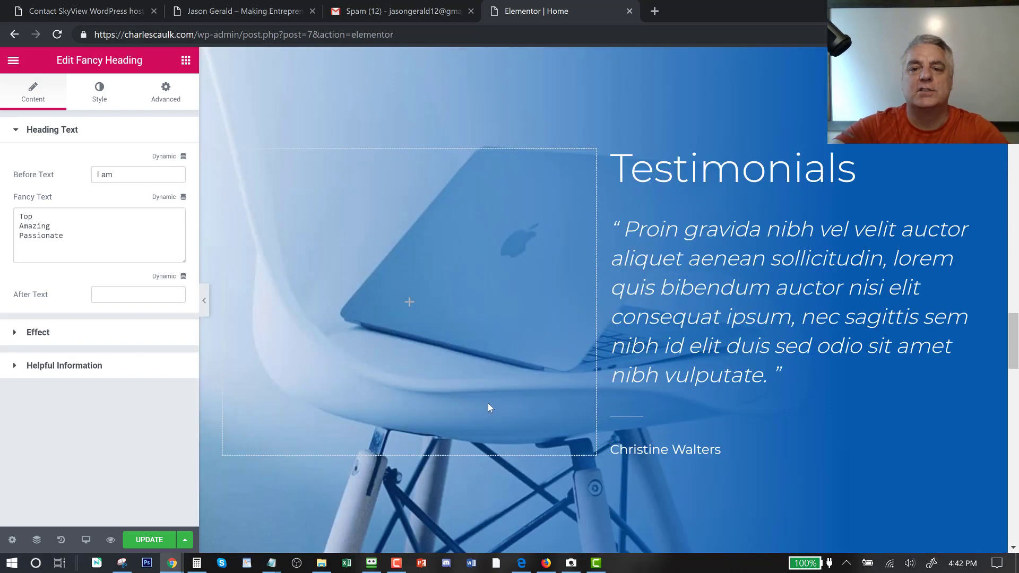
scroll(486, 401, "down", 5)
scroll(486, 398, "up", 12)
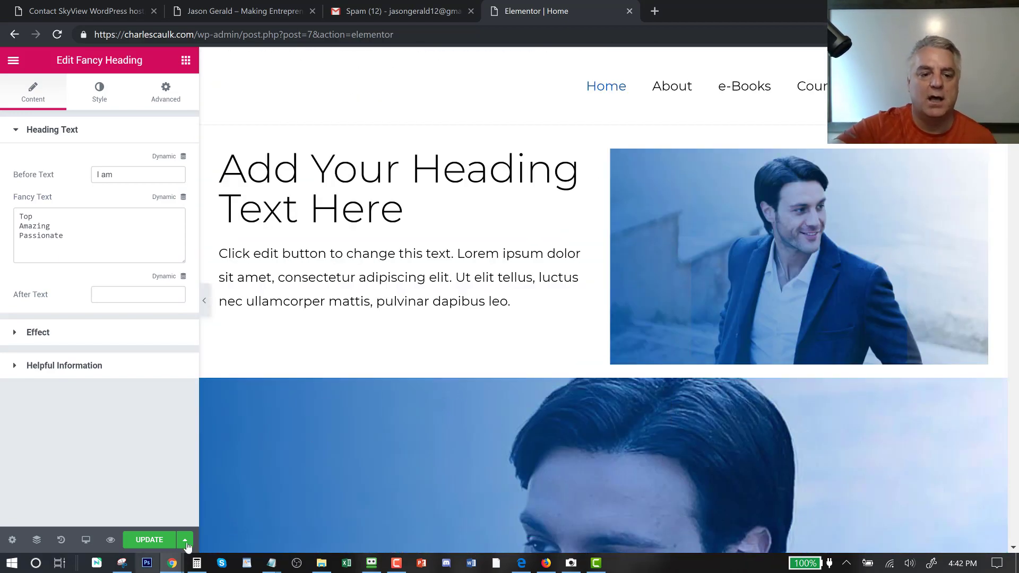
Exit the Elementor editor to the WordPress dashboard, leaving without saving the changes.
left_click(16, 66)
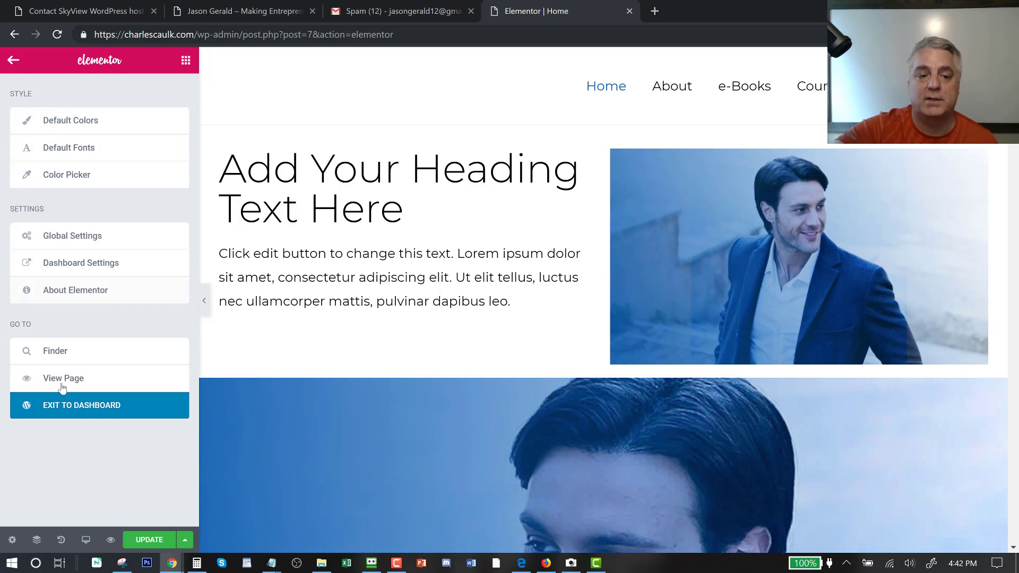
left_click(74, 406)
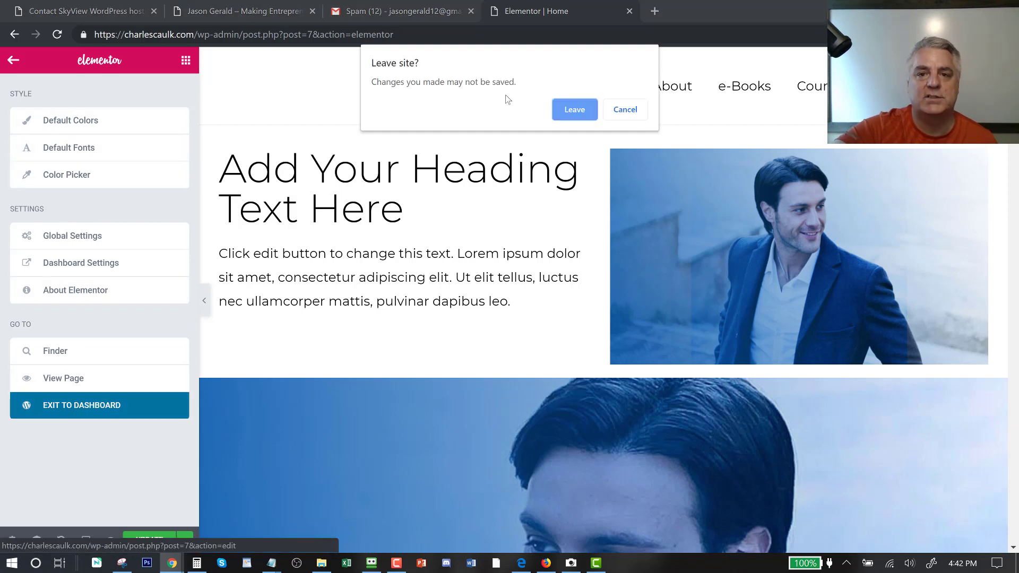
left_click(571, 116)
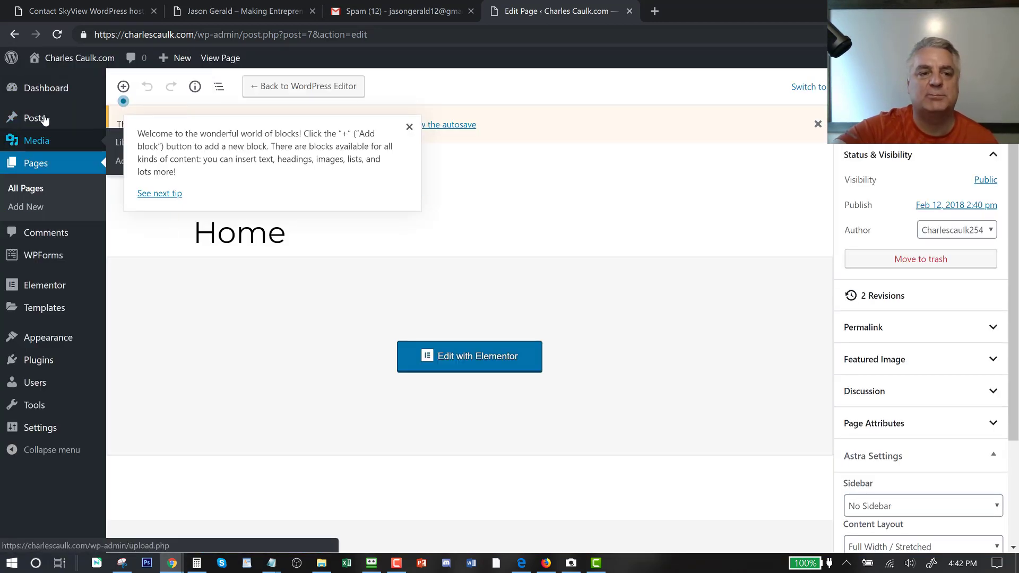
Open the list of installed plugins and look through it.
mouse_move(44, 119)
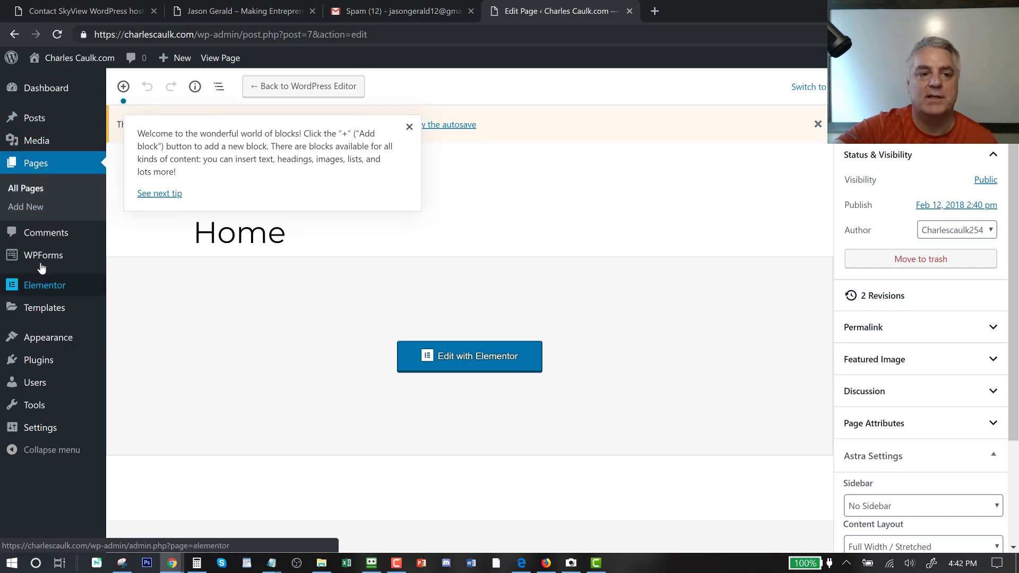
mouse_move(42, 264)
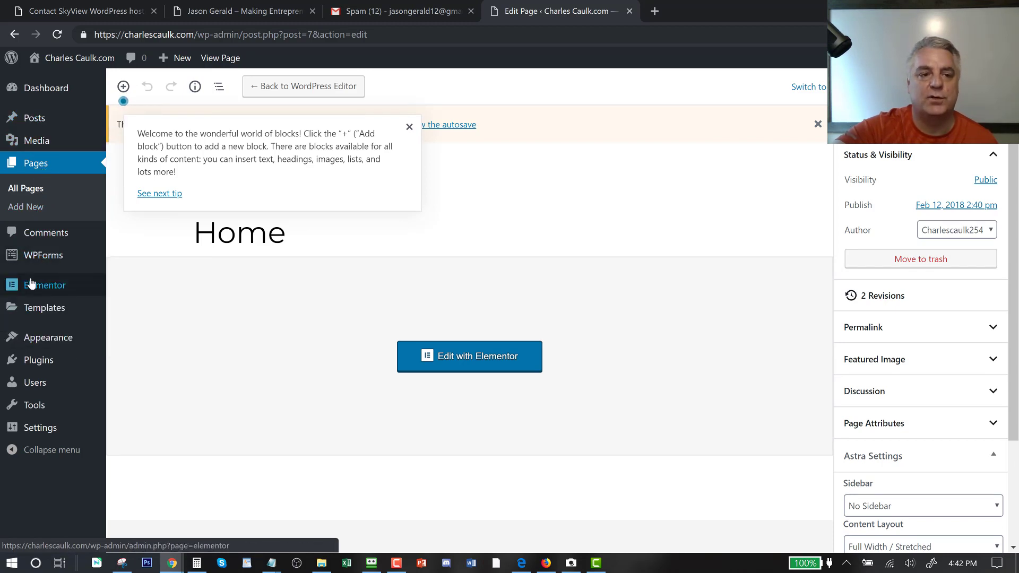
mouse_move(34, 318)
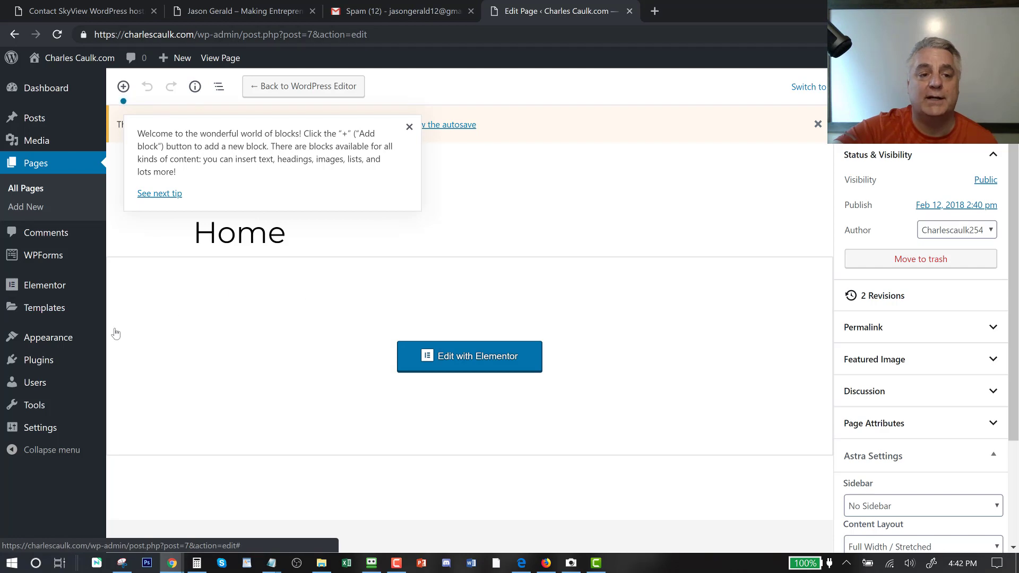
left_click(33, 366)
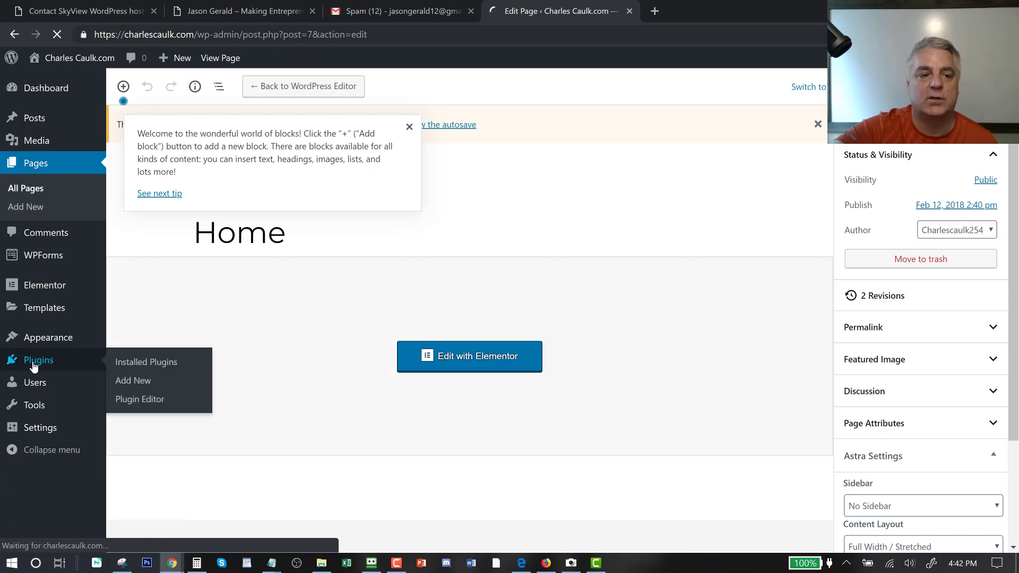
scroll(397, 287, "down", 2)
scroll(397, 287, "up", 1)
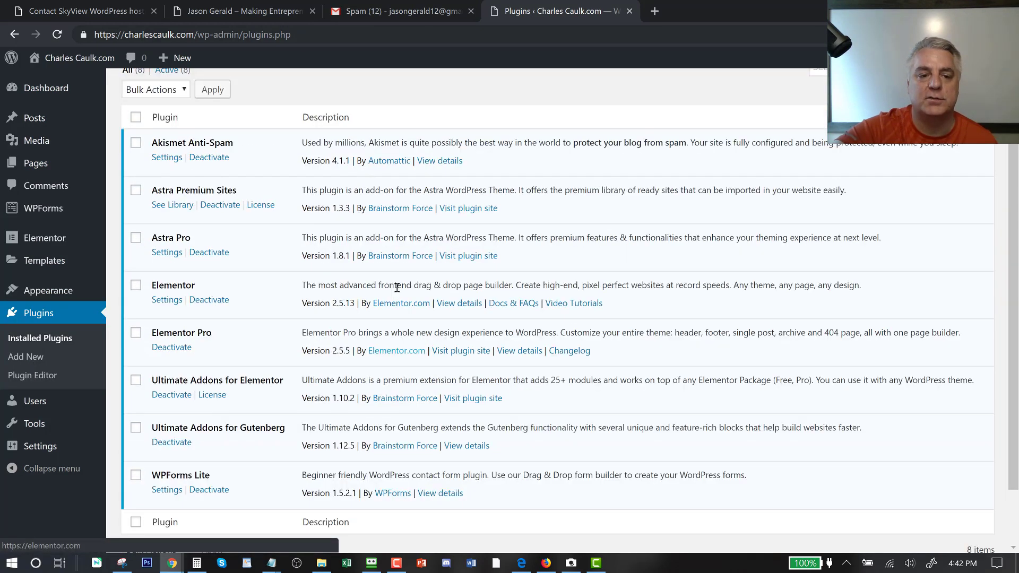
scroll(397, 287, "up", 1)
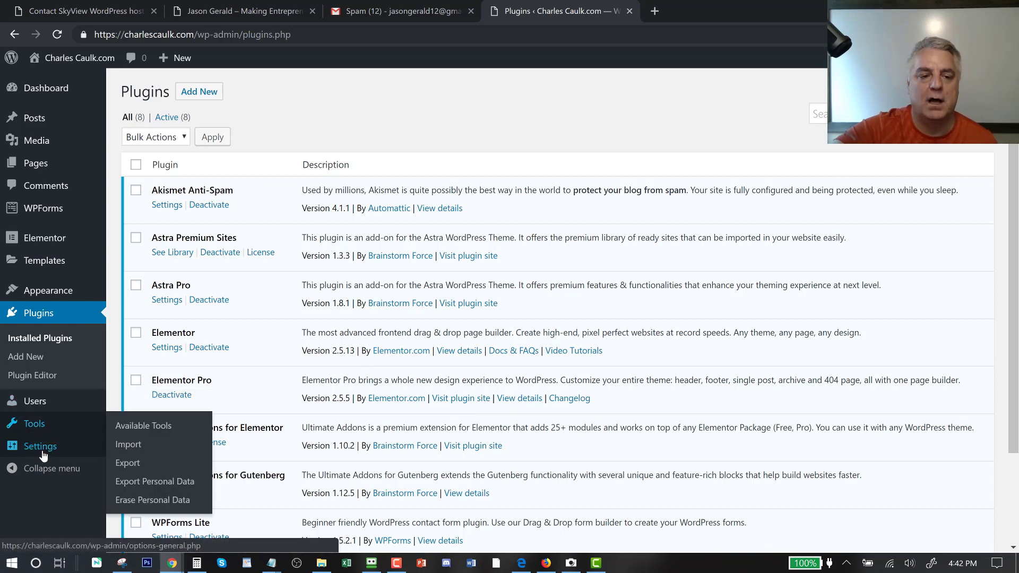
View the available tools page, the General settings and the Reading settings of the site.
left_click(35, 425)
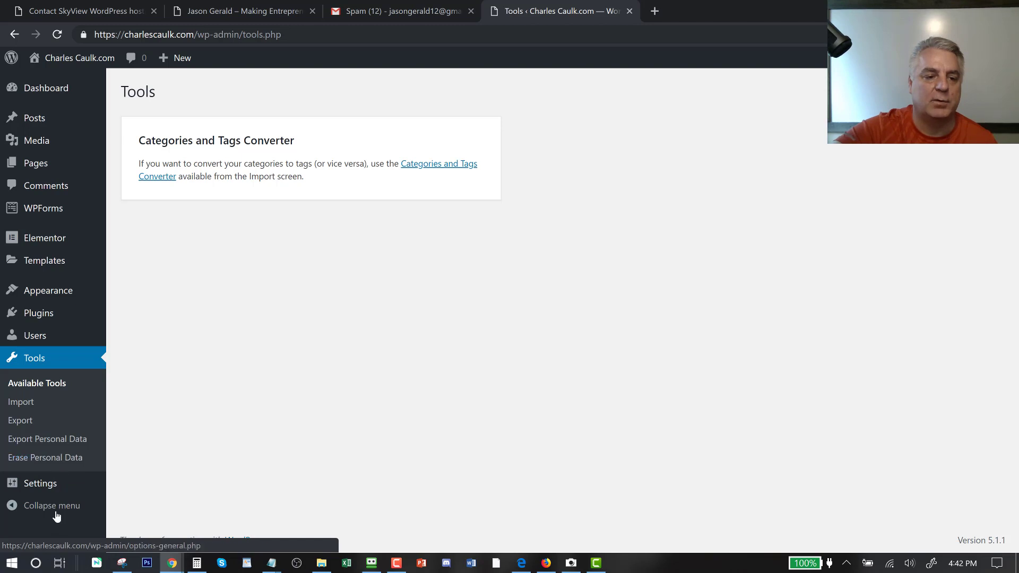
left_click(40, 484)
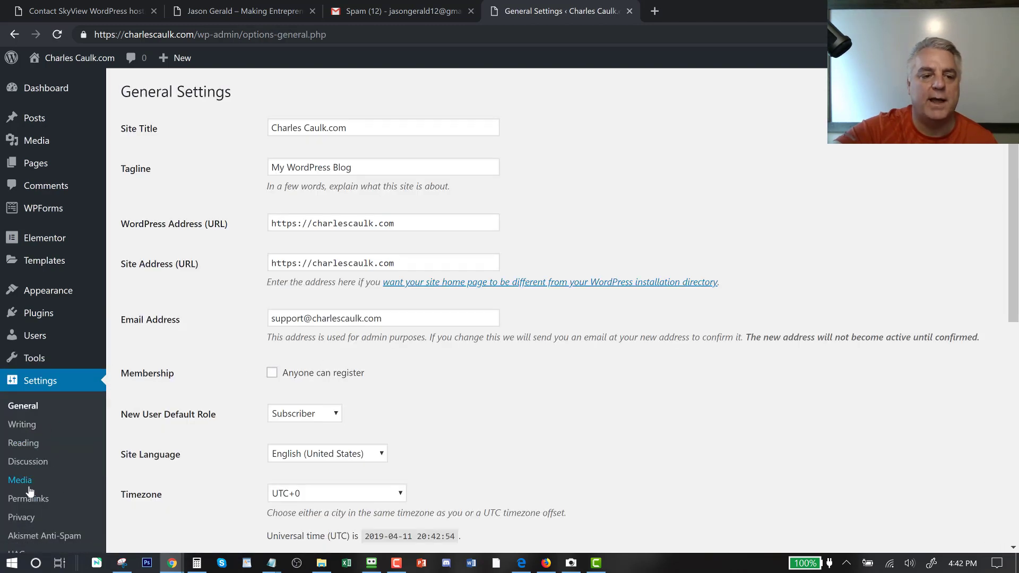
left_click(36, 449)
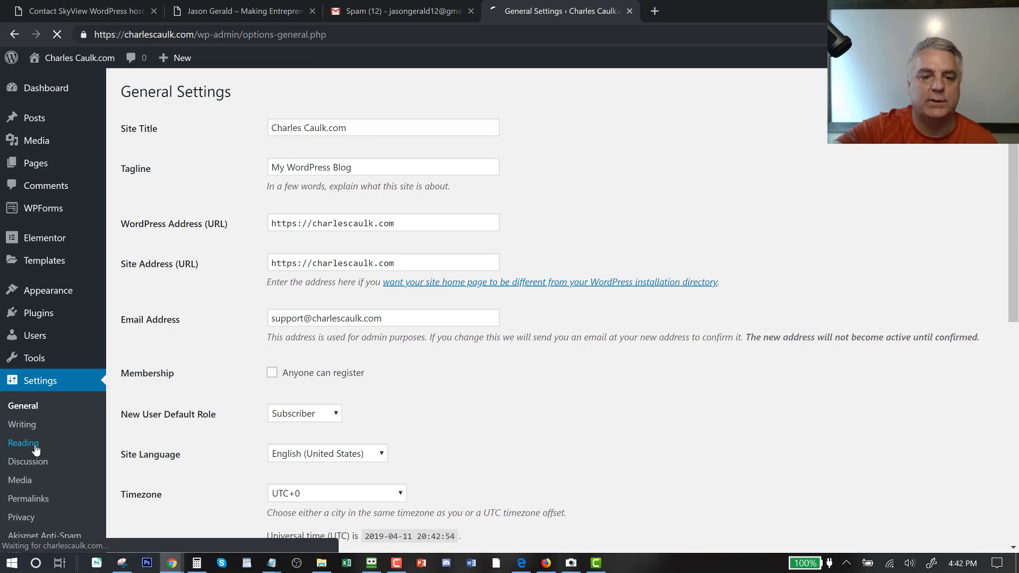
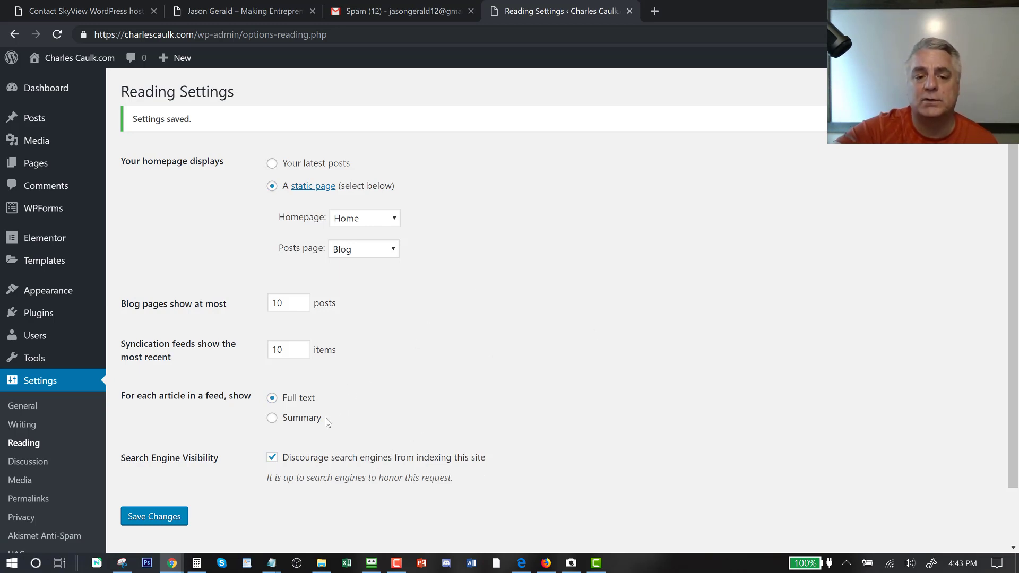
Visit the live site from the dashboard and review the home page down to the Testimonials section.
mouse_move(58, 57)
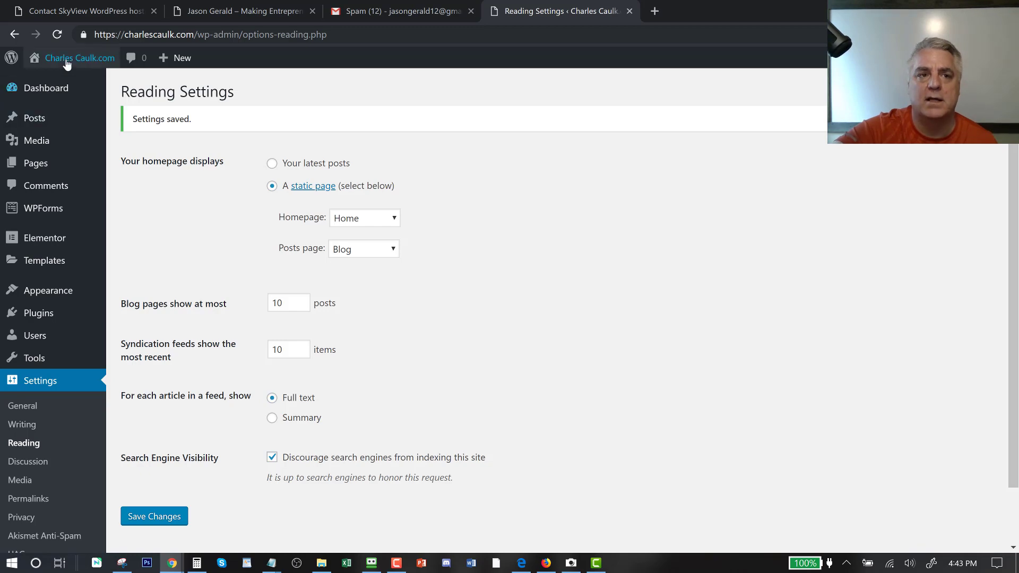
left_click(48, 81)
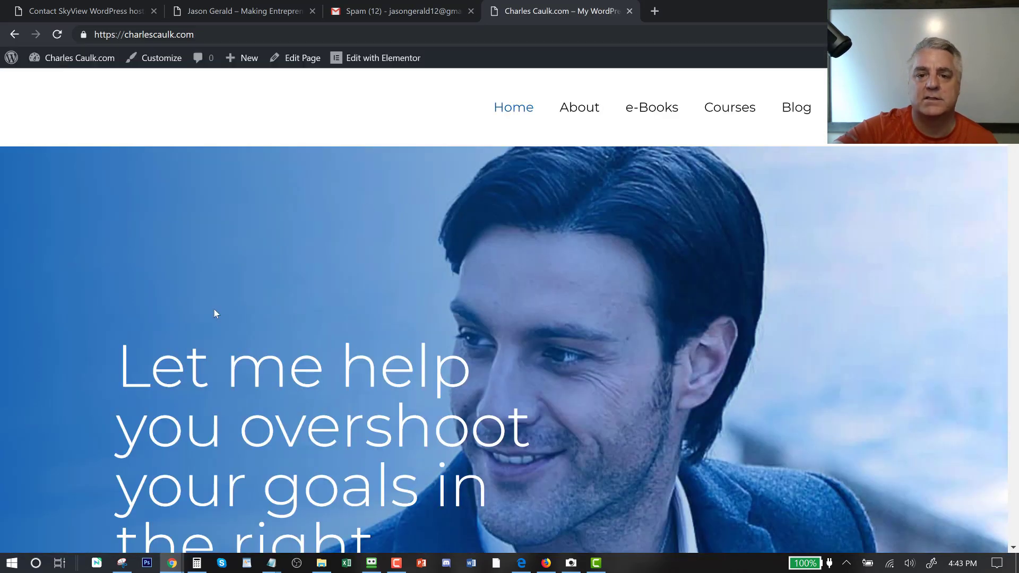
scroll(217, 314, "down", 15)
scroll(217, 319, "down", 20)
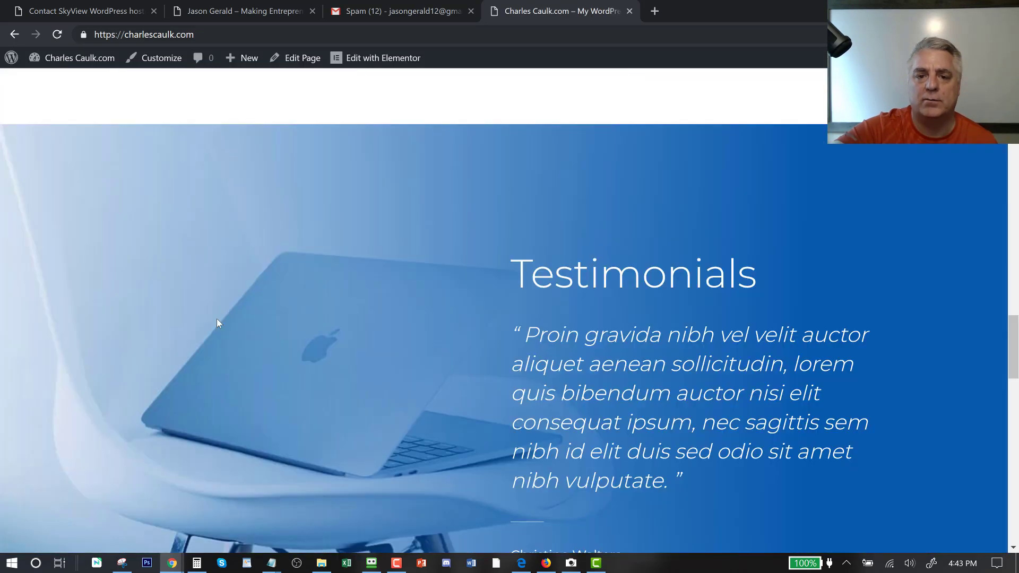
scroll(228, 319, "up", 10)
scroll(234, 319, "up", 20)
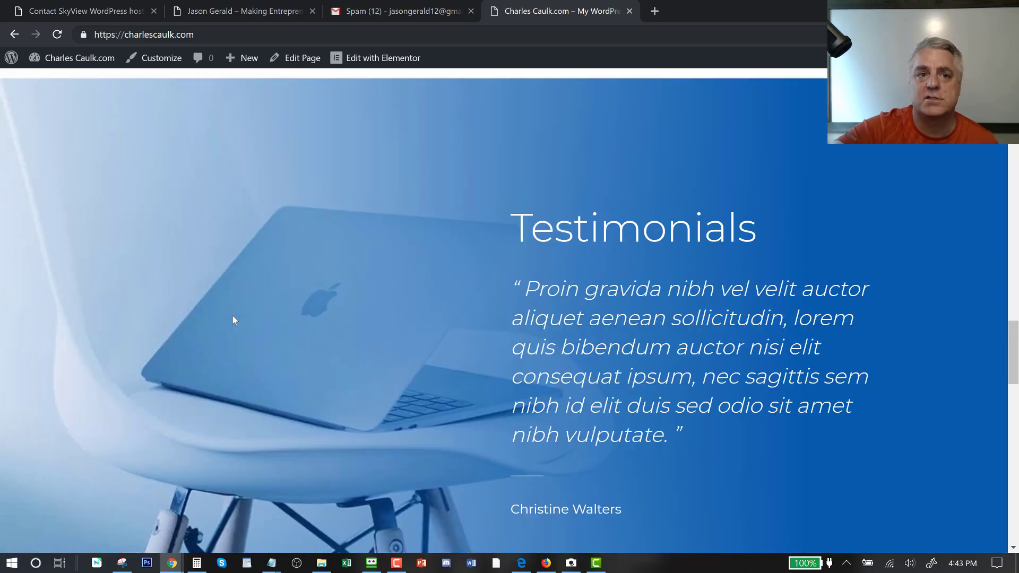
scroll(233, 316, "up", 2)
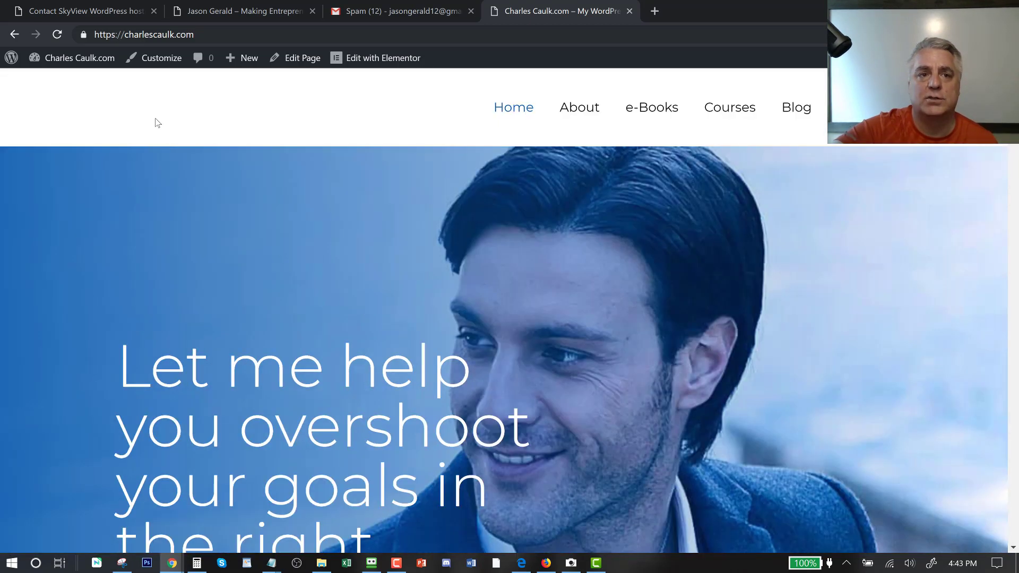
Open the theme customizer for the home page and go to the header's Site Identity settings.
left_click(155, 61)
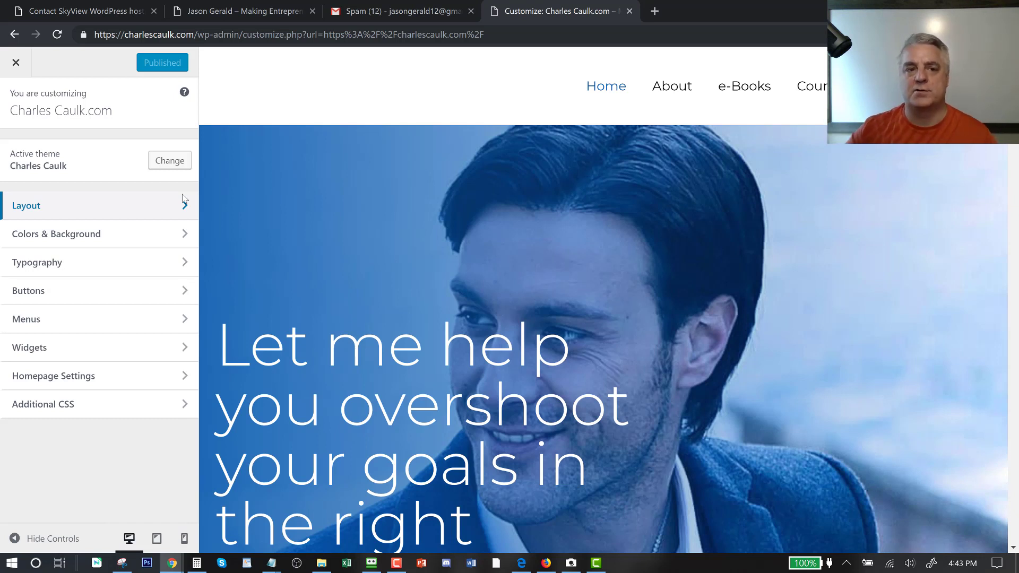
left_click(787, 265)
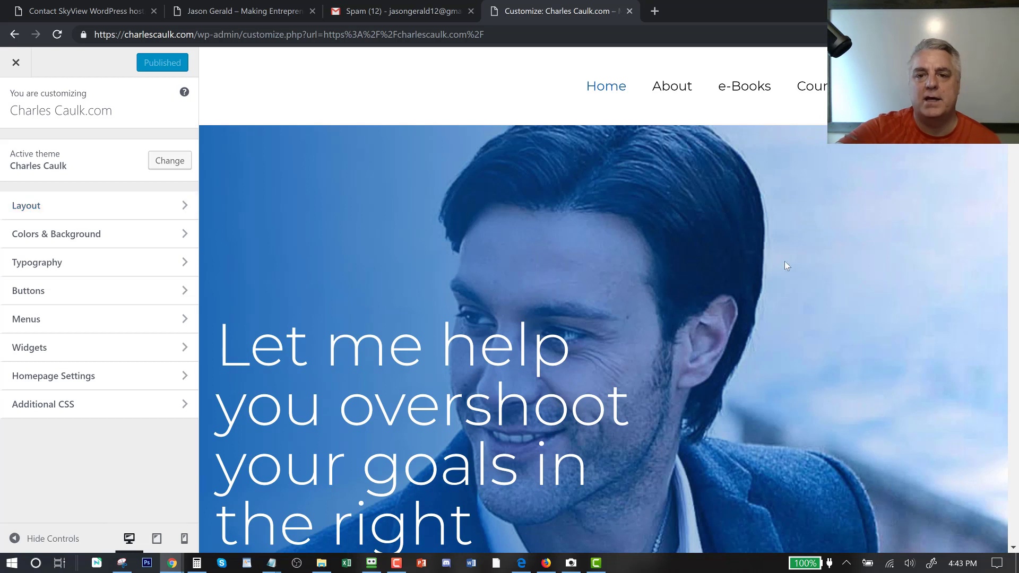
left_click(69, 214)
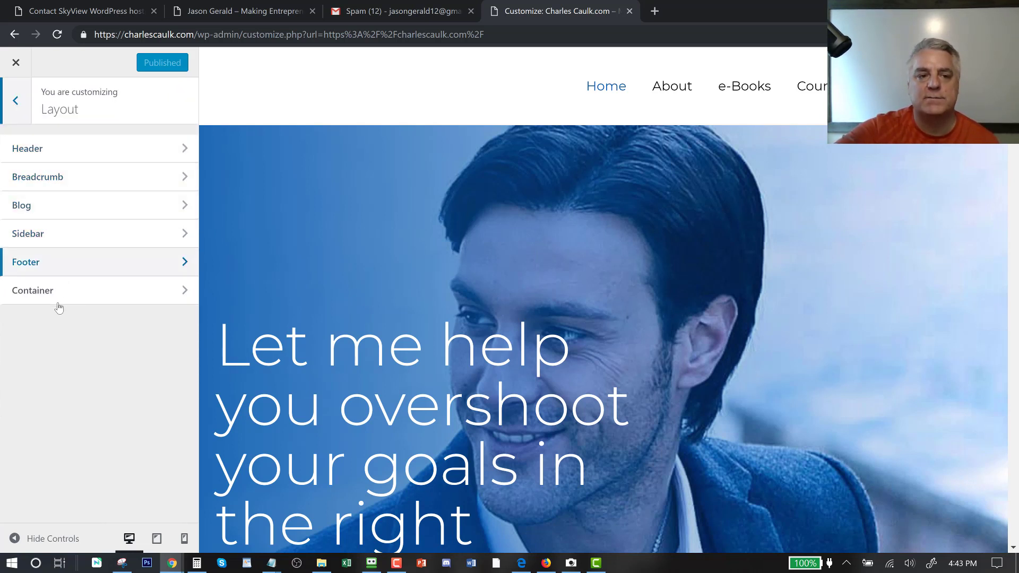
left_click(64, 157)
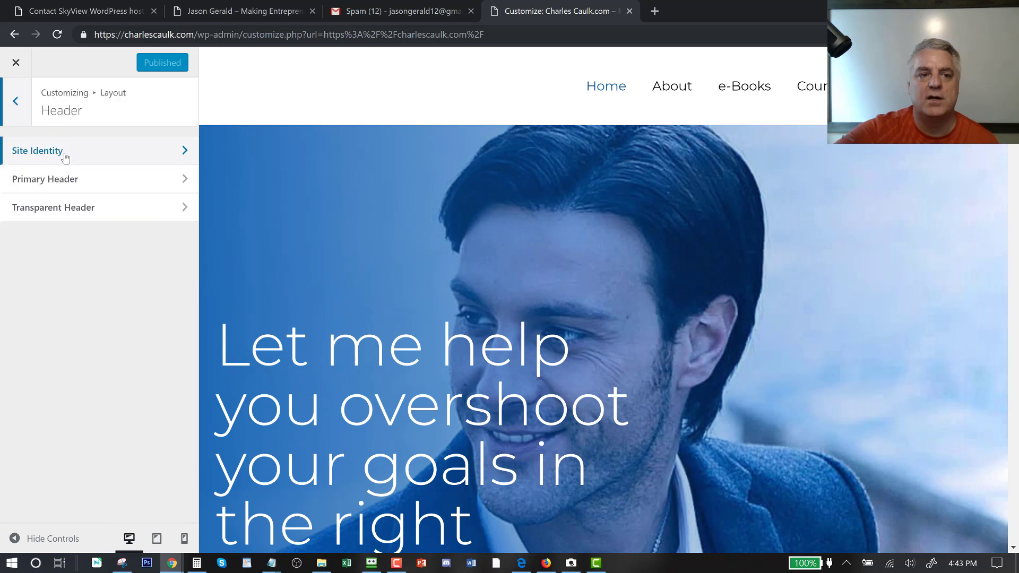
left_click(65, 158)
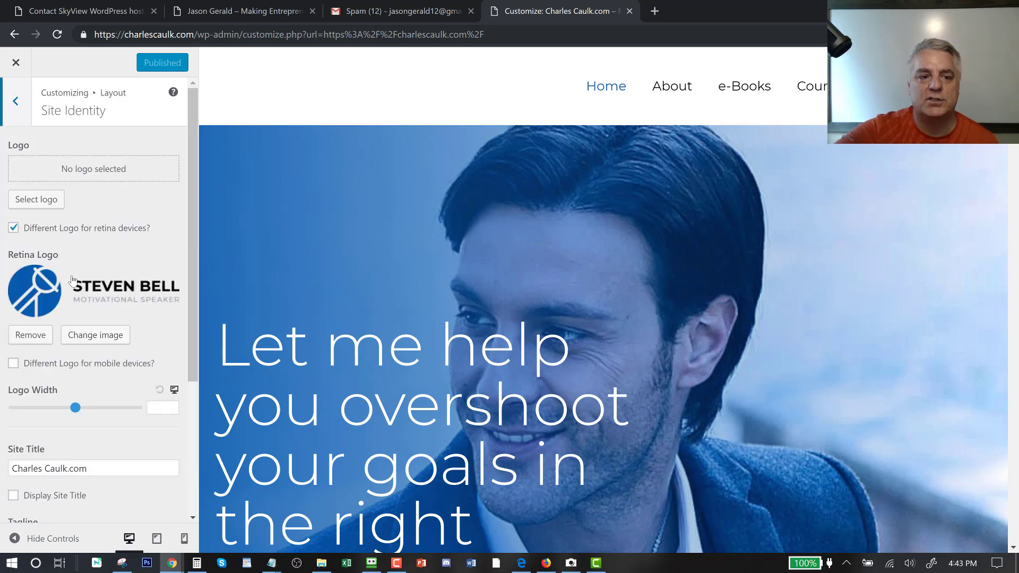
Replace the retina logo with the Hooli image from the media library and remove that retina logo again.
left_click(74, 334)
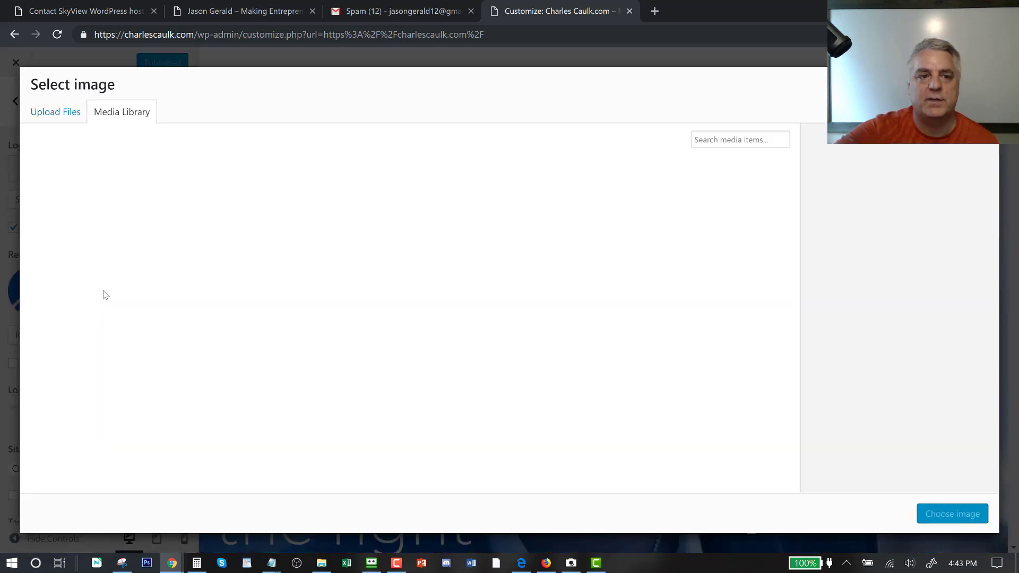
left_click(395, 225)
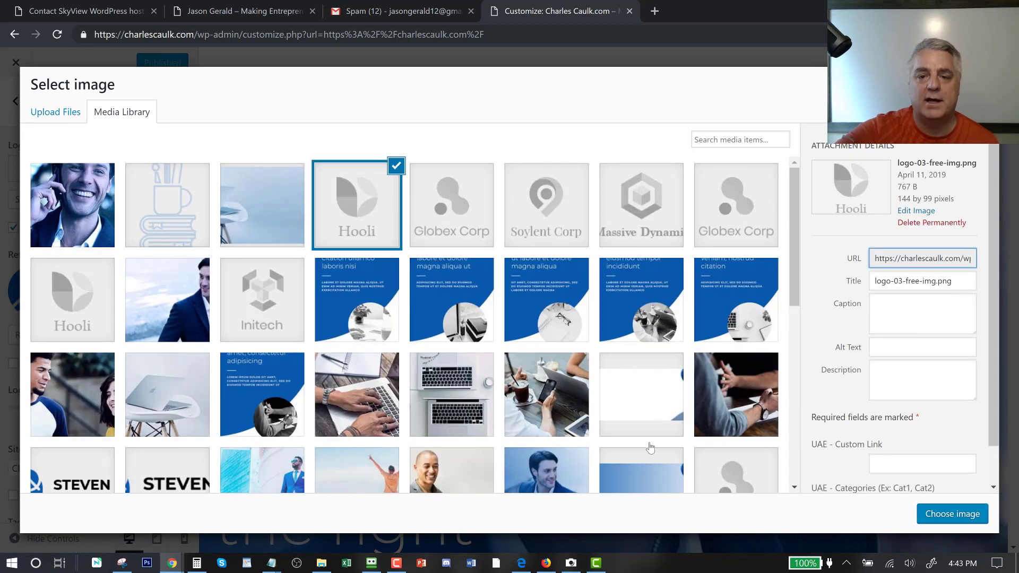
left_click(948, 513)
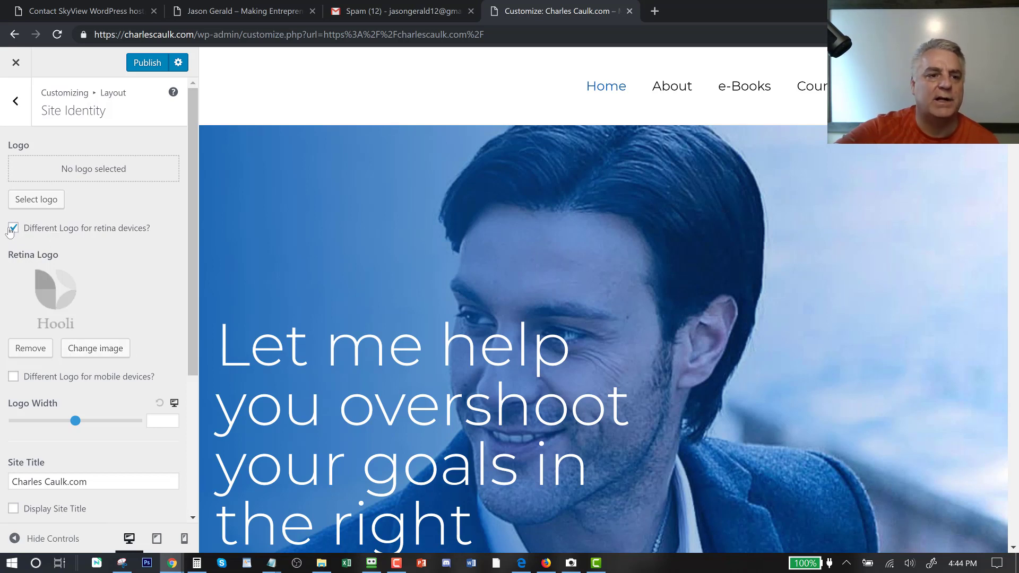
left_click(31, 348)
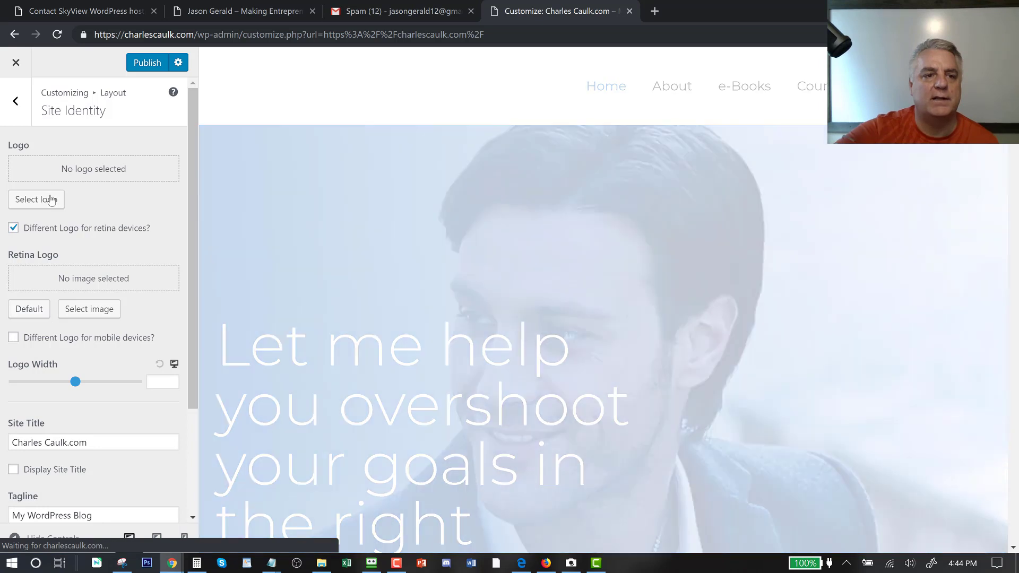
Set the site logo to the Globex Corp image logo-07-free-img-1.png, with the crop area extended over the whole image.
left_click(51, 200)
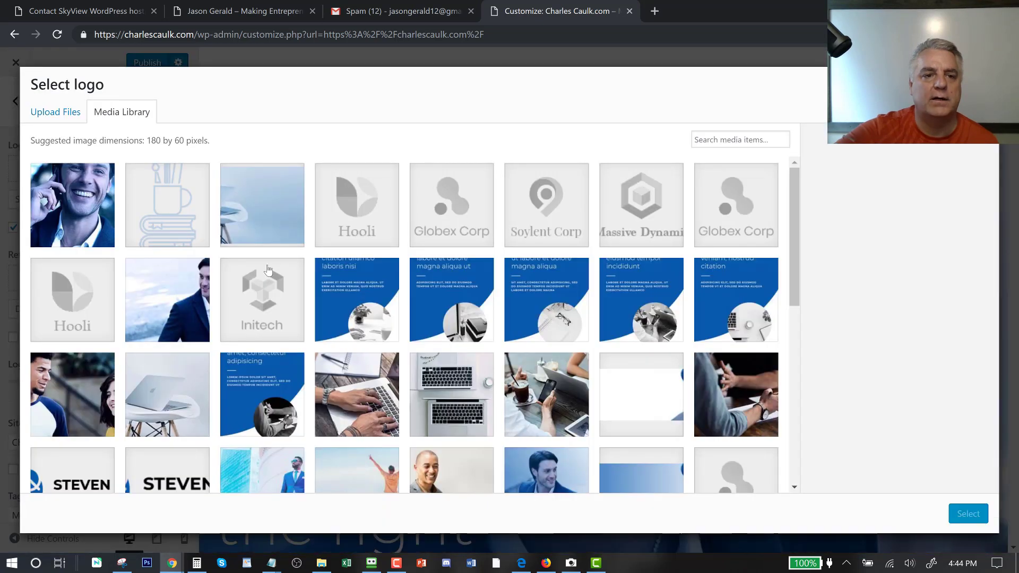
left_click(436, 220)
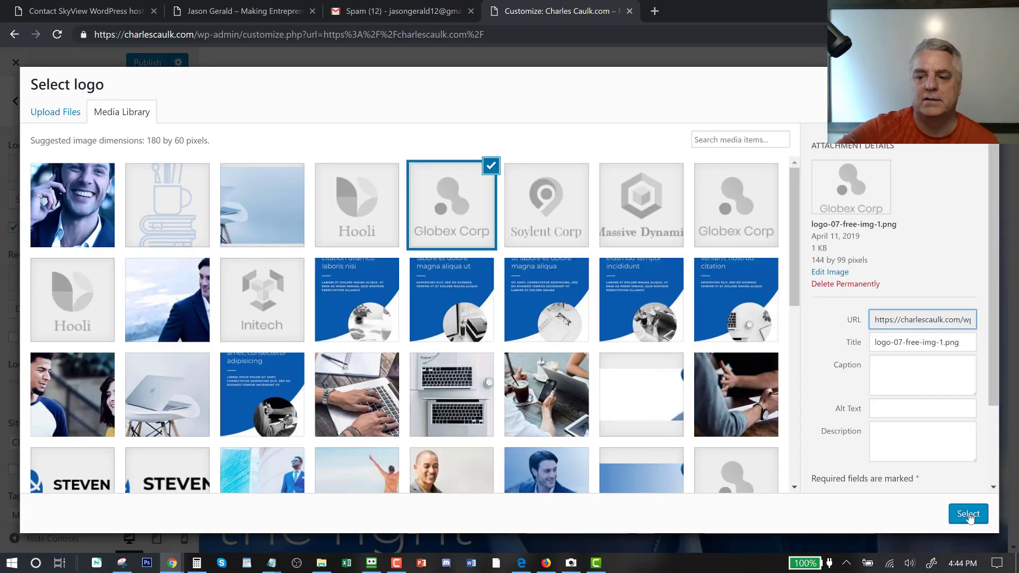
left_click(968, 514)
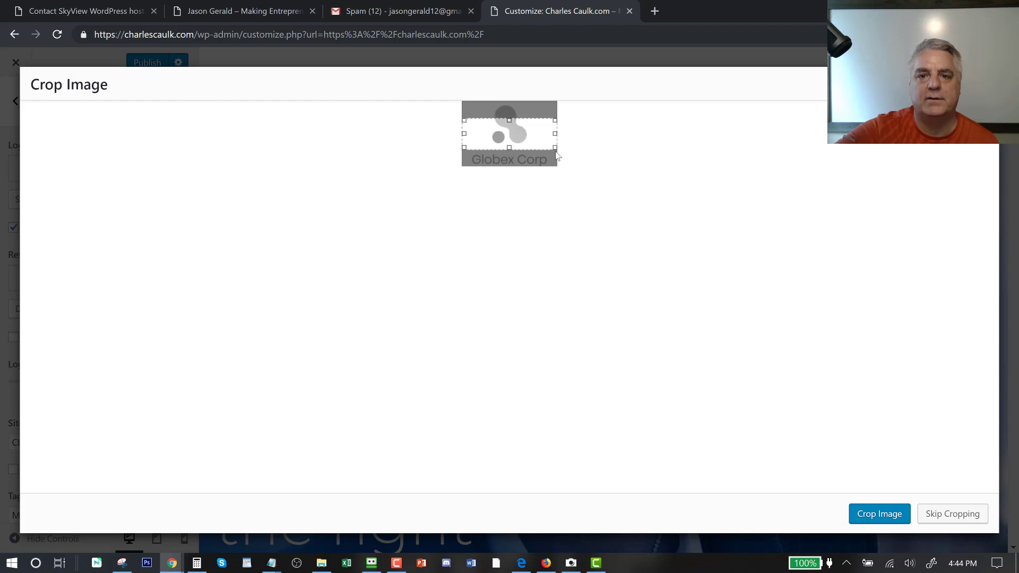
left_click_drag(557, 146, 572, 205)
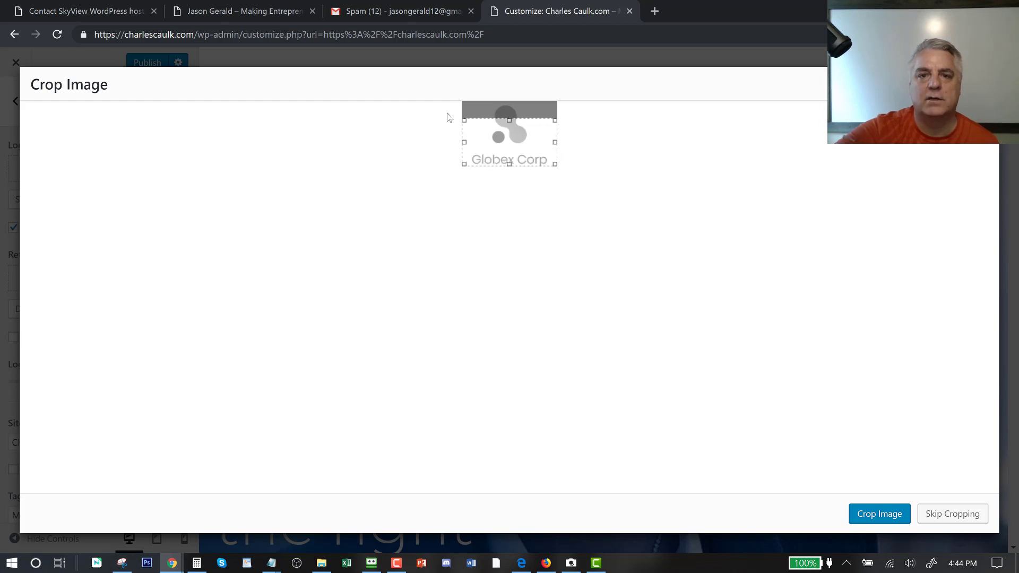
left_click_drag(464, 119, 449, 81)
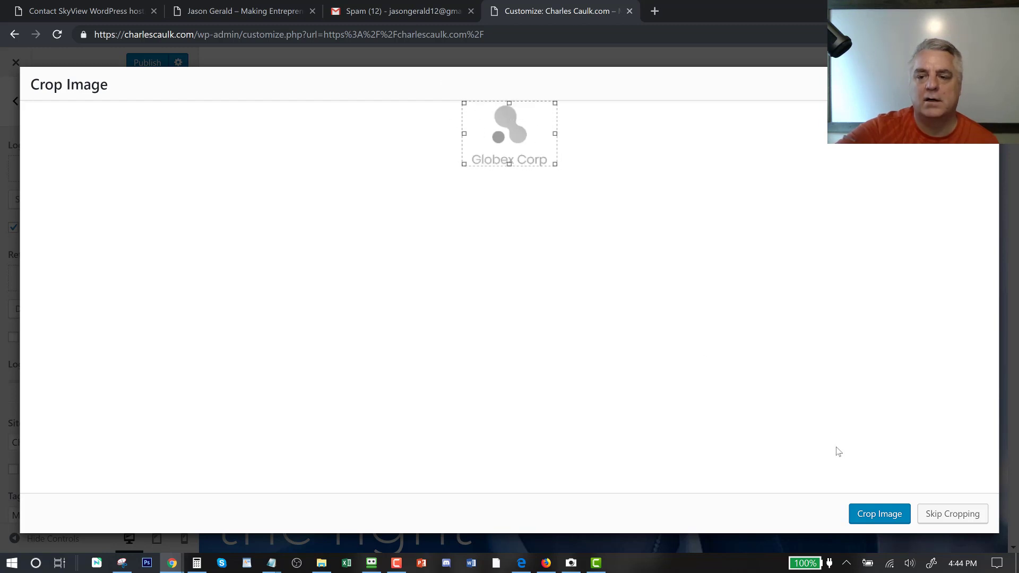
left_click(871, 516)
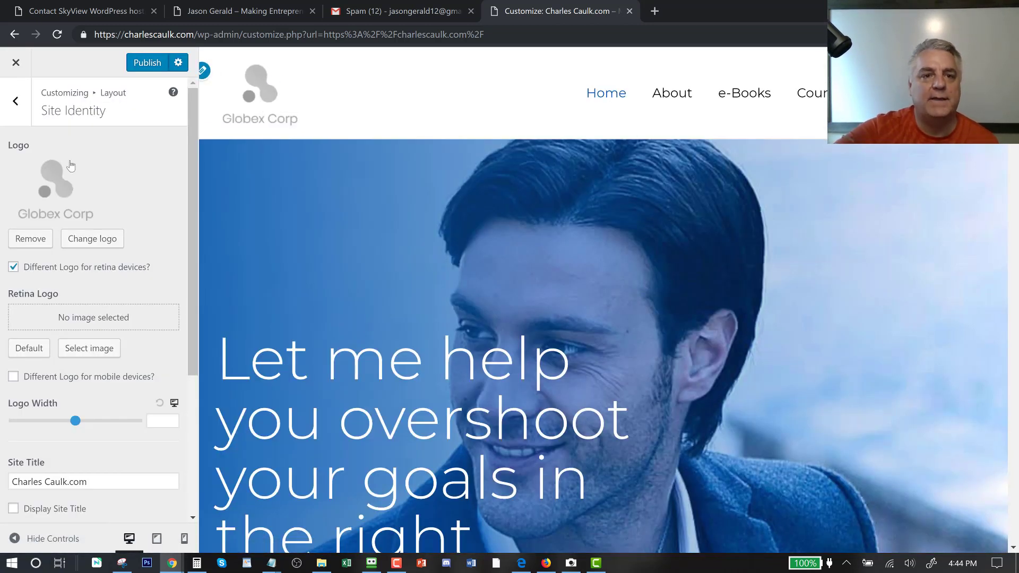
Leave the layout settings and look through the Base Typography and Blog typography settings.
left_click(15, 103)
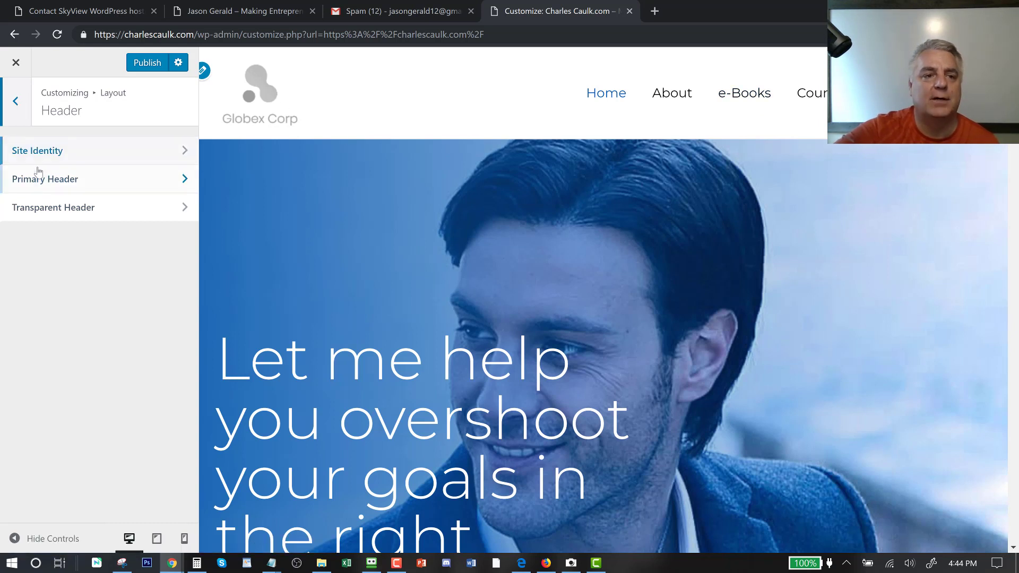
left_click(15, 101)
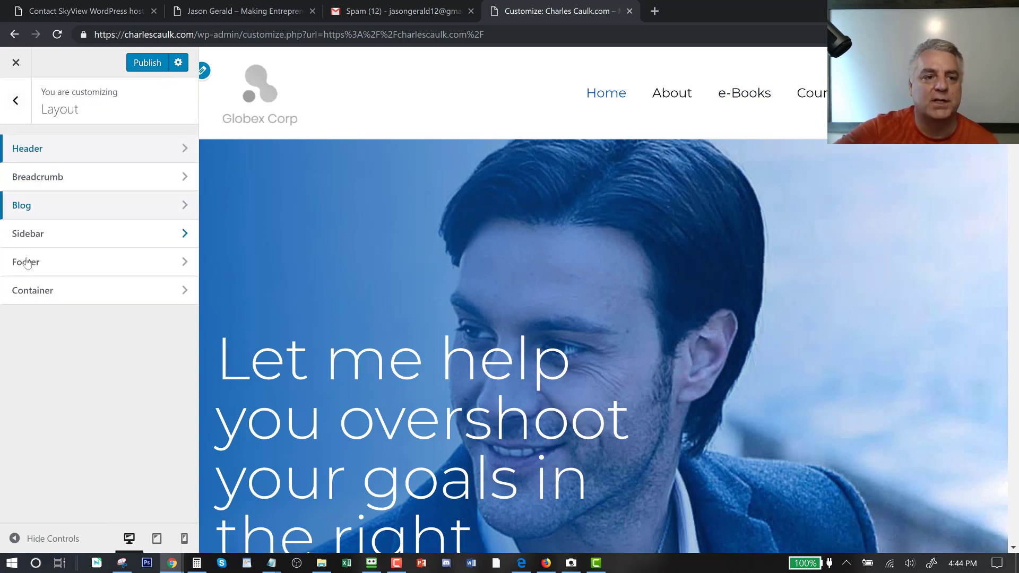
left_click(12, 100)
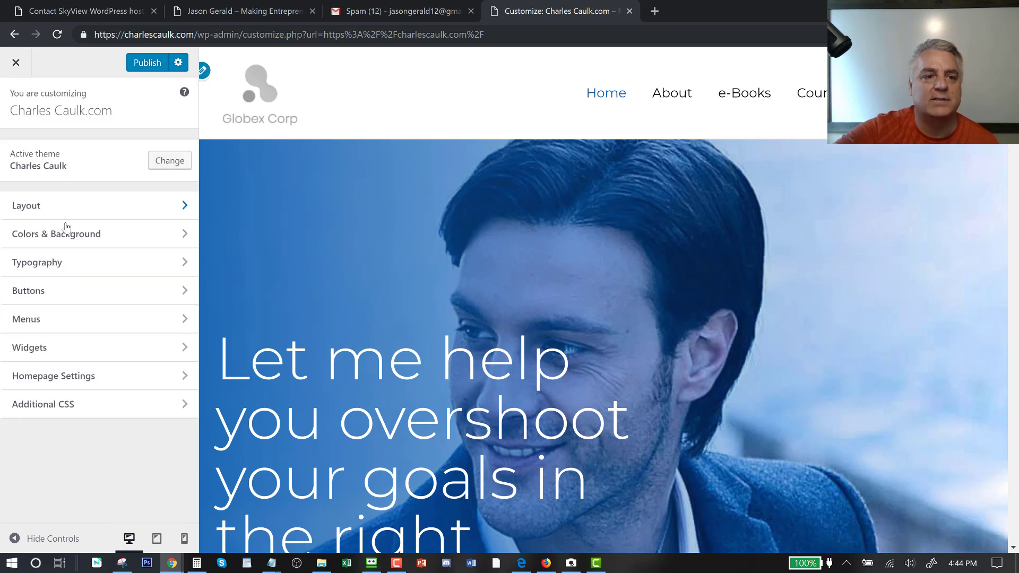
left_click(51, 260)
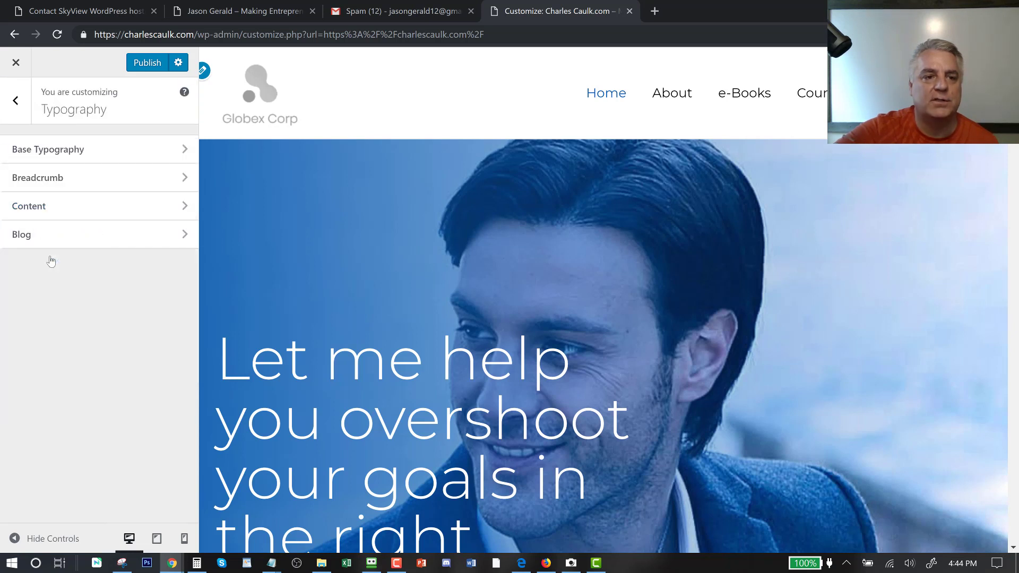
left_click(45, 154)
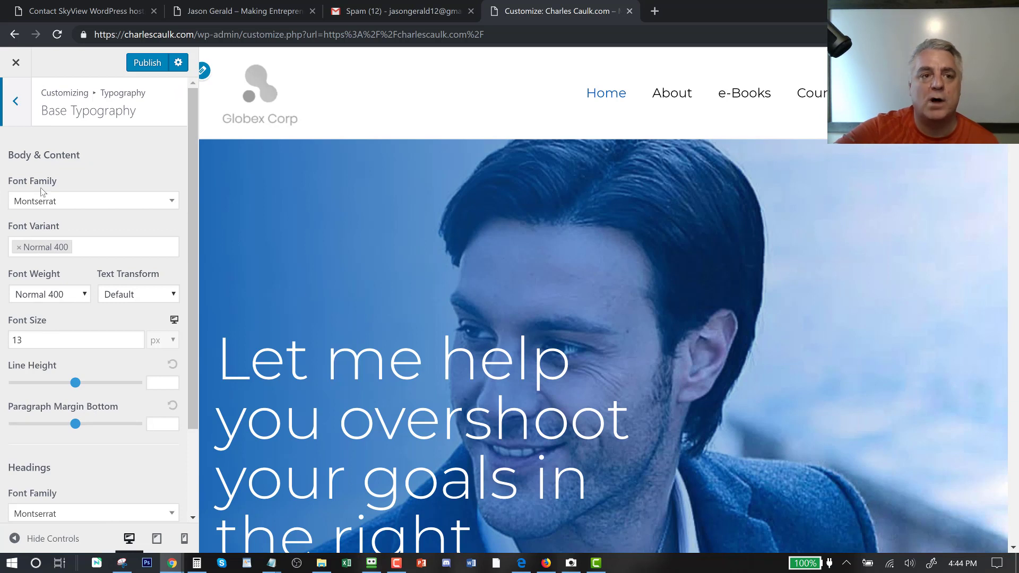
left_click(17, 102)
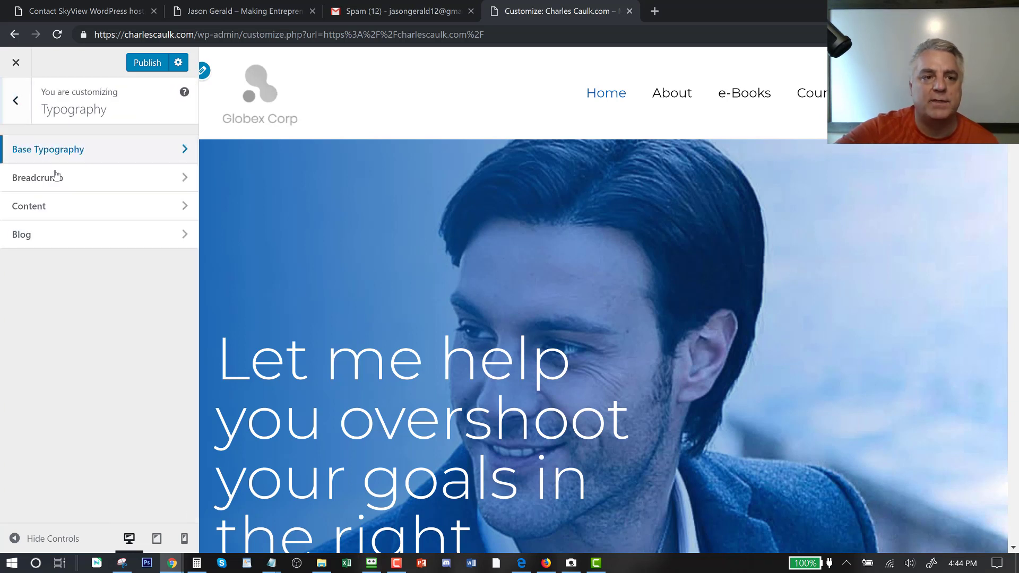
left_click(36, 236)
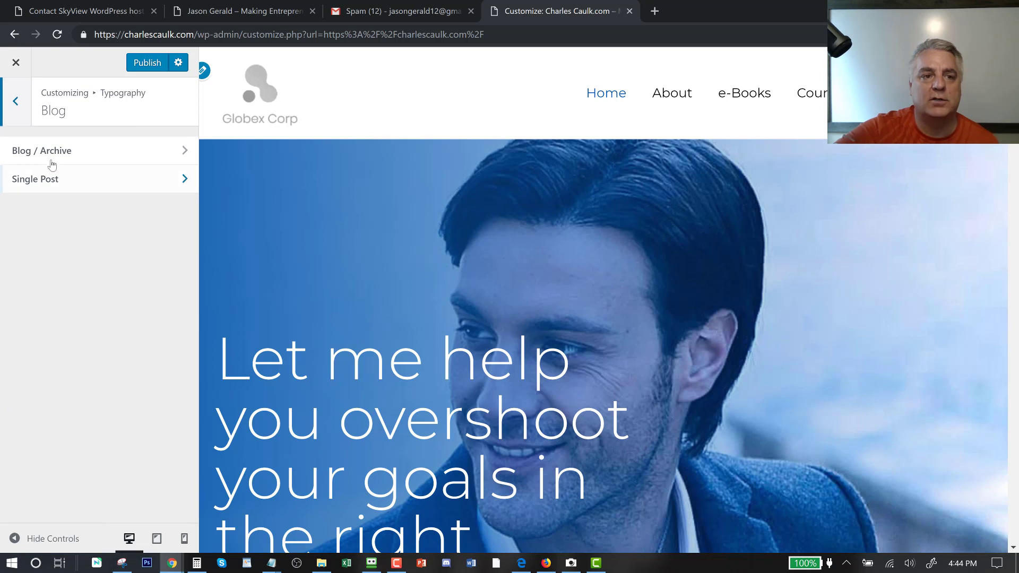
left_click(17, 102)
left_click(17, 103)
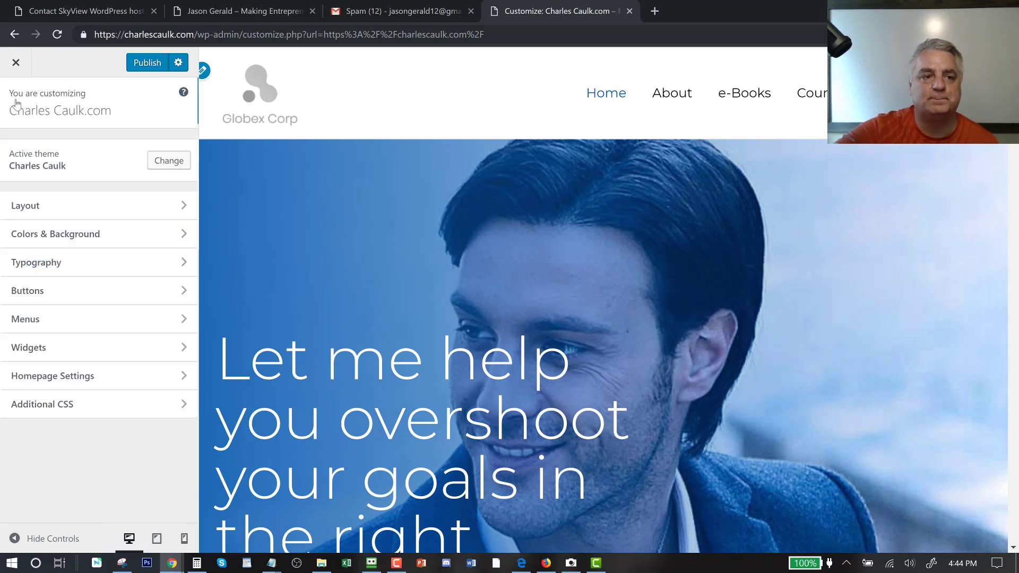
Look through the Theme Button and Header Button settings in the customizer.
left_click(31, 293)
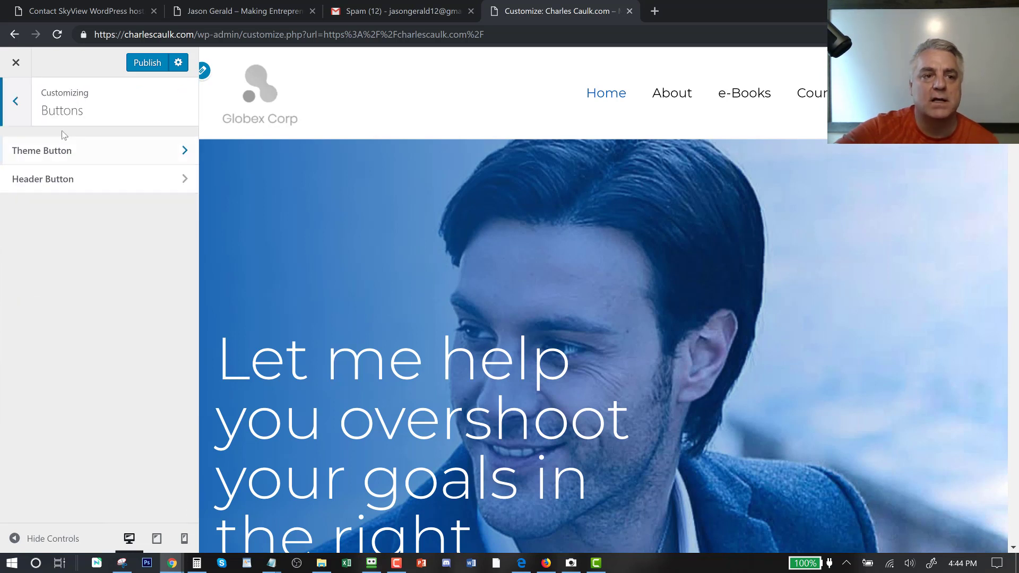
left_click(63, 150)
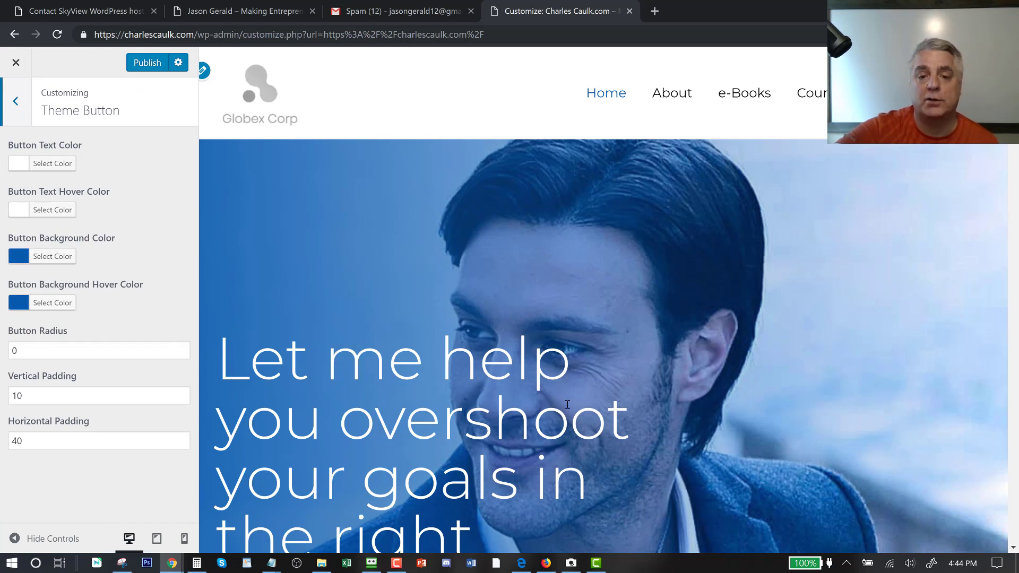
left_click(27, 102)
left_click(57, 178)
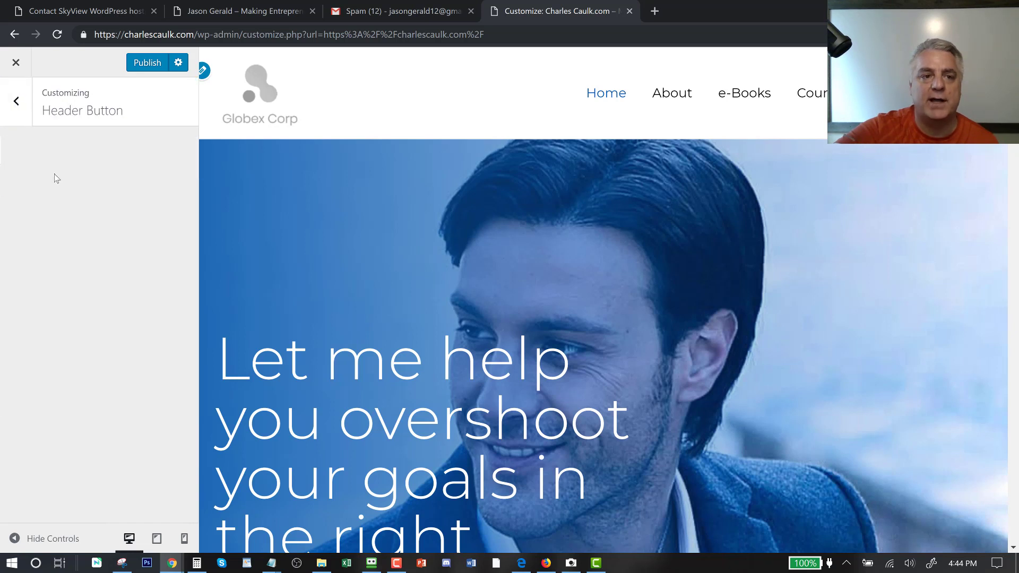
left_click(16, 104)
left_click(16, 104)
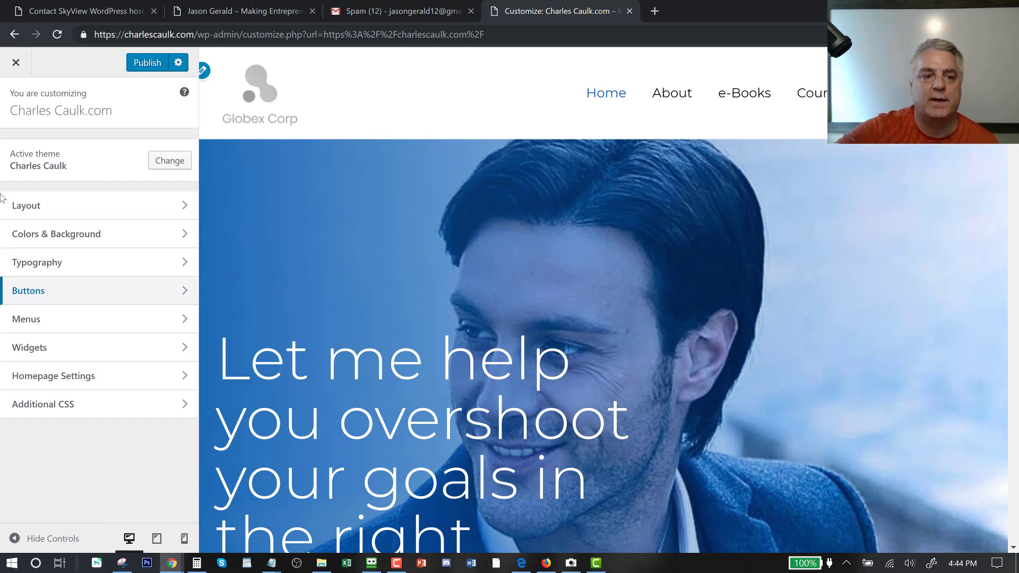
View the items of the primary menu in the customizer and exit it, discarding the unsaved changes.
left_click(27, 321)
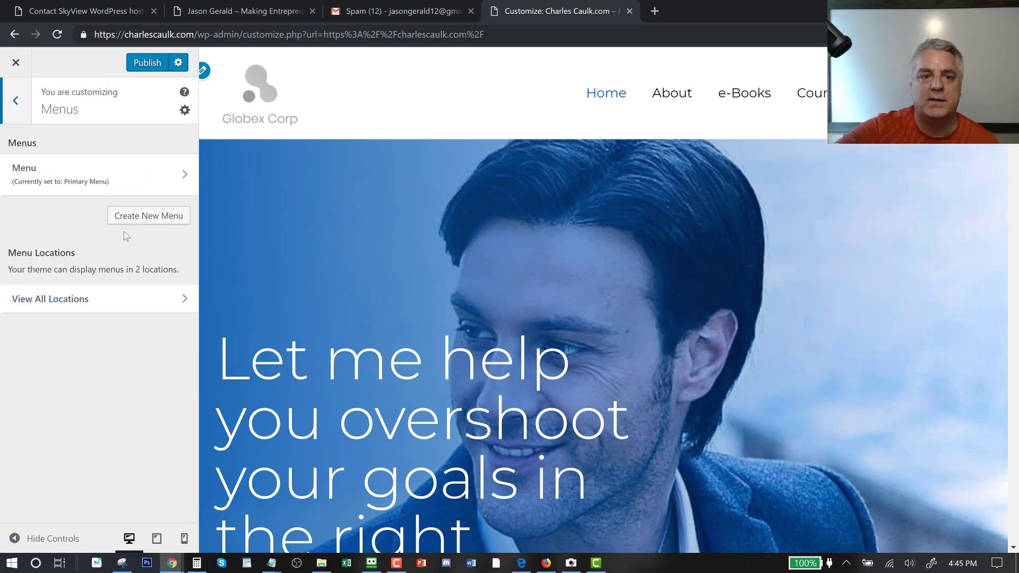
left_click(73, 183)
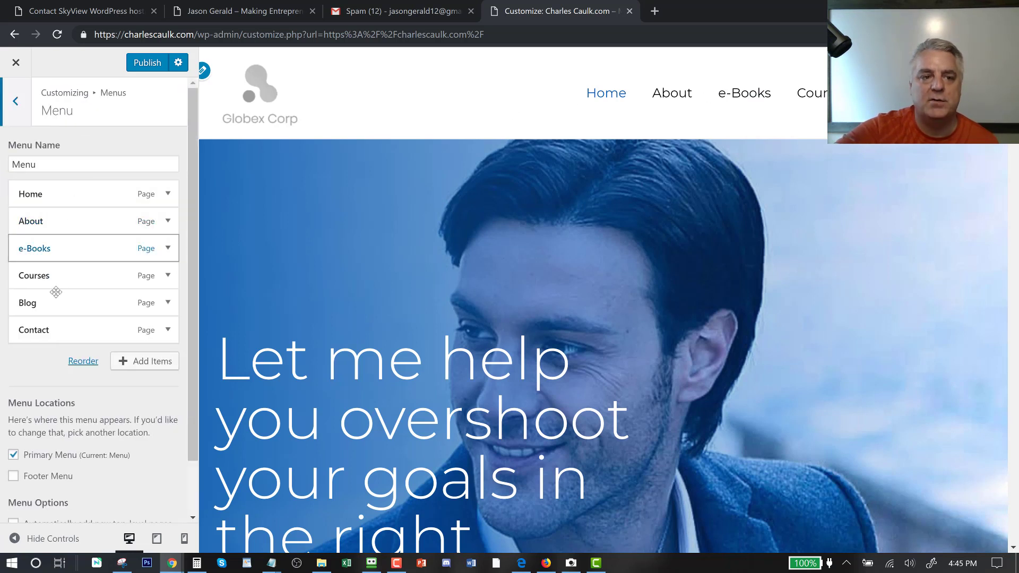
left_click(16, 62)
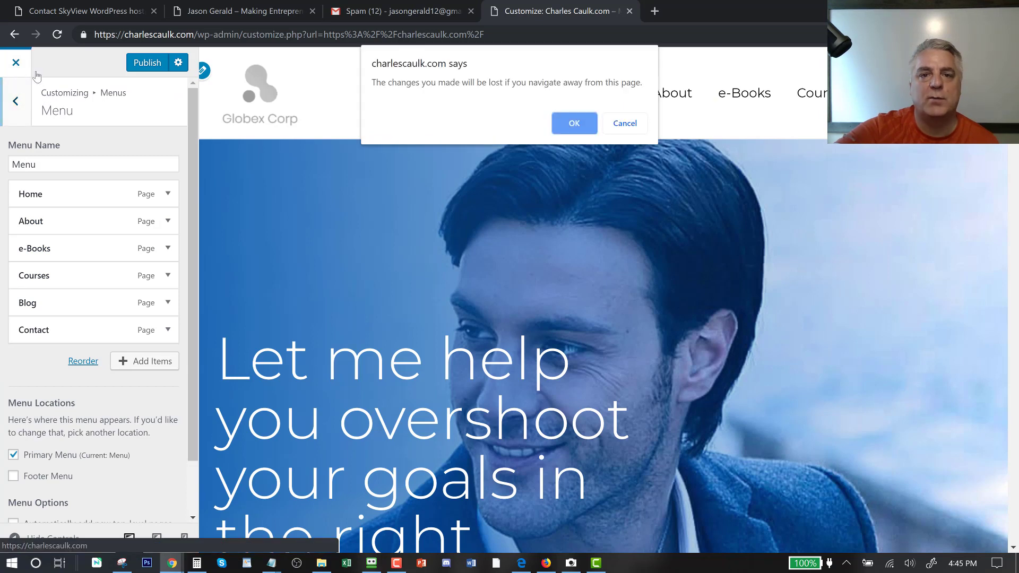
left_click(569, 122)
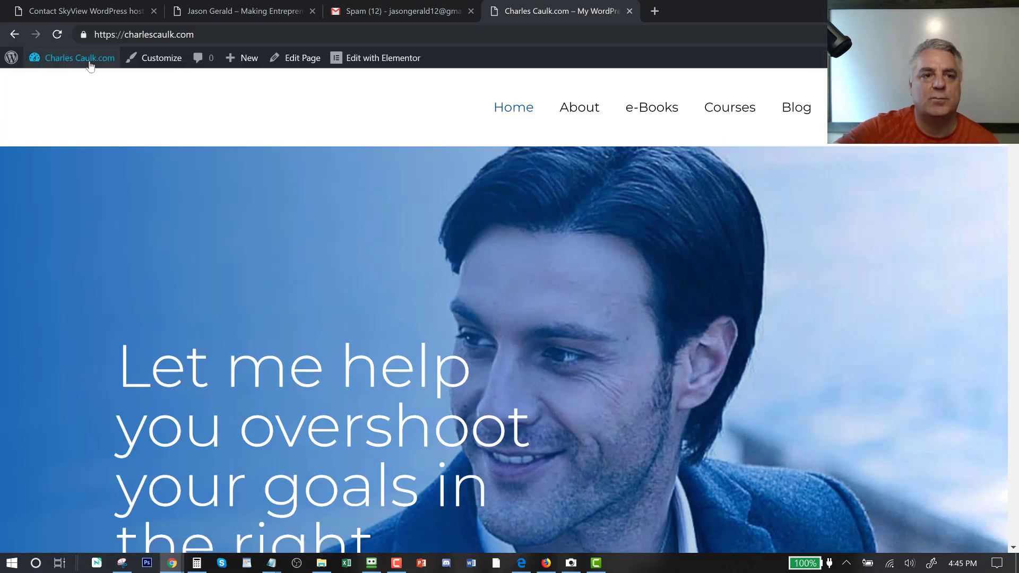
Go to the site's dashboard, open the Menus page and expand the settings of the e-Books menu item.
mouse_move(79, 61)
left_click(73, 83)
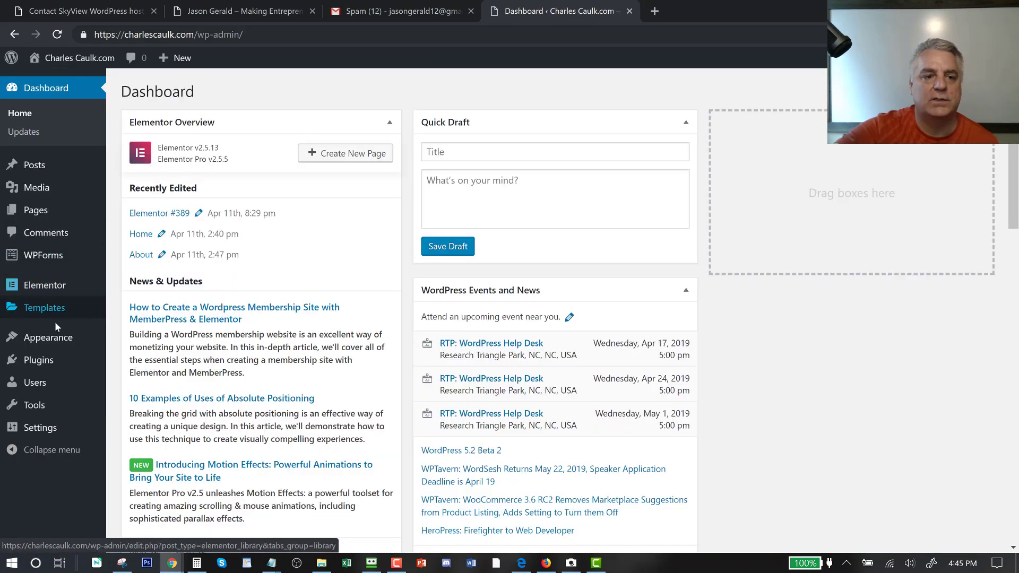
mouse_move(53, 339)
left_click(130, 397)
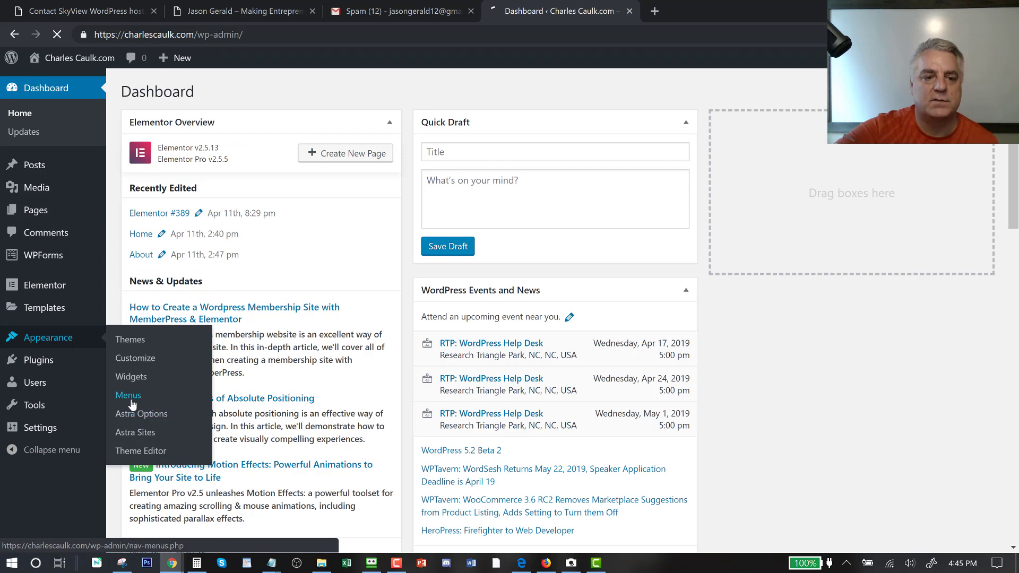
scroll(446, 287, "down", 1)
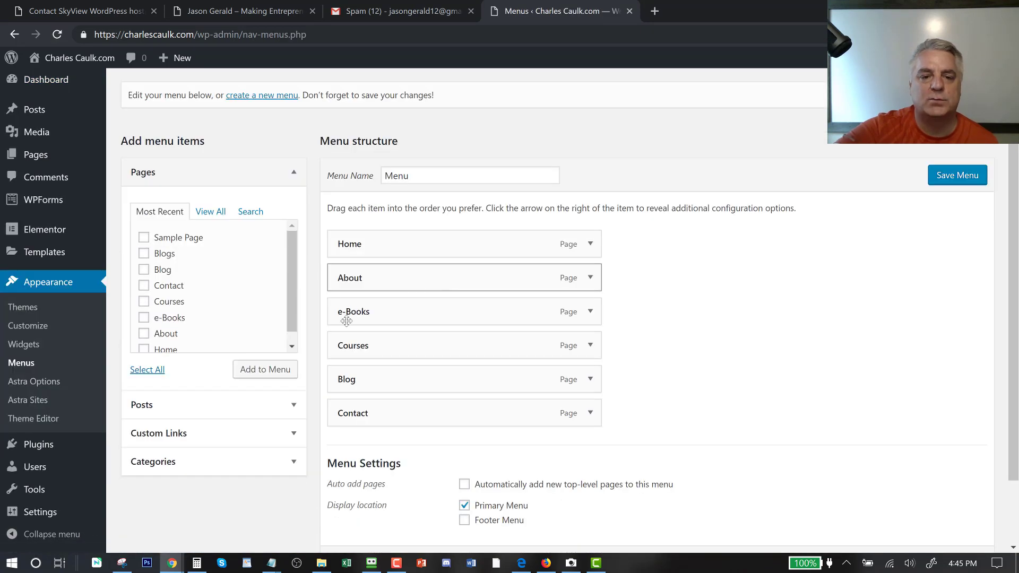
left_click(590, 312)
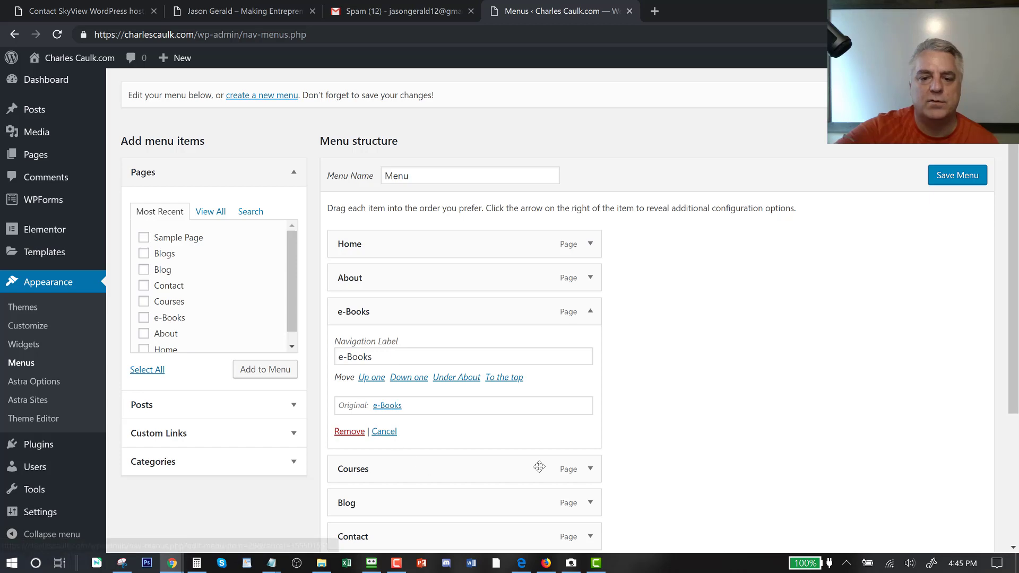
Expand the Courses menu item, compare its settings with those of the e-Books item, and collapse e-Books.
left_click(591, 469)
scroll(447, 376, "down", 1)
scroll(448, 376, "down", 1)
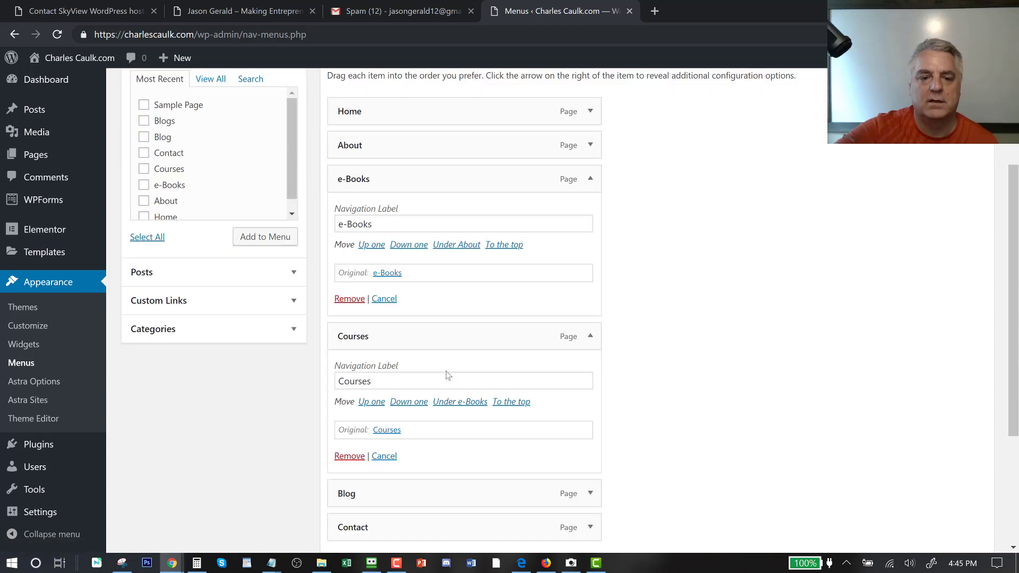
scroll(738, 317, "up", 3)
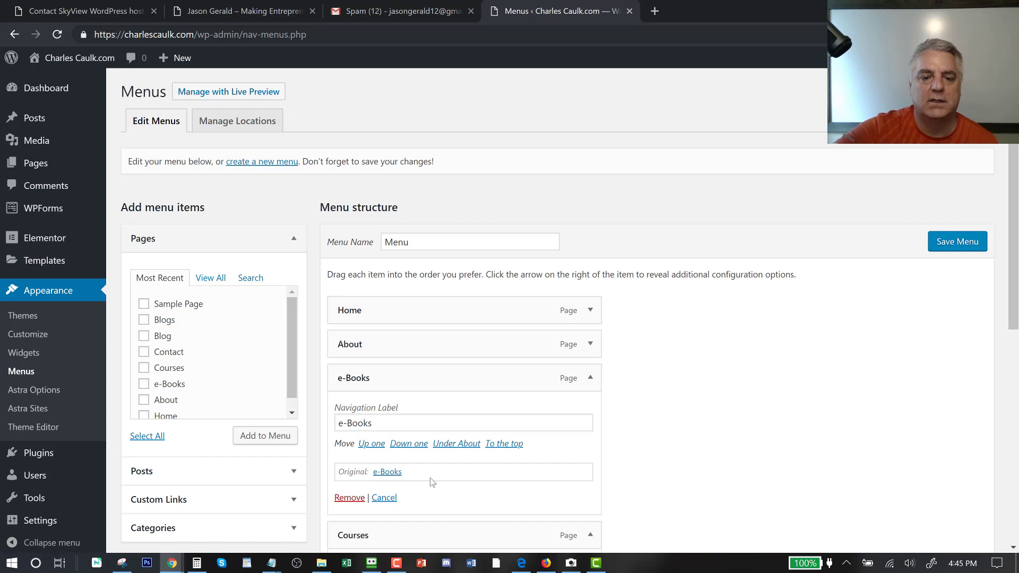
scroll(433, 482, "down", 1)
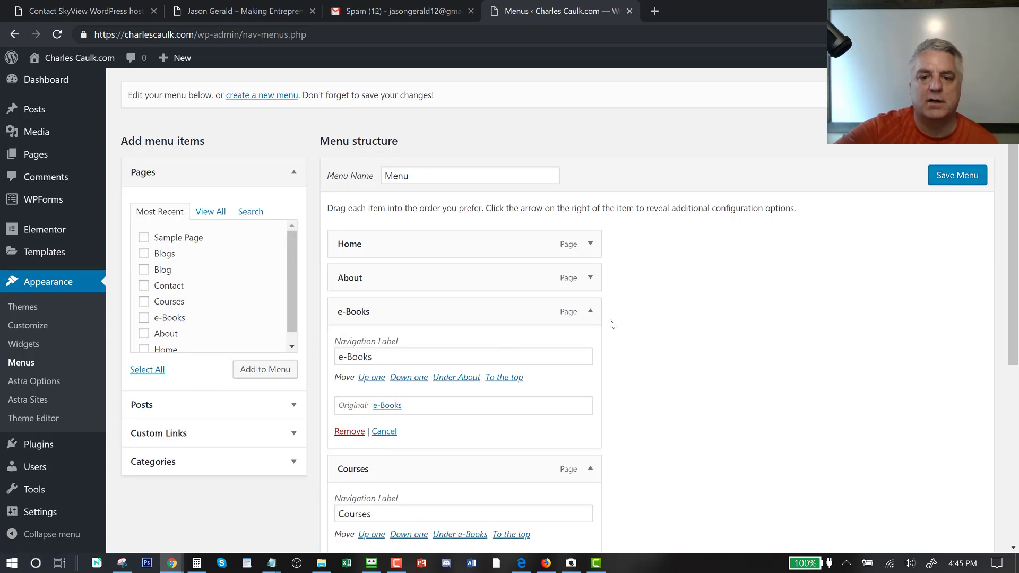
left_click(590, 312)
Open Astra Options, discarding the unsaved menu changes, and look through the customizer links and available Astra Pro modules.
mouse_move(51, 259)
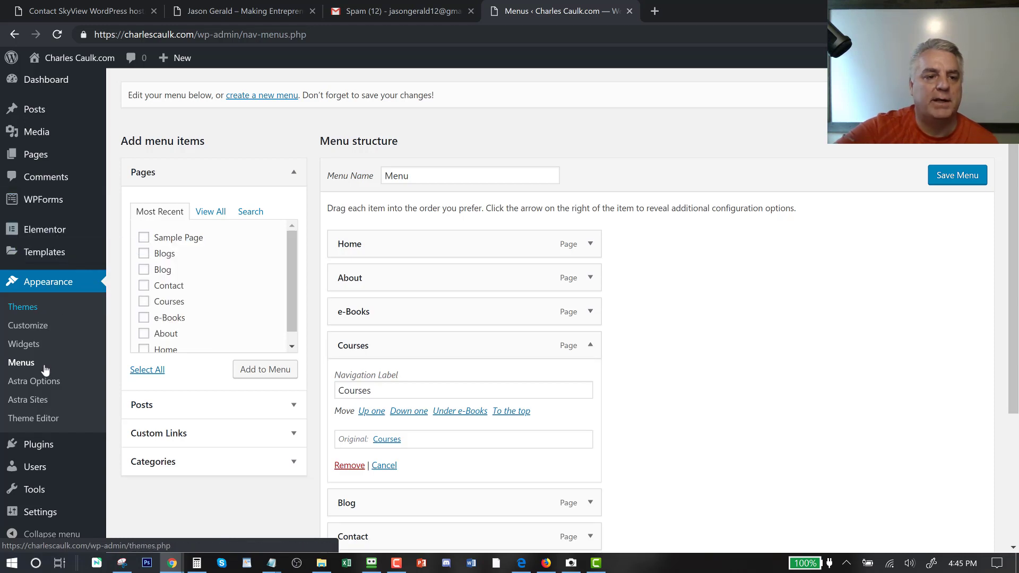
left_click(44, 386)
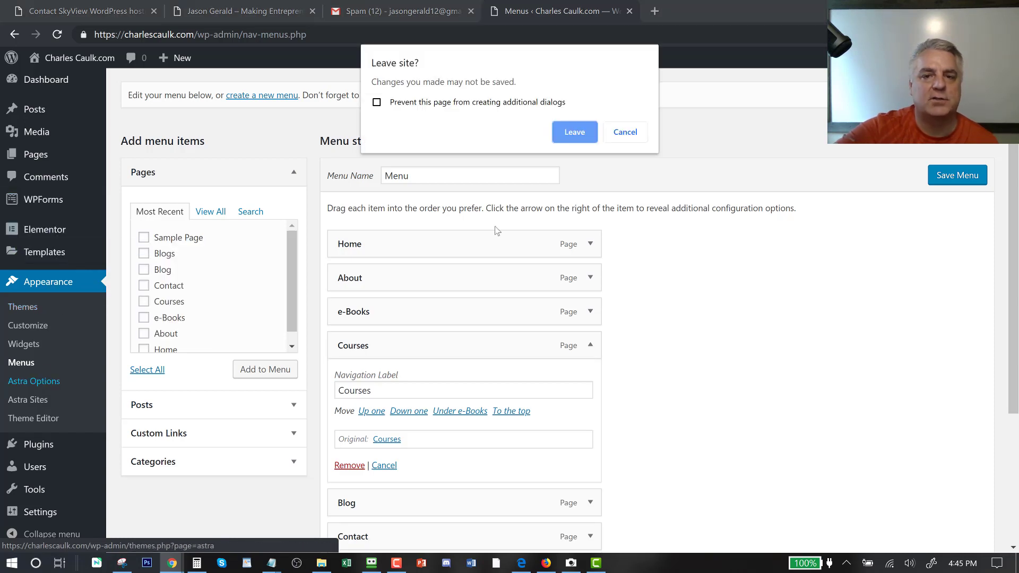
left_click(581, 135)
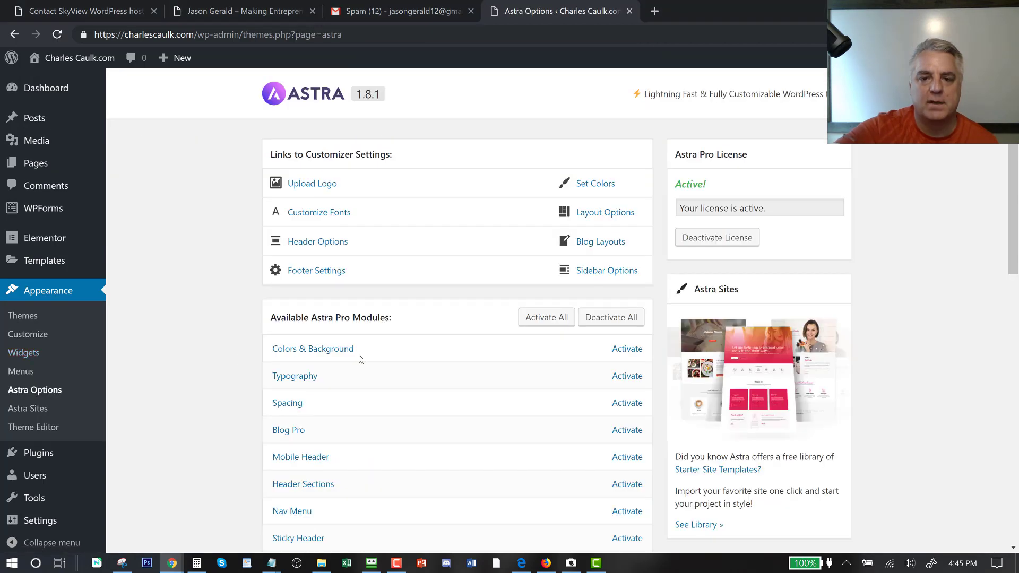
scroll(360, 359, "down", 3)
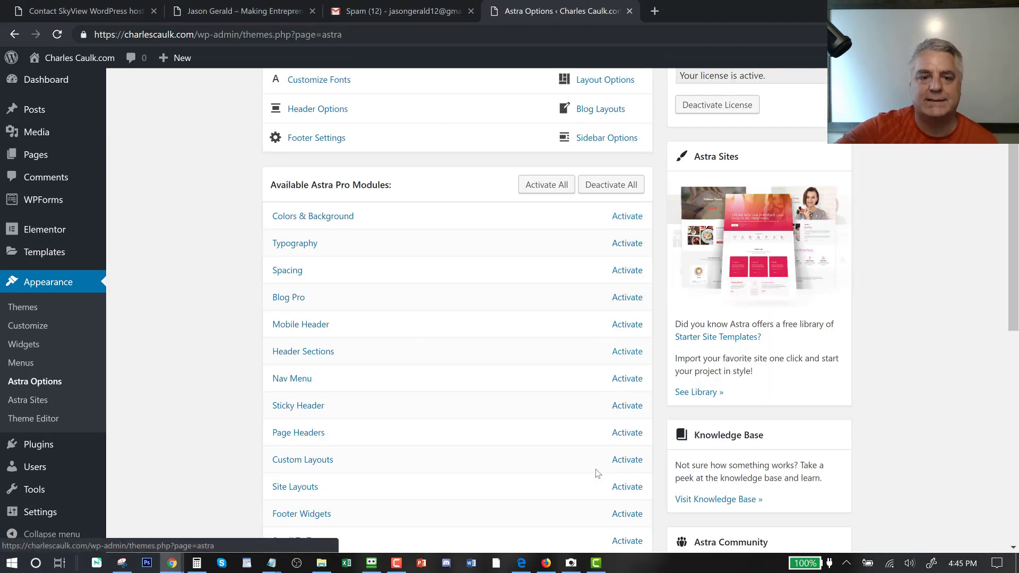
scroll(599, 489, "down", 3)
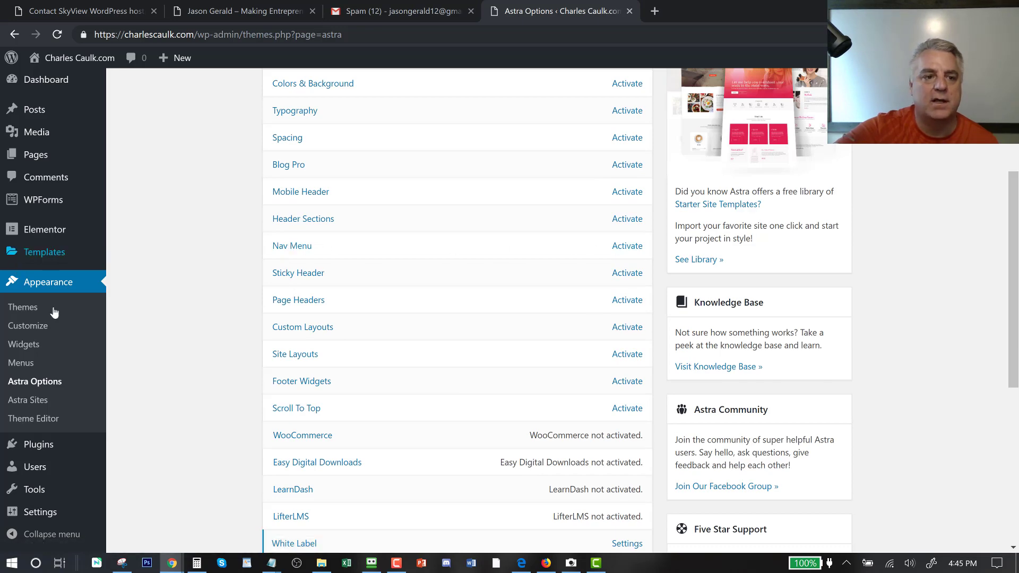
scroll(500, 346, "up", 5)
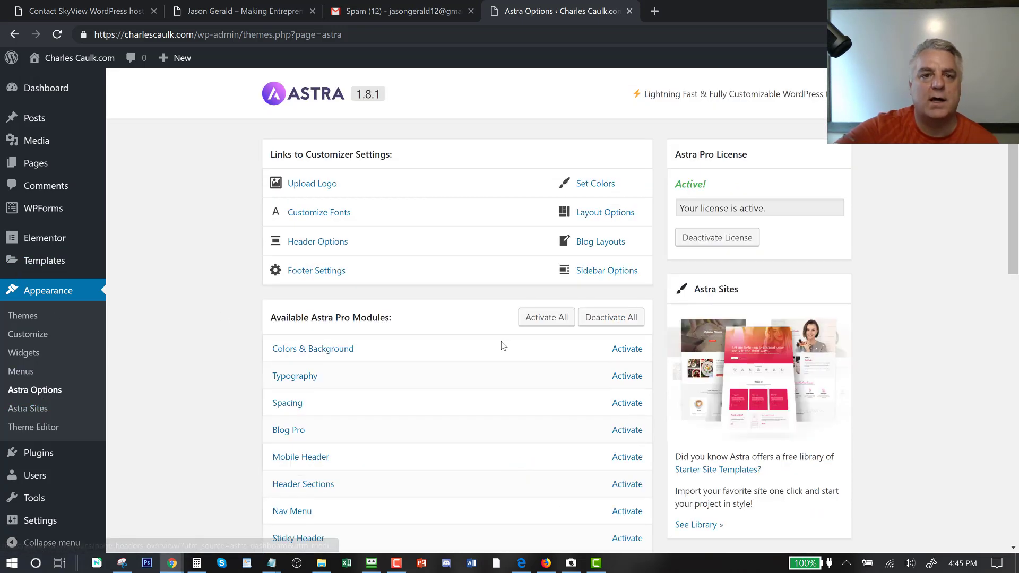
scroll(480, 346, "down", 5)
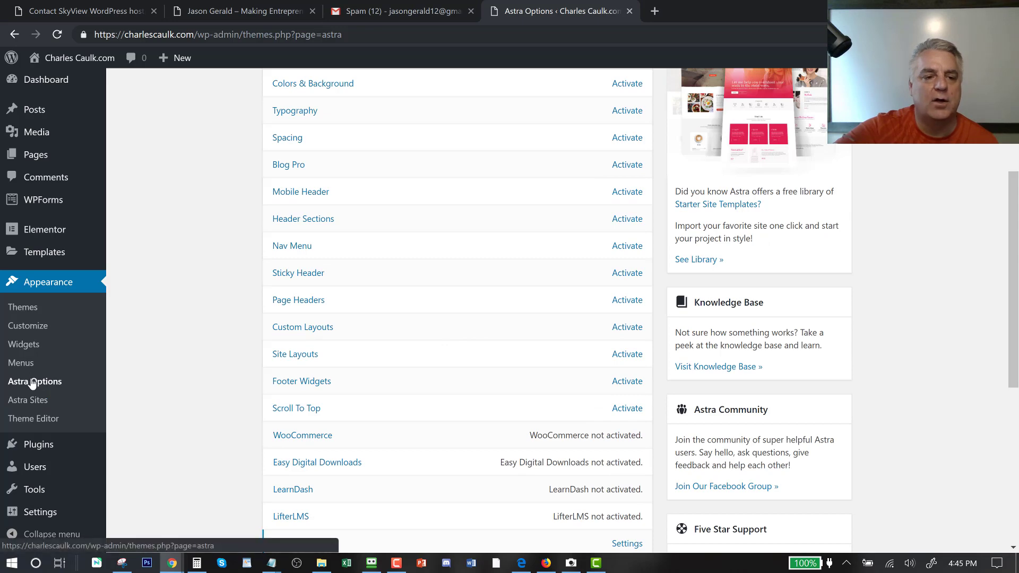
scroll(445, 349, "down", 5)
scroll(445, 355, "up", 10)
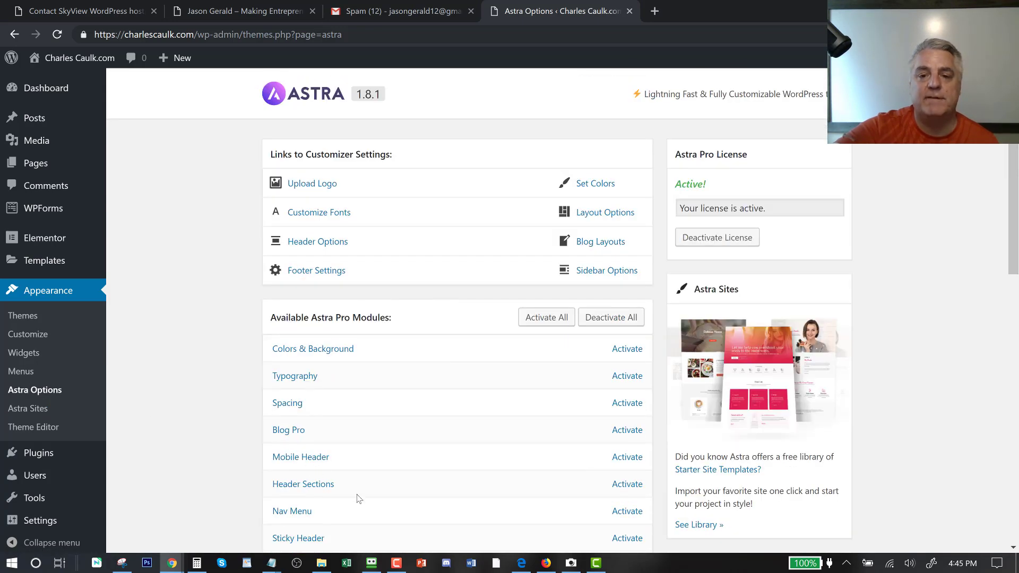
scroll(412, 360, "down", 1)
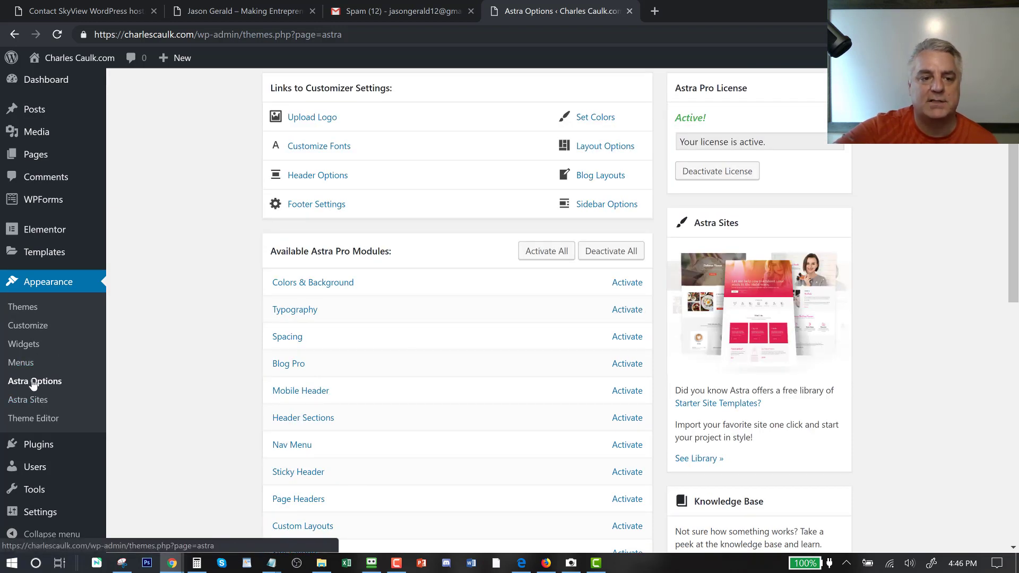
Open the Astra Sites library and browse through its starter site templates.
left_click(27, 405)
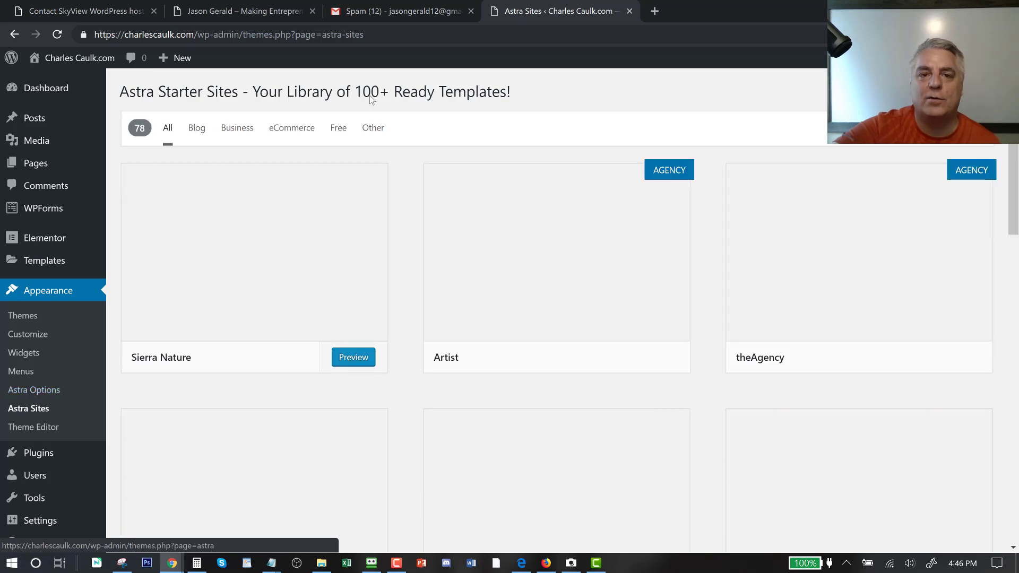
scroll(398, 412, "down", 15)
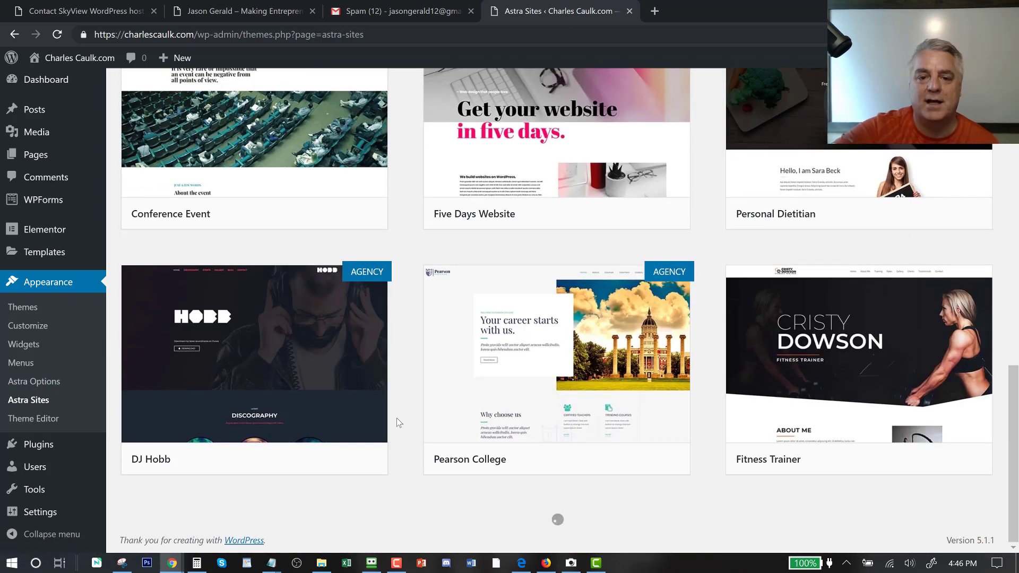
mouse_move(609, 317)
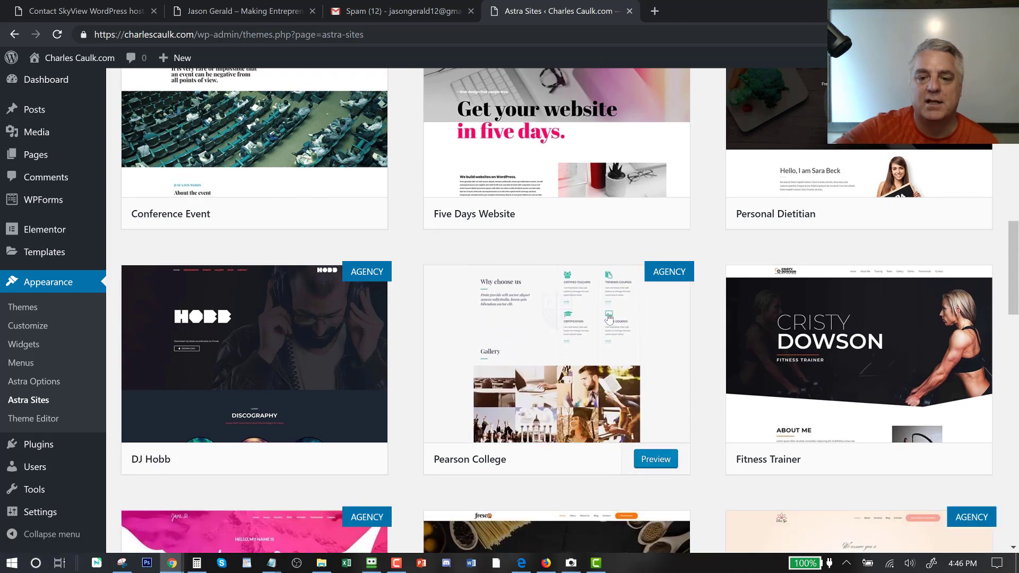
scroll(609, 317, "down", 20)
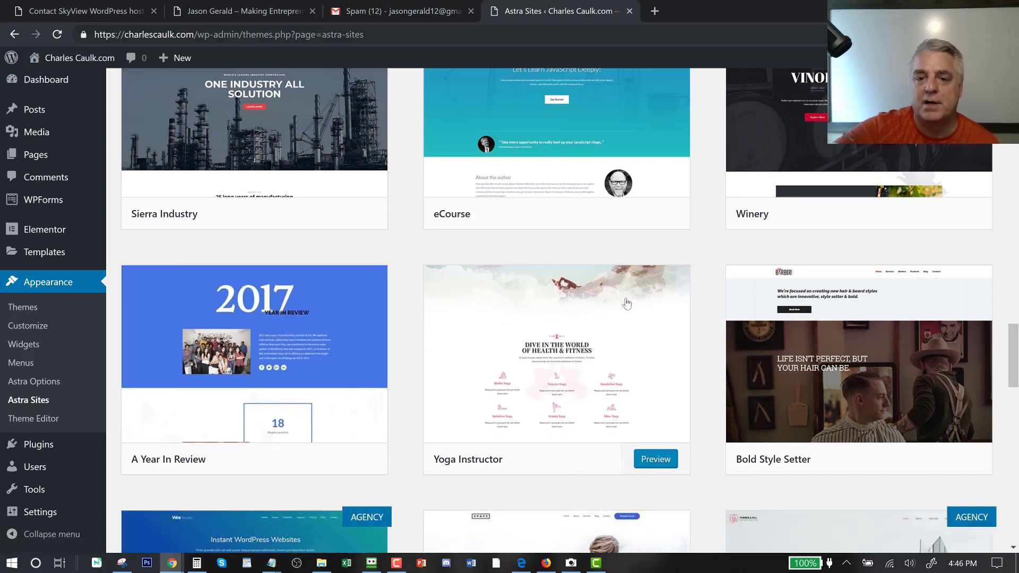
scroll(626, 306, "down", 18)
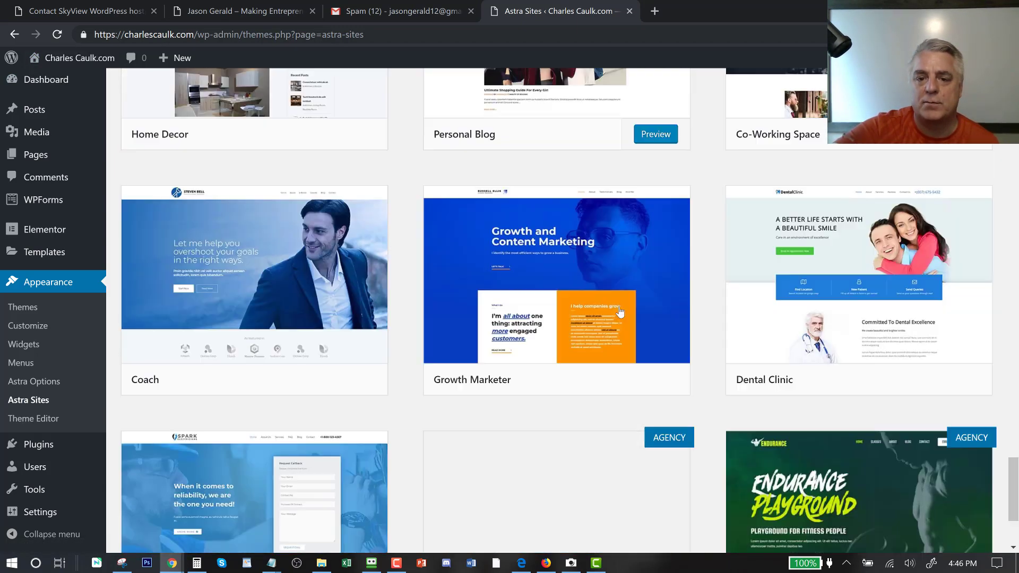
scroll(620, 312, "down", 3)
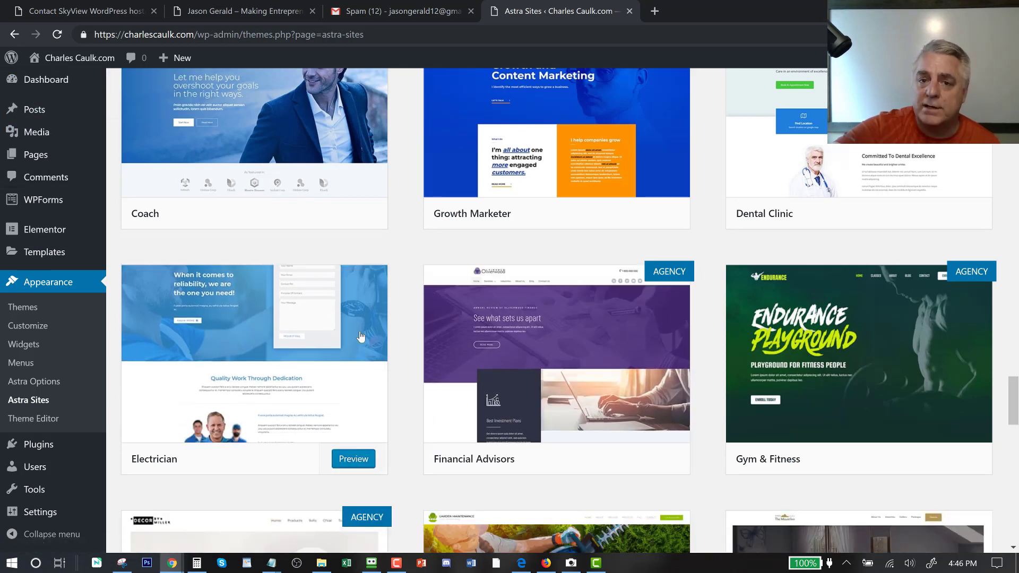
scroll(544, 399, "up", 5)
scroll(545, 399, "up", 20)
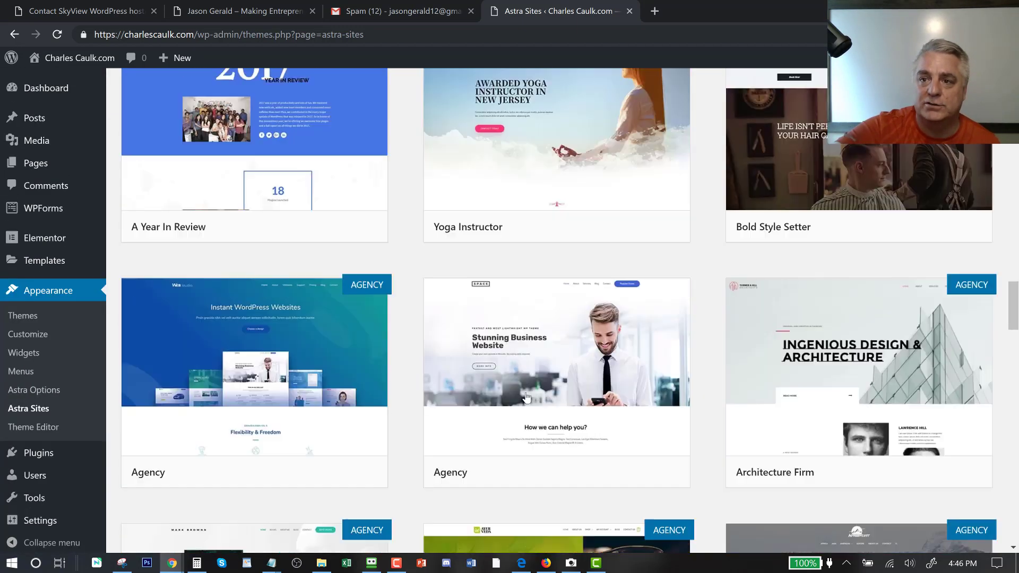
scroll(510, 403, "up", 10)
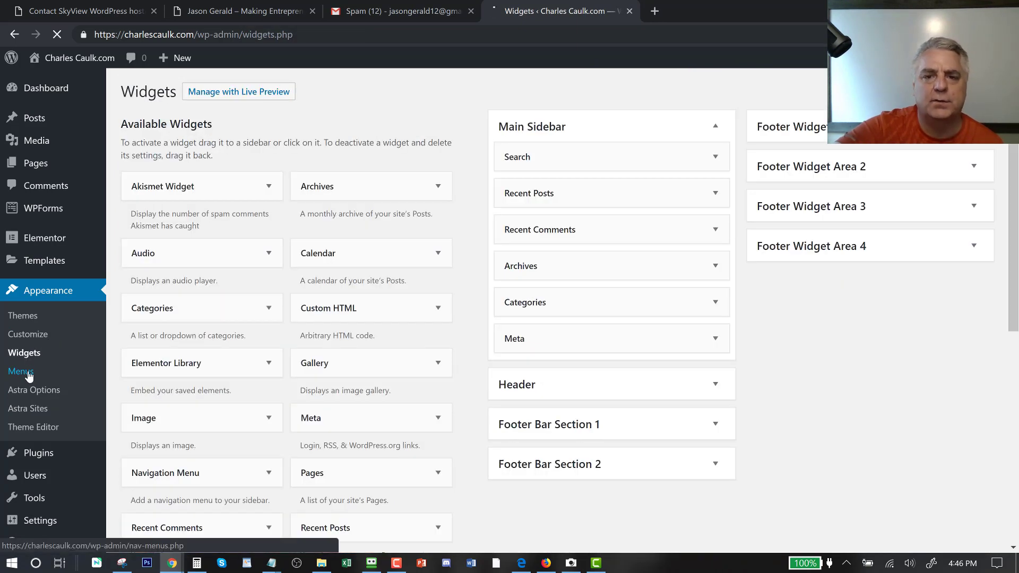
Return to the Menus page, view and collapse the settings of the Home and About items, and save the menu.
left_click(29, 376)
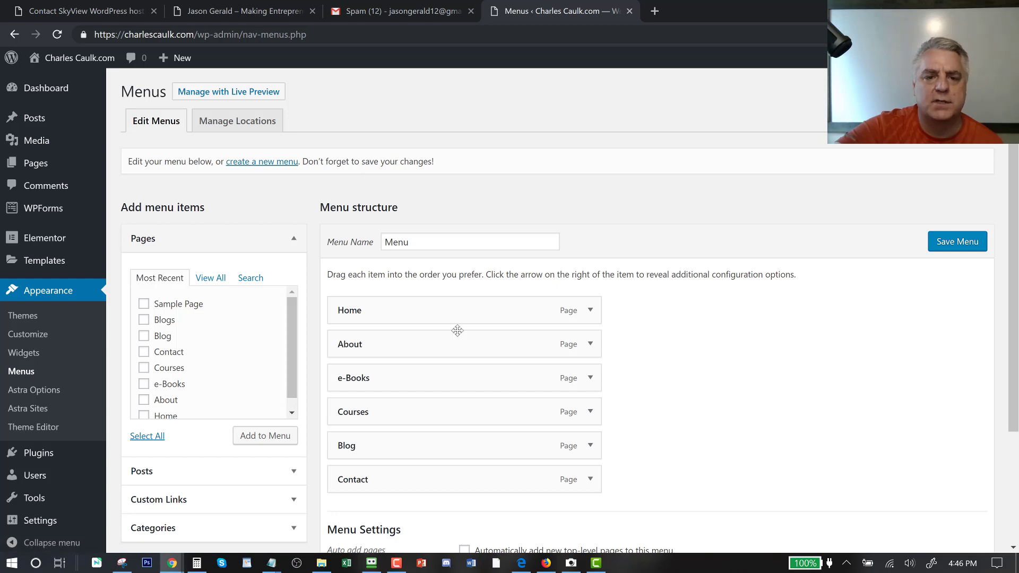
left_click(590, 311)
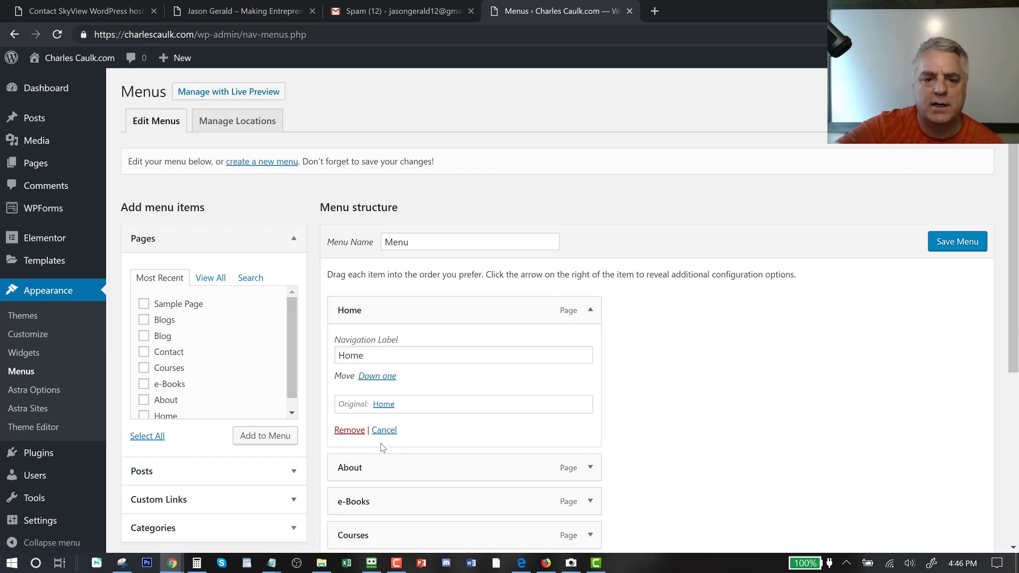
scroll(430, 439, "down", 1)
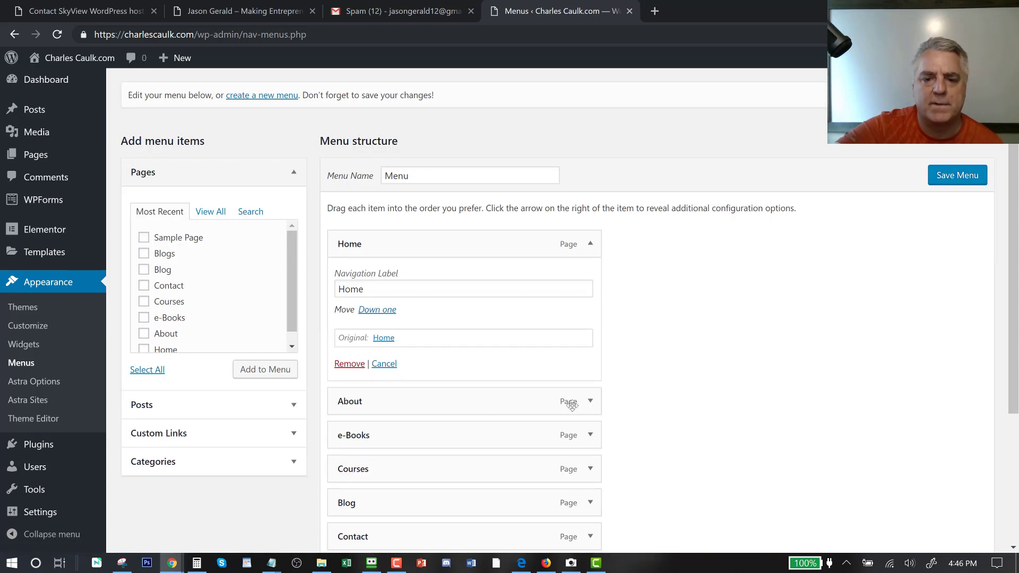
left_click(591, 402)
scroll(489, 405, "down", 1)
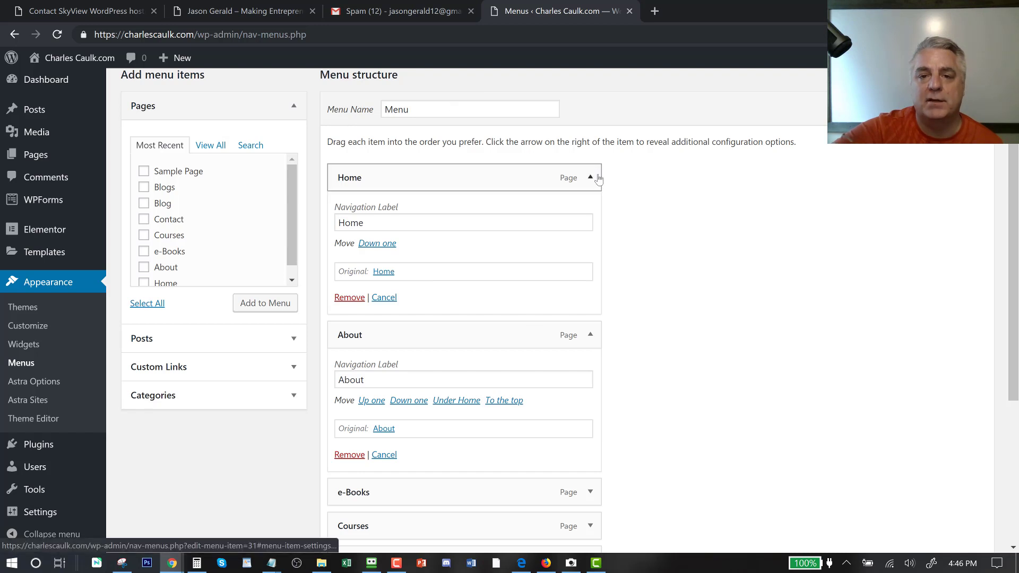
left_click(583, 182)
left_click(588, 212)
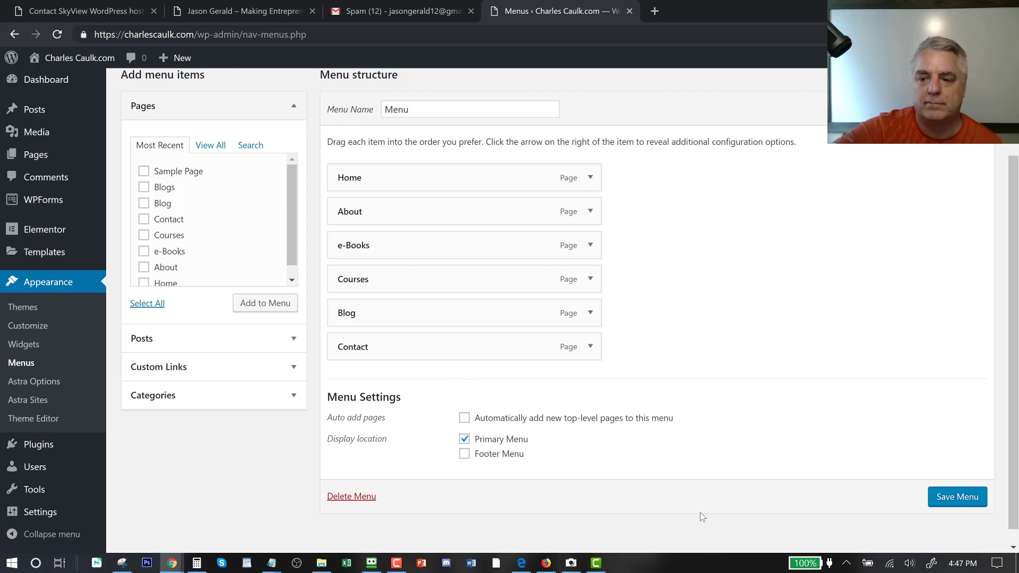
left_click(948, 495)
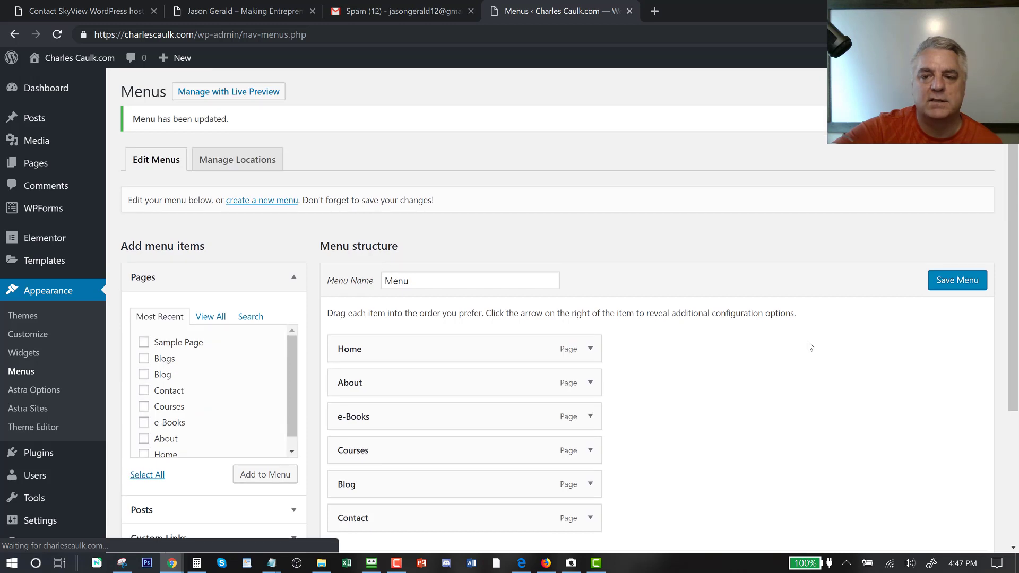
Expand the e-Books menu item to view its settings and collapse it again.
scroll(753, 325, "down", 3)
left_click(591, 228)
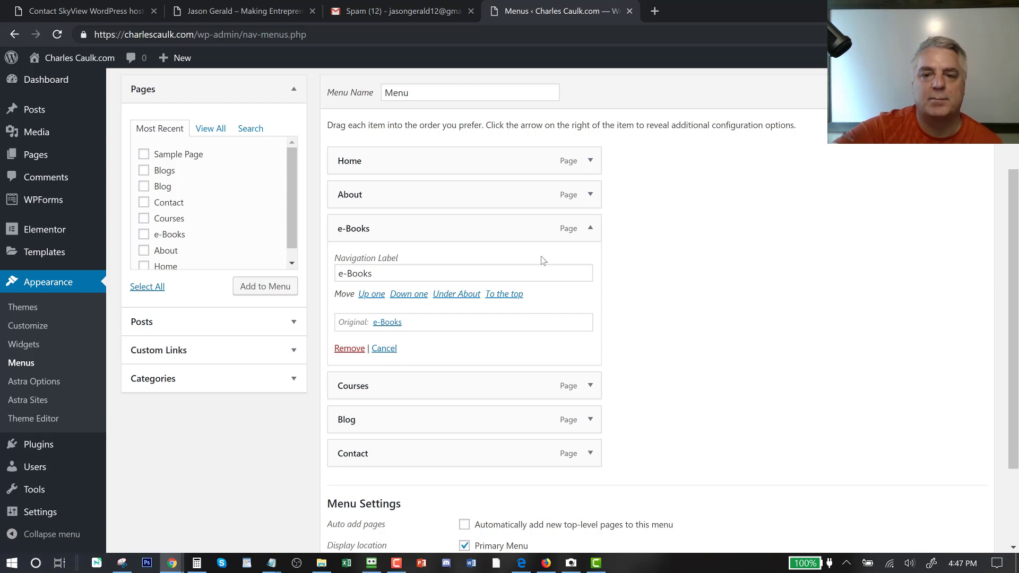
left_click(590, 228)
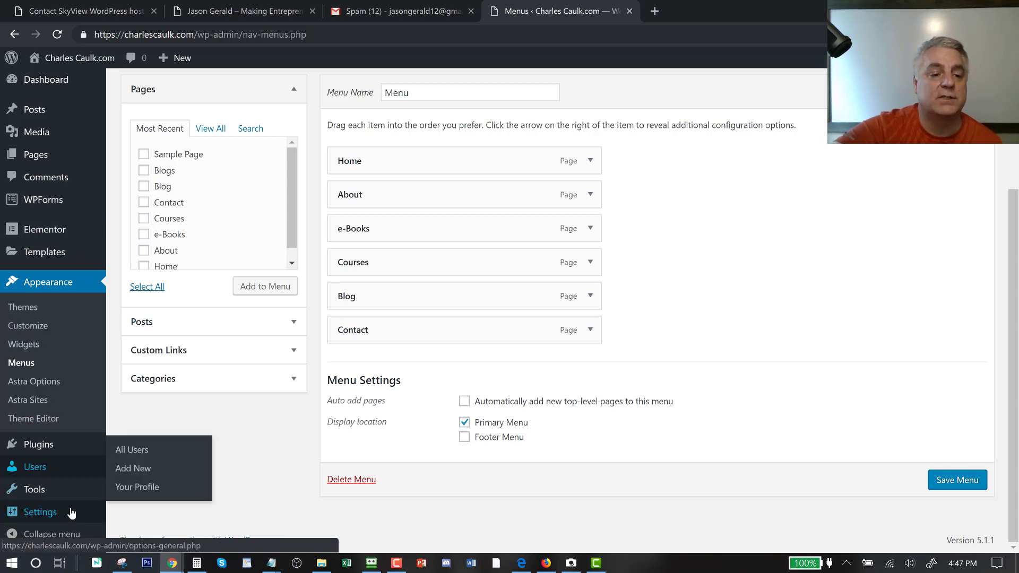
Search the plugins for "google an", install and activate Google Analytics Dashboard for WP by ExactMetrics, and open its settings.
mouse_move(47, 148)
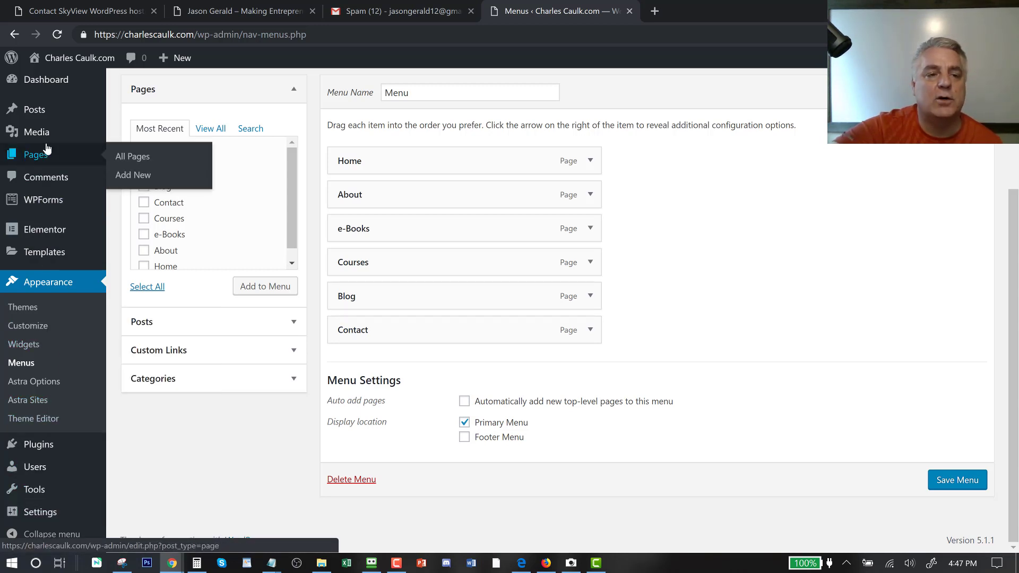
left_click(43, 84)
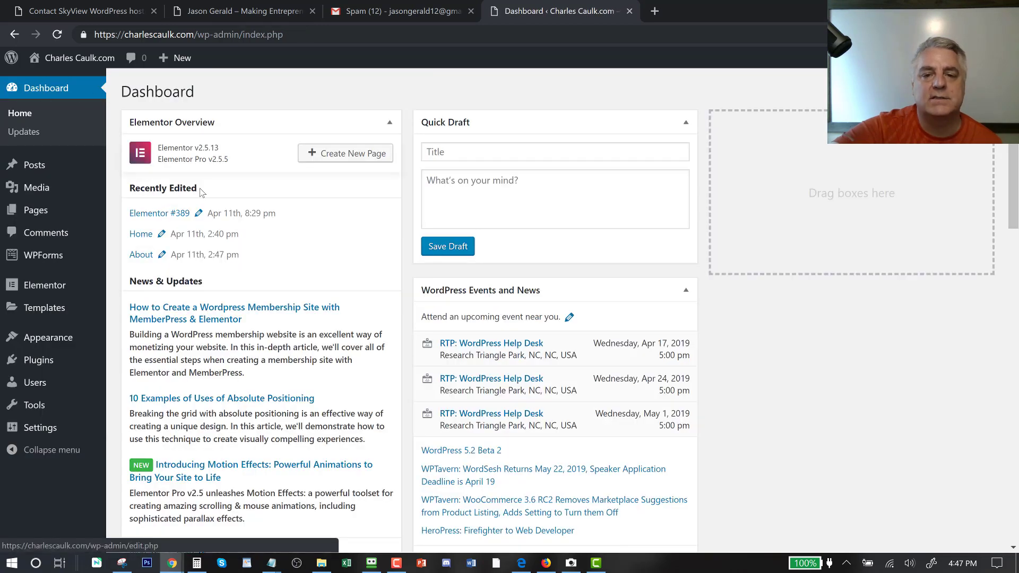
left_click(48, 366)
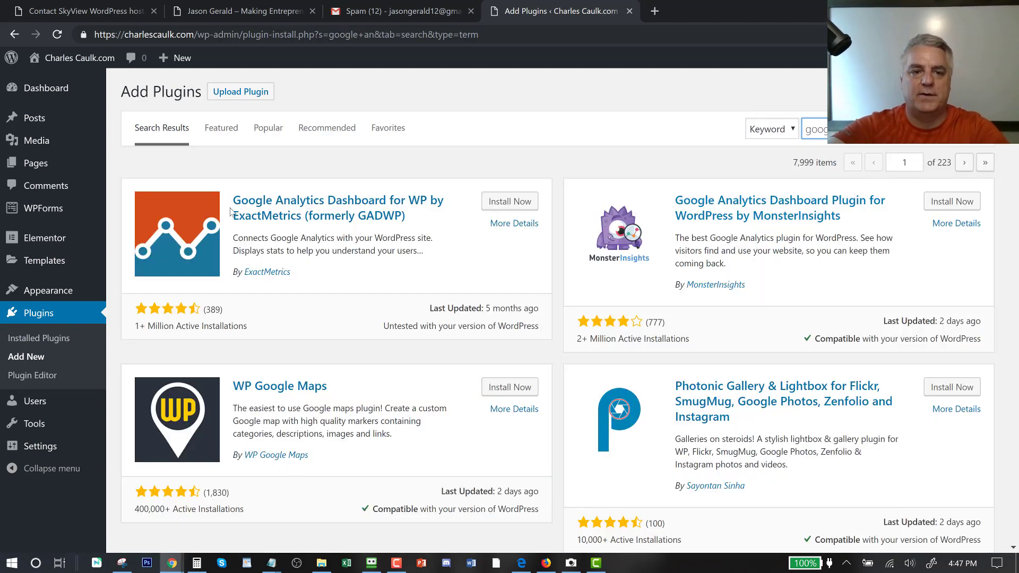
left_click(510, 201)
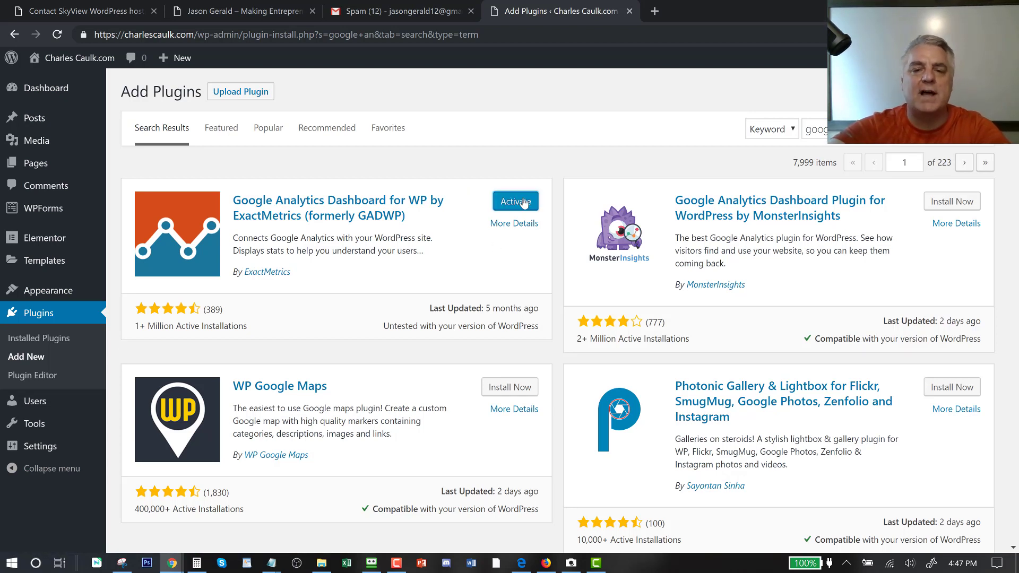
left_click(514, 202)
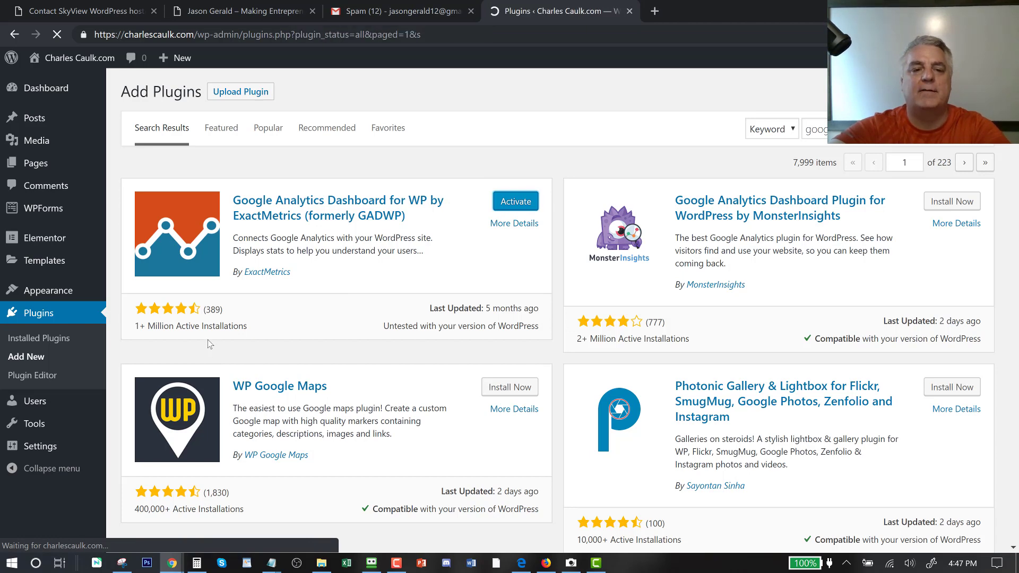
scroll(165, 294, "down", 4)
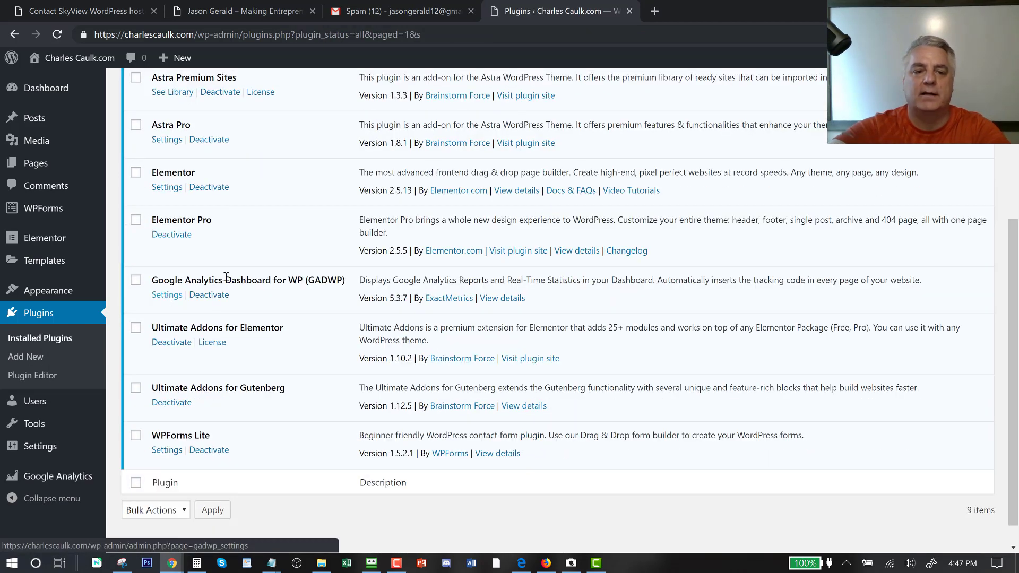
left_click(163, 300)
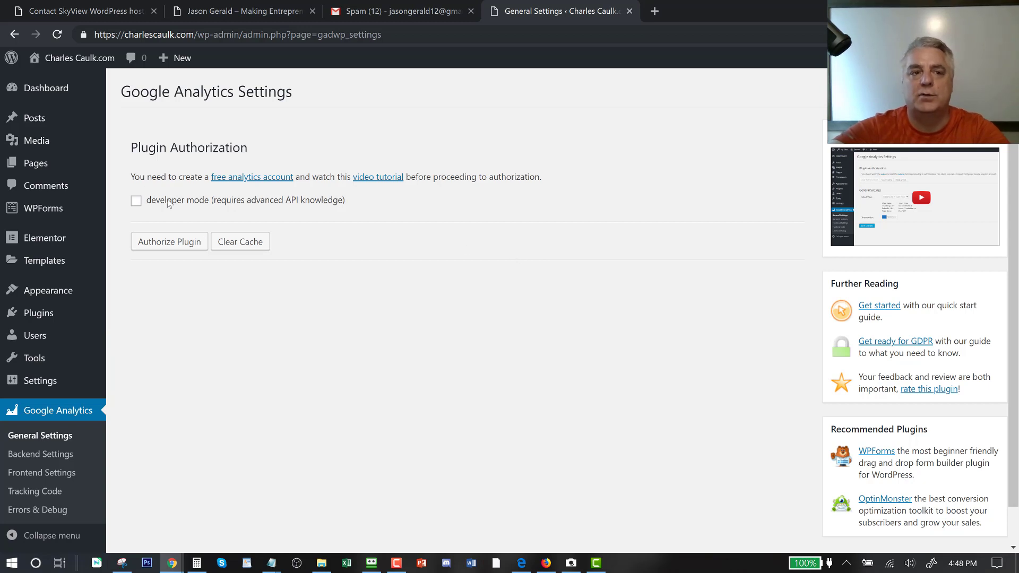
Create a new page from the Pages list and title it "Optin".
mouse_move(96, 144)
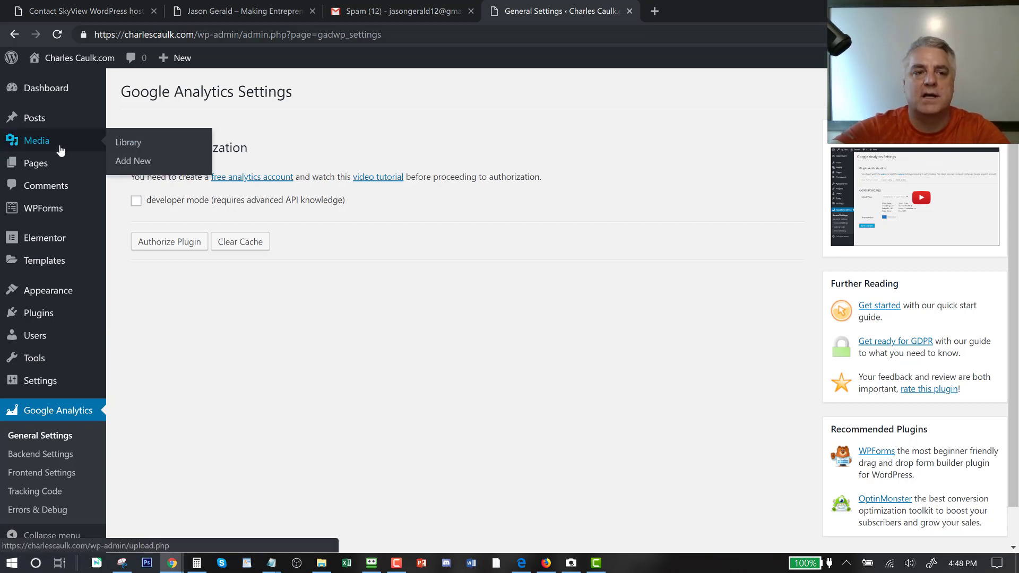
left_click(38, 168)
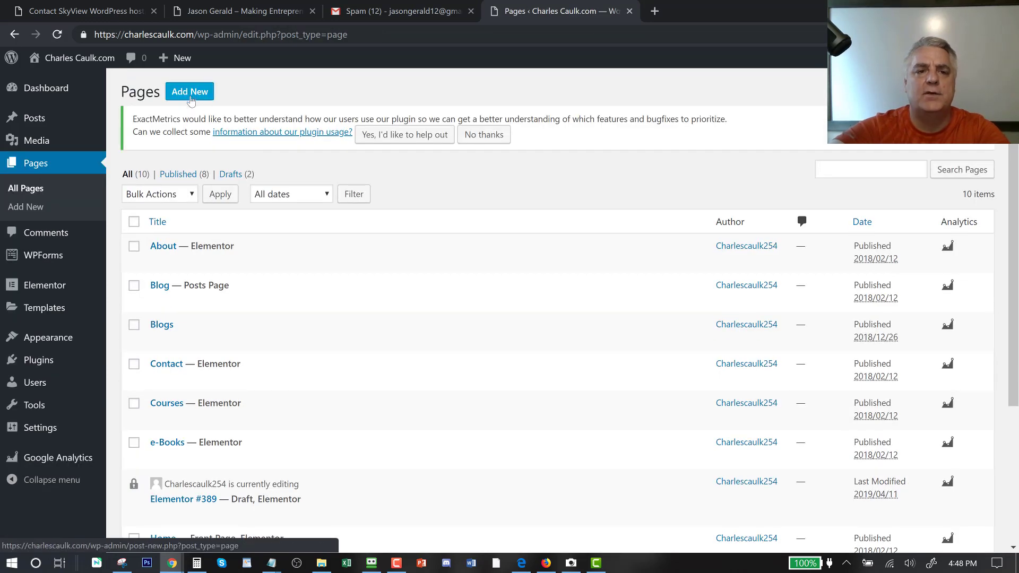
left_click(189, 91)
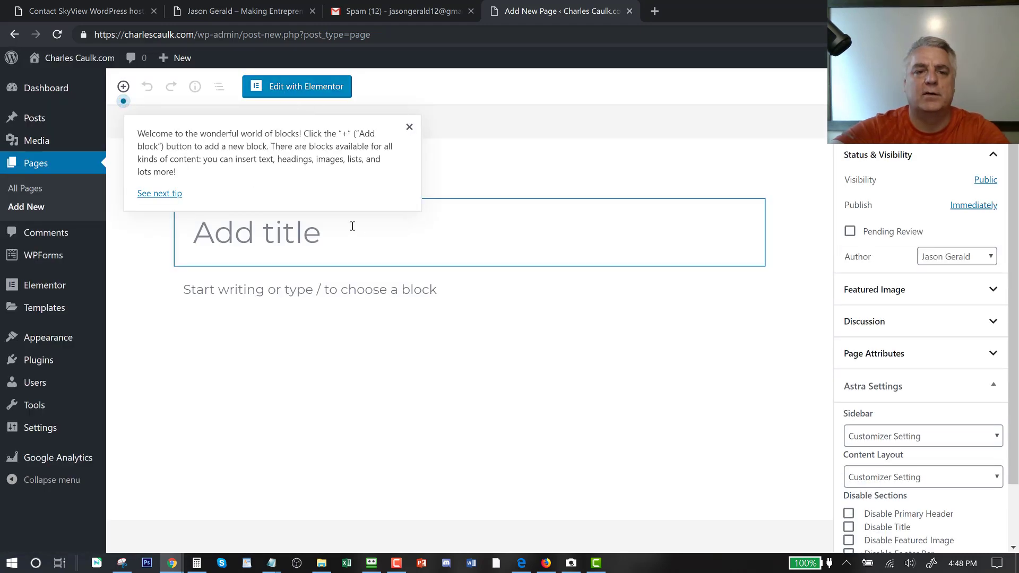
type("Optin")
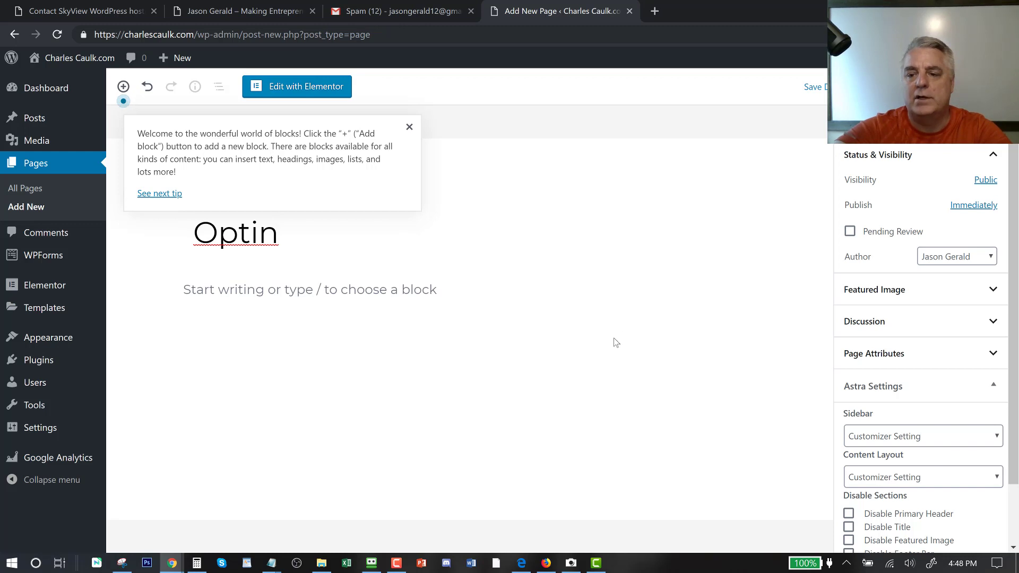
Set the page's Astra sidebar to No Sidebar and view the content layout choices, leaving Customizer Setting.
left_click(898, 438)
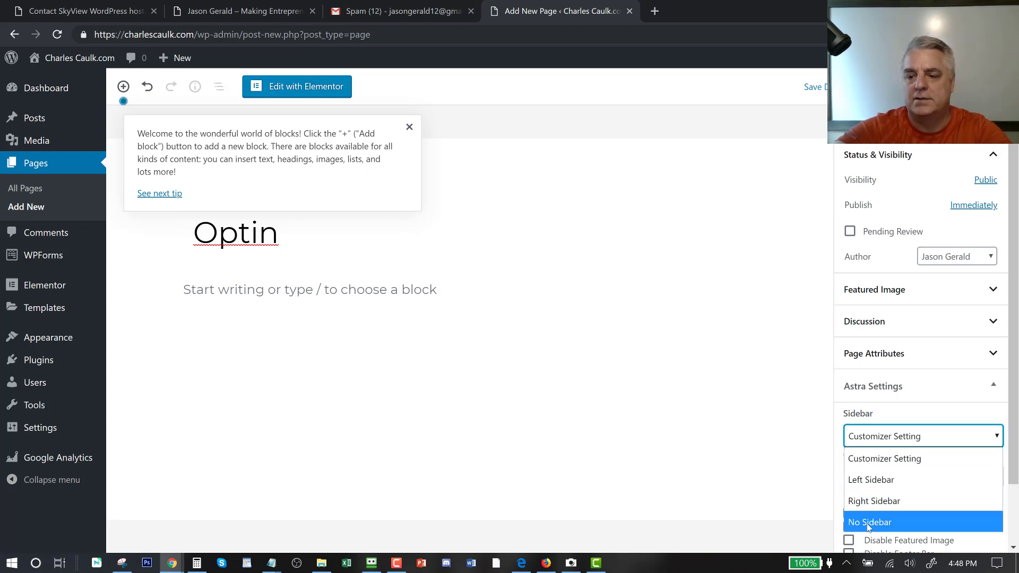
left_click(869, 523)
left_click(876, 477)
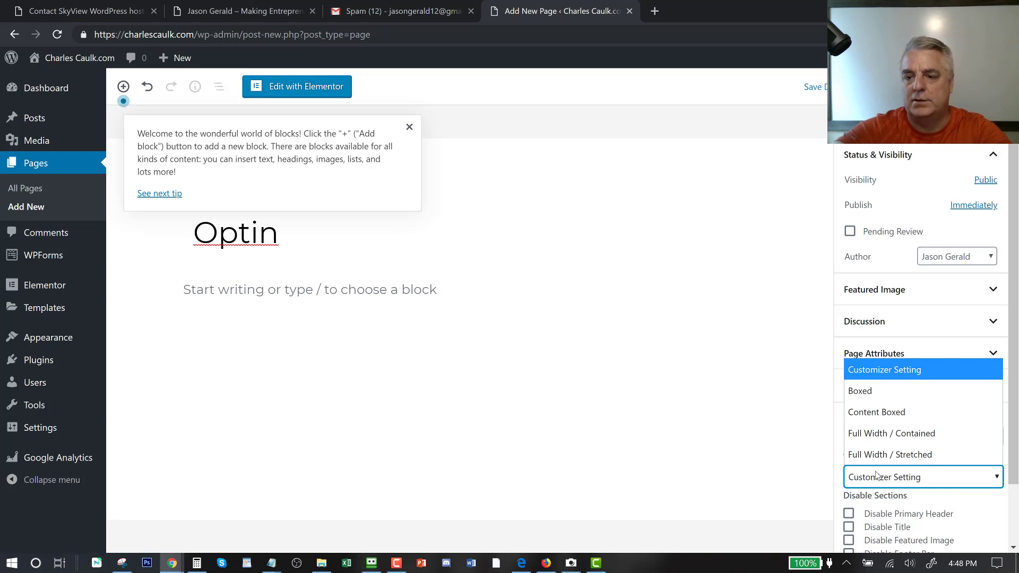
left_click(726, 482)
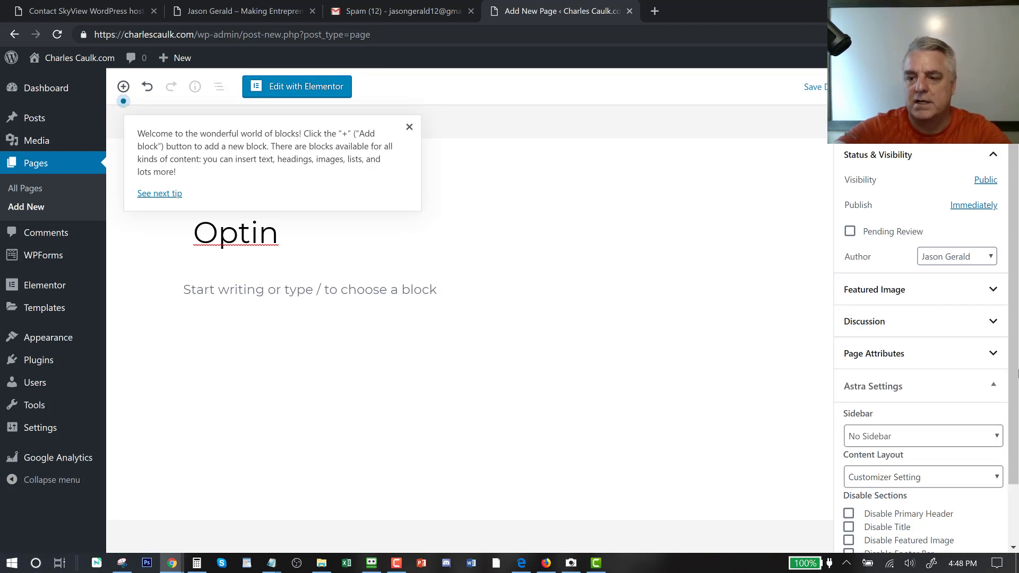
Disable the primary header, title, featured image, footer bar and breadcrumb in the page's Astra settings.
scroll(1015, 230, "down", 2)
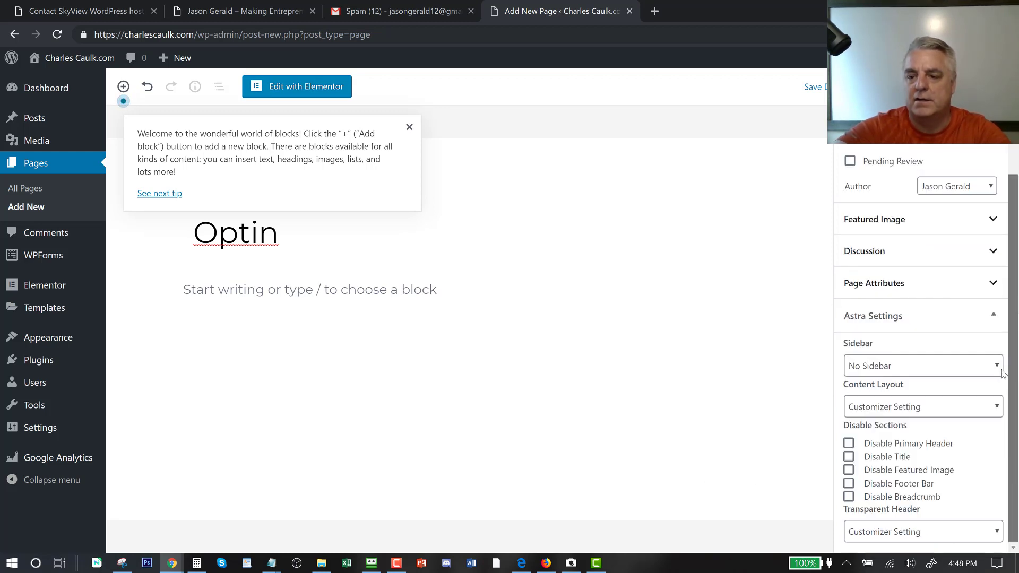
left_click(849, 444)
left_click(849, 457)
left_click(849, 470)
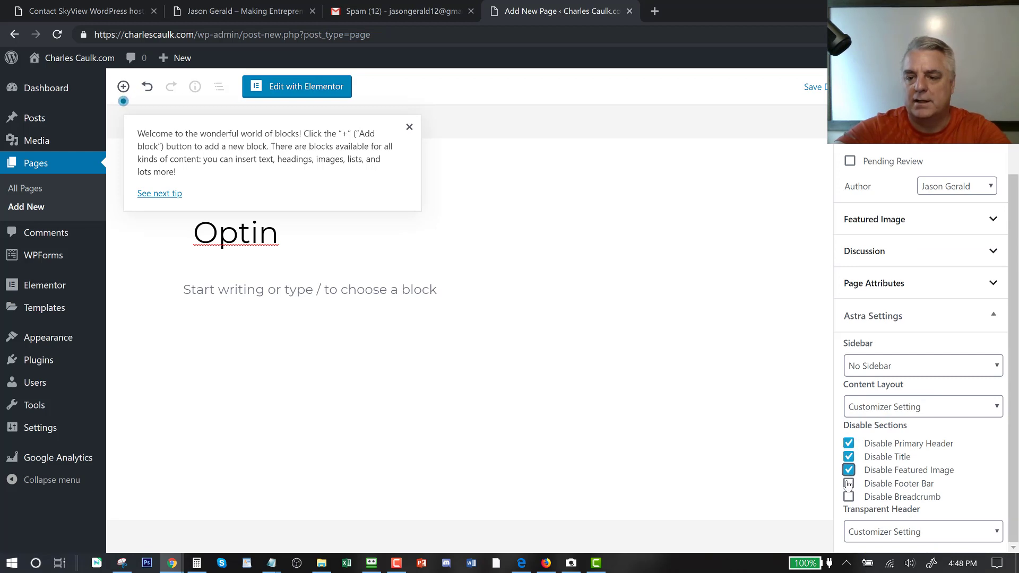
left_click(849, 483)
left_click(849, 496)
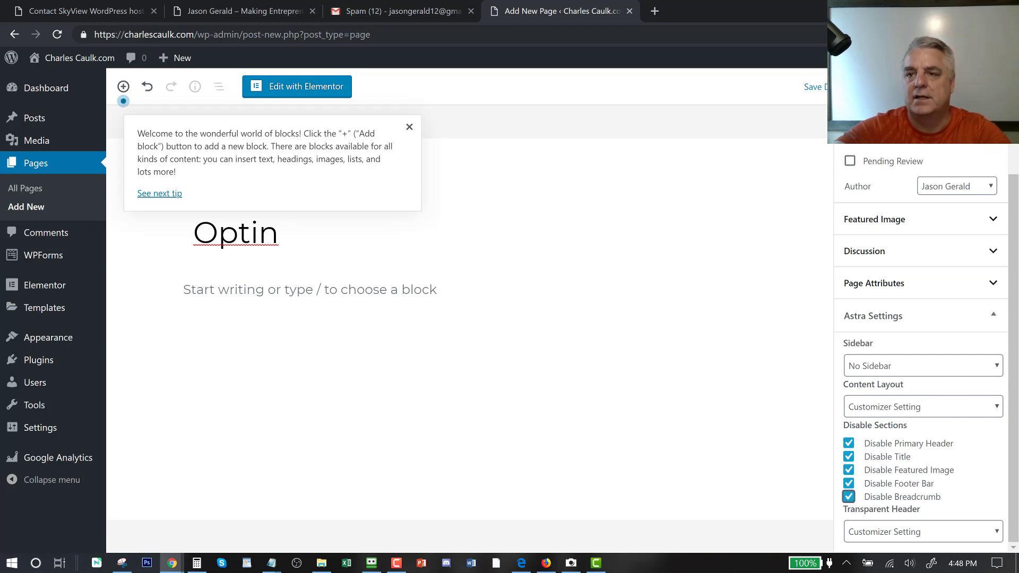
Open the Optin page in the Elementor editor and display its page settings.
left_click(913, 87)
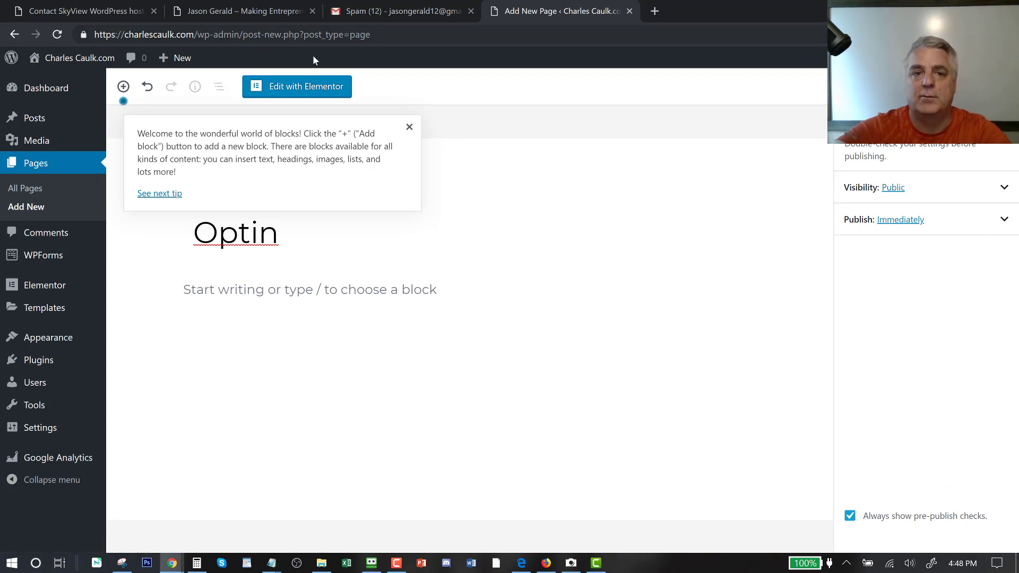
left_click(337, 95)
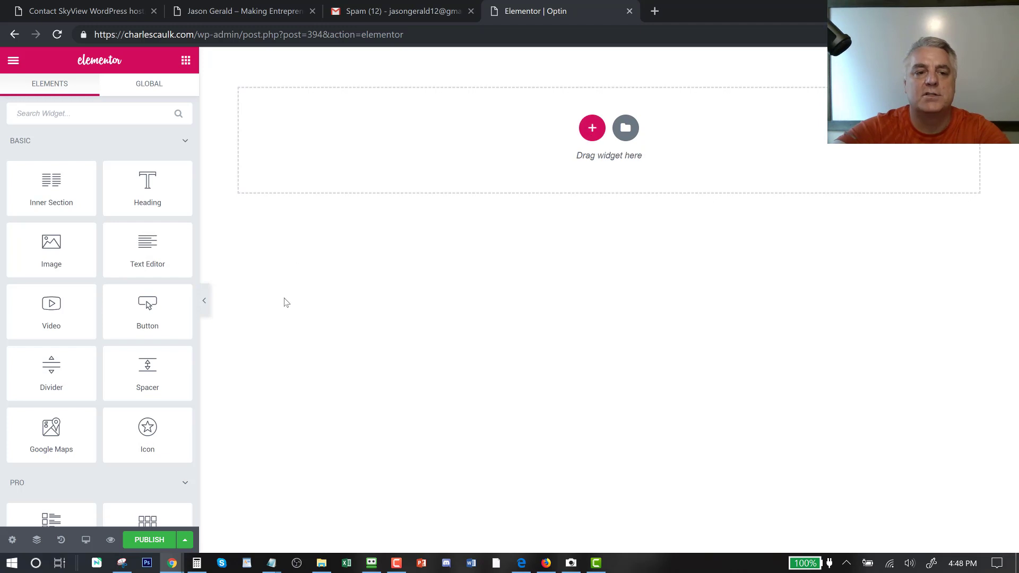
left_click(13, 61)
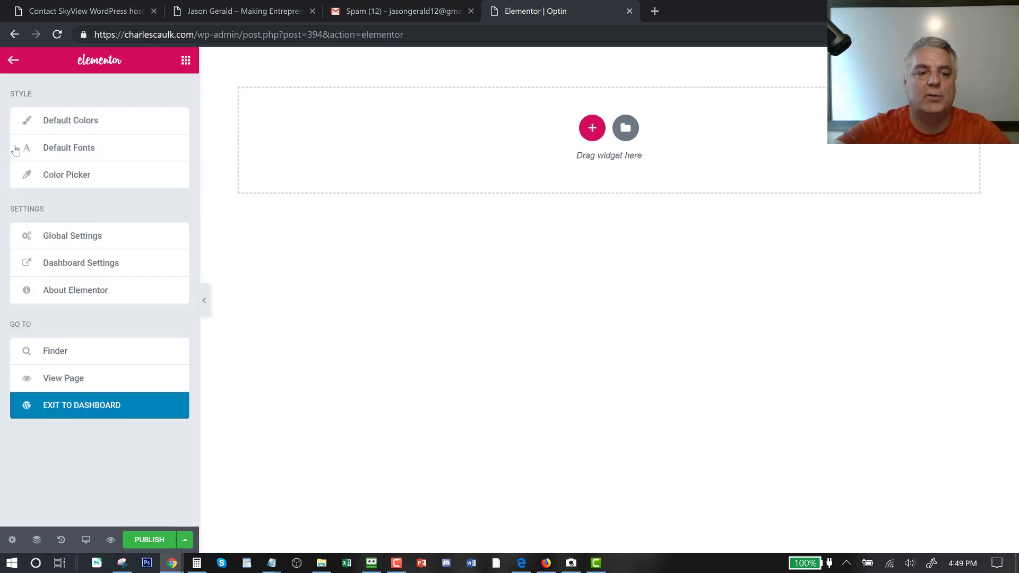
left_click(12, 540)
Start a file upload for the page's featured image and look through the Image 2 folder.
left_click(90, 295)
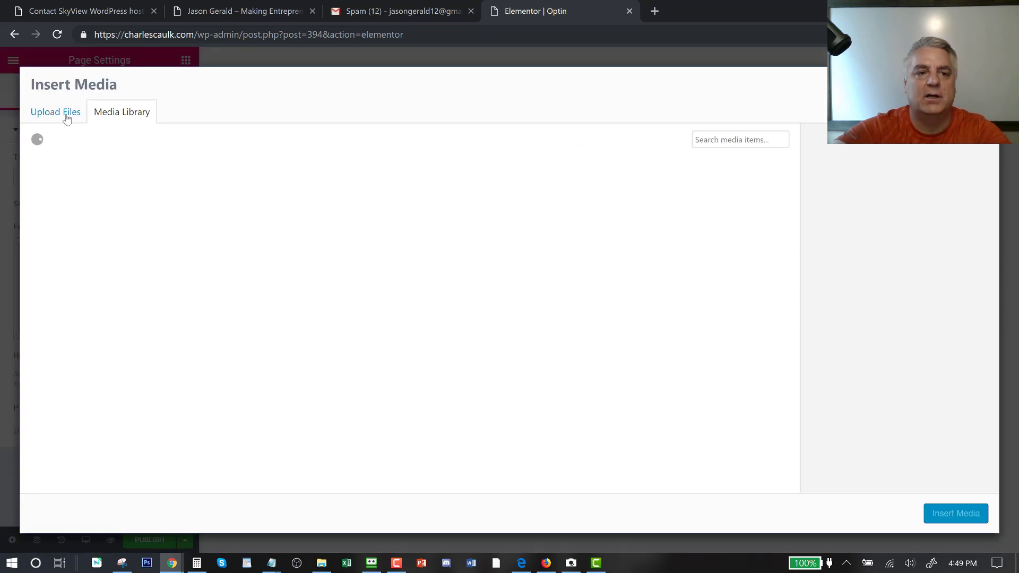
left_click(64, 112)
left_click(97, 113)
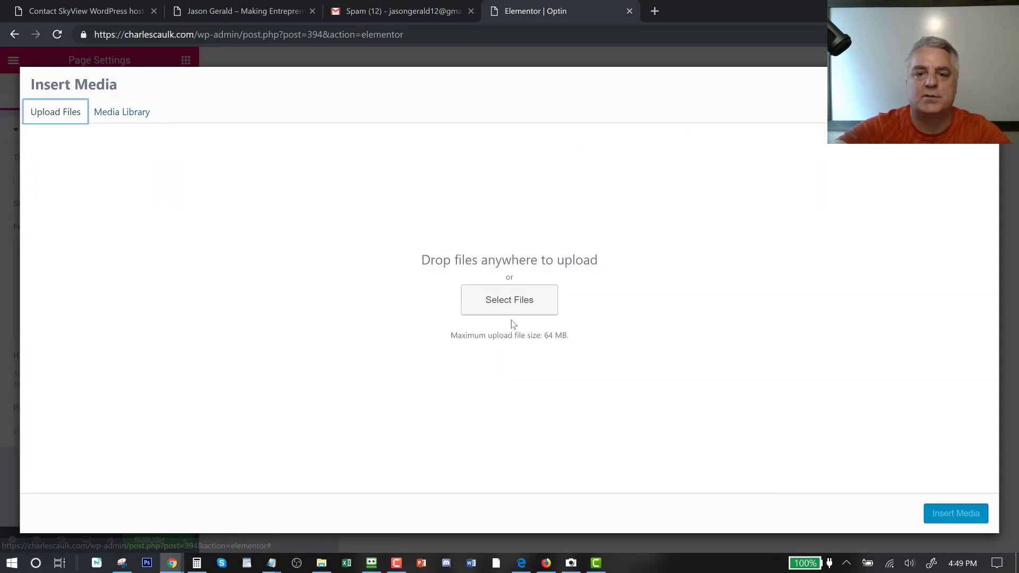
left_click(510, 298)
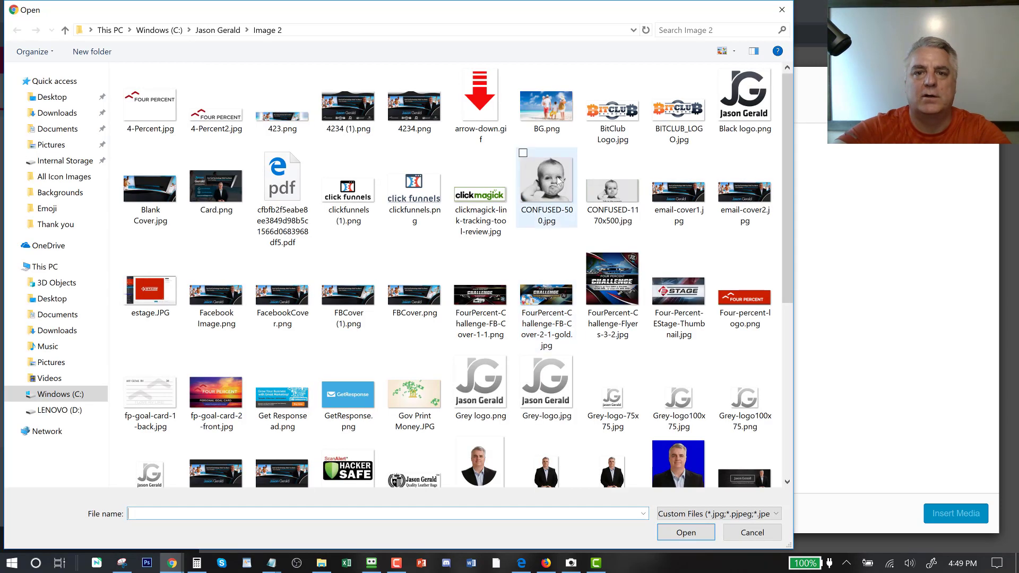
left_click(547, 106)
scroll(377, 329, "down", 6)
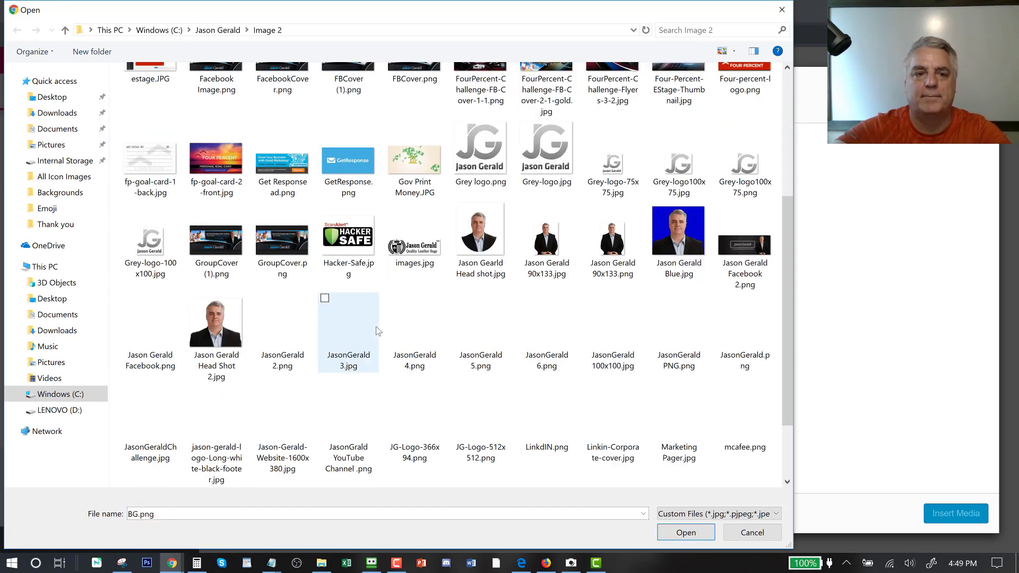
scroll(376, 327, "up", 5)
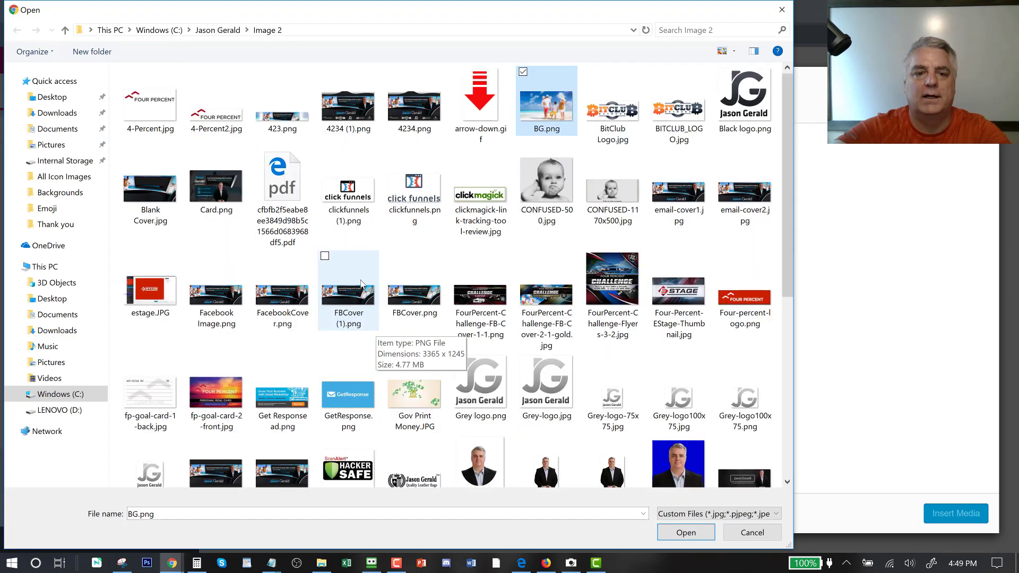
key("alt+Up")
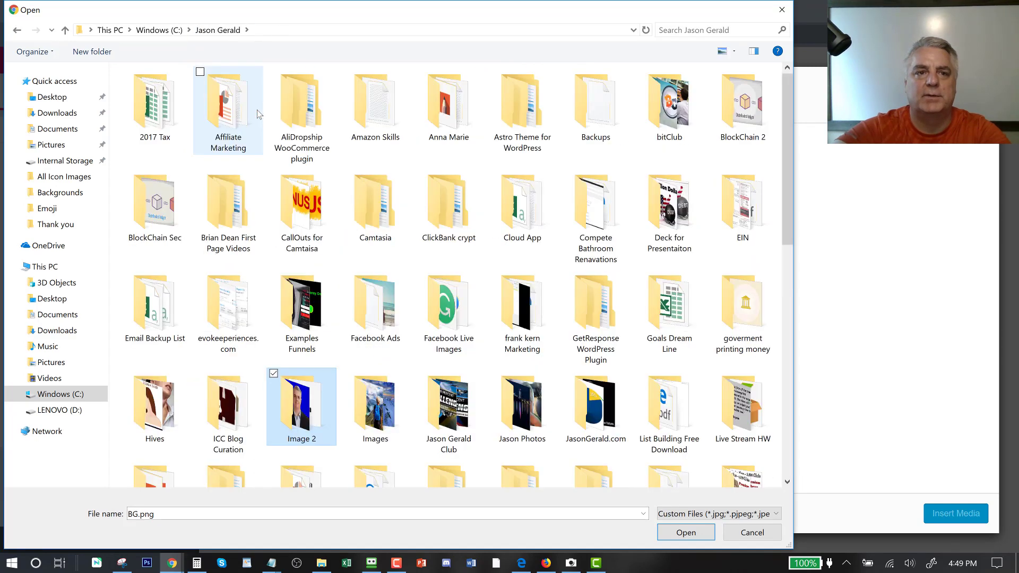
Upload fashion-985556.jpg from the Images Big folder and insert it as the page's featured image.
left_click(469, 224)
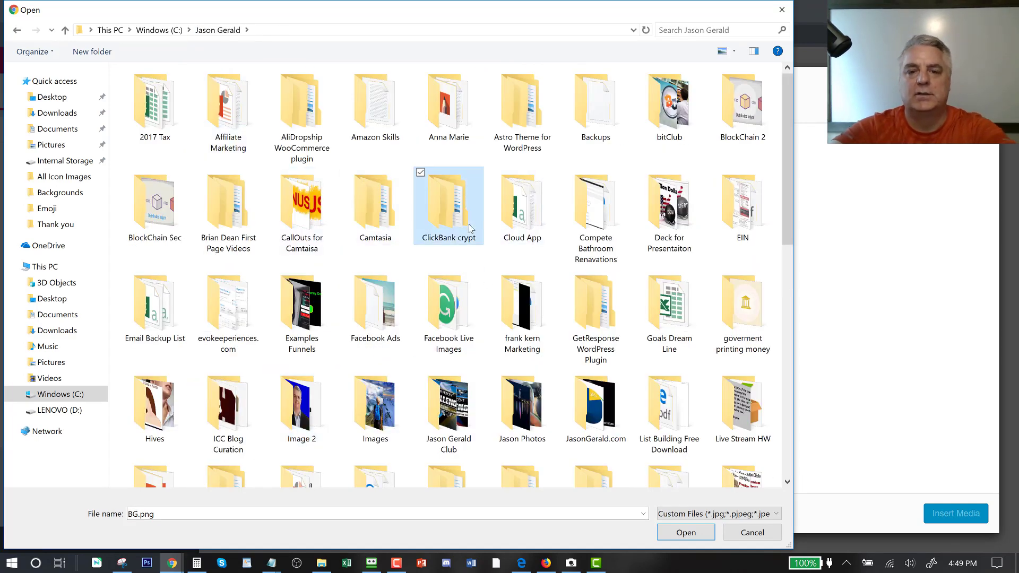
key("Down")
key("Down")
key("Right")
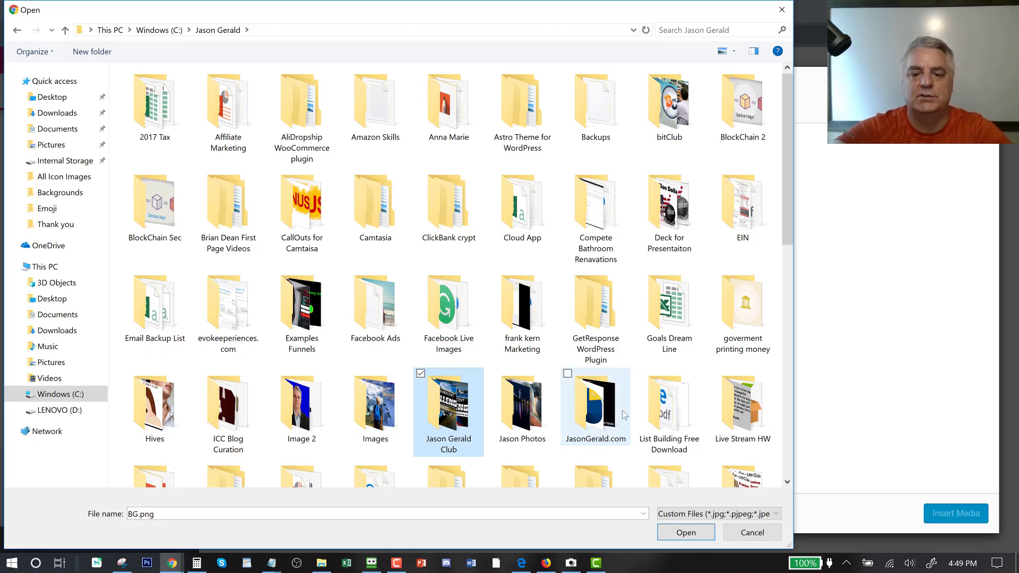
key("Return")
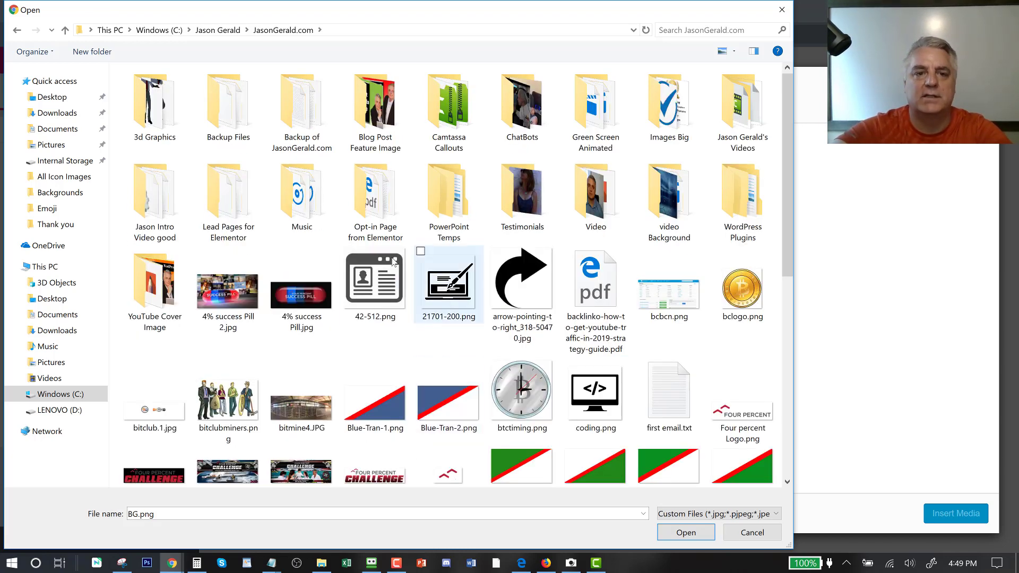
double_click(680, 111)
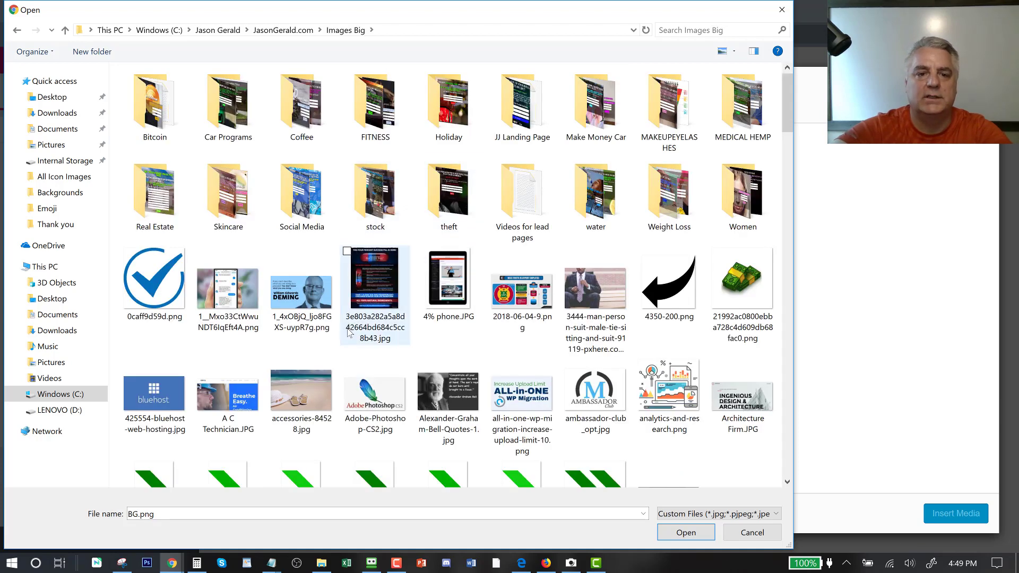
scroll(348, 339, "down", 10)
double_click(595, 263)
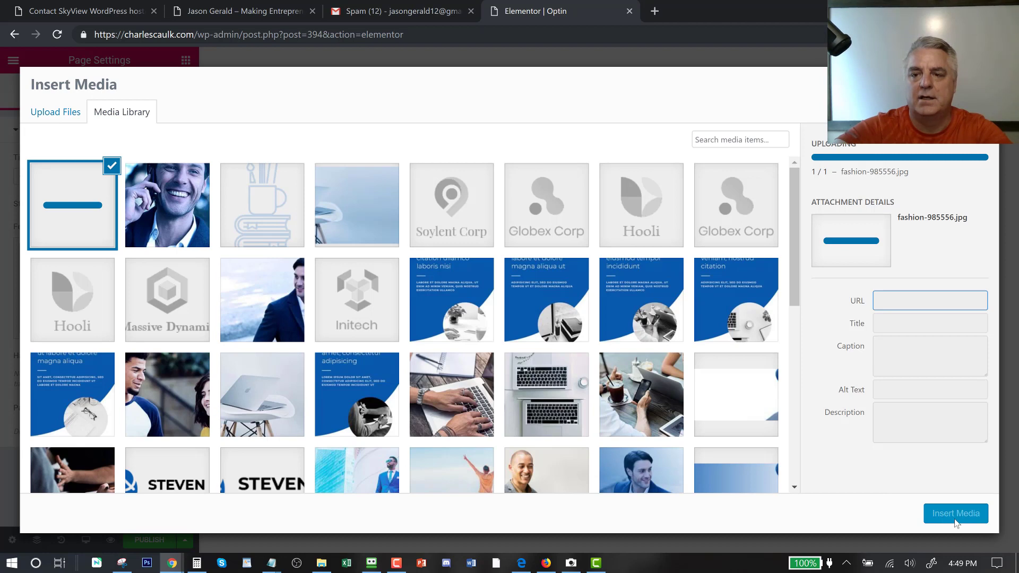
left_click(956, 519)
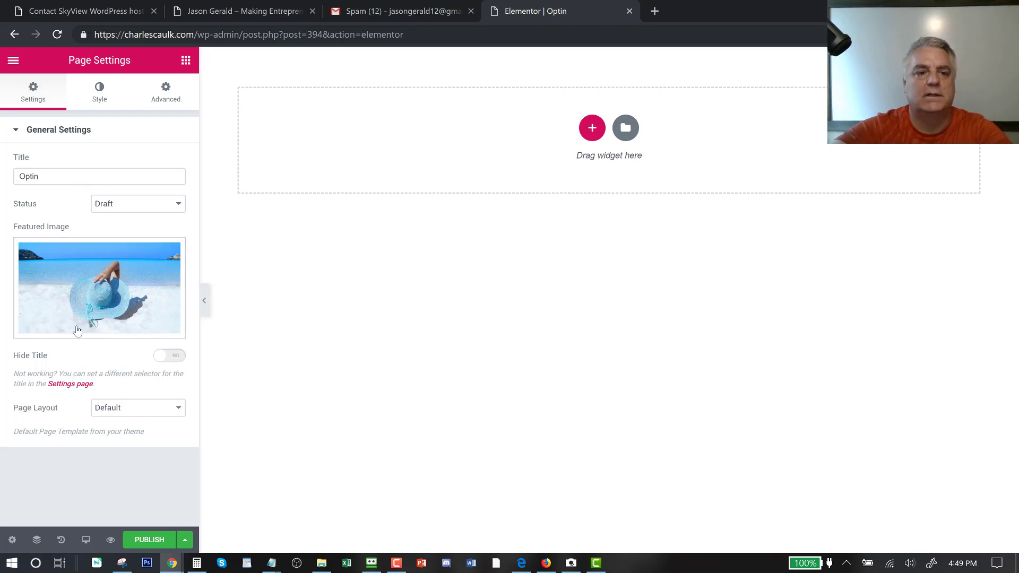
View the featured image in the media library, close it without changes, and keep the page status at Draft.
mouse_move(77, 314)
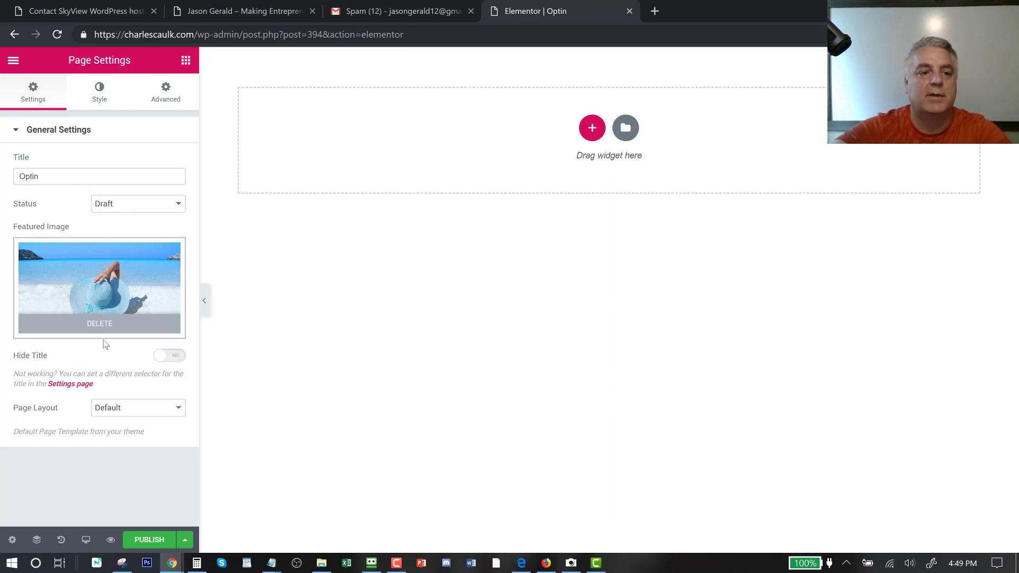
left_click(85, 276)
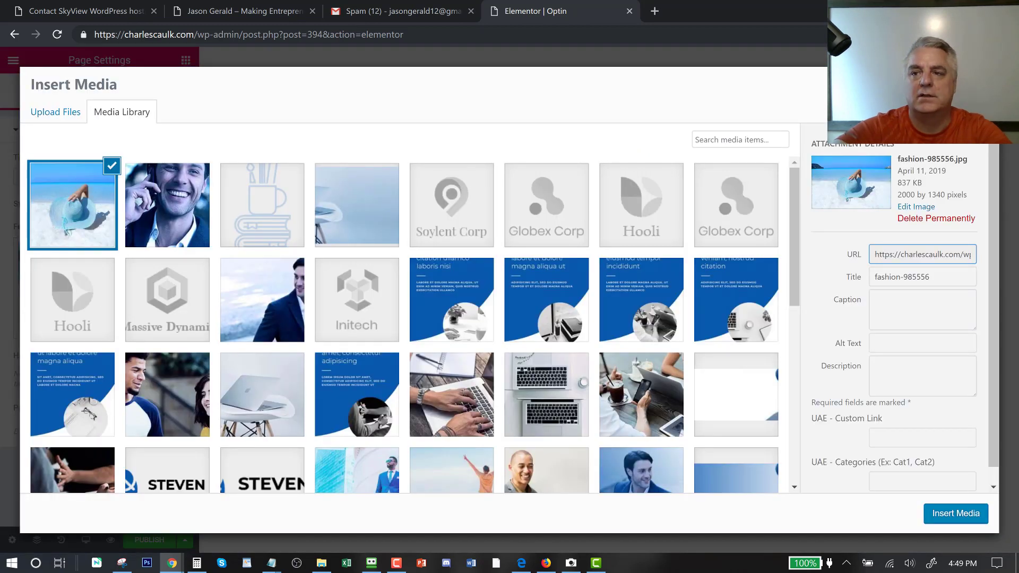
key("Escape")
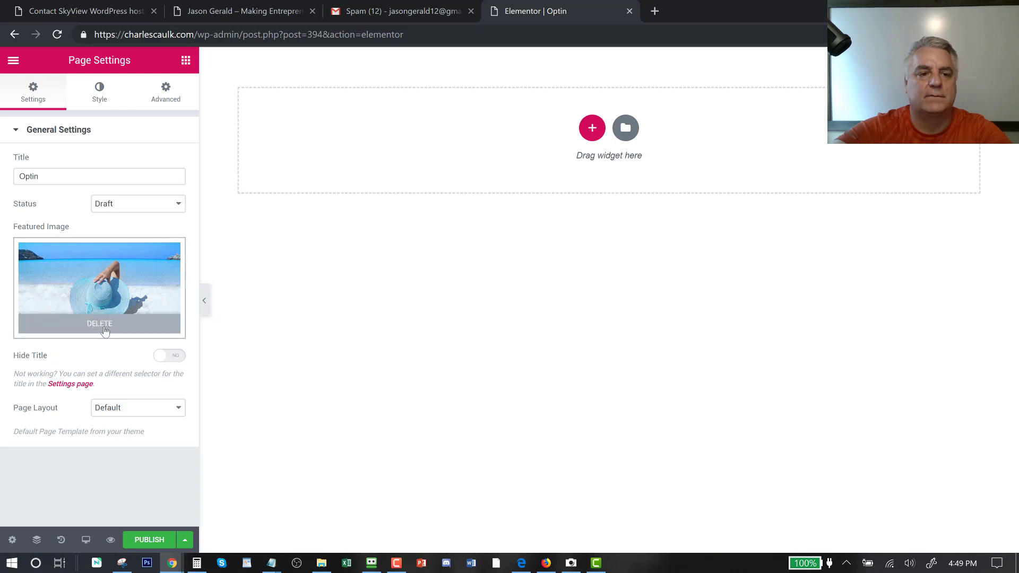
left_click(122, 205)
left_click(114, 221)
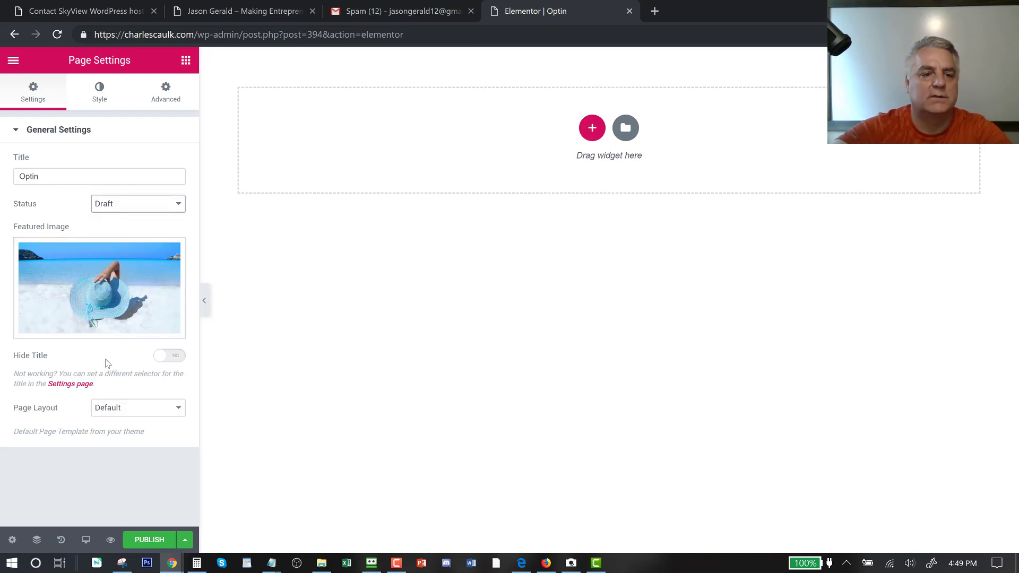
Try the page layouts Elementor Full Width and Elementor Canvas, and return the layout to Default.
left_click(120, 415)
left_click(136, 467)
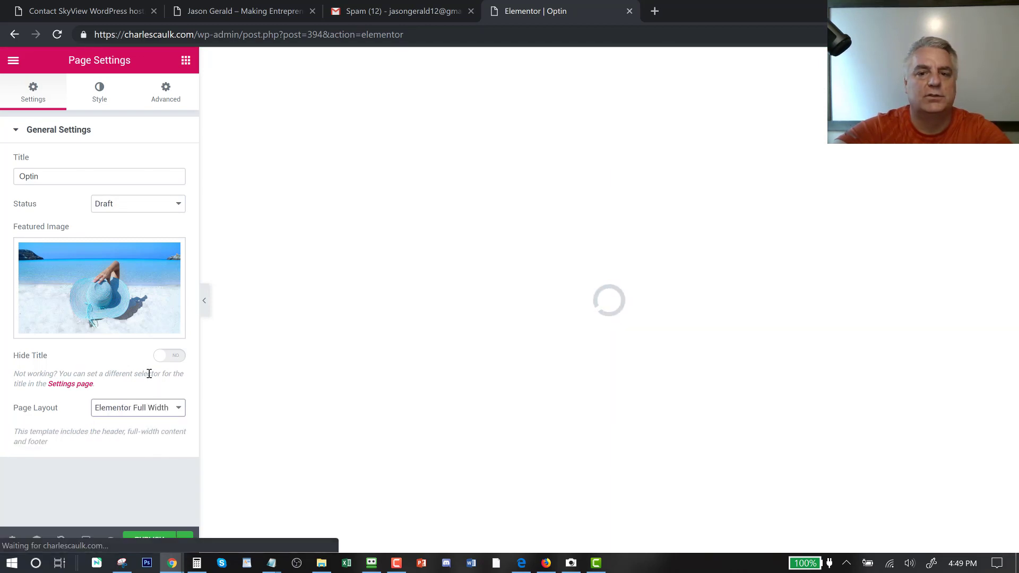
left_click(121, 412)
left_click(120, 447)
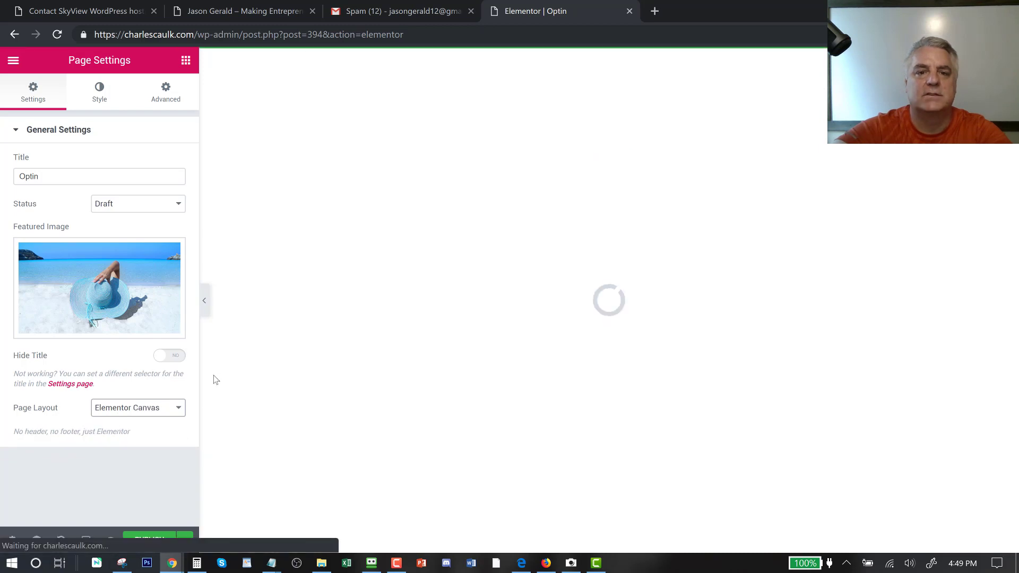
left_click(111, 415)
left_click(113, 425)
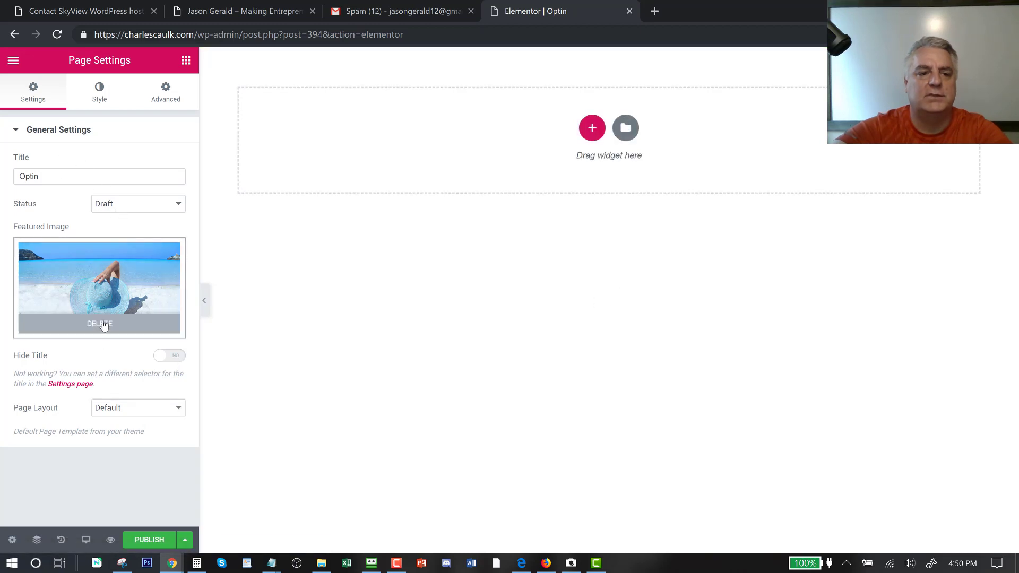
Delete the page's featured image, view the Elementor main menu, and return to the page settings.
left_click(103, 326)
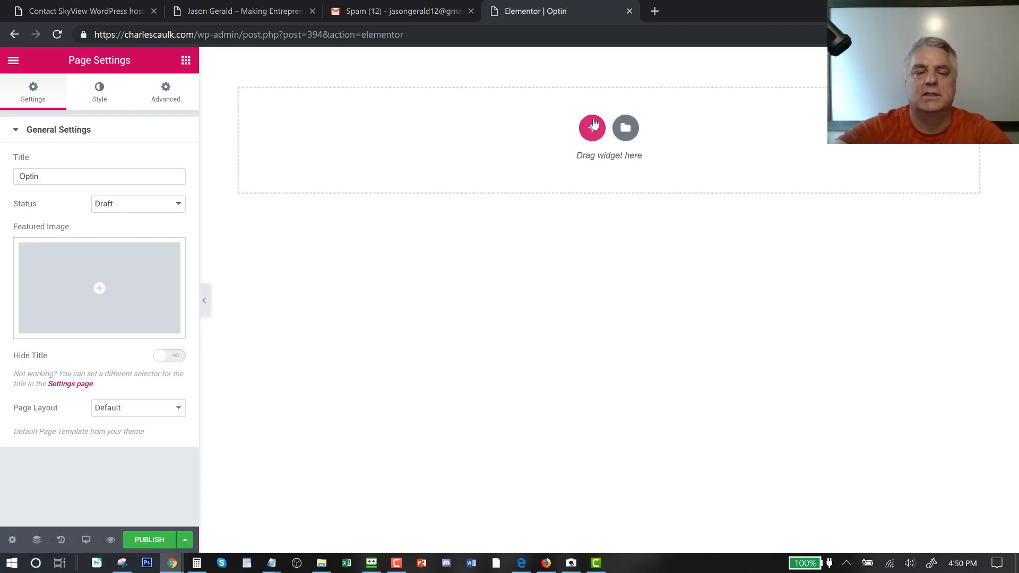
left_click(12, 62)
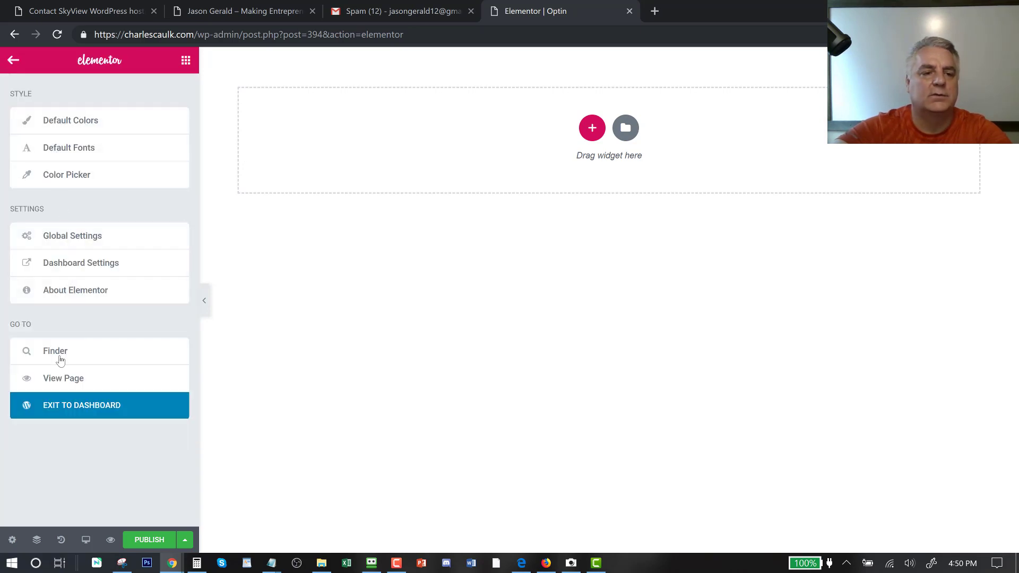
left_click(13, 540)
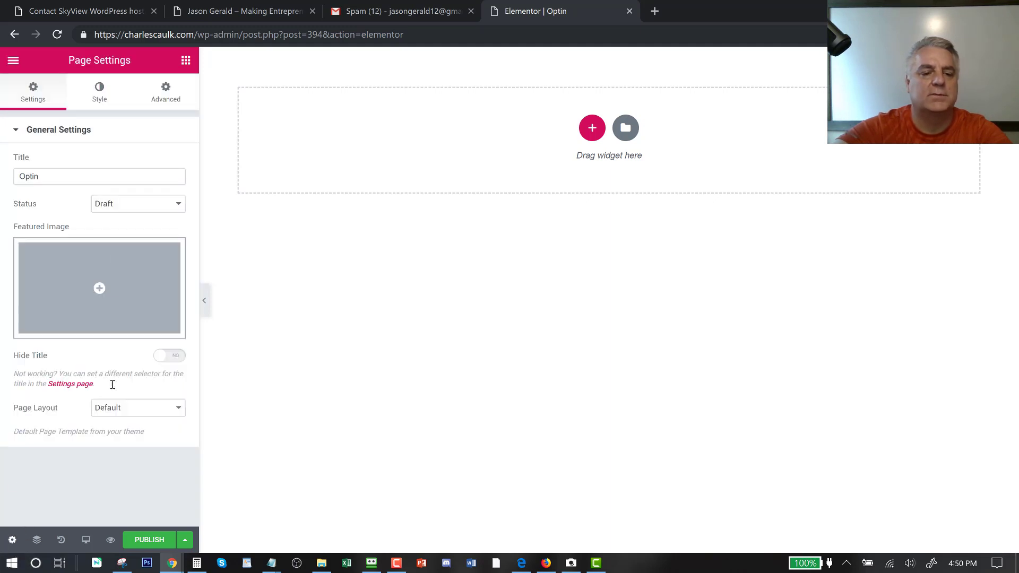
Insert the beach hat photo from the media library as the page's featured image.
left_click(60, 299)
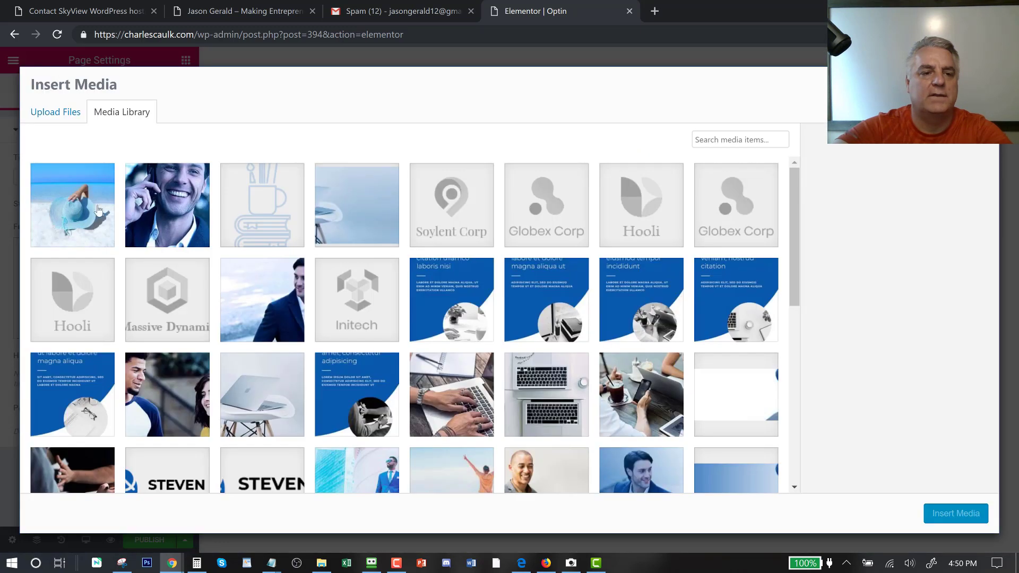
left_click(97, 211)
left_click(943, 525)
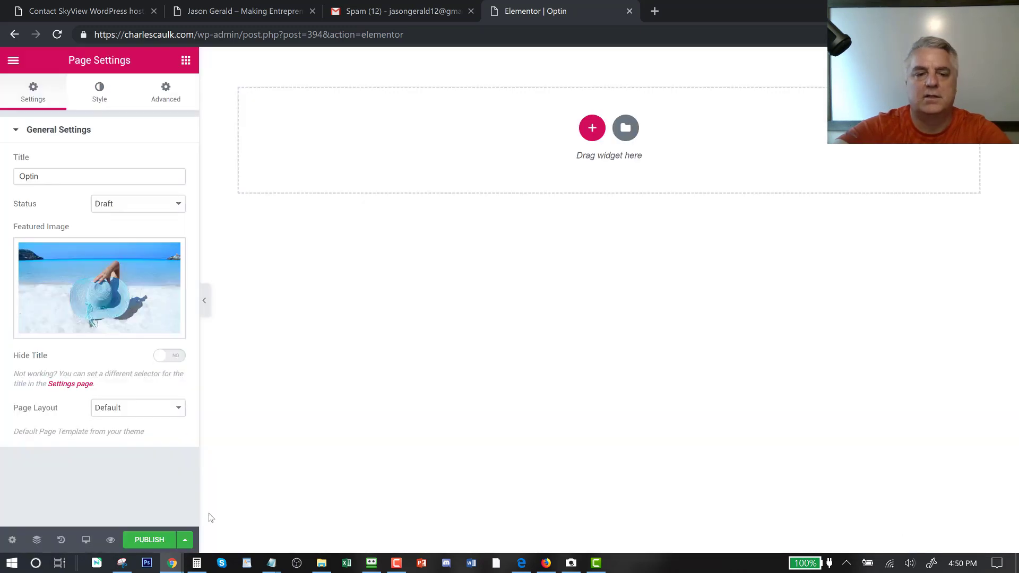
Publish the Optin page and preview it, returning to the editor.
left_click(149, 540)
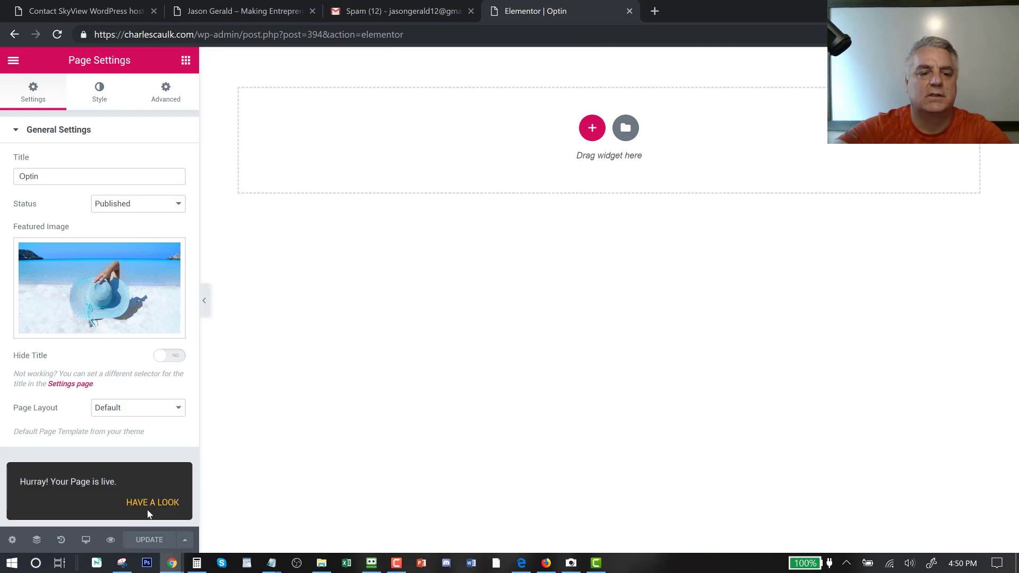
left_click(110, 540)
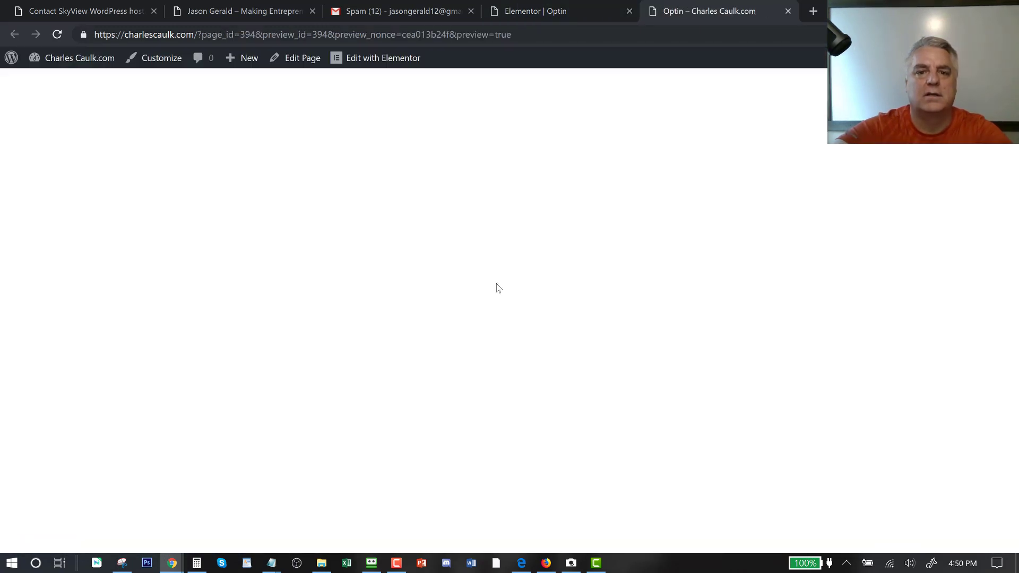
left_click(788, 11)
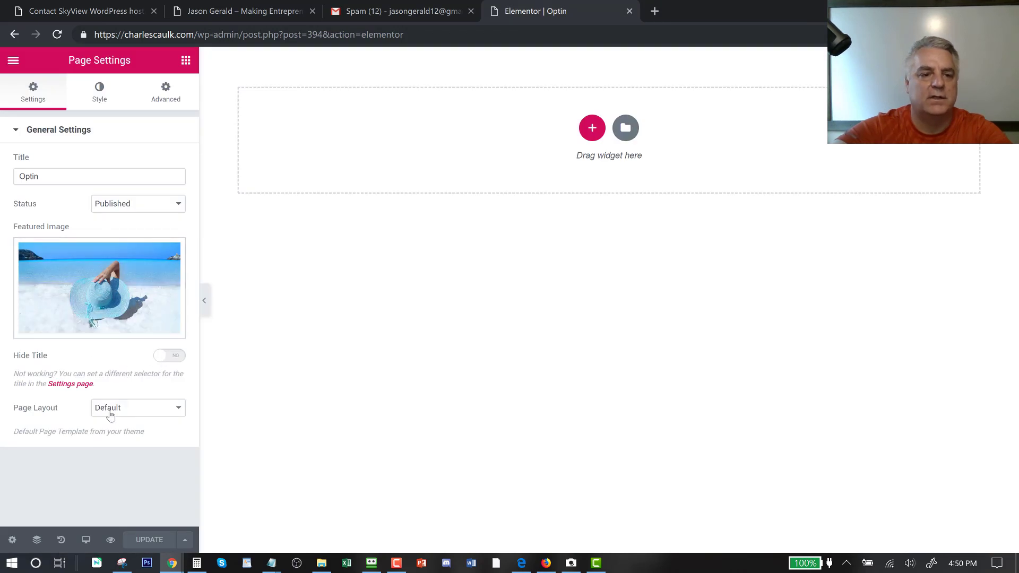
Check the page's status options, keep Published, and delete the featured image.
left_click(139, 207)
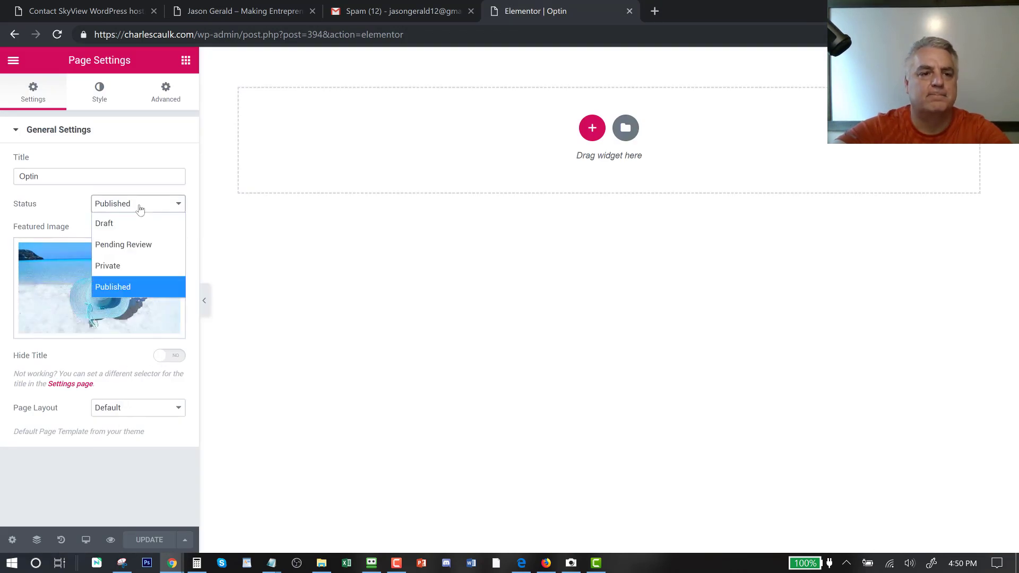
left_click(139, 207)
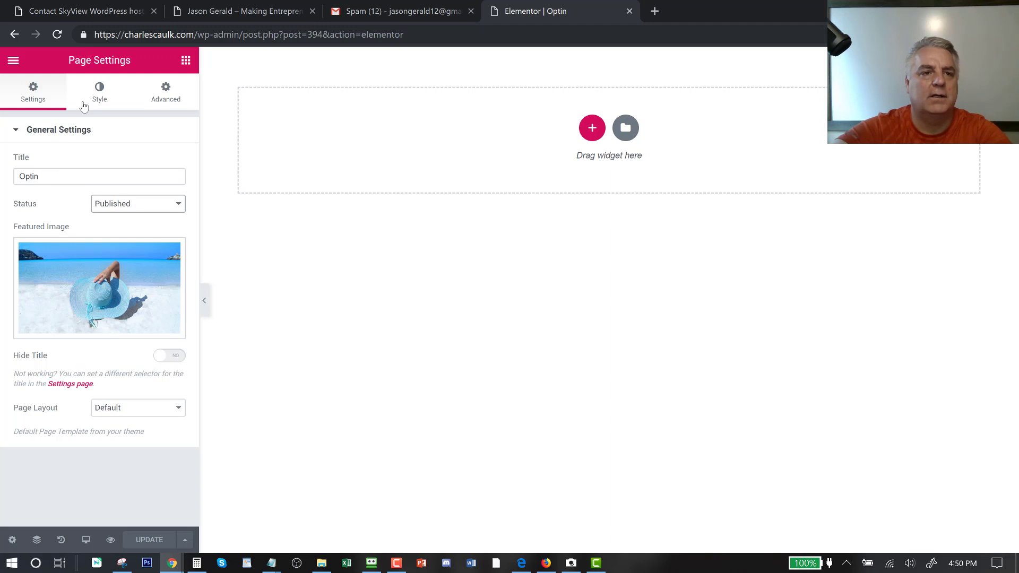
left_click(105, 89)
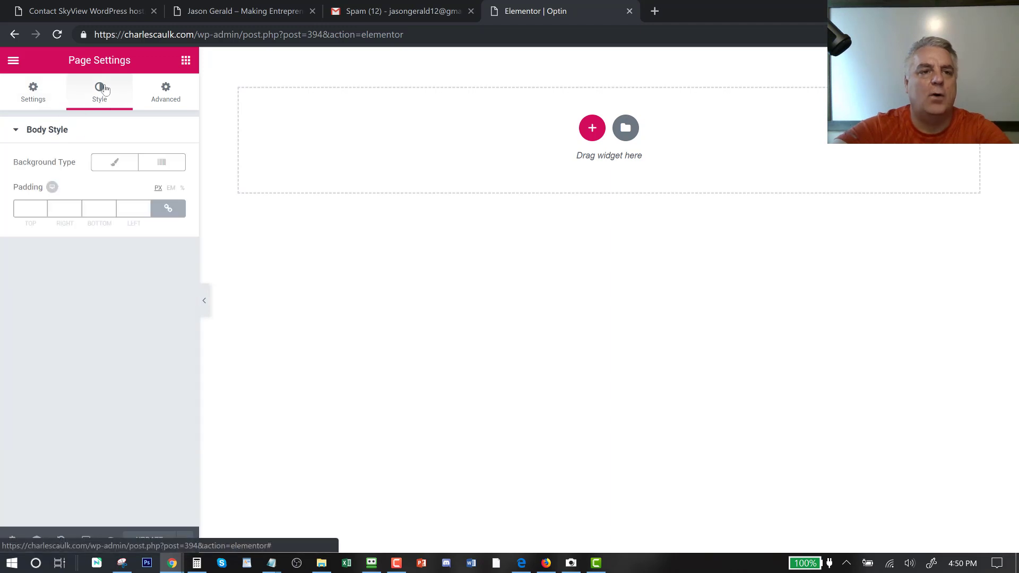
left_click(37, 90)
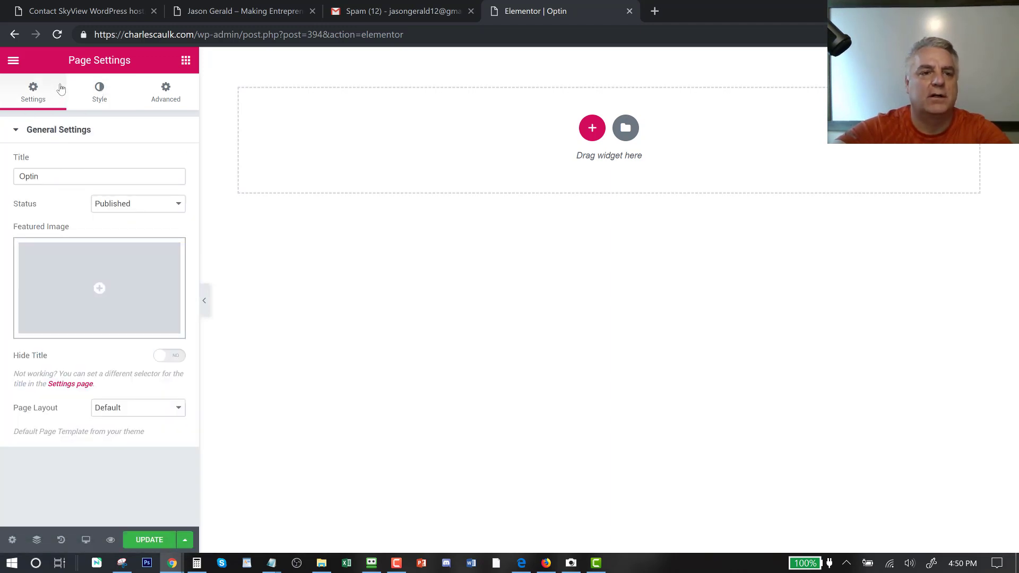
Give the page body a classic background using fashion-985556.jpg from the media library.
left_click(99, 90)
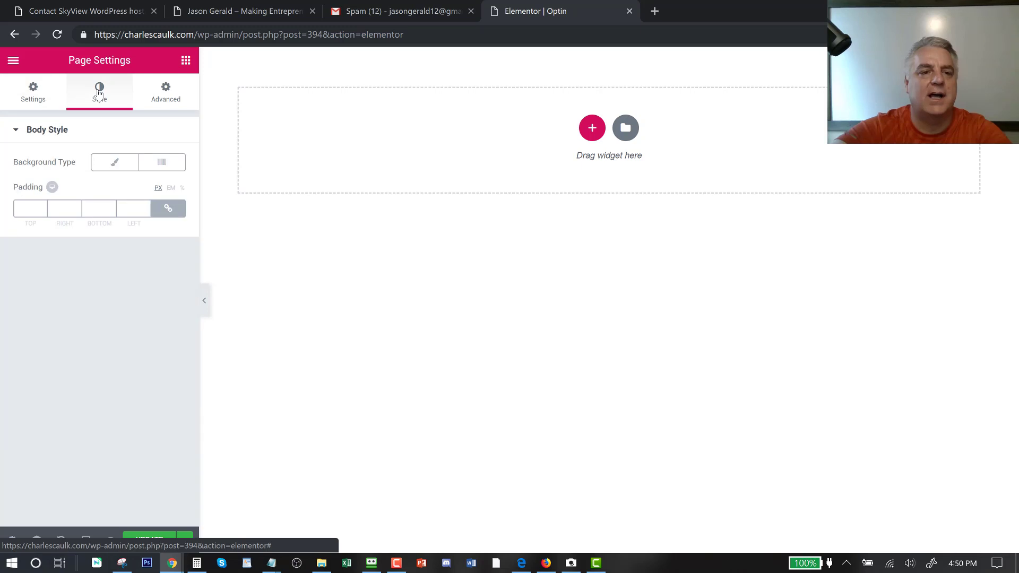
left_click(98, 167)
left_click(99, 263)
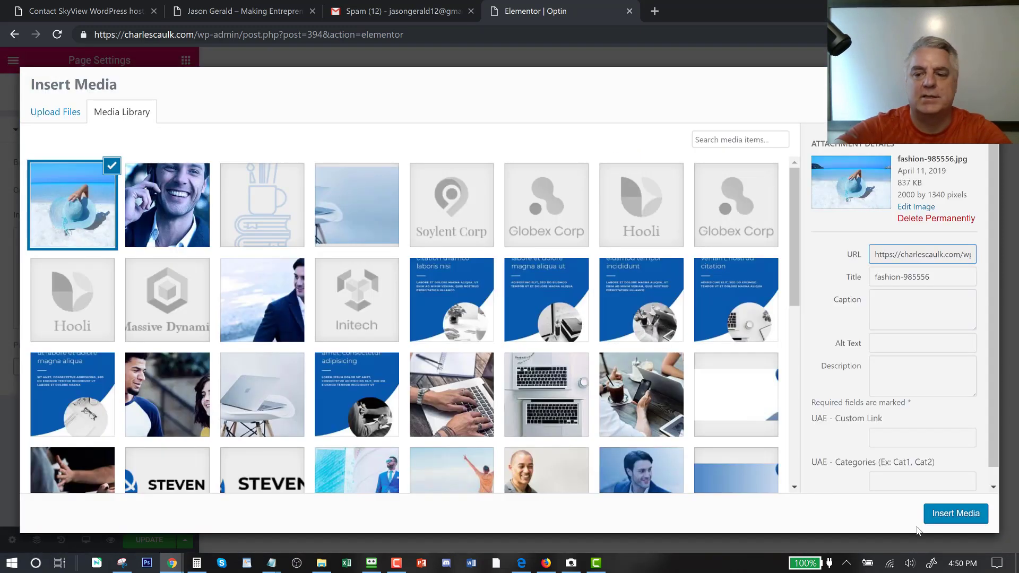
left_click(956, 513)
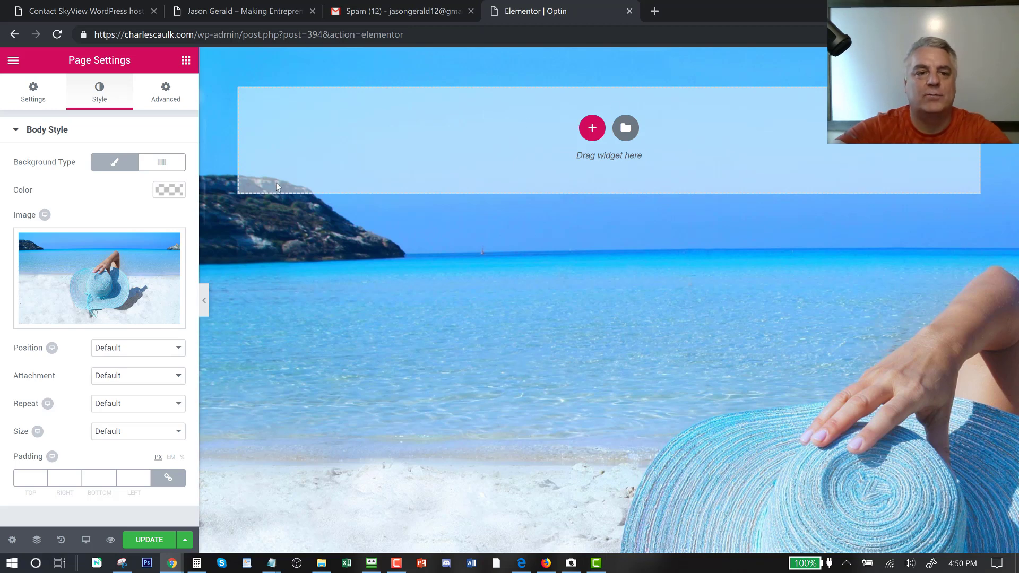
Search the widgets for "for" and add a Form widget to the empty page area.
left_click(185, 60)
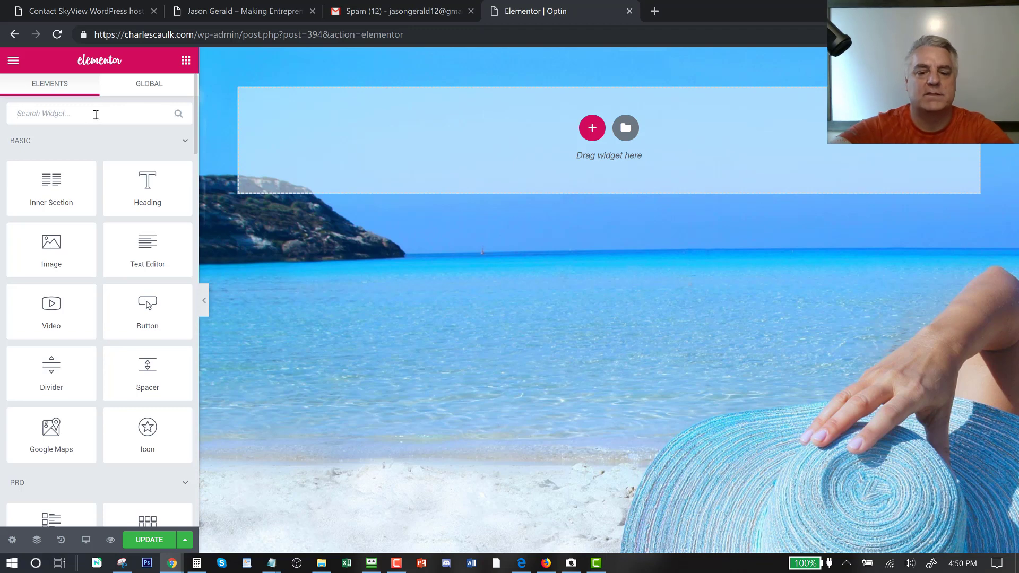
type("for")
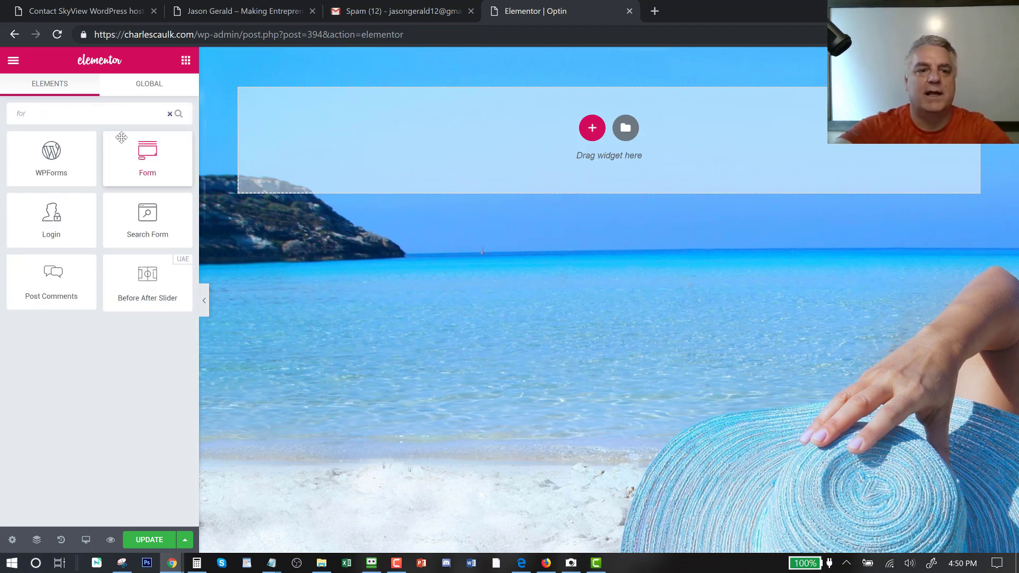
left_click_drag(462, 140, 592, 128)
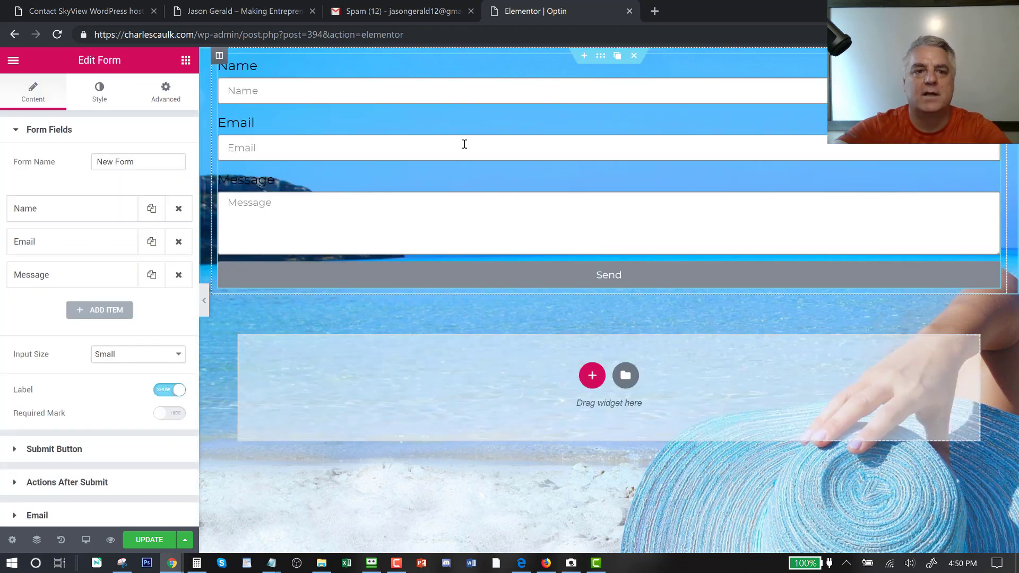
Add a Spacer widget above the form and set its space to 290.
left_click(186, 60)
left_click_drag(148, 372, 446, 61)
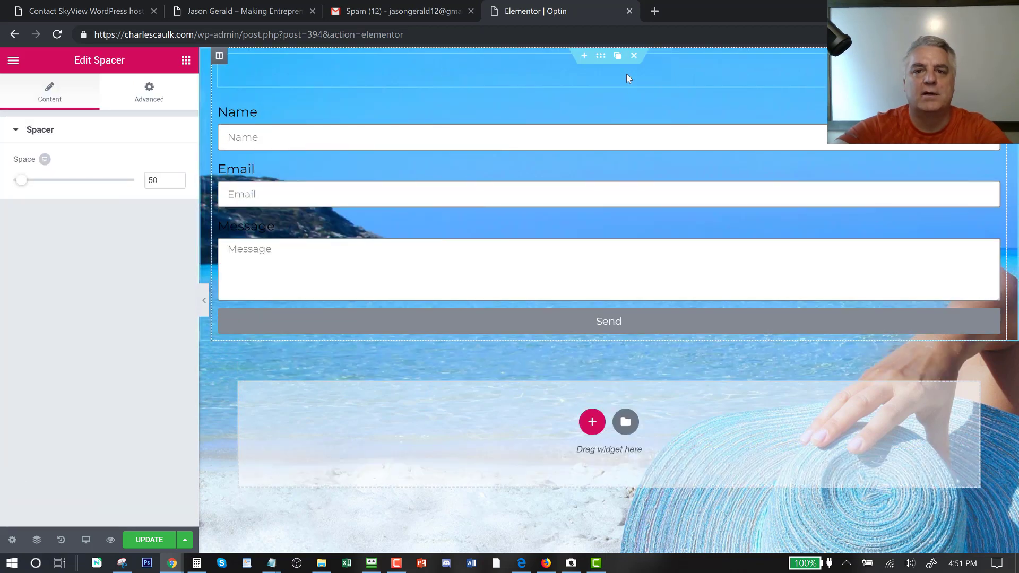
mouse_move(65, 187)
left_mouse_down()
mouse_move(79, 185)
mouse_move(70, 184)
left_mouse_up()
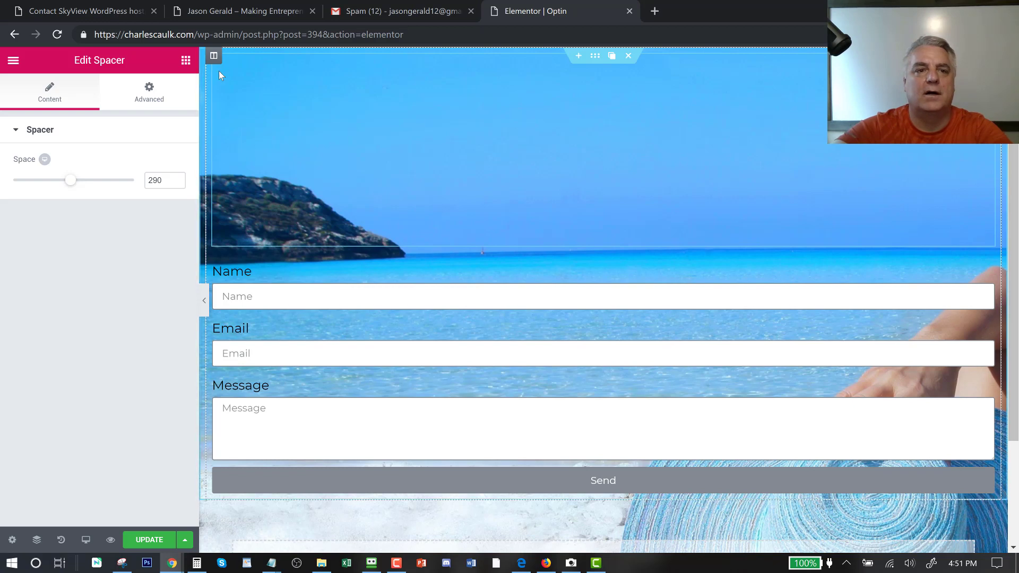
Delete the column contents holding the spacer and the full-width form.
left_click(214, 55)
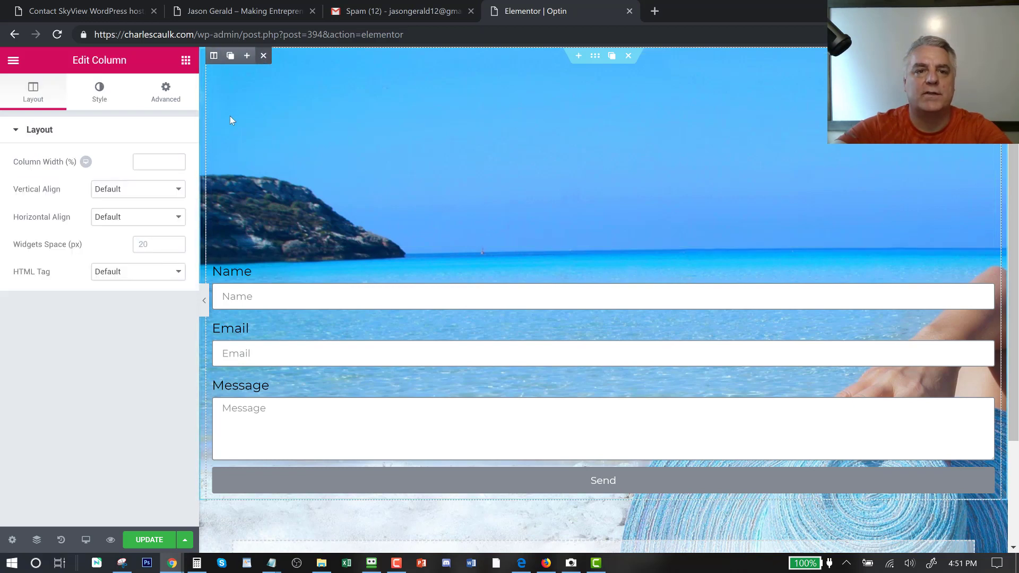
key("Delete")
Add a new one-column section and set its boxed content width to 712.
left_click(591, 160)
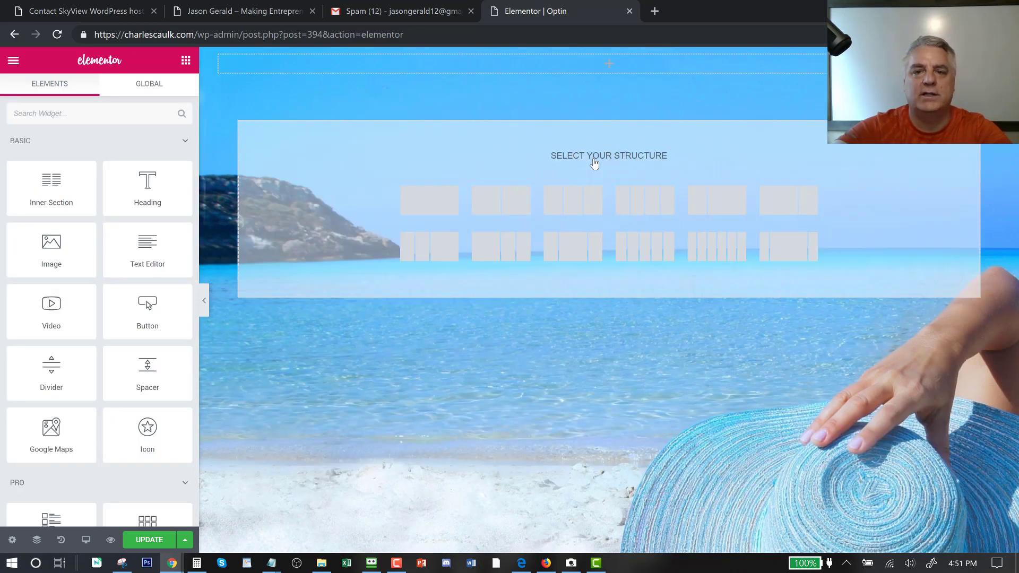
left_click(444, 203)
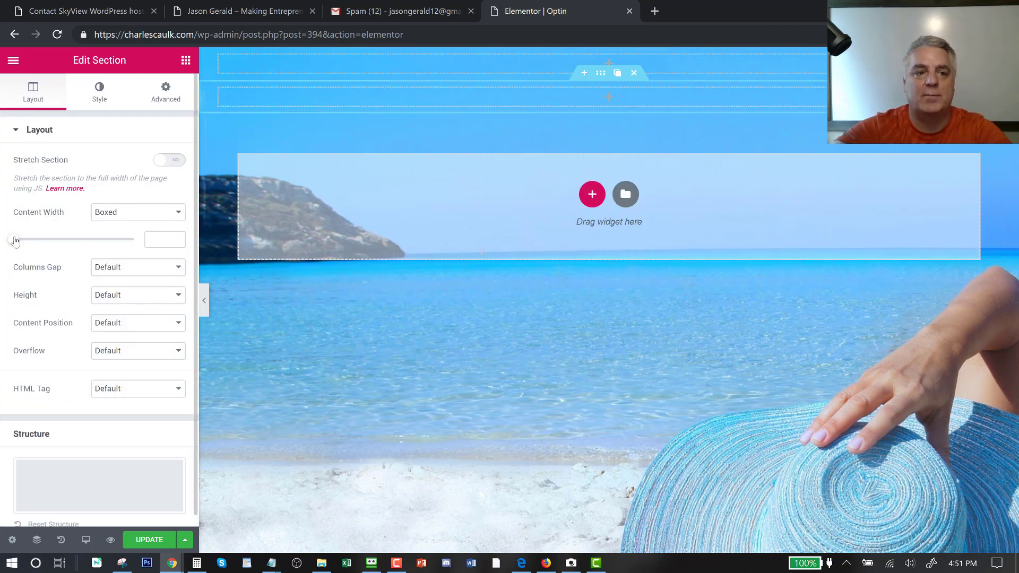
mouse_move(23, 245)
left_mouse_down()
mouse_move(74, 248)
mouse_move(38, 242)
left_mouse_up()
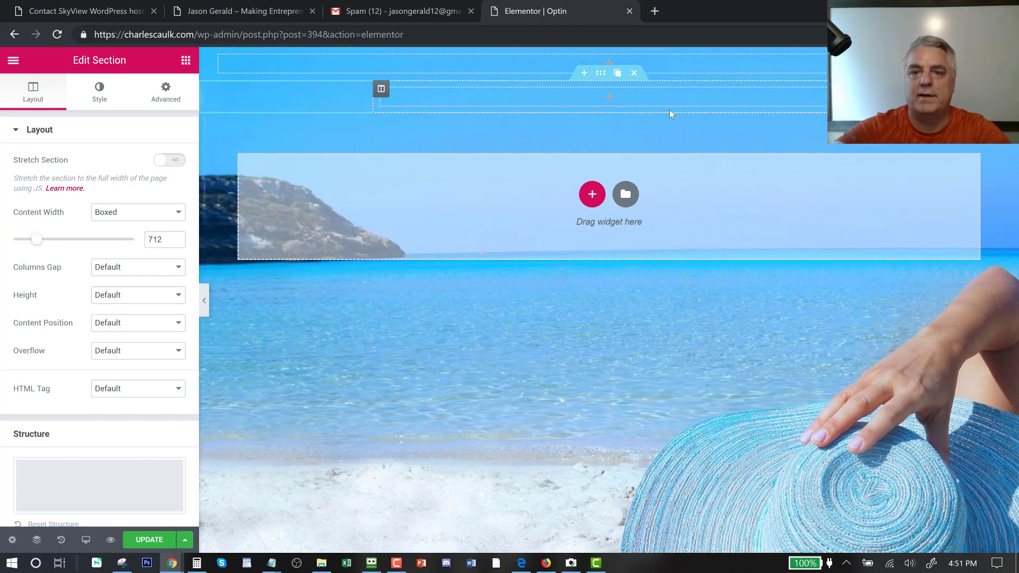
Search the widgets for "for" and place a Form widget in the narrow section.
left_click(186, 60)
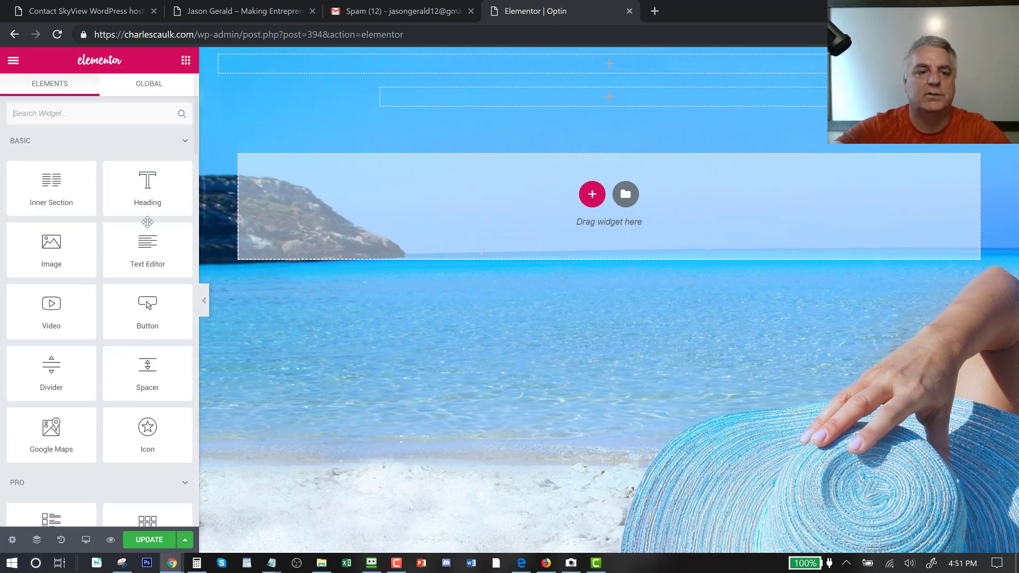
left_click(42, 118)
type("for")
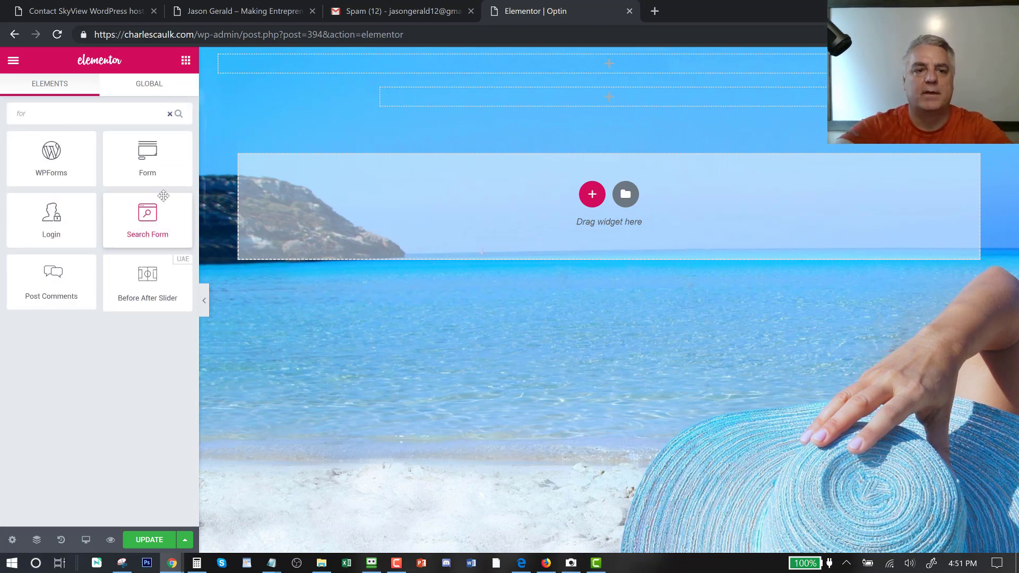
left_click_drag(354, 118, 449, 92)
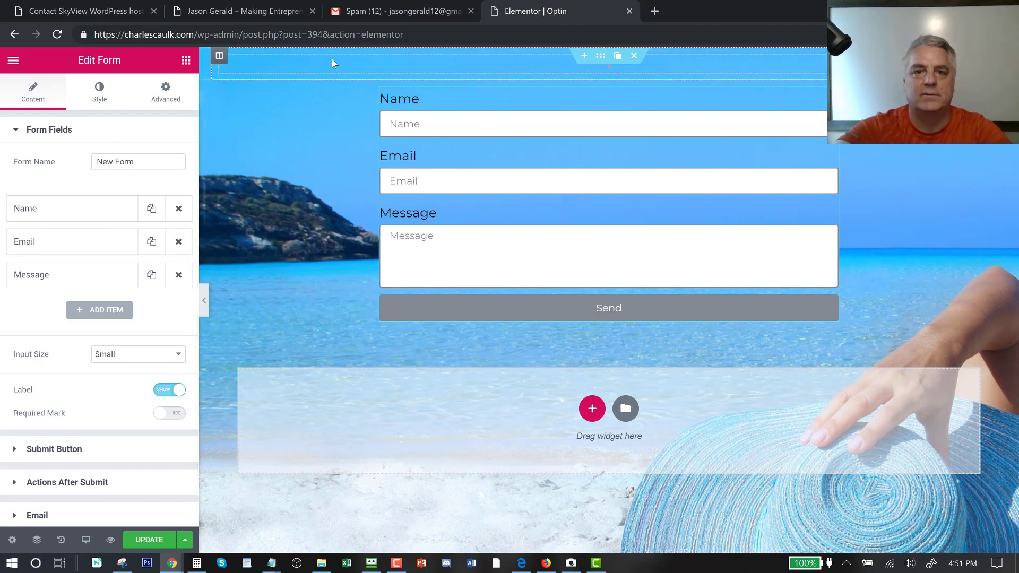
Add a Spacer widget above the form in the narrow section and set its space to 105.
left_click(606, 63)
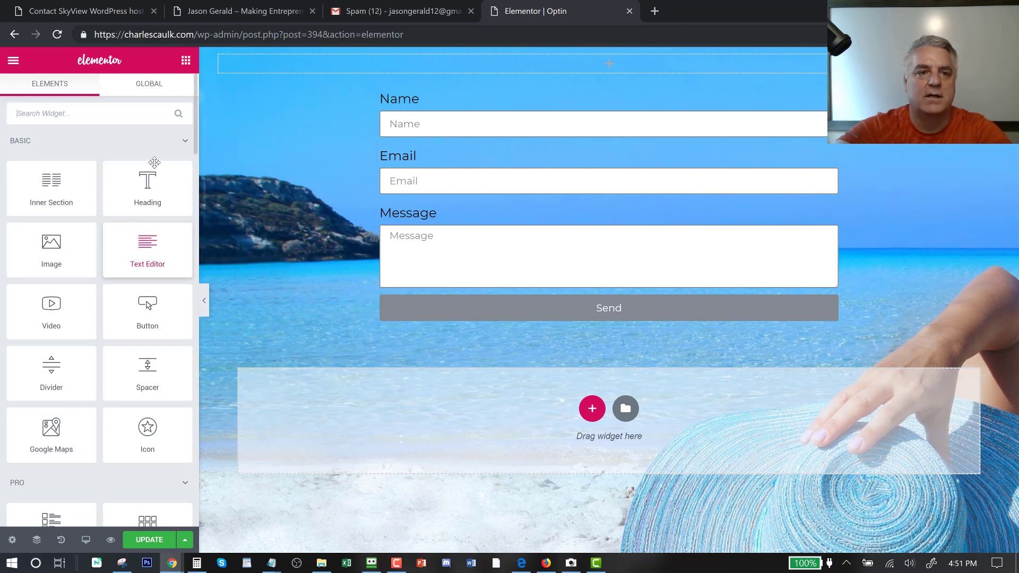
left_click_drag(125, 374, 432, 103)
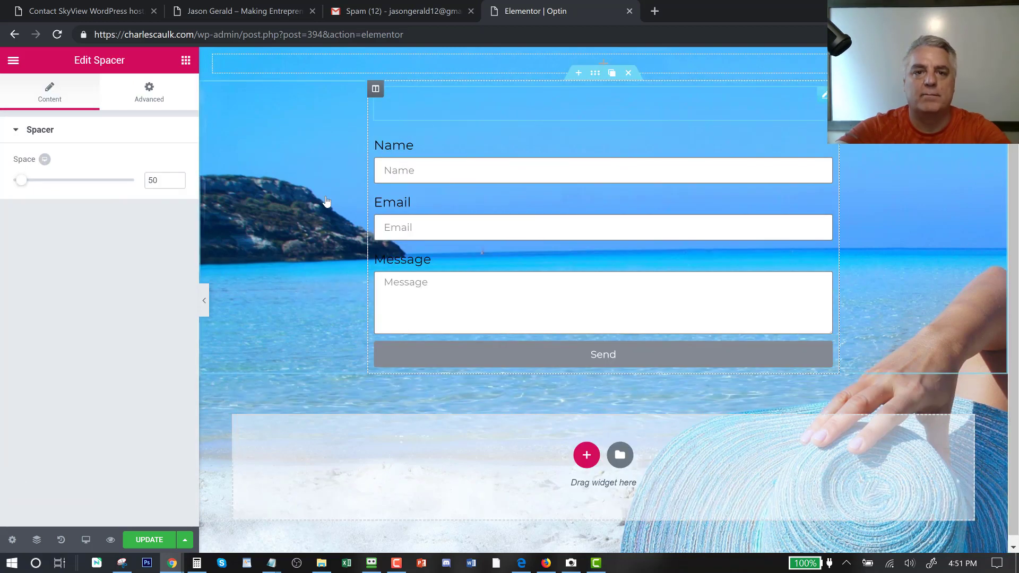
mouse_move(25, 183)
left_mouse_down()
mouse_move(94, 180)
mouse_move(19, 180)
mouse_move(35, 171)
left_mouse_up()
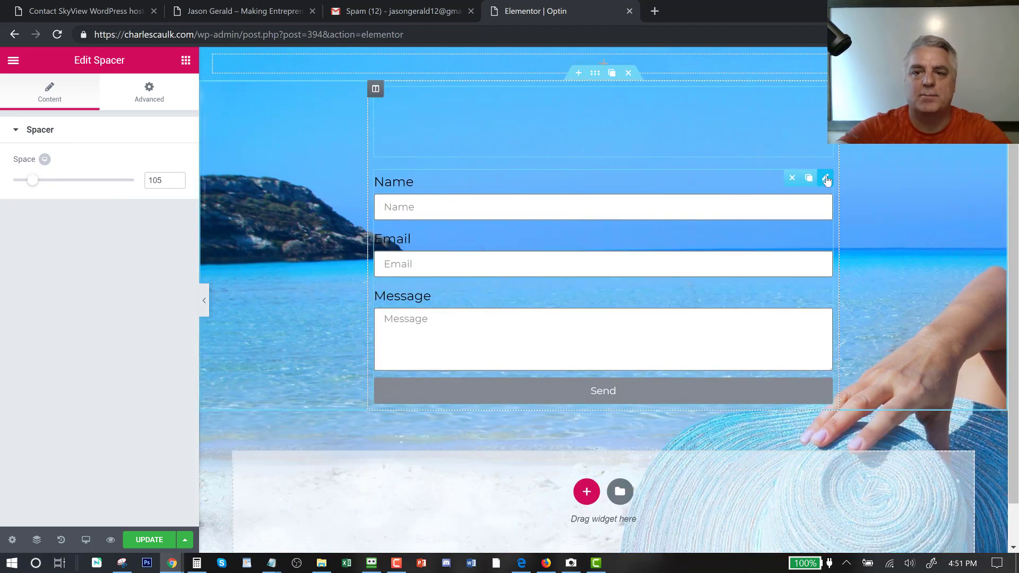
Give the form a classic background in dark grey #606060 and lower its opacity to semi-transparent.
left_click(826, 179)
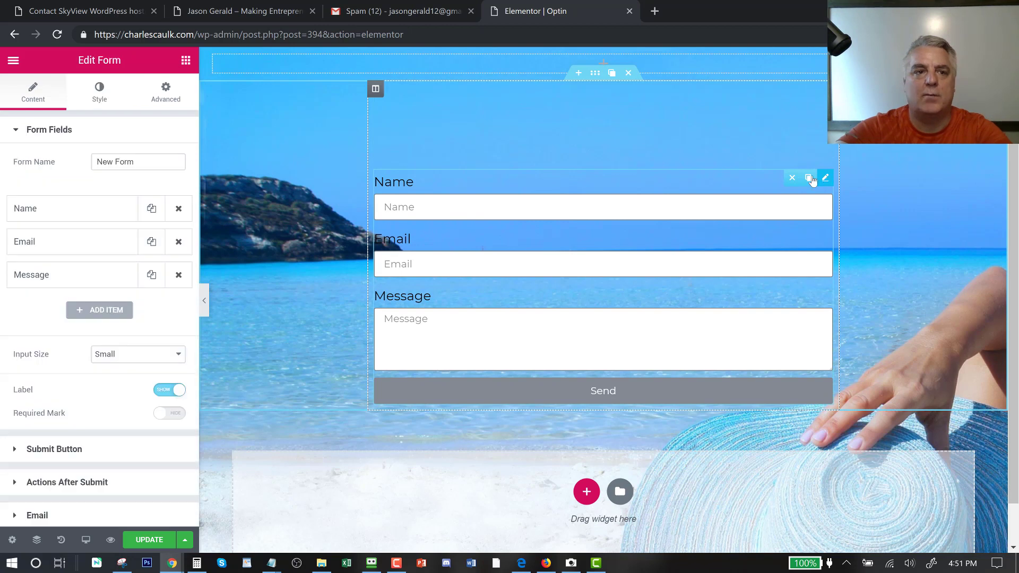
left_click(103, 97)
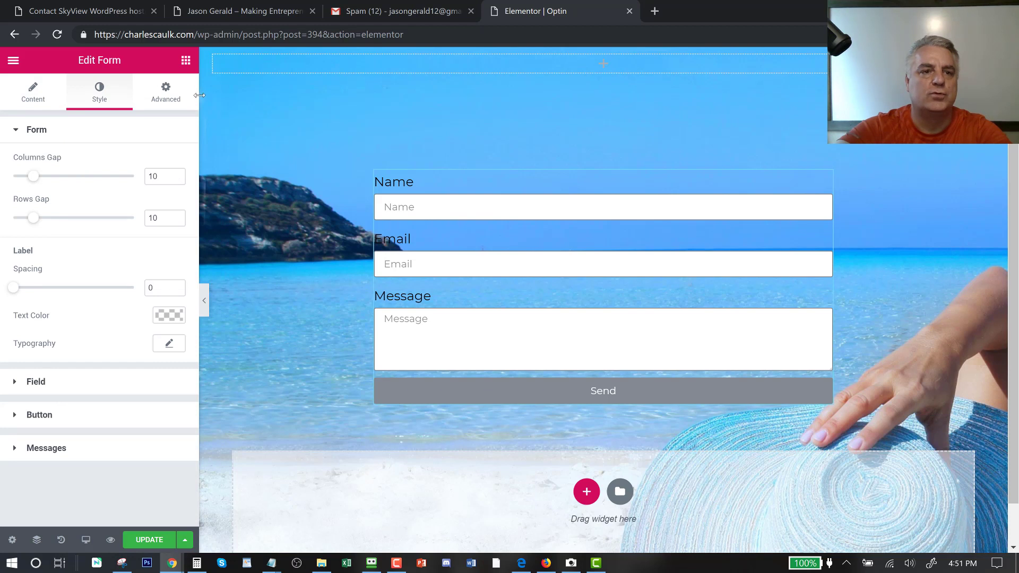
left_click(169, 96)
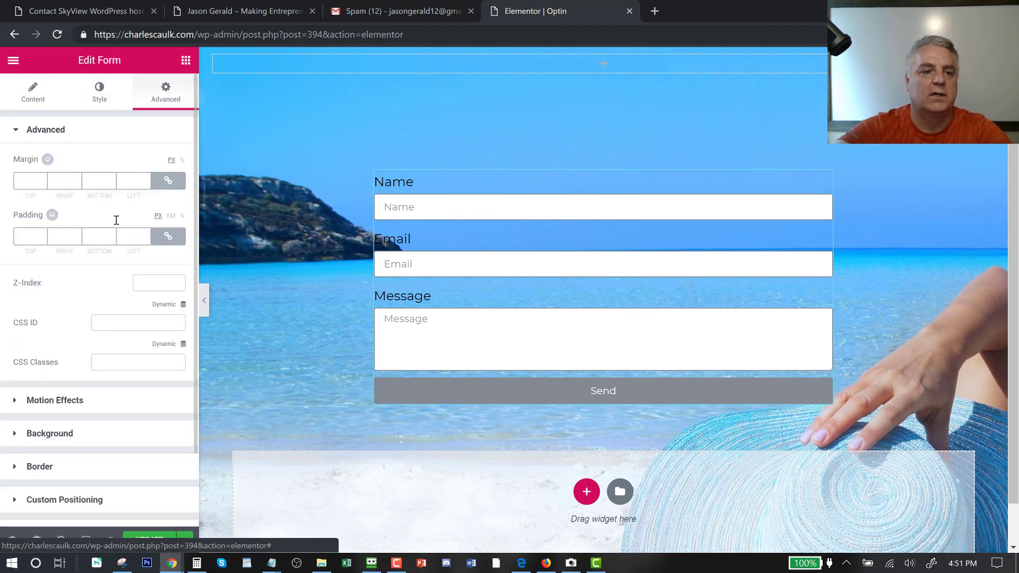
left_click(50, 434)
left_click(114, 257)
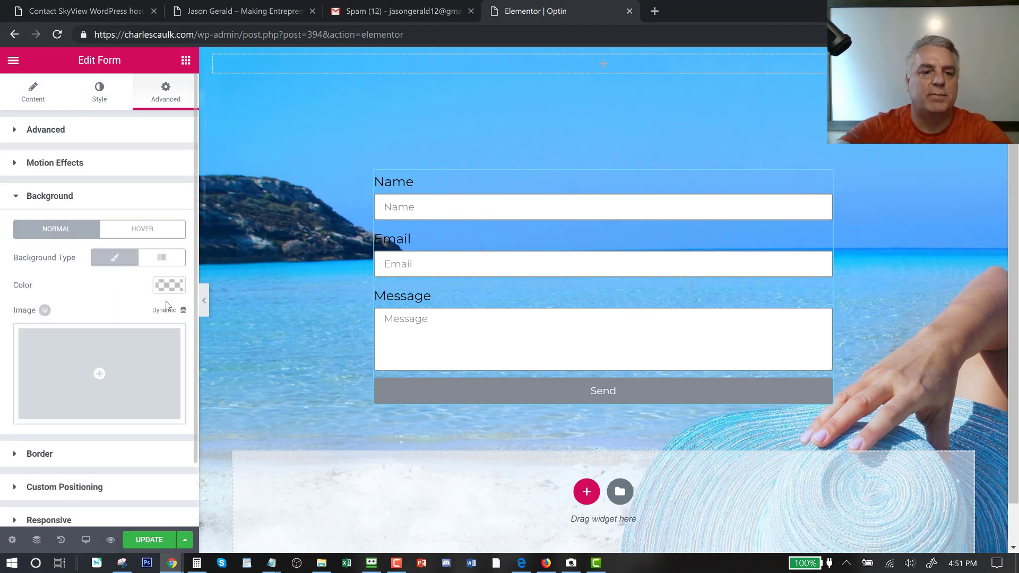
left_click(169, 285)
left_click(33, 384)
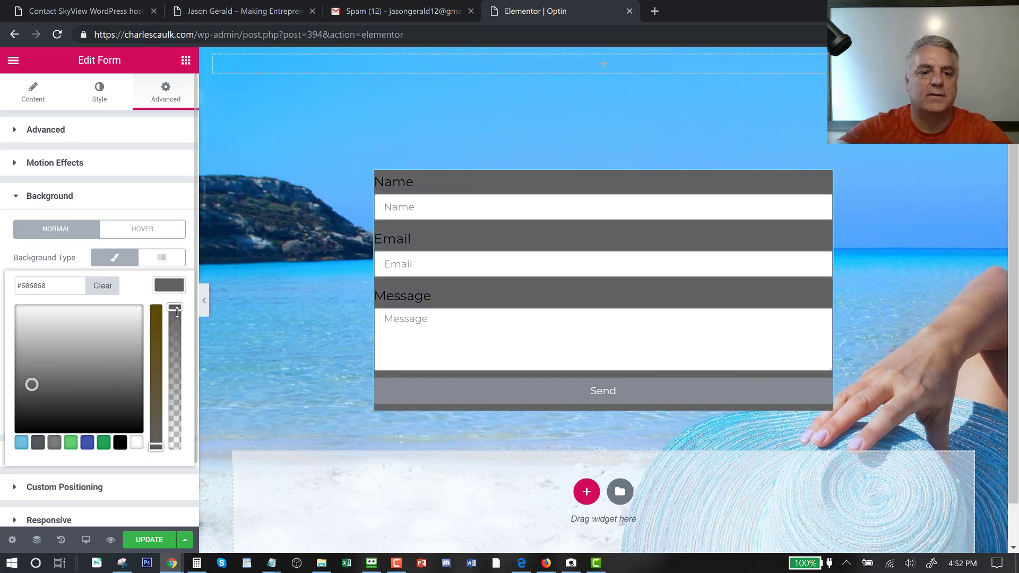
left_click_drag(176, 313, 175, 366)
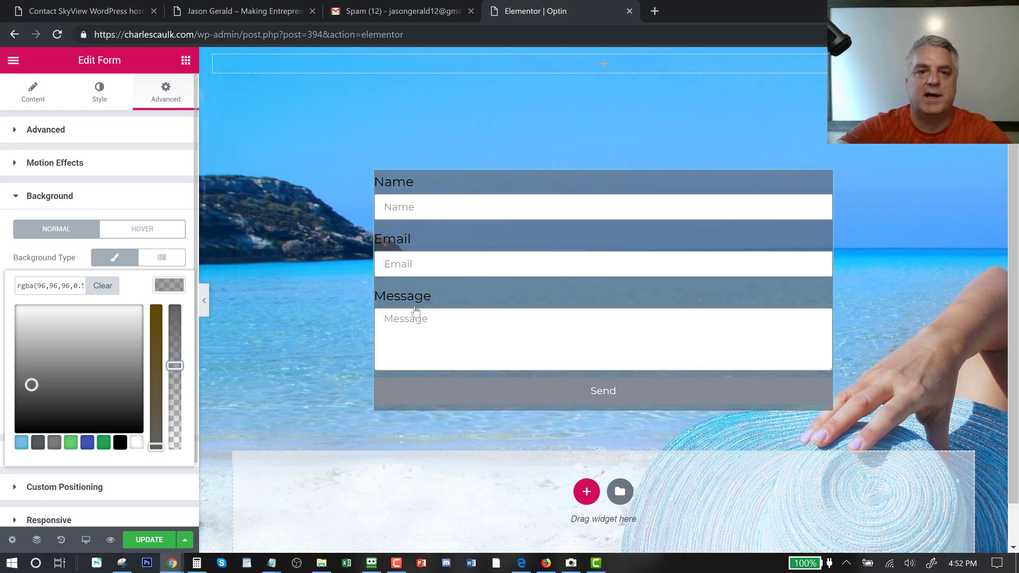
Place a Heading widget above the form and a Text Editor widget between the heading and the form.
left_click(186, 62)
left_click_drag(148, 186, 458, 190)
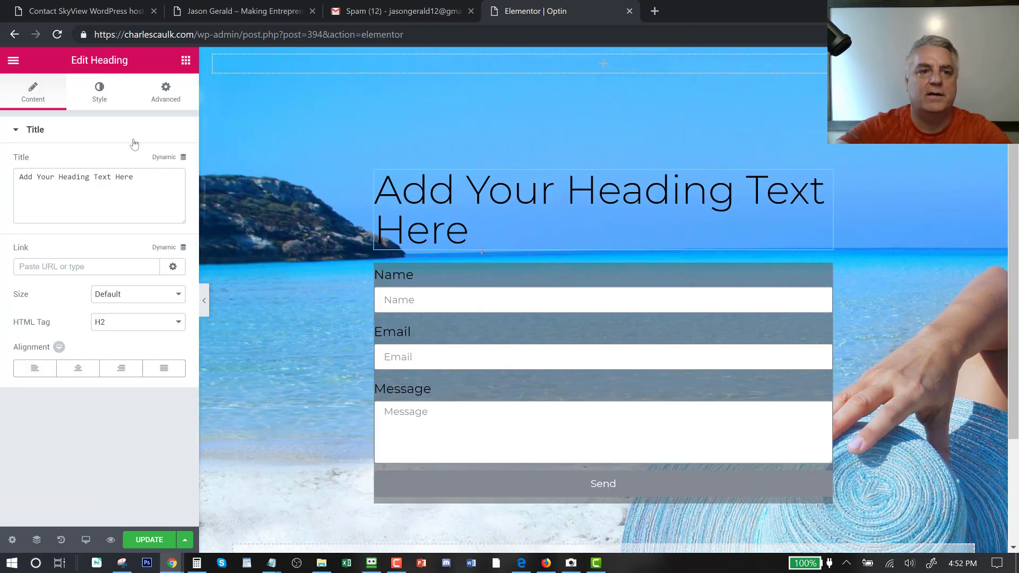
left_click(161, 95)
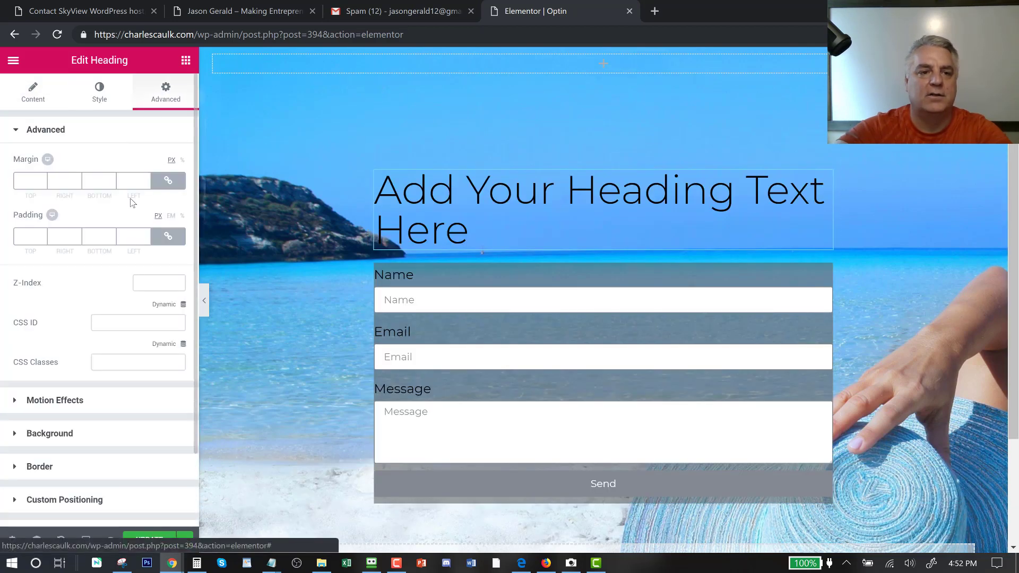
left_click(186, 62)
left_click_drag(148, 243, 466, 246)
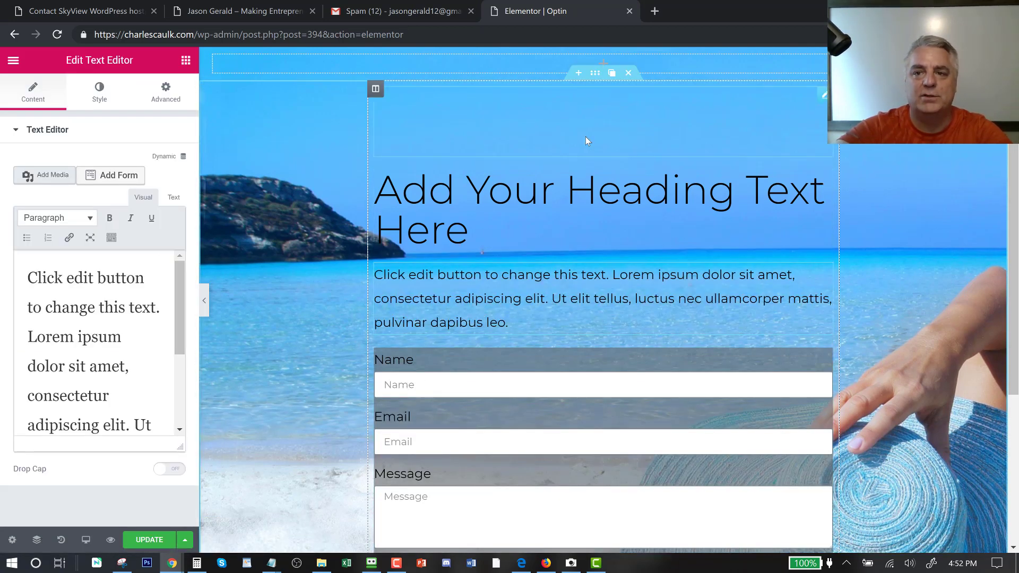
Reduce the space of the spacer above the heading to 10.
left_click(824, 96)
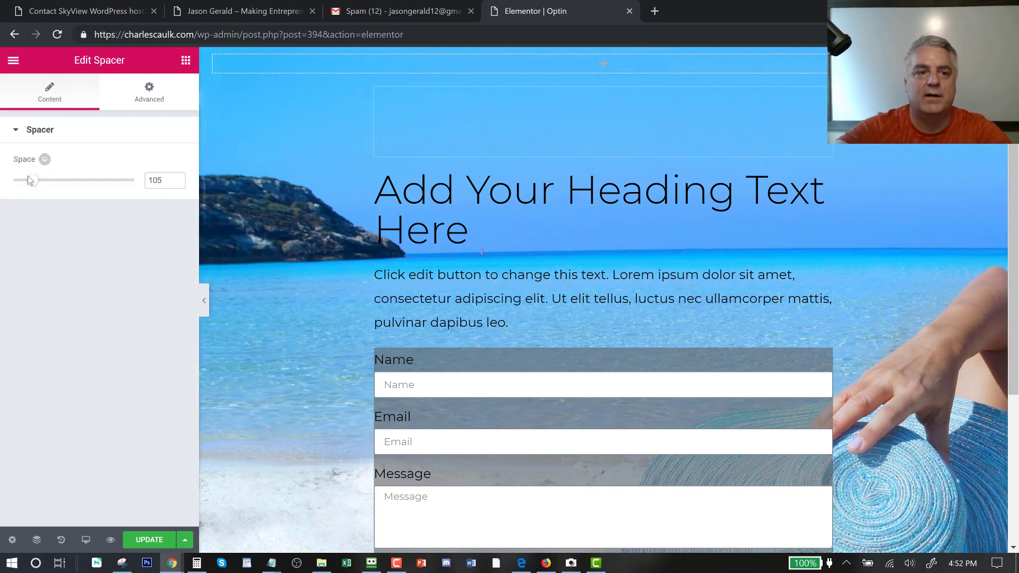
left_click_drag(30, 180, 2, 184)
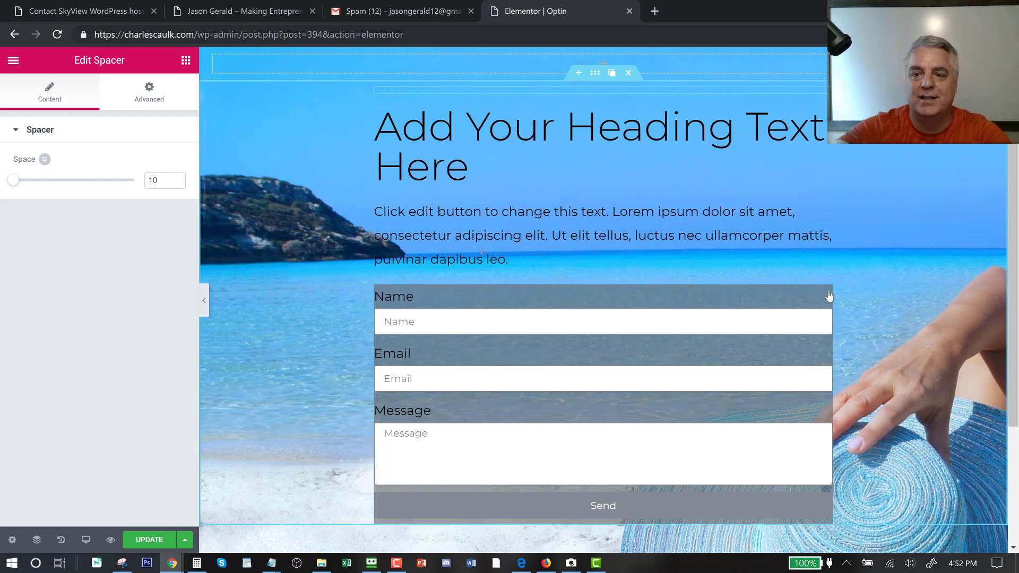
Set the form's columns gap to 6 in its style settings.
left_click(792, 292)
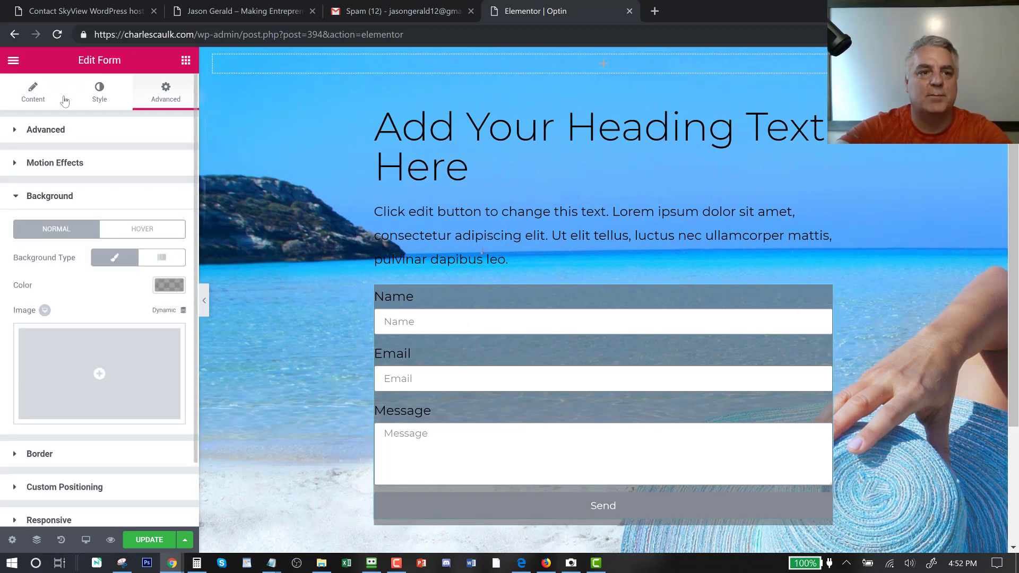
left_click(99, 94)
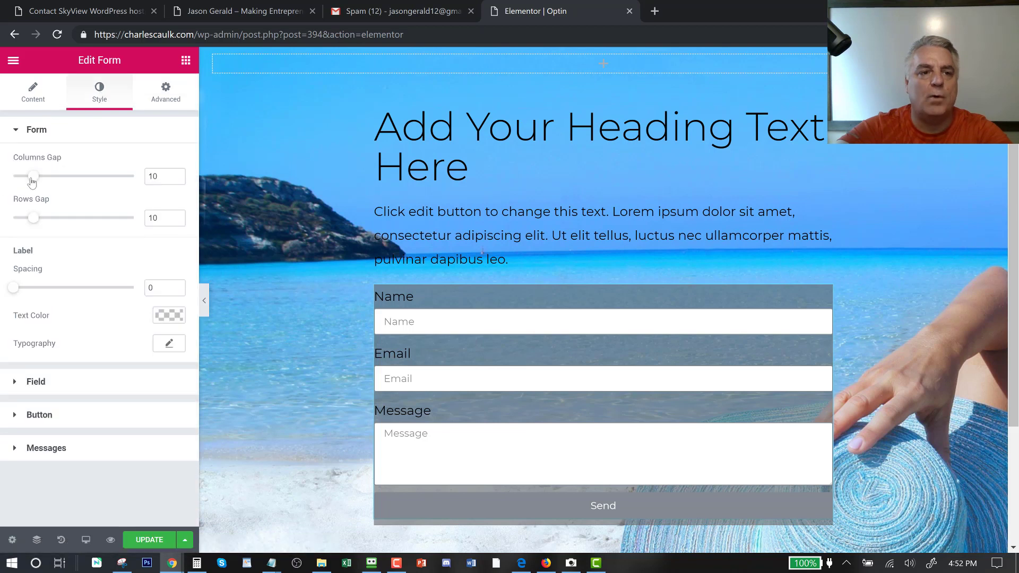
left_click_drag(60, 177, 25, 176)
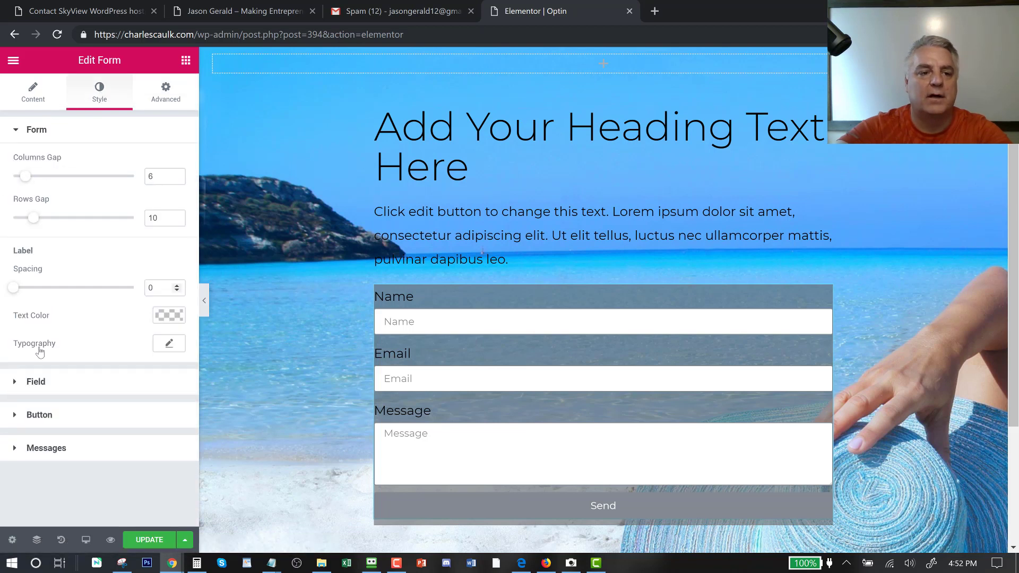
Unlink the form fields' border widths and set top and bottom to 0 and left and right to 70.
left_click(42, 383)
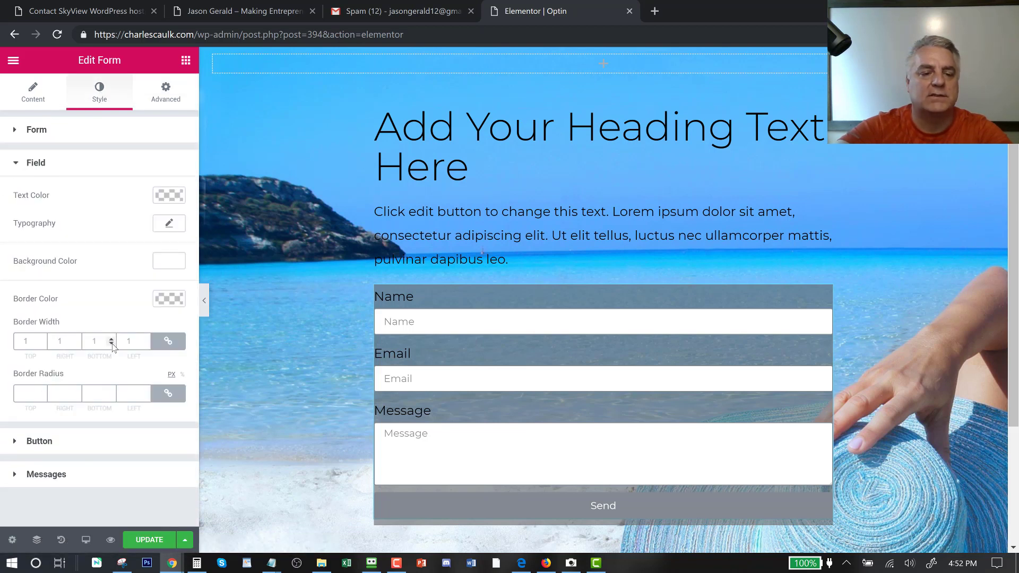
left_click_drag(112, 338, 112, 341)
left_click(164, 345)
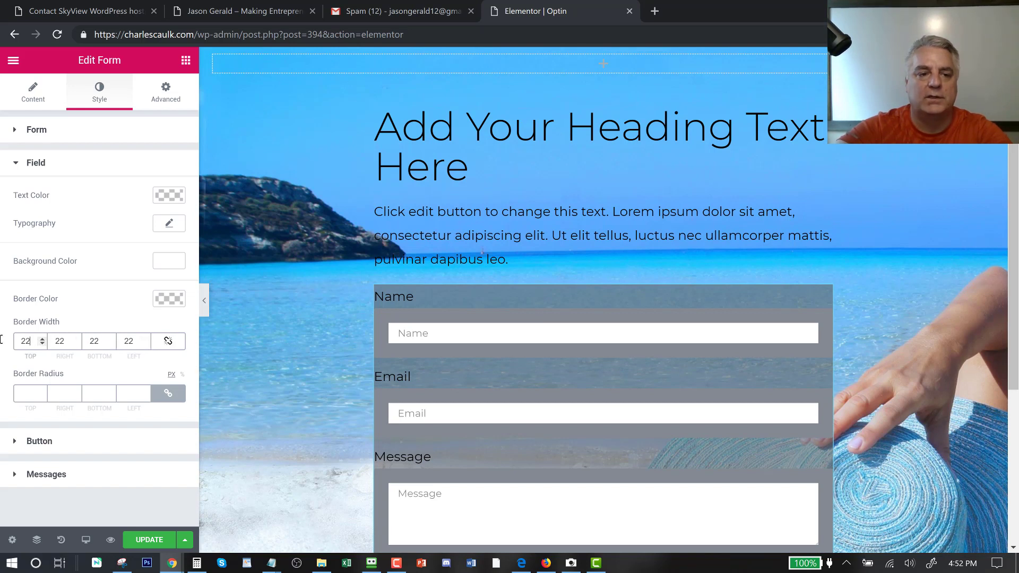
key("ctrl+a")
type("0")
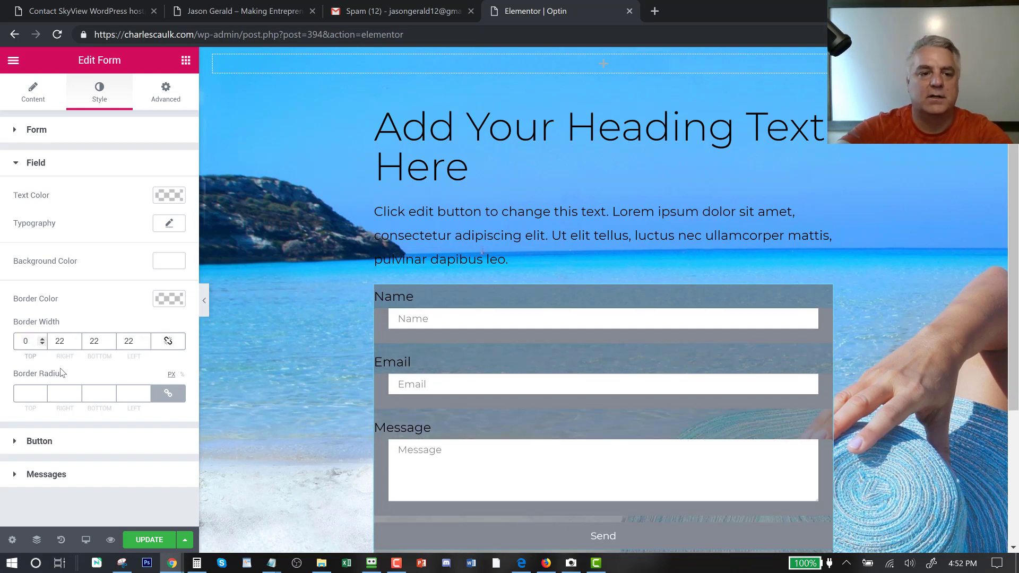
double_click(102, 342)
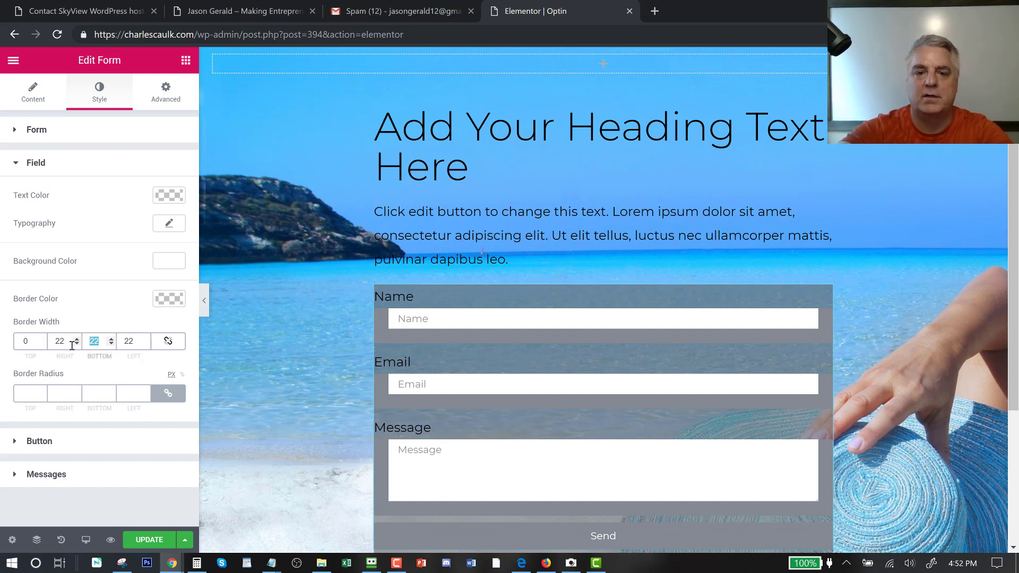
type("0")
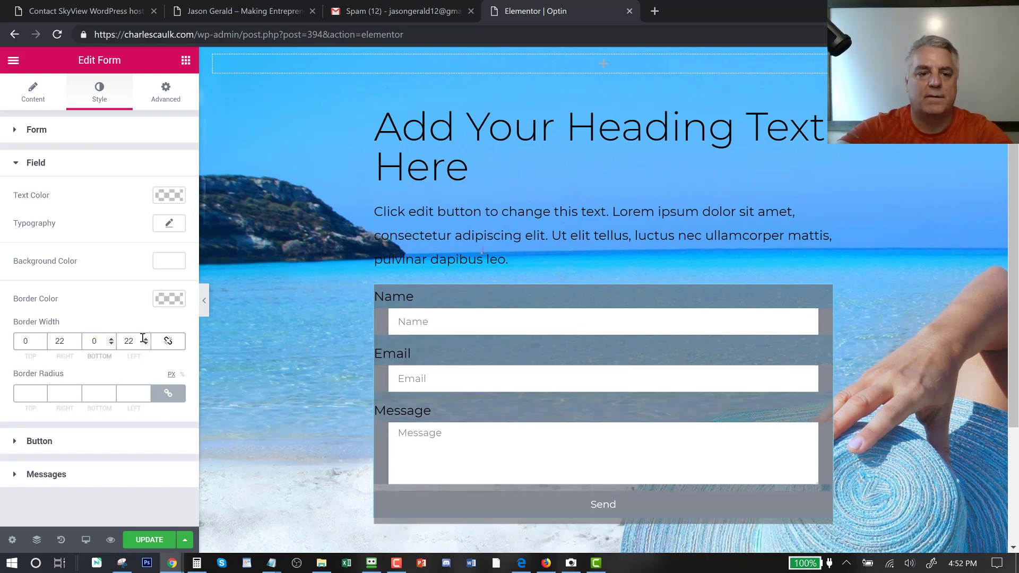
left_click_drag(146, 339, 148, 340)
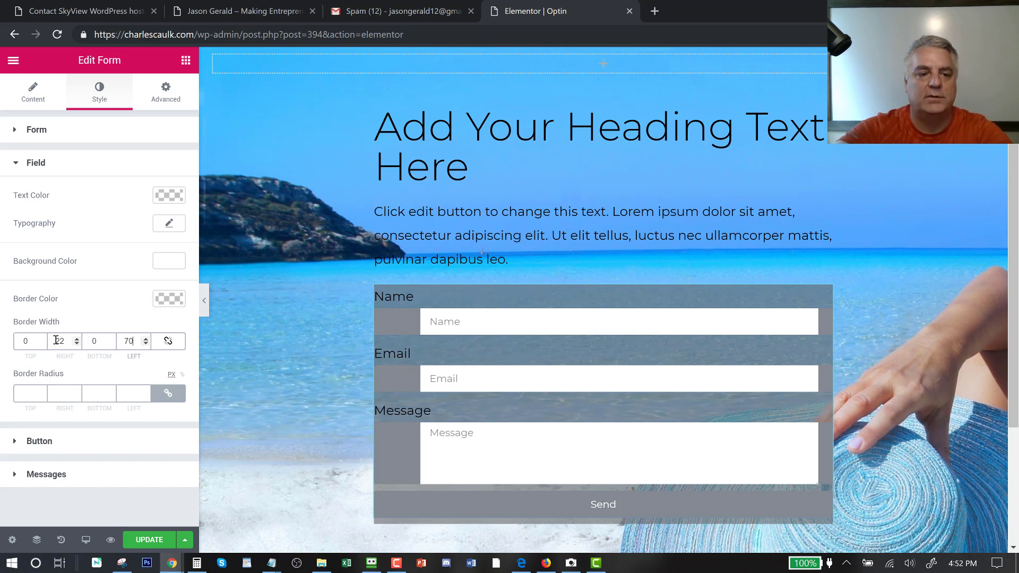
type("70")
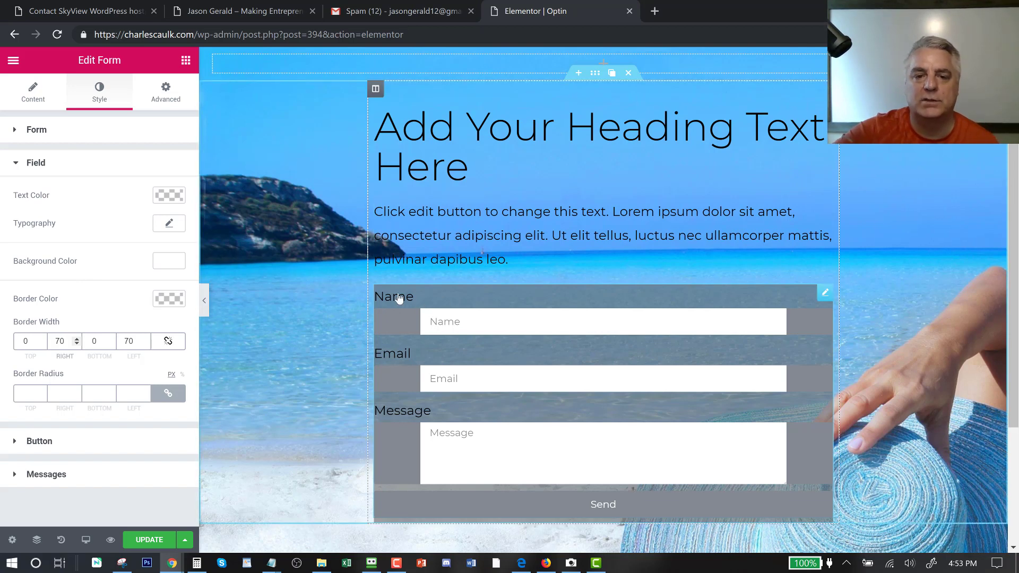
Clear the label of the form's Name field, keeping its placeholder.
left_click(27, 101)
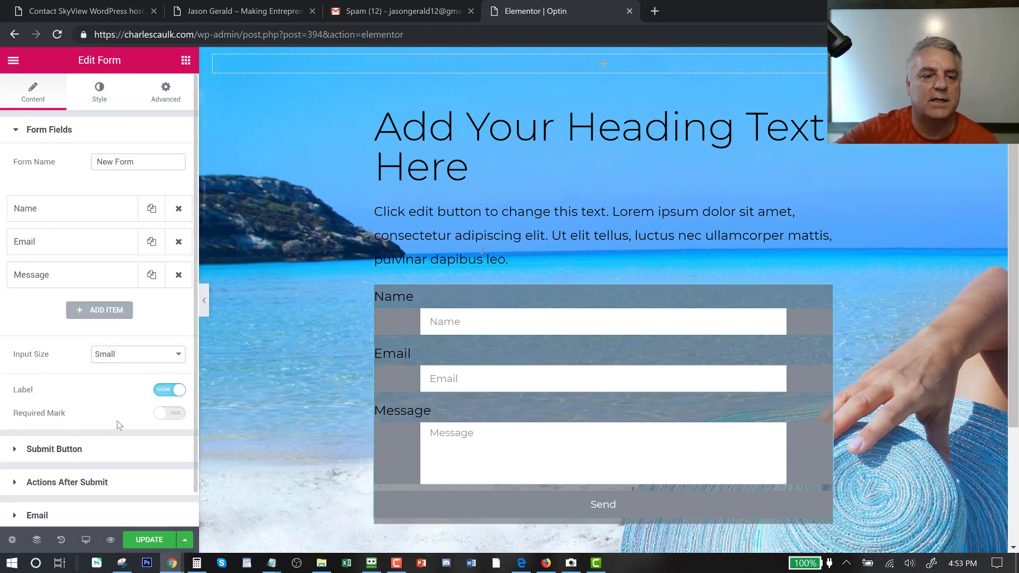
left_click(60, 214)
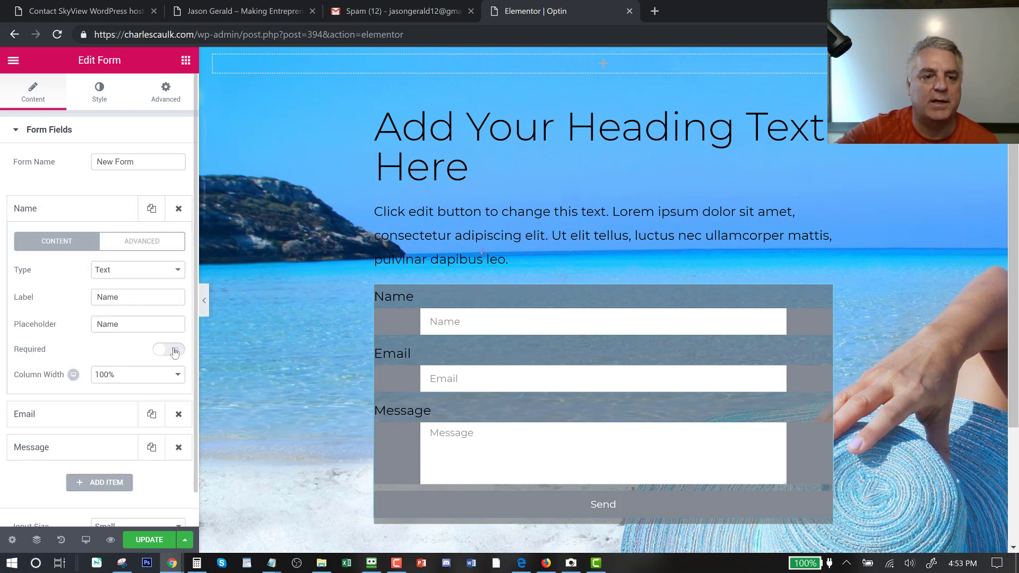
left_click_drag(122, 298, 74, 302)
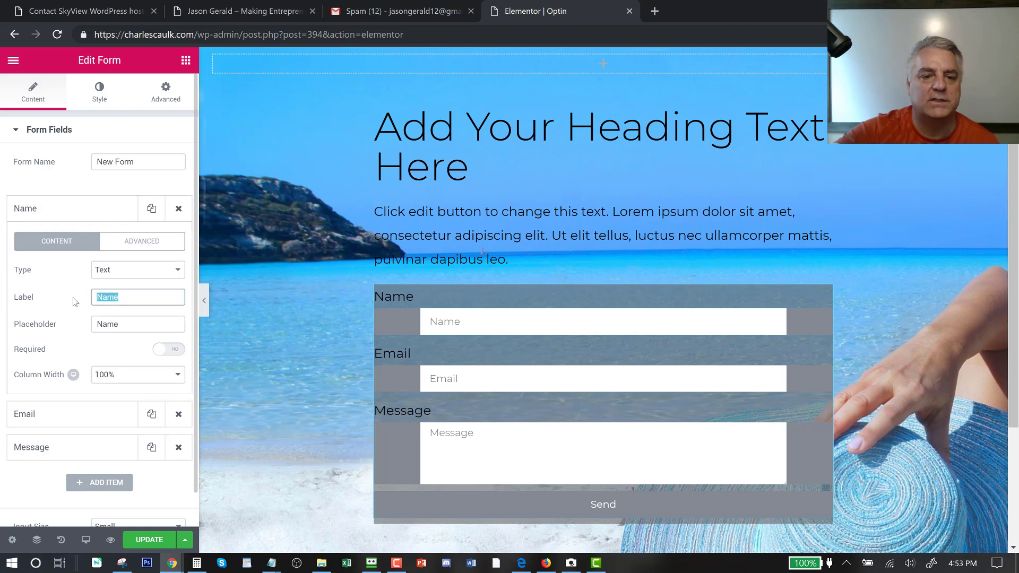
key("BackSpace")
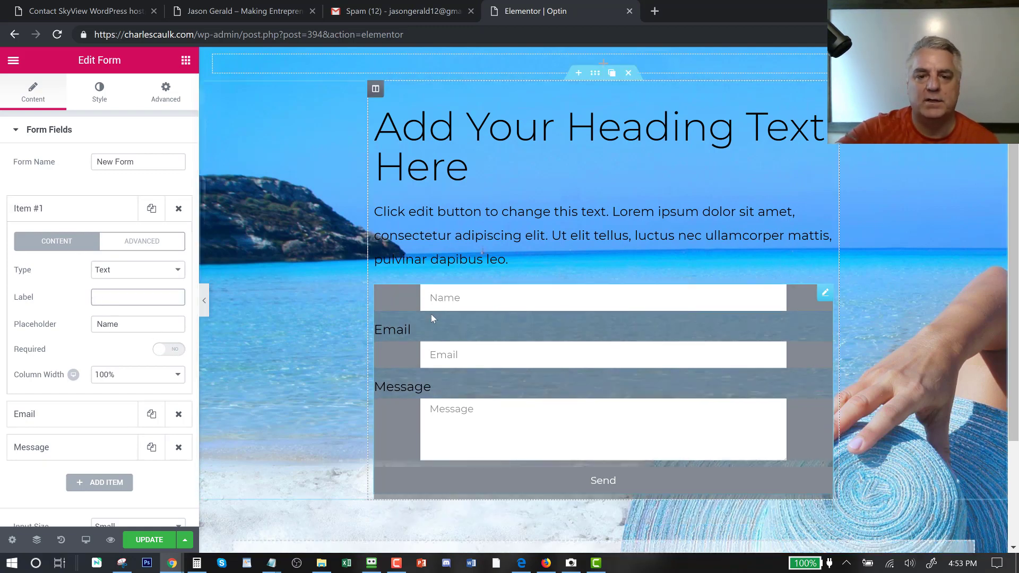
left_click(59, 212)
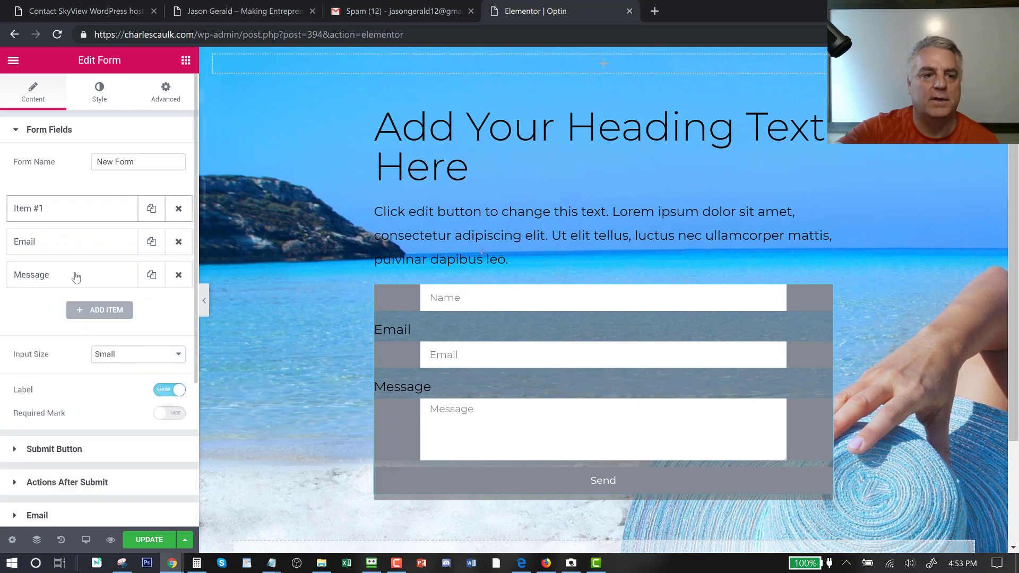
Clear the label of the form's Email field and delete the Message field.
left_click(64, 242)
left_click(132, 331)
left_click_drag(132, 331, 71, 333)
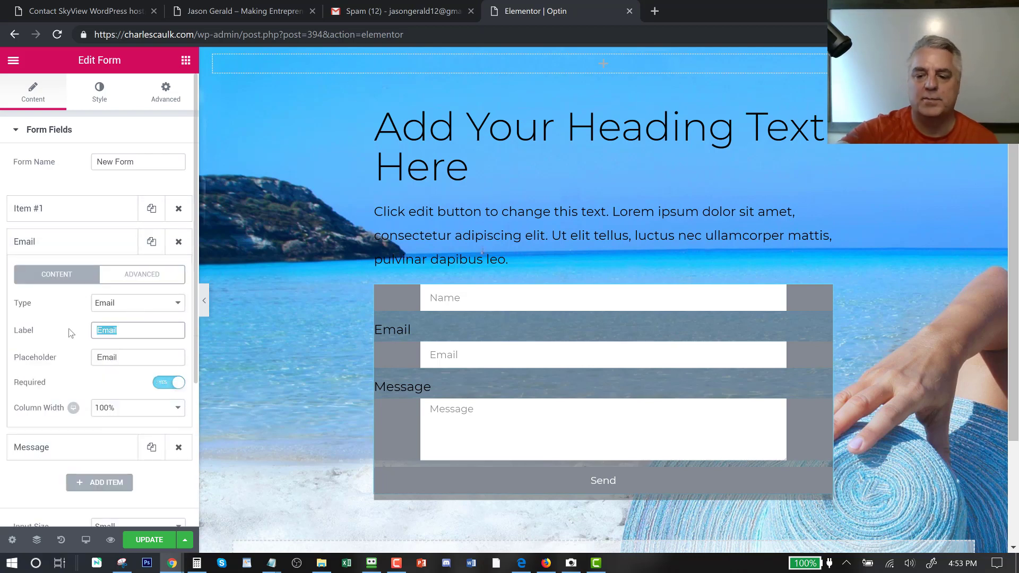
key("BackSpace")
left_click(77, 245)
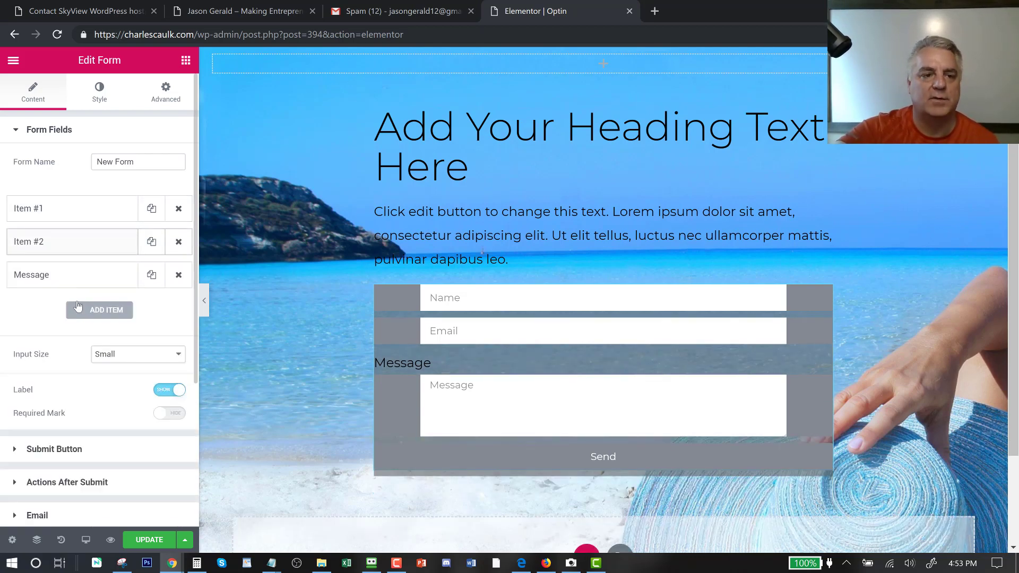
left_click(178, 275)
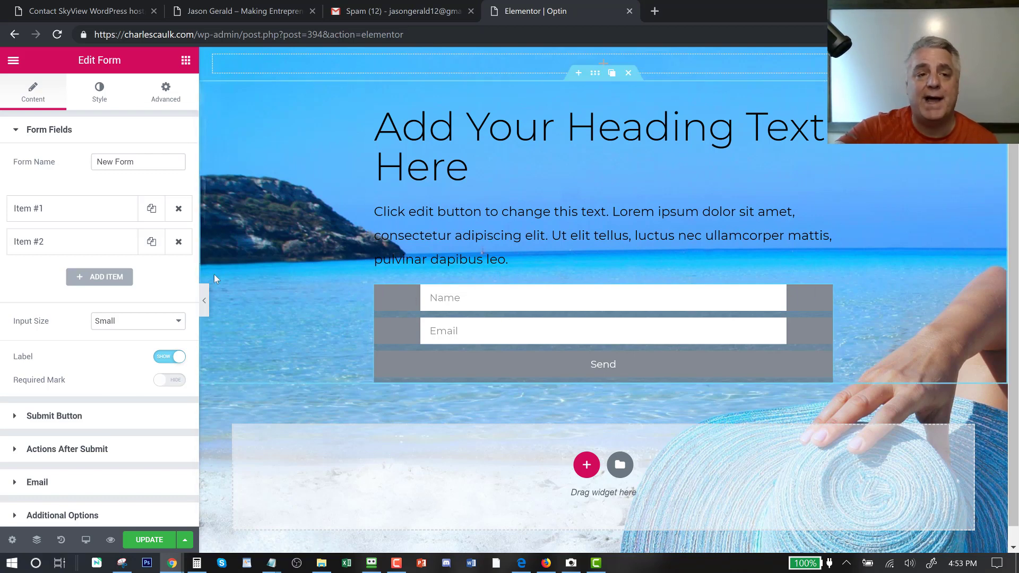
Set the form fields' top border width to 70.
left_click(165, 93)
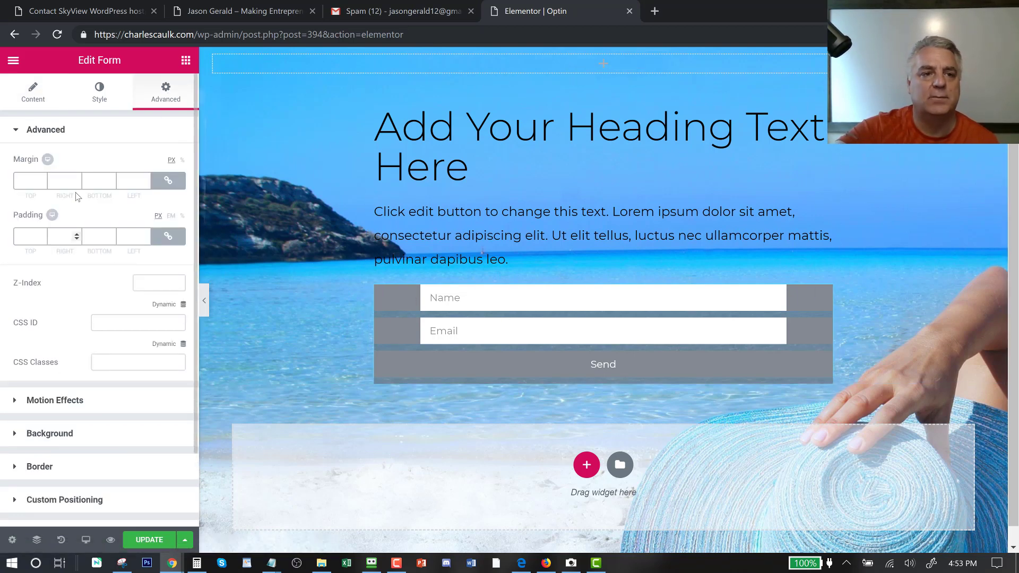
left_click(100, 96)
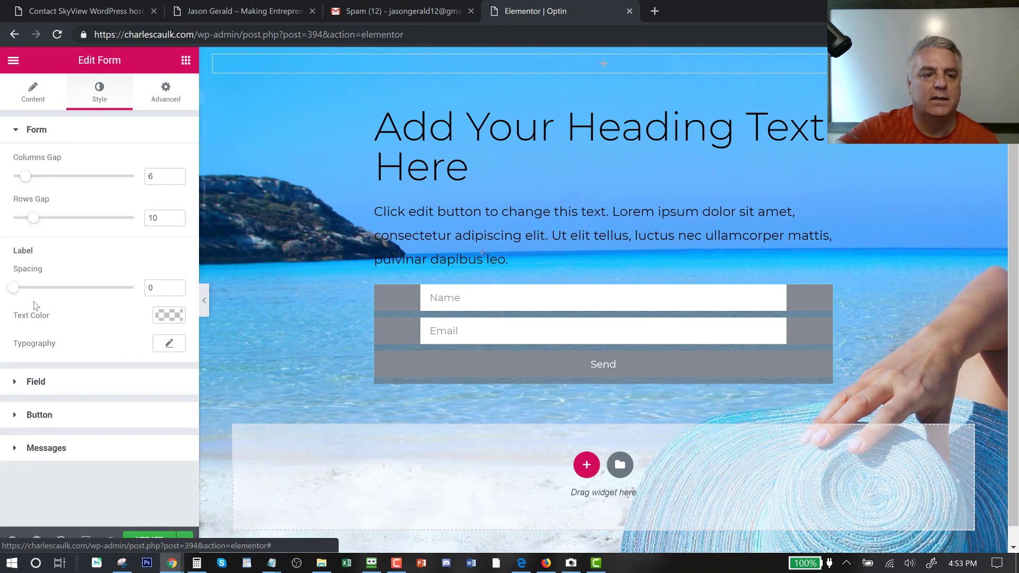
left_click(48, 382)
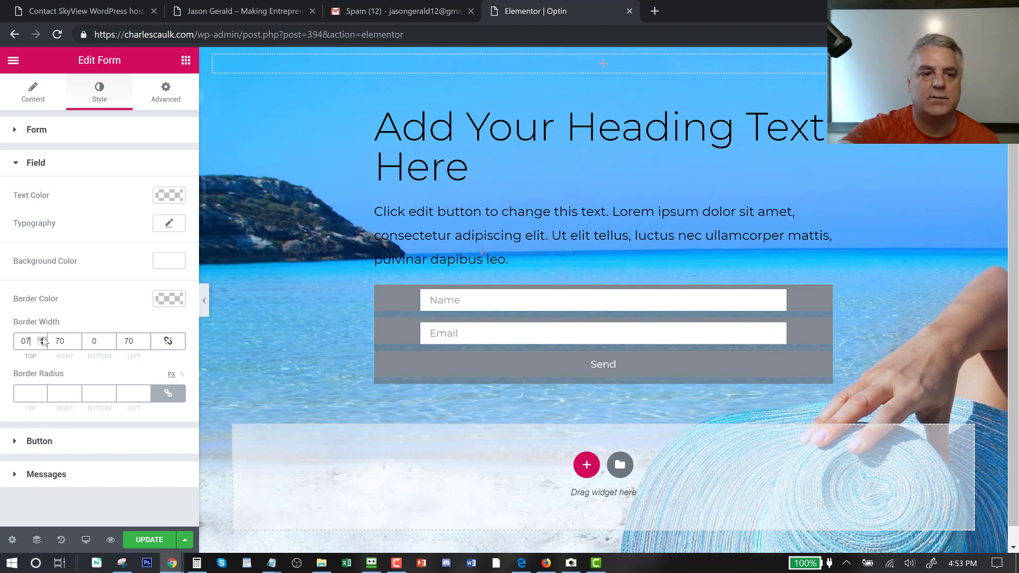
type("70")
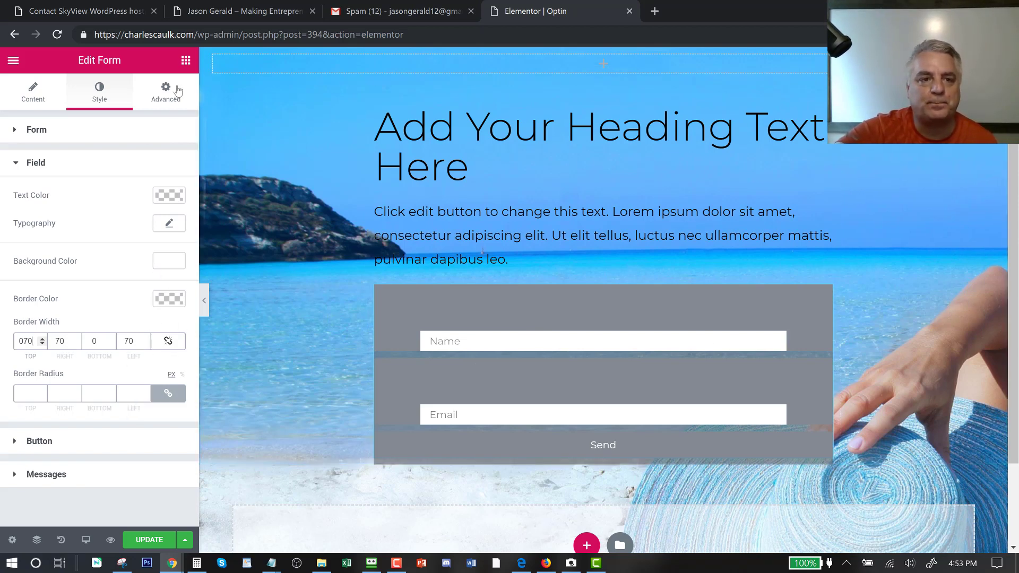
Change the form's background color to a lighter grey, rgb(188,188,188), and raise its opacity slightly.
left_click(178, 91)
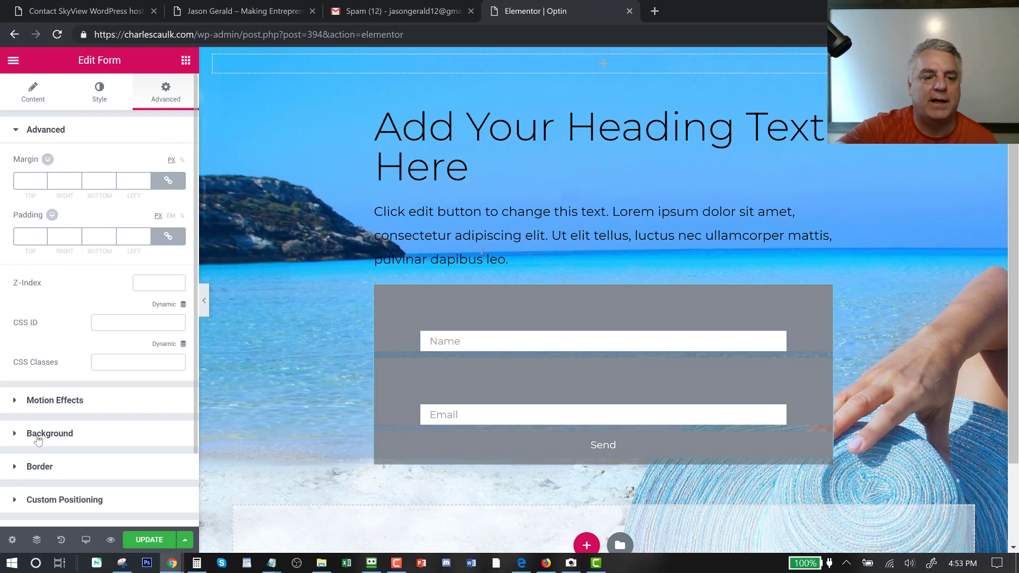
left_click(37, 434)
left_click(167, 285)
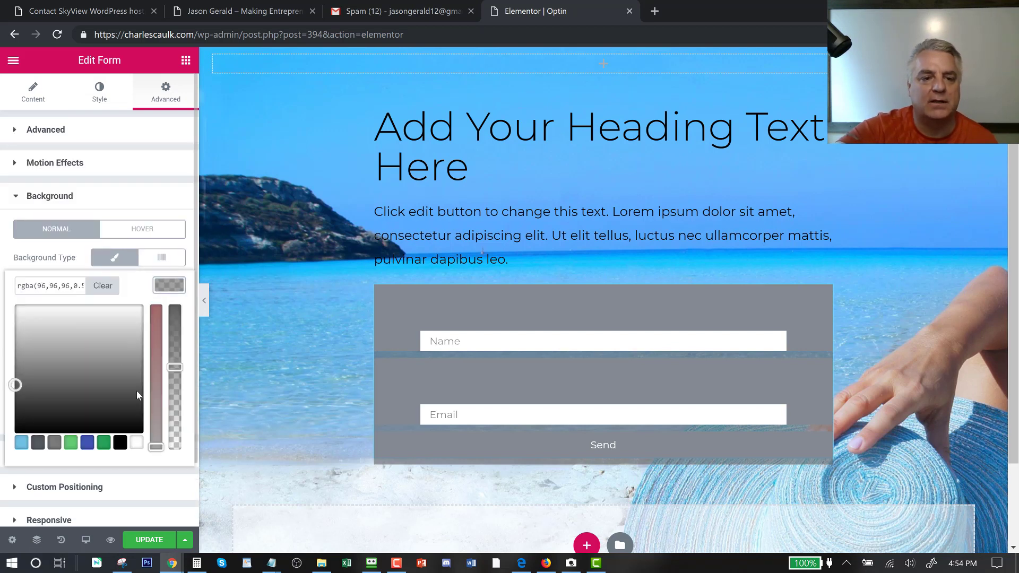
left_click_drag(177, 394, 178, 359)
left_click(72, 339)
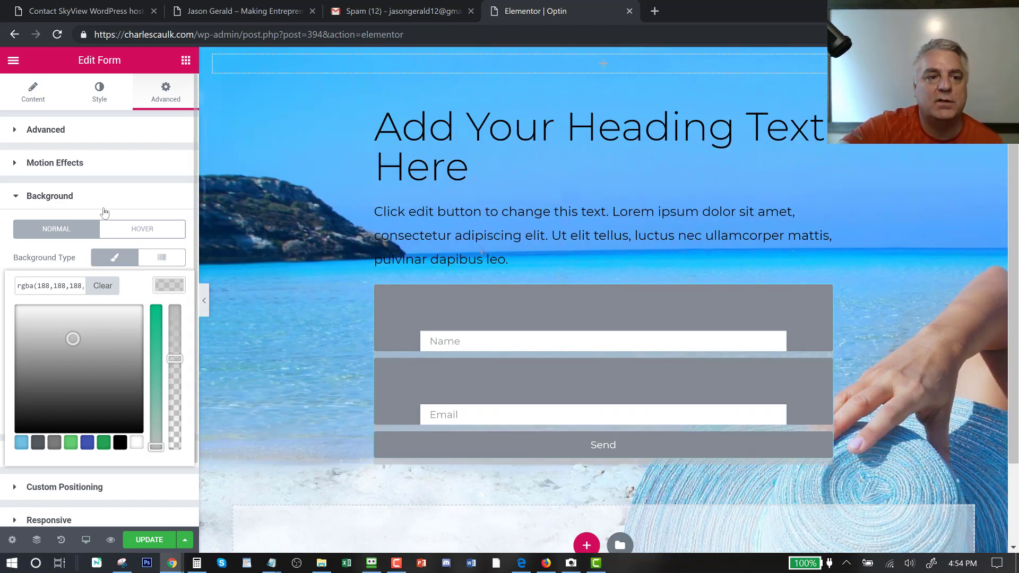
left_click(96, 205)
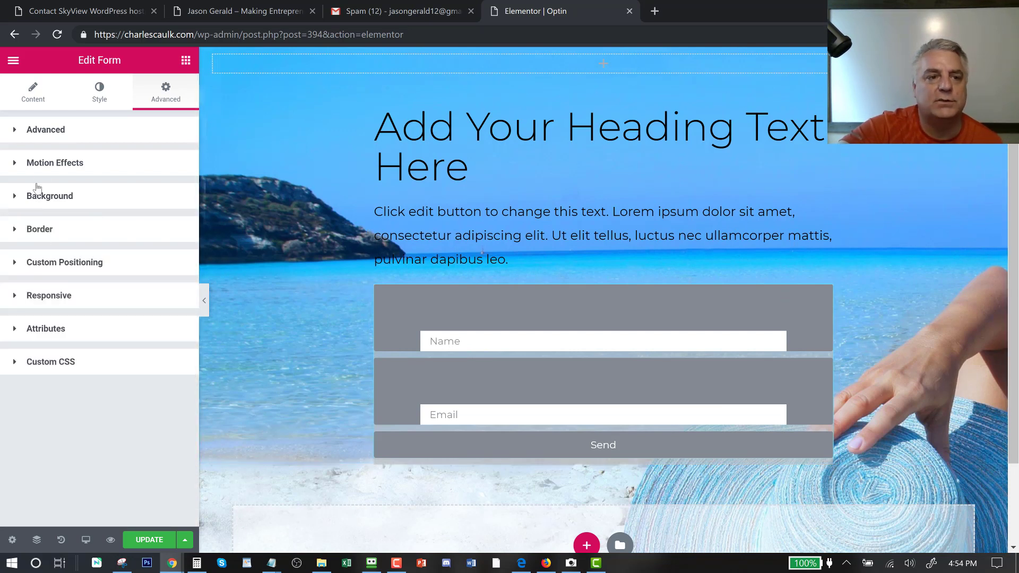
Look through the actions that can be added after the form is submitted.
left_click(30, 101)
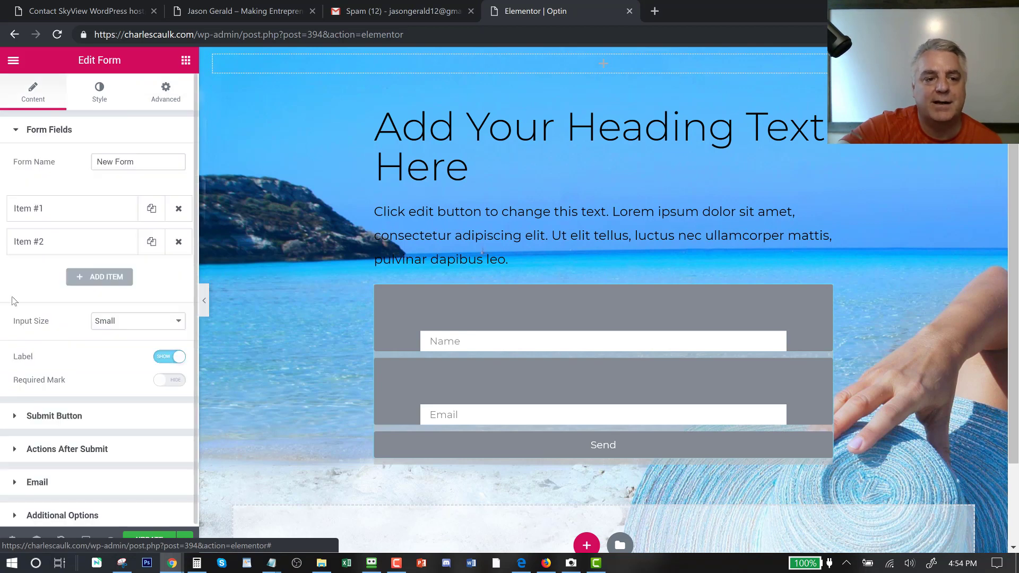
left_click(29, 137)
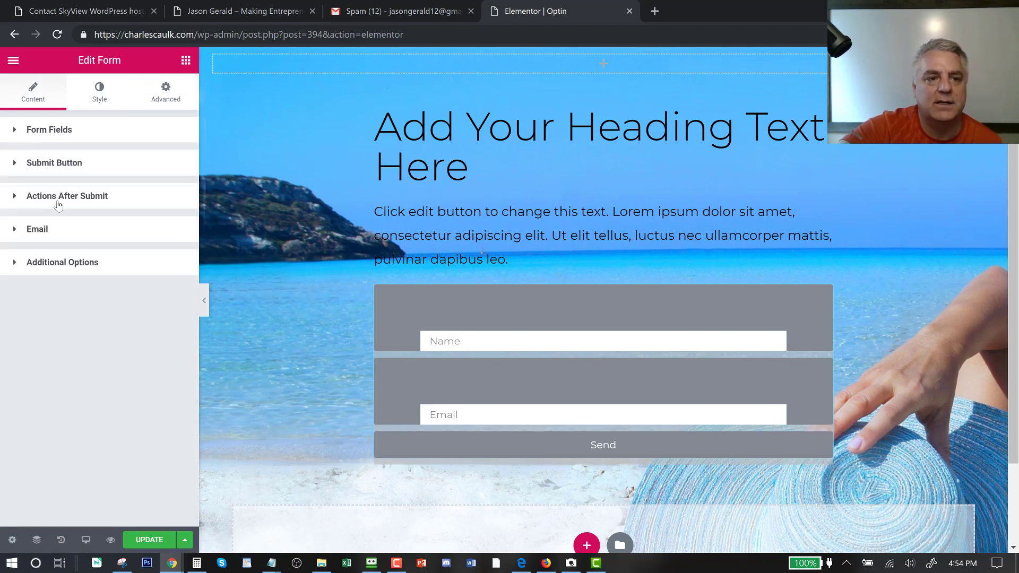
left_click(58, 206)
left_click(83, 239)
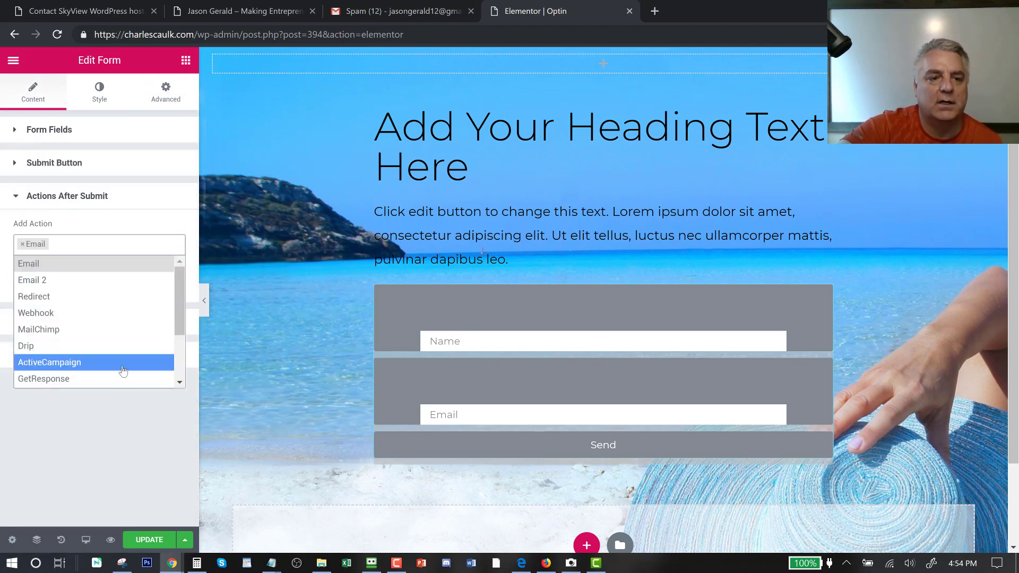
scroll(180, 321, "down", 2)
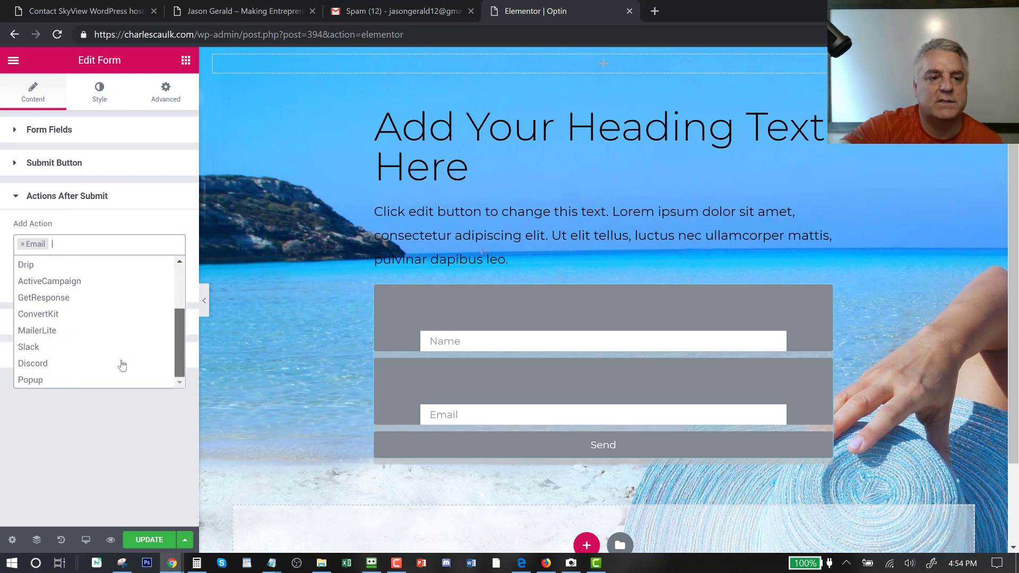
Add ConvertKit and Redirect to the form's actions after submit and open the settings of each action.
left_click(71, 317)
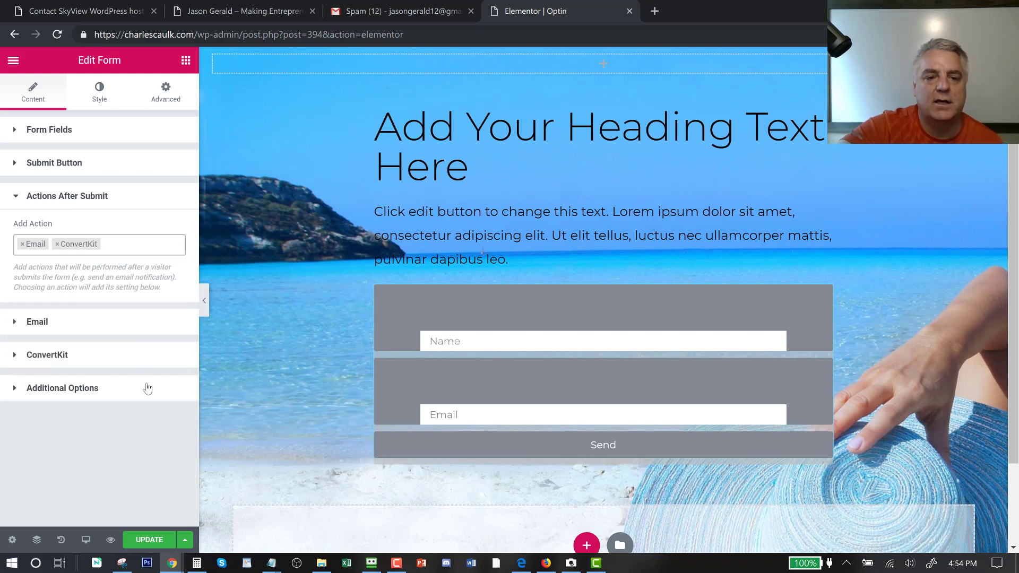
left_click(58, 354)
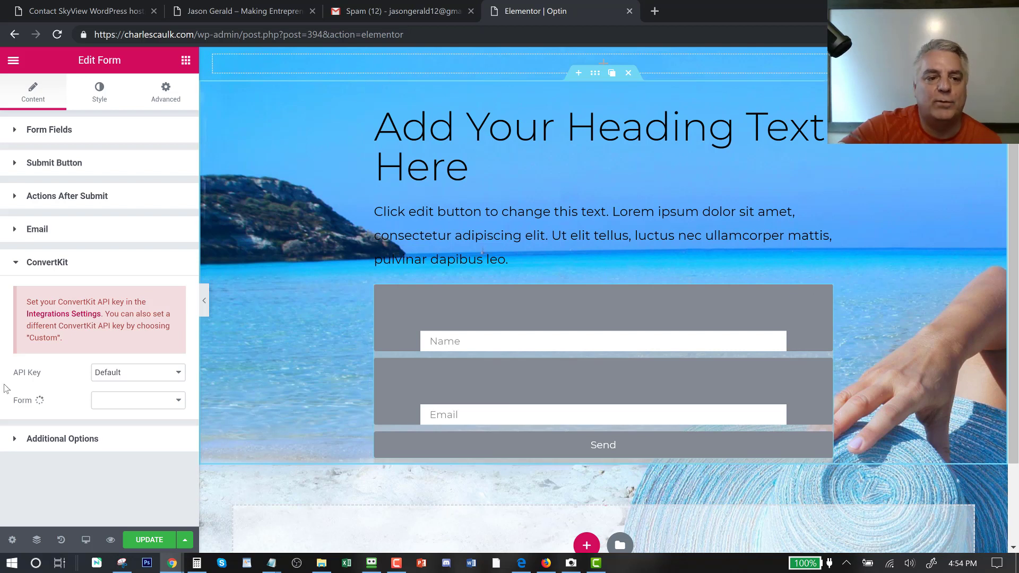
left_click(60, 197)
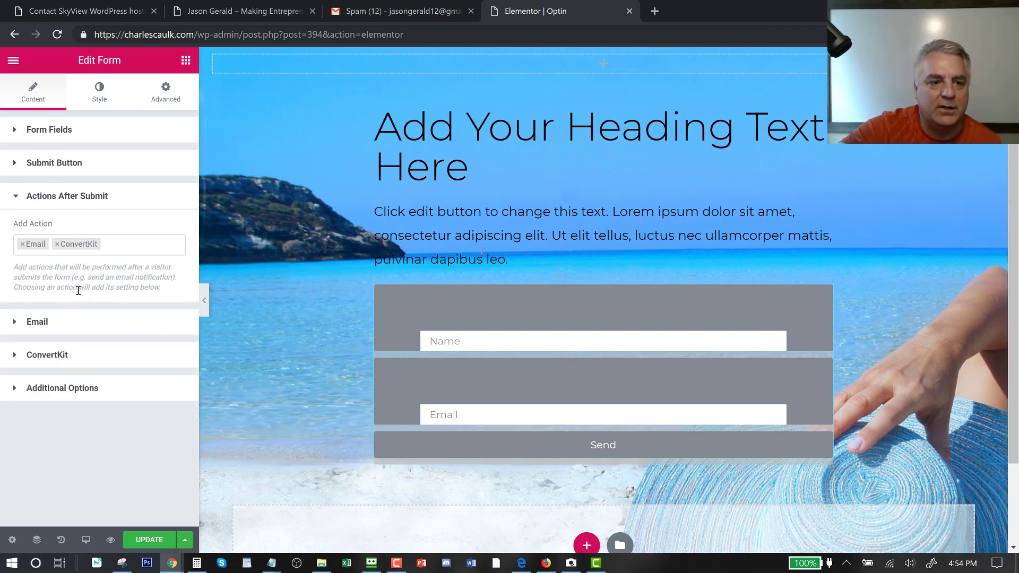
left_click(118, 248)
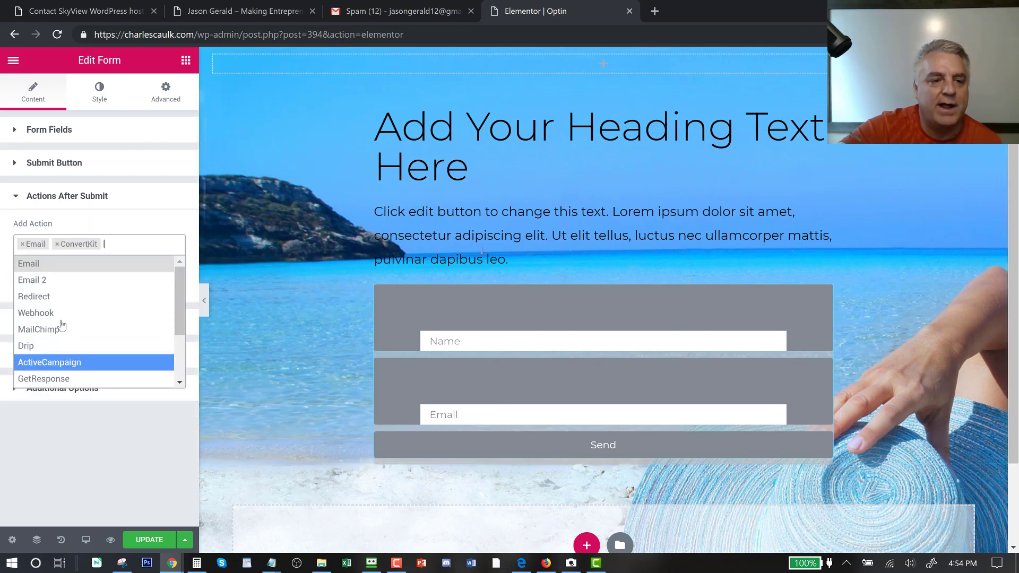
left_click(61, 302)
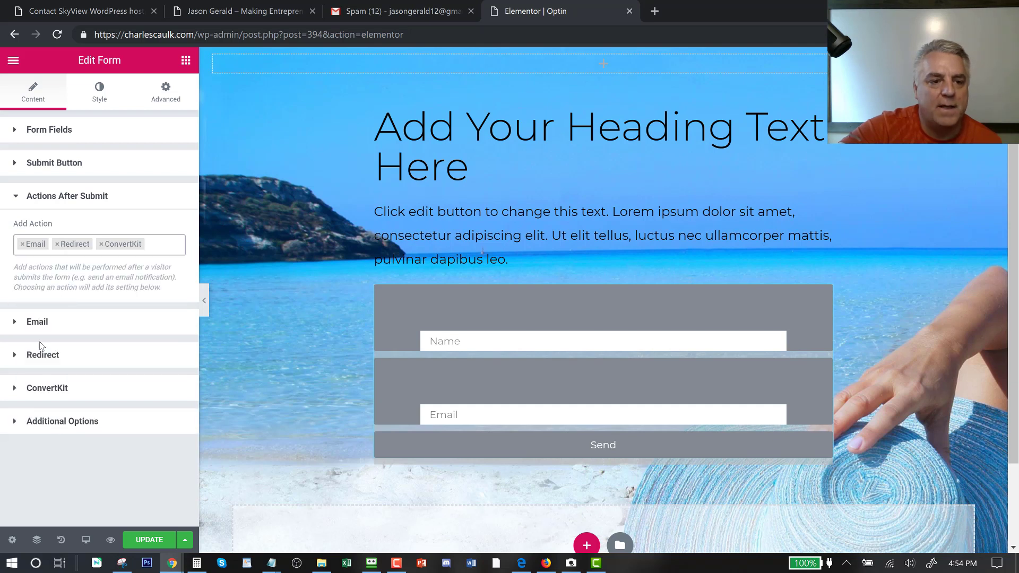
left_click(38, 361)
left_click(37, 311)
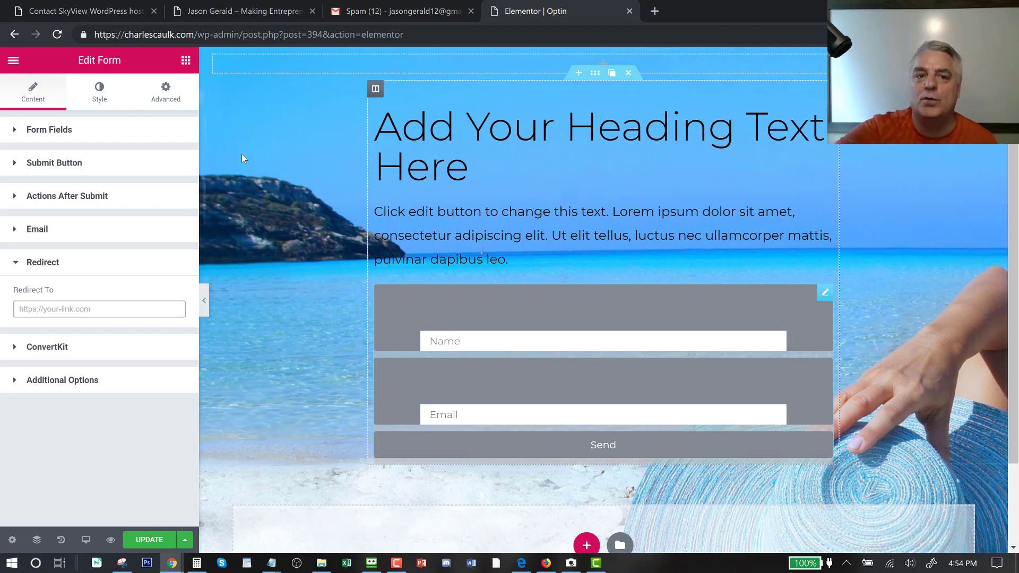
Update the Optin page, preview it in a separate tab and close the preview.
left_click(162, 540)
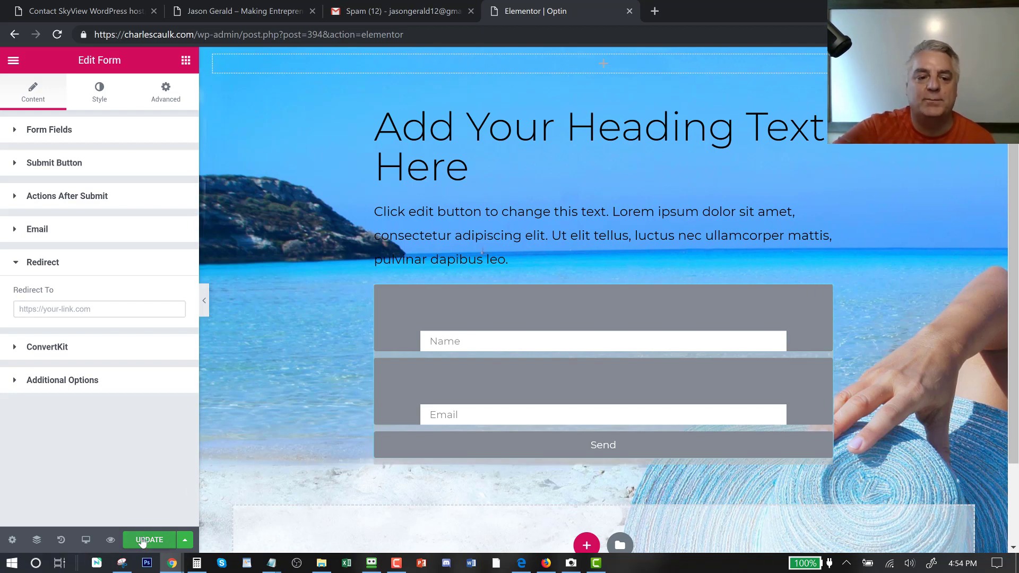
left_click(110, 541)
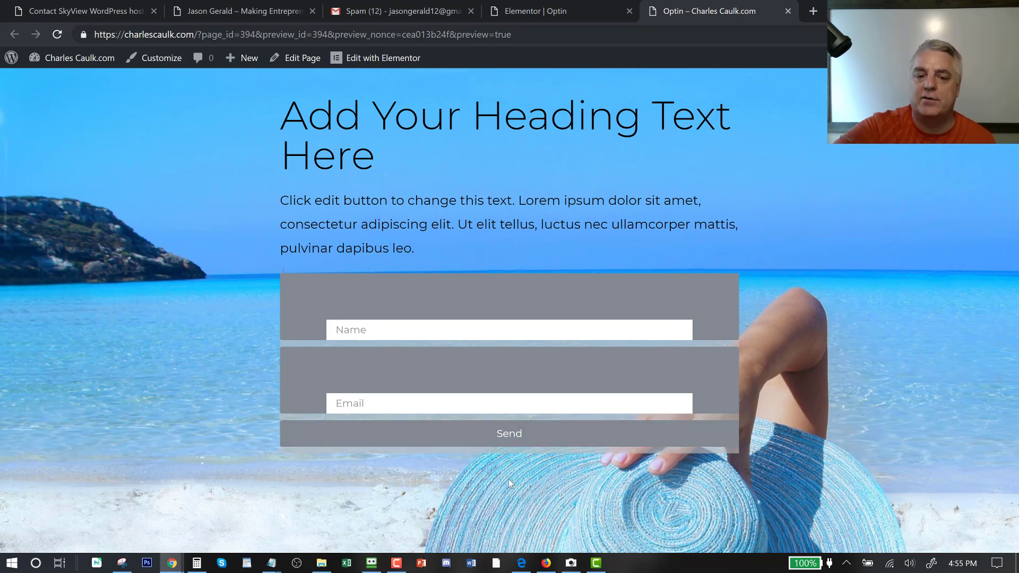
left_click(788, 11)
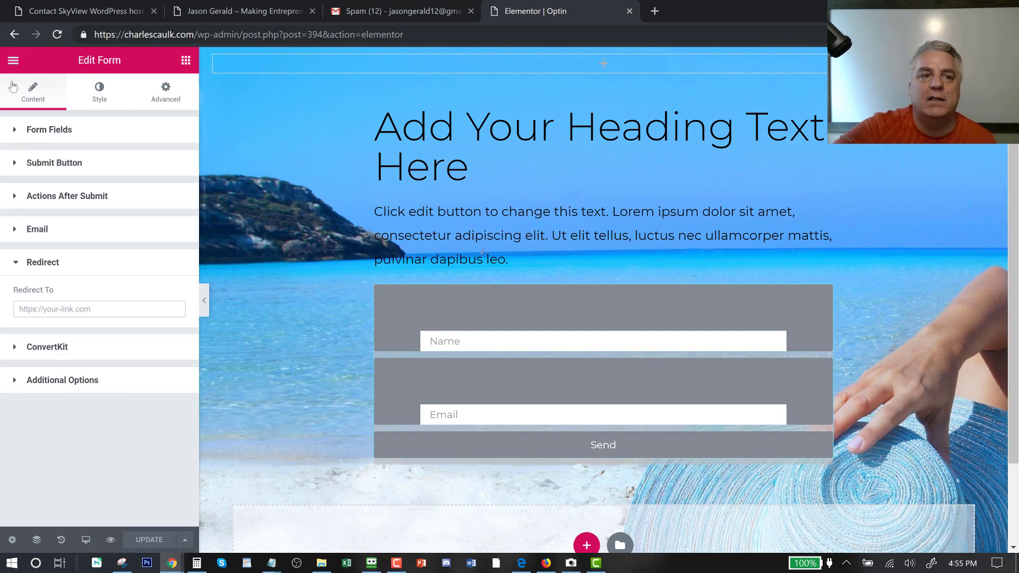
Exit the Elementor editor to WordPress and find the Optin page in the list of all pages.
left_click(13, 60)
left_click(57, 409)
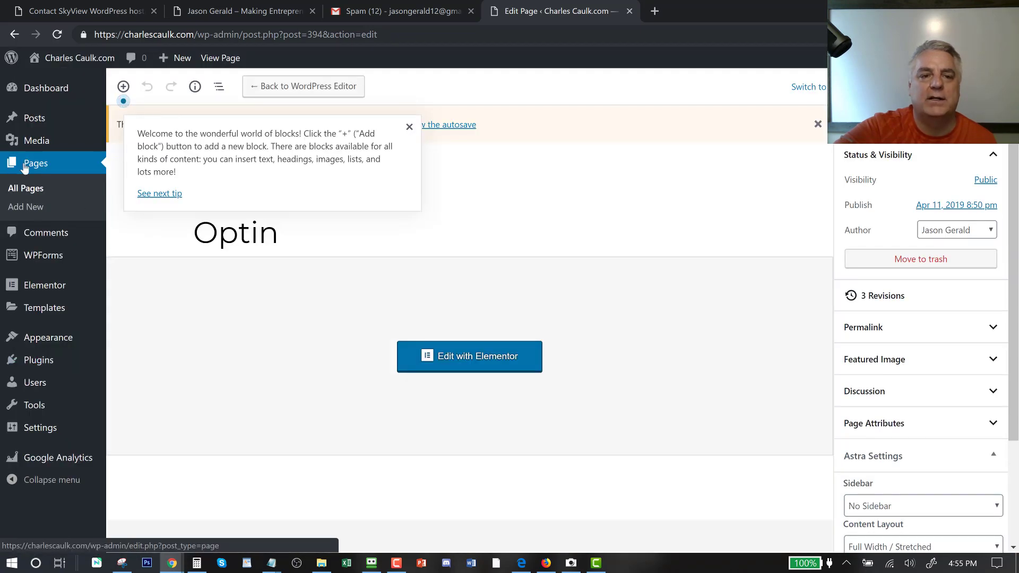
left_click(25, 167)
scroll(184, 428, "down", 4)
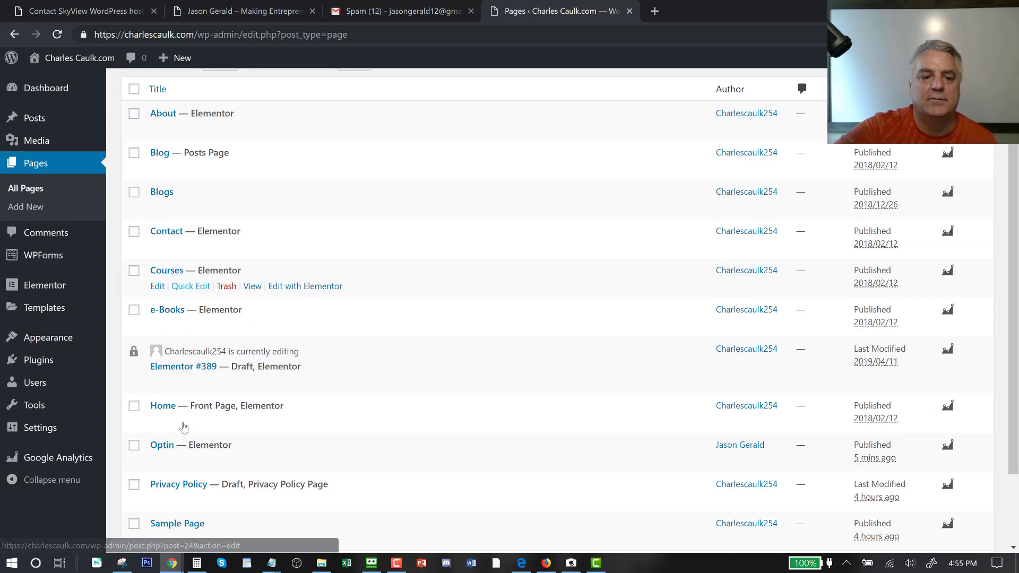
scroll(184, 428, "down", 2)
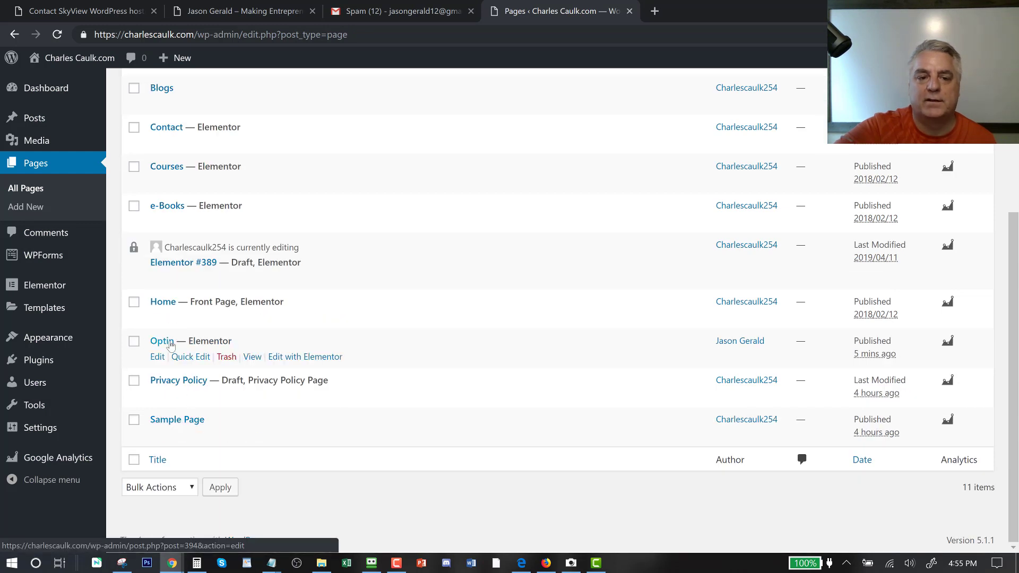
View the published Optin page in a new tab and close that tab.
right_click(248, 359)
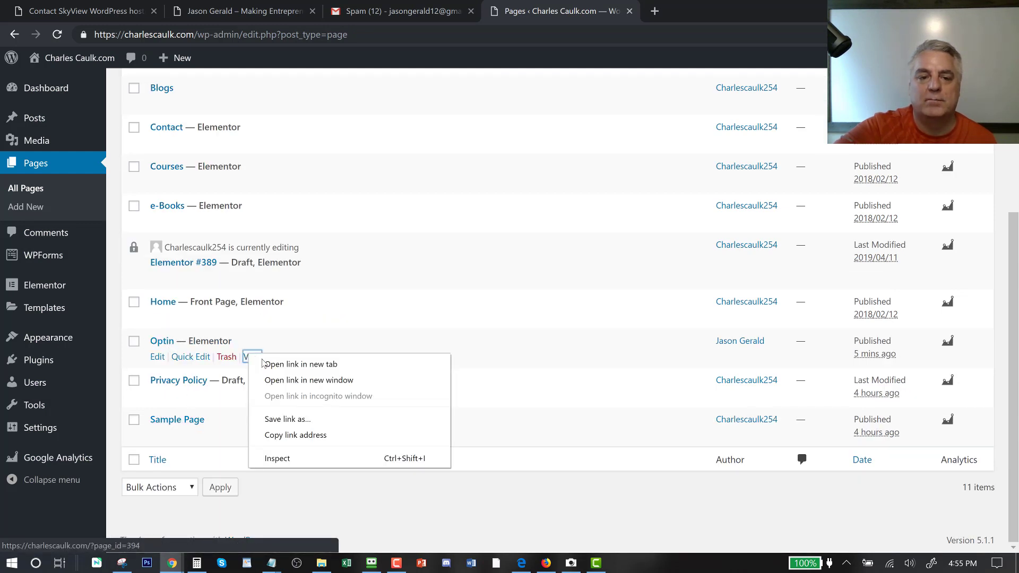
left_click(266, 362)
left_click(743, 11)
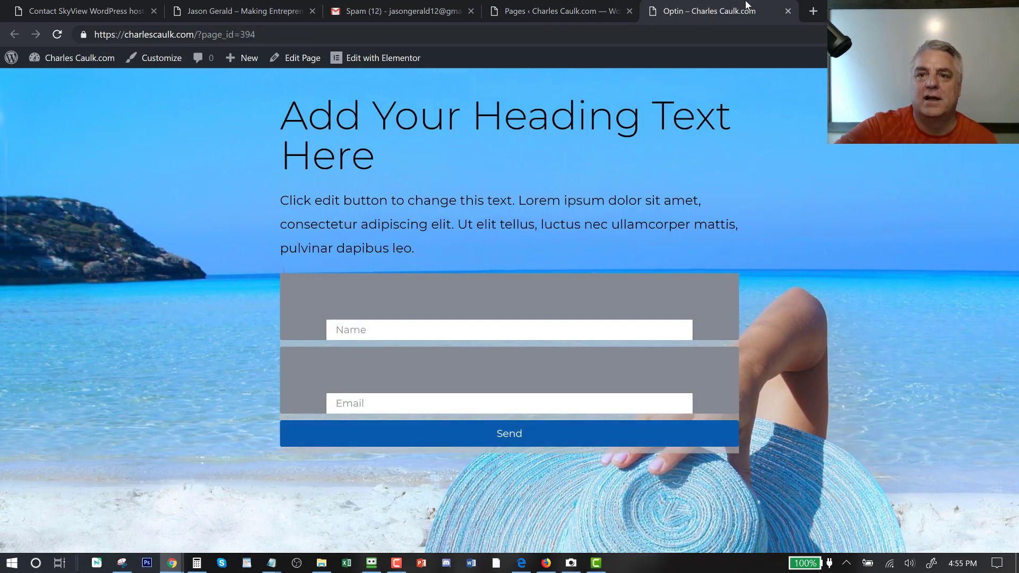
left_click(787, 11)
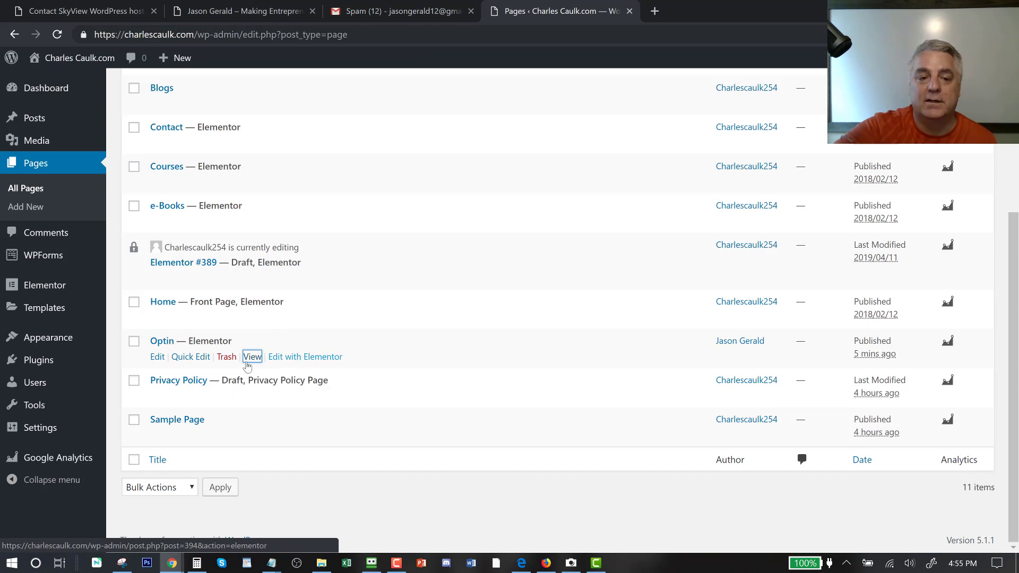
Open the Optin page in the WordPress editor, dismiss the welcome tip and show the page's permalink.
left_click(157, 358)
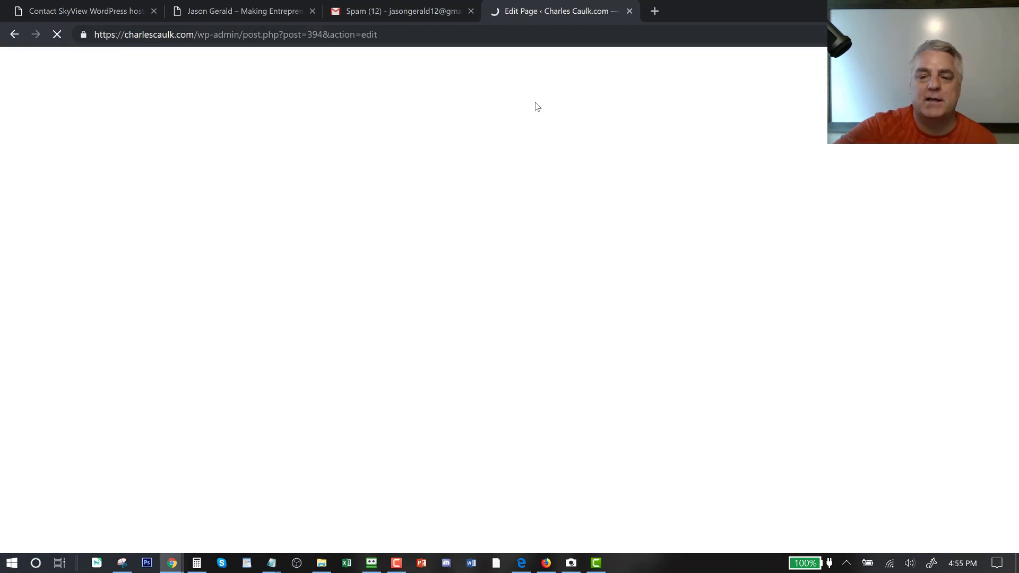
scroll(927, 350, "down", 2)
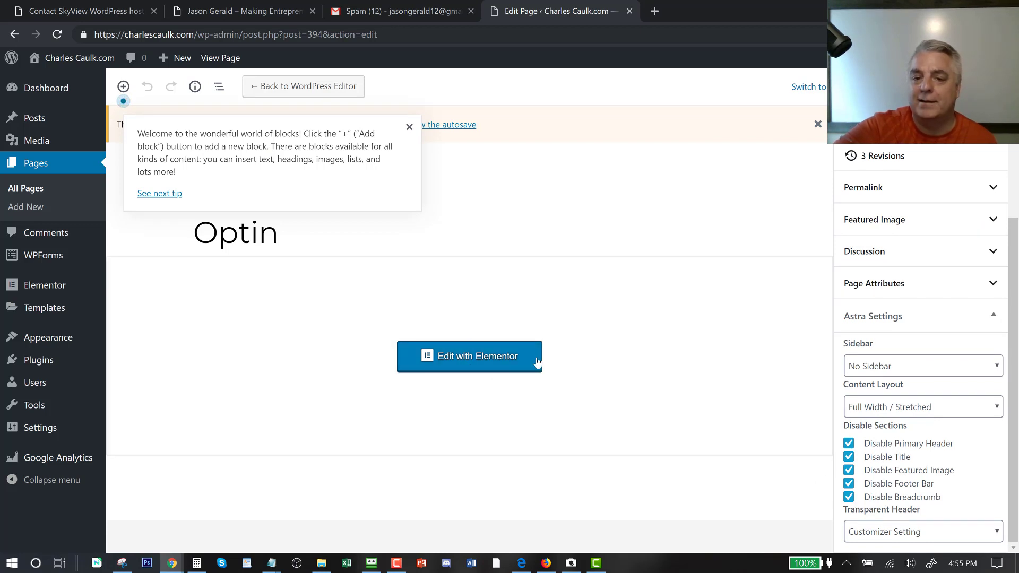
left_click(410, 127)
left_click(254, 223)
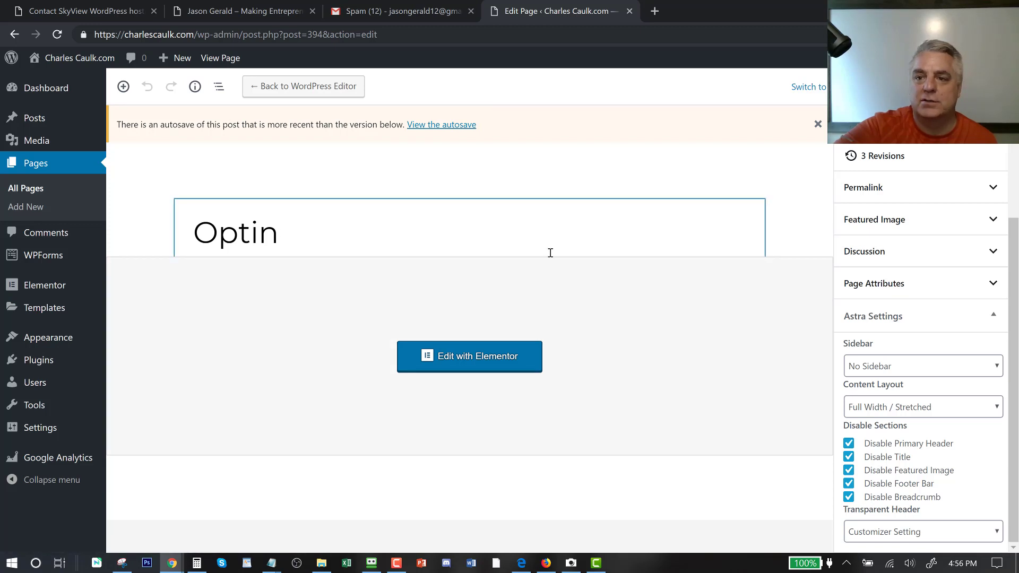
left_click(891, 189)
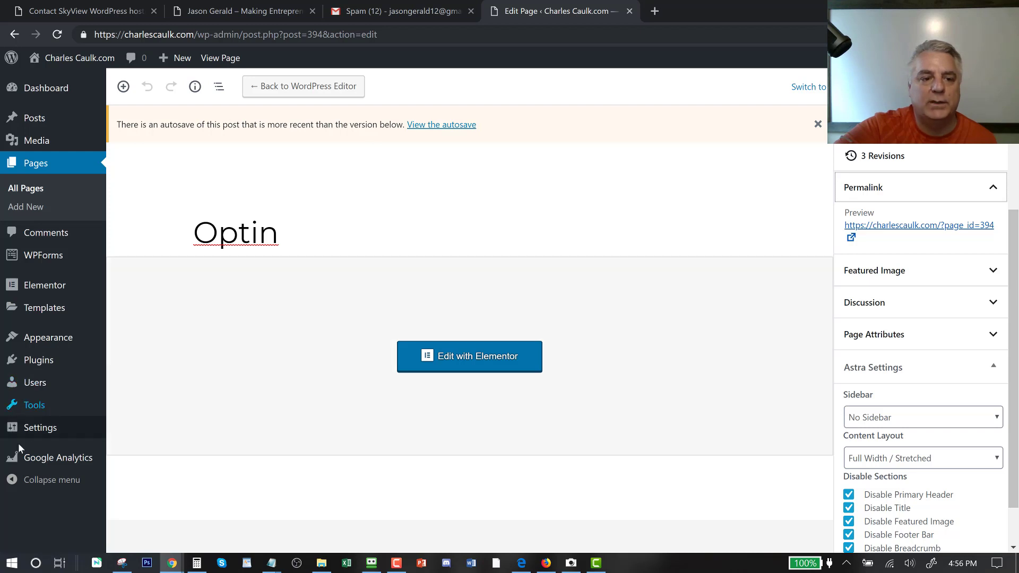
Open the site's permalink settings and save them with the custom structure left empty.
mouse_move(47, 423)
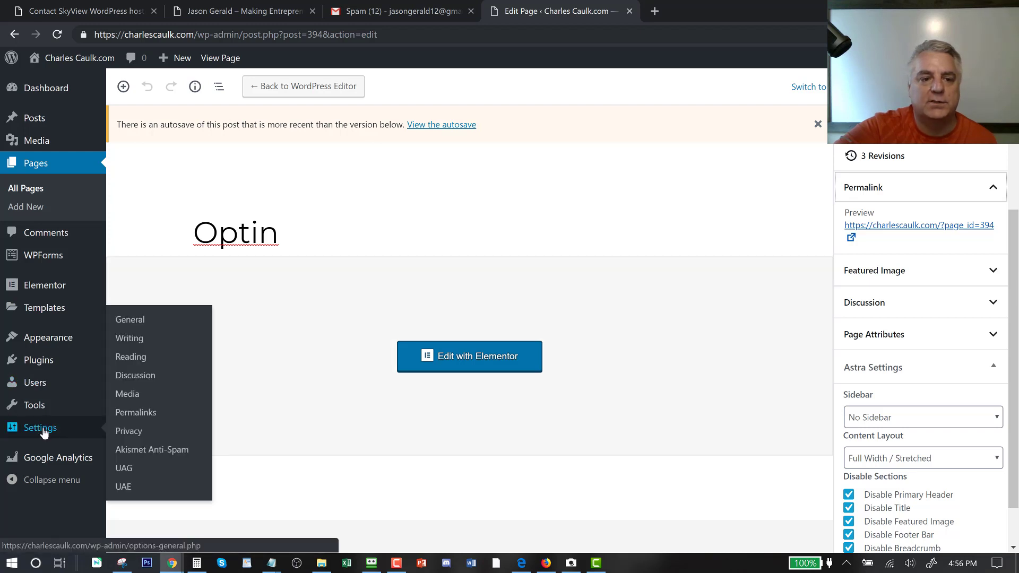
left_click(146, 417)
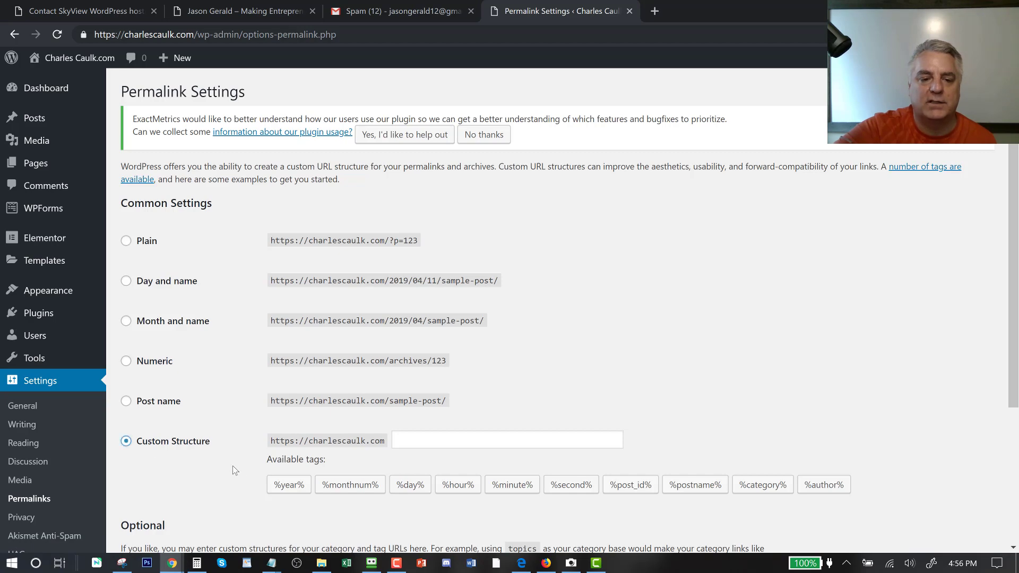
scroll(232, 470, "down", 4)
left_click(154, 485)
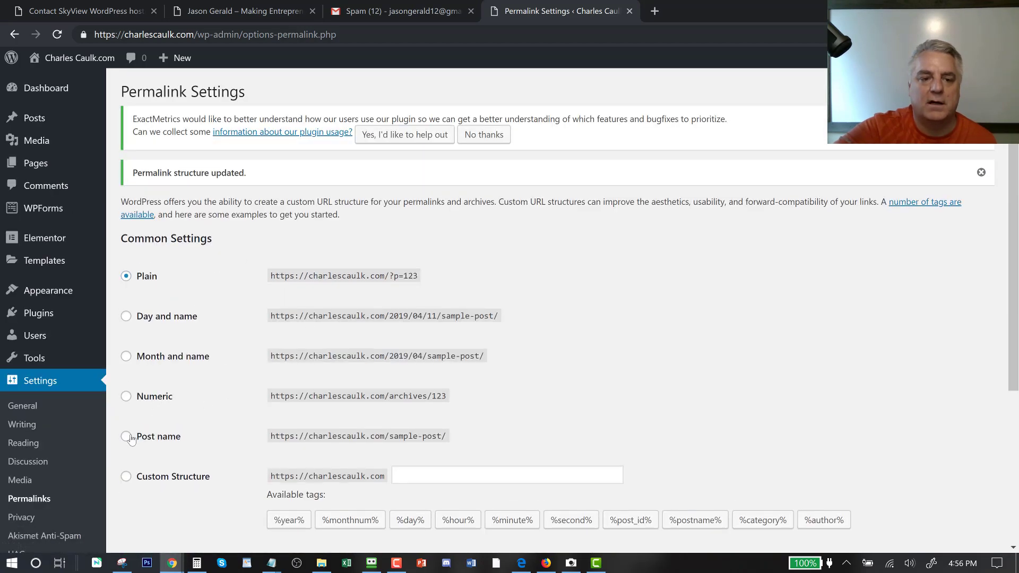
Set the permalink structure to Post name and save the changes.
left_click(126, 436)
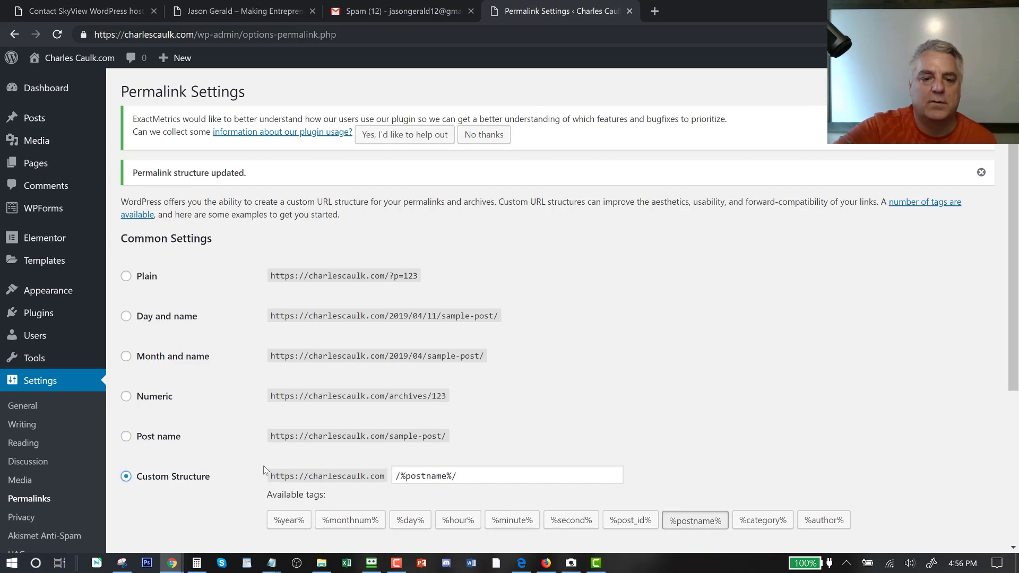
scroll(506, 261, "down", 4)
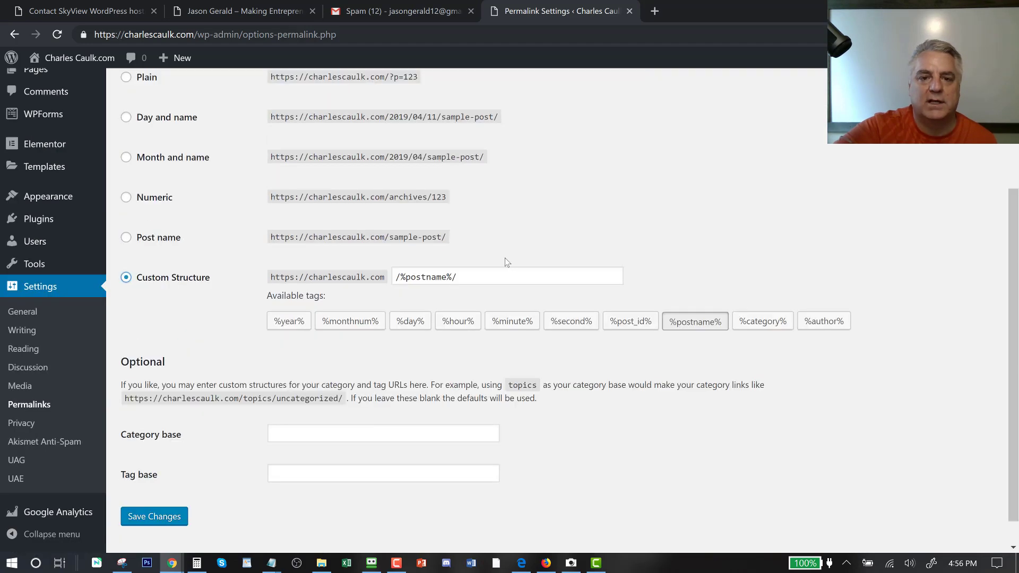
left_click(168, 516)
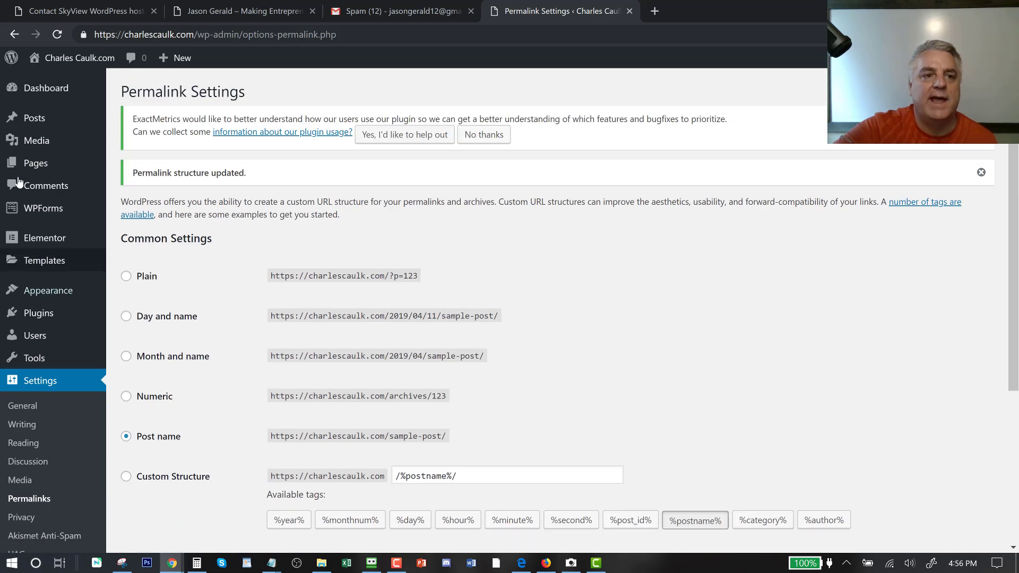
View the Optin page from the list of all pages and select its full web address.
left_click(33, 164)
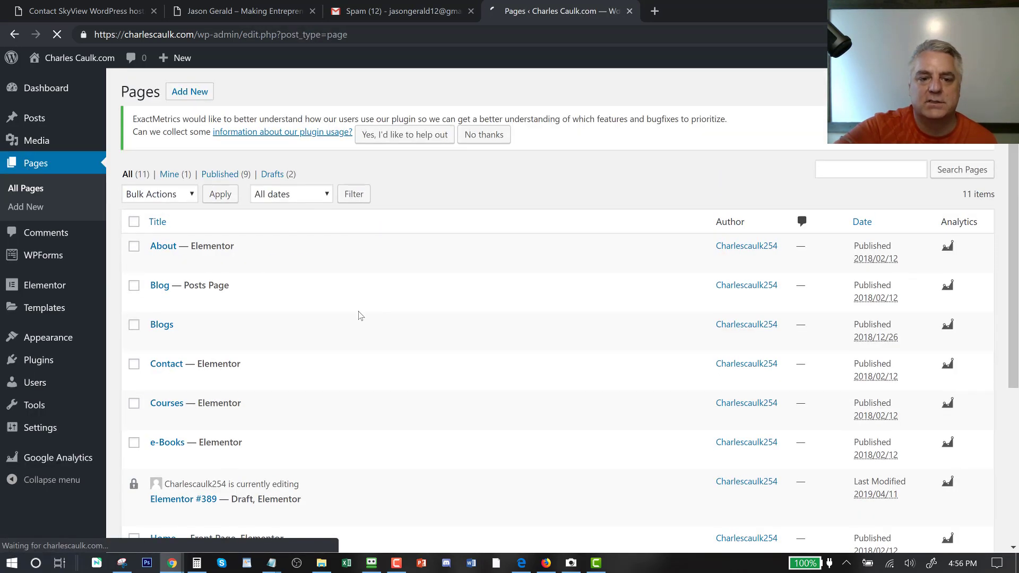
scroll(314, 315, "down", 4)
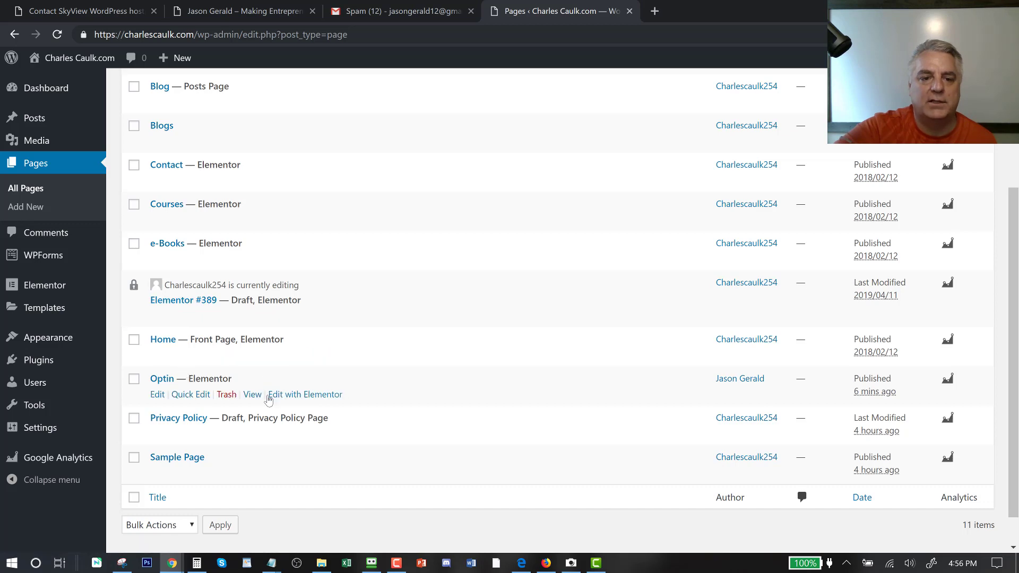
left_click(251, 395)
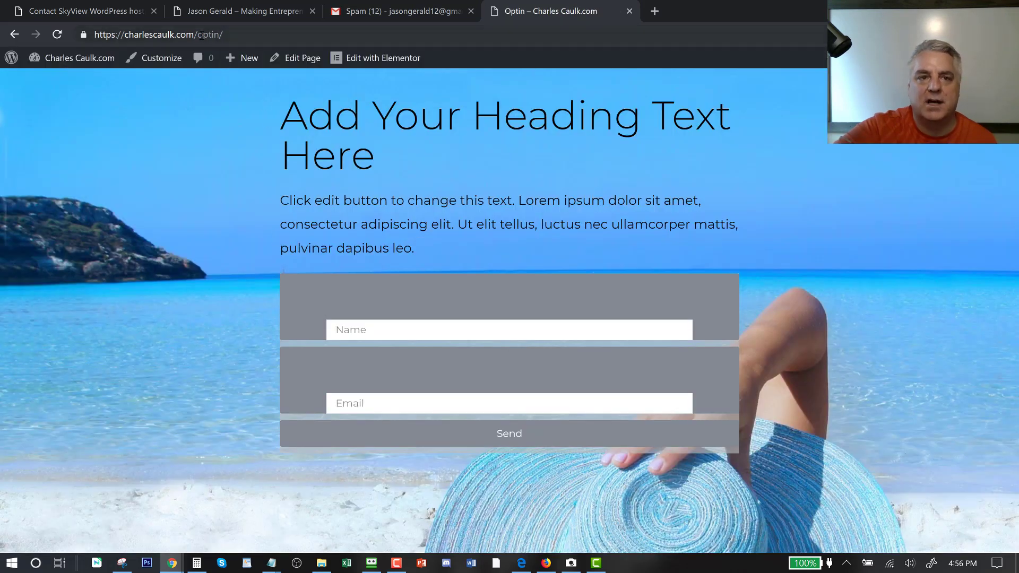
left_click_drag(229, 29, 79, 31)
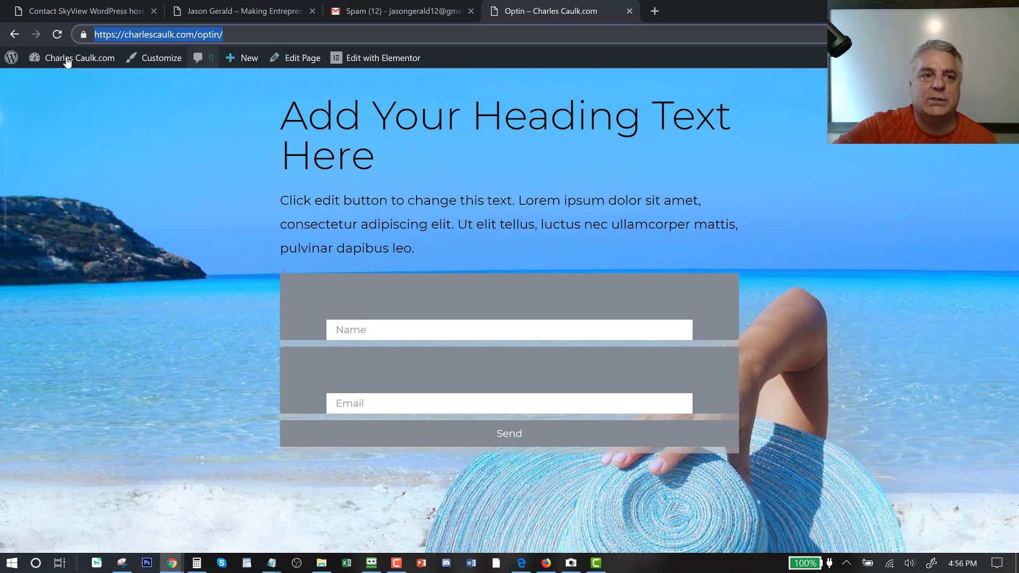
Open the site's dashboard and move the Google Analytics Dashboard widget to the second column, below WordPress Events and News.
mouse_move(69, 60)
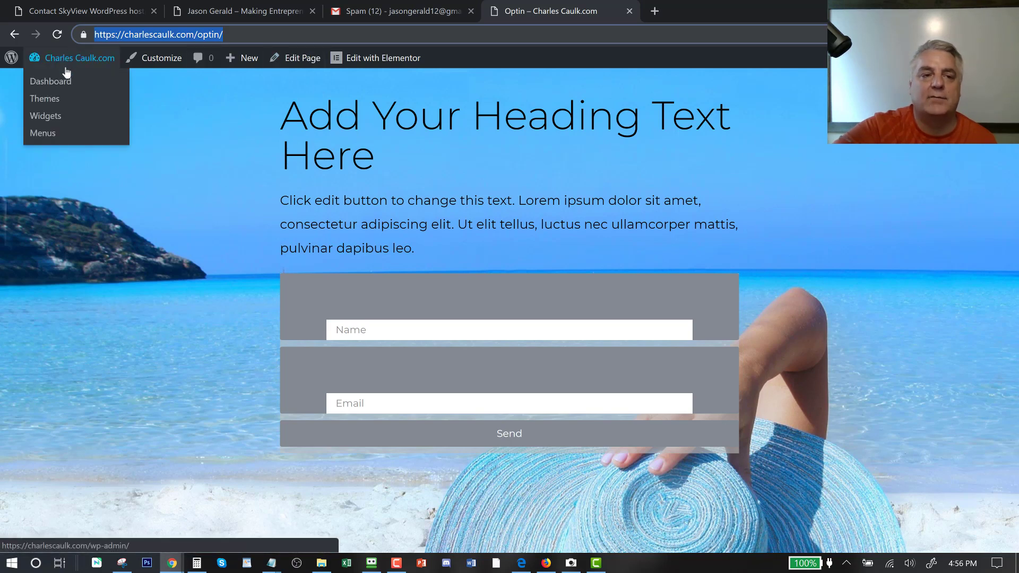
left_click(63, 81)
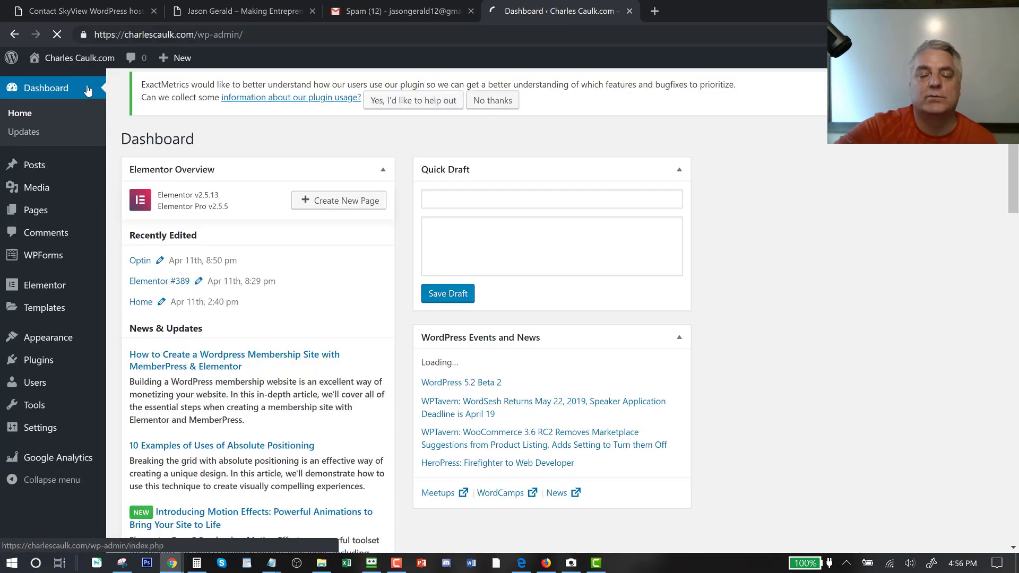
scroll(533, 237, "down", 12)
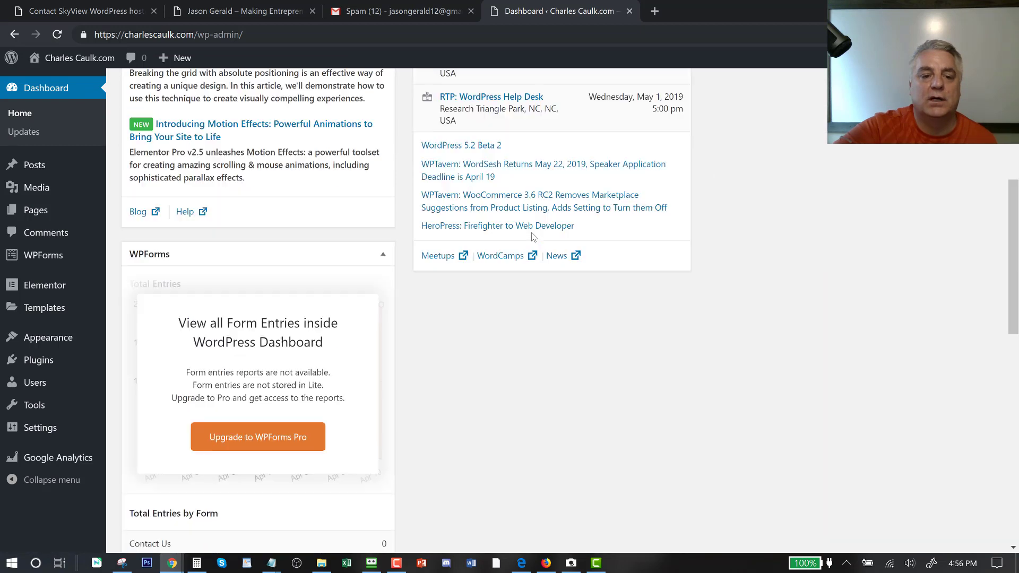
scroll(364, 221, "down", 2)
scroll(365, 221, "up", 2)
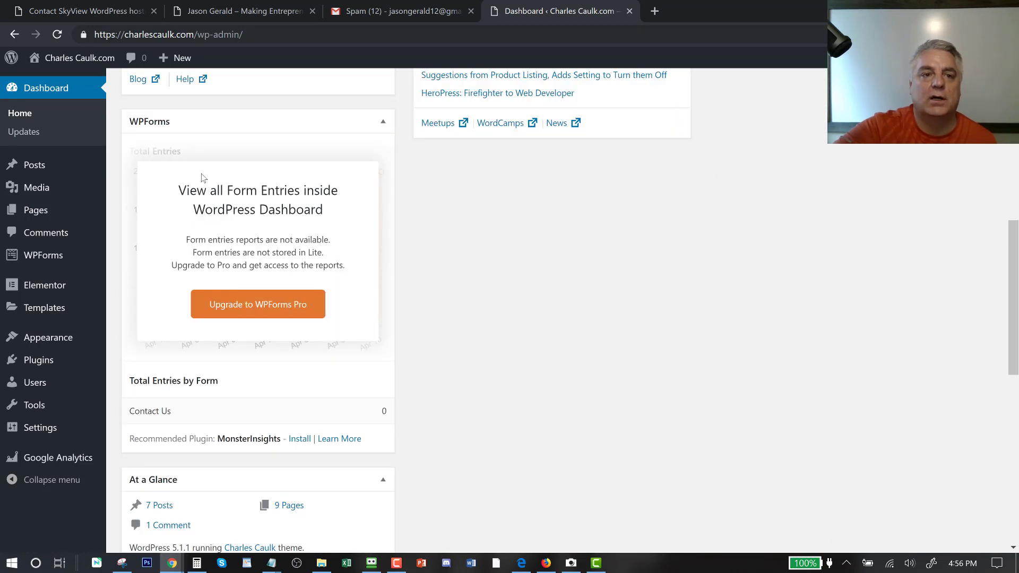
scroll(219, 356, "down", 5)
scroll(212, 372, "down", 5)
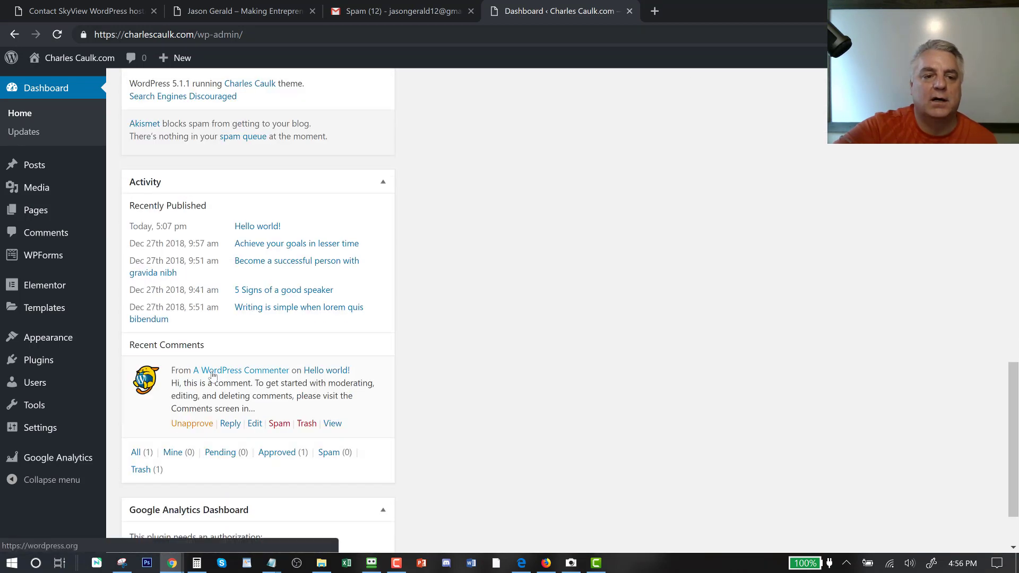
left_click_drag(208, 428, 502, 242)
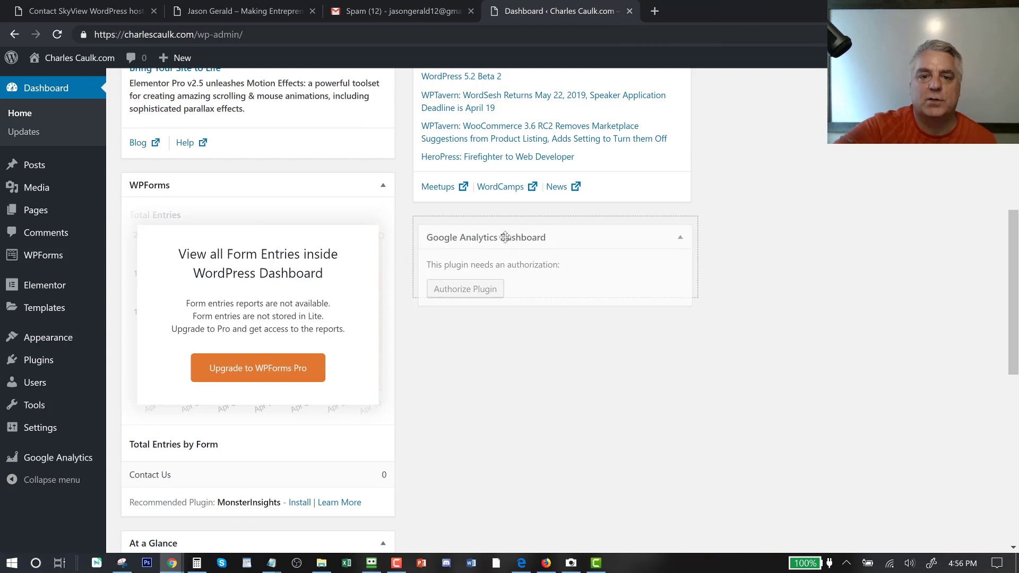
Try to move the At a Glance widget into the empty third column of the dashboard.
scroll(478, 414, "down", 3)
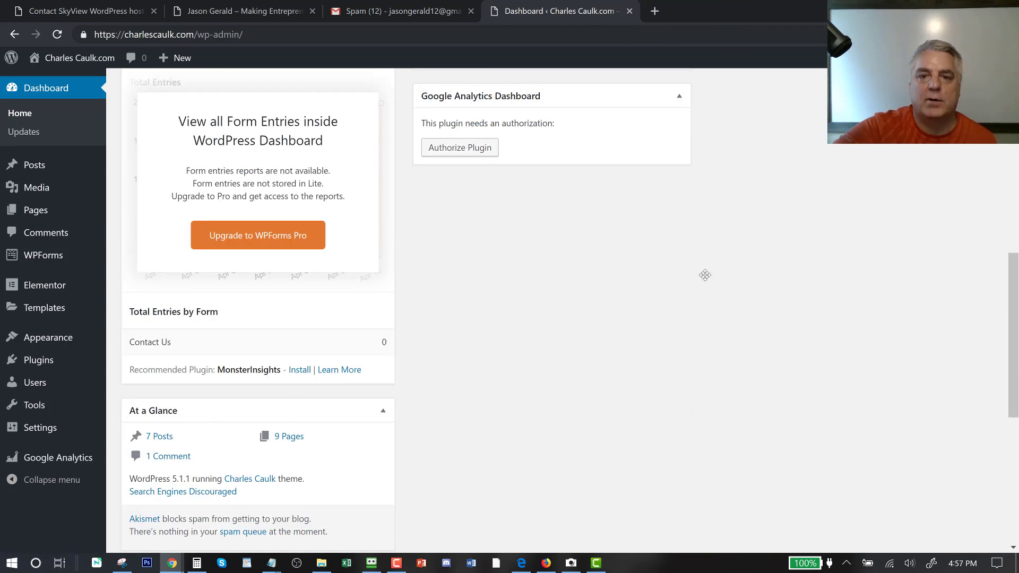
left_click_drag(706, 275, 540, 272)
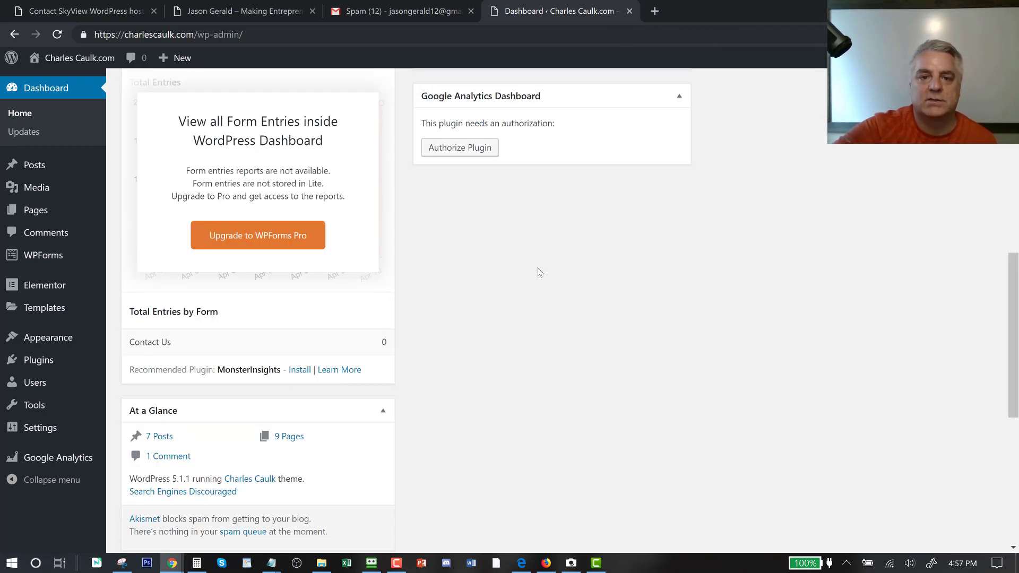
left_click_drag(239, 409, 854, 92)
Move the WPForms widget into the dashboard's empty third column and place the Activity widget beneath it.
scroll(667, 365, "up", 6)
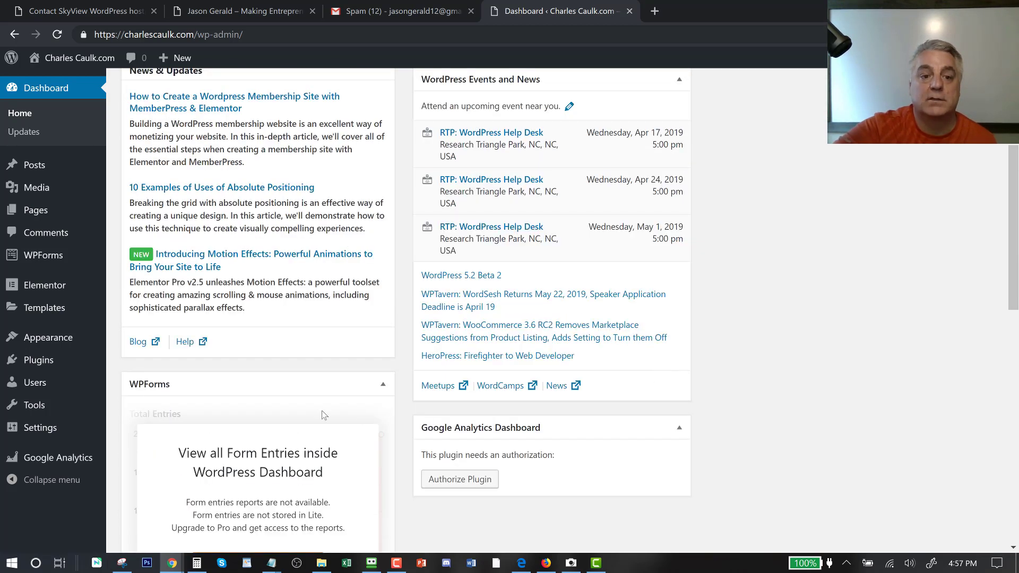
left_click_drag(296, 383, 786, 234)
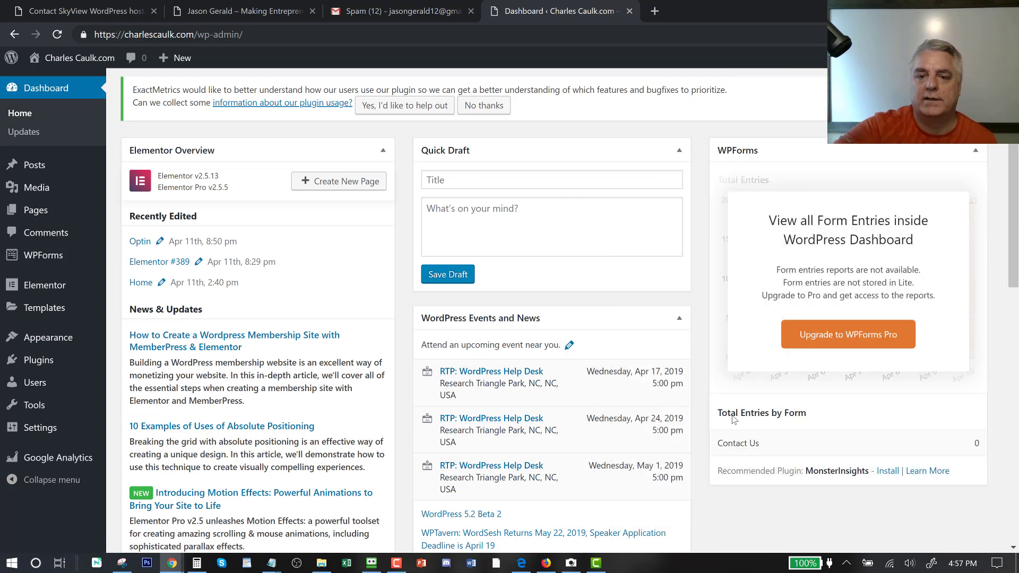
scroll(729, 414, "down", 2)
scroll(727, 415, "down", 8)
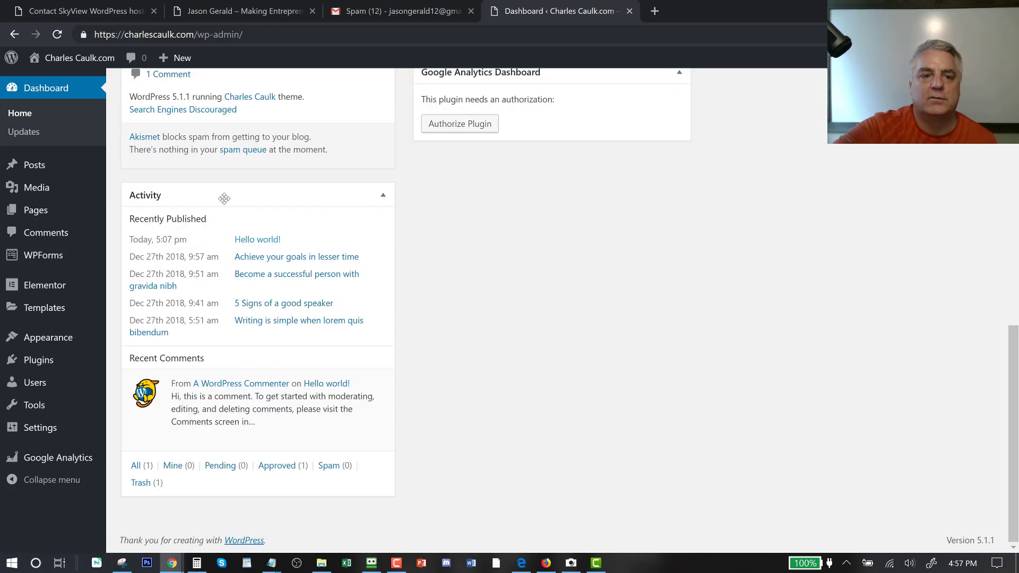
left_click_drag(827, 184, 808, 245)
scroll(617, 392, "down", 2)
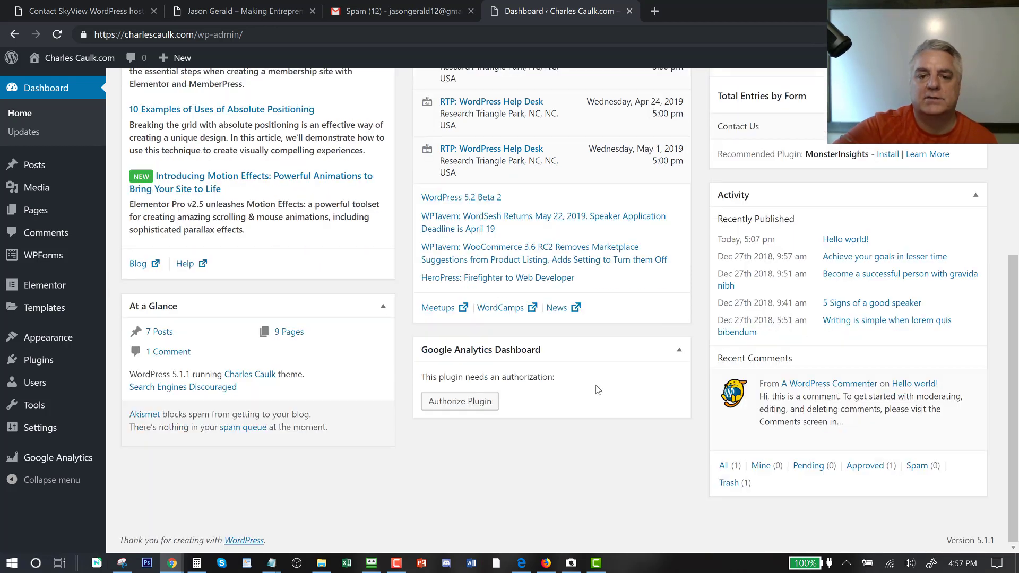
Look over the dashboard's widget layout, then open the list of installed plugins and review all its entries.
scroll(605, 392, "up", 6)
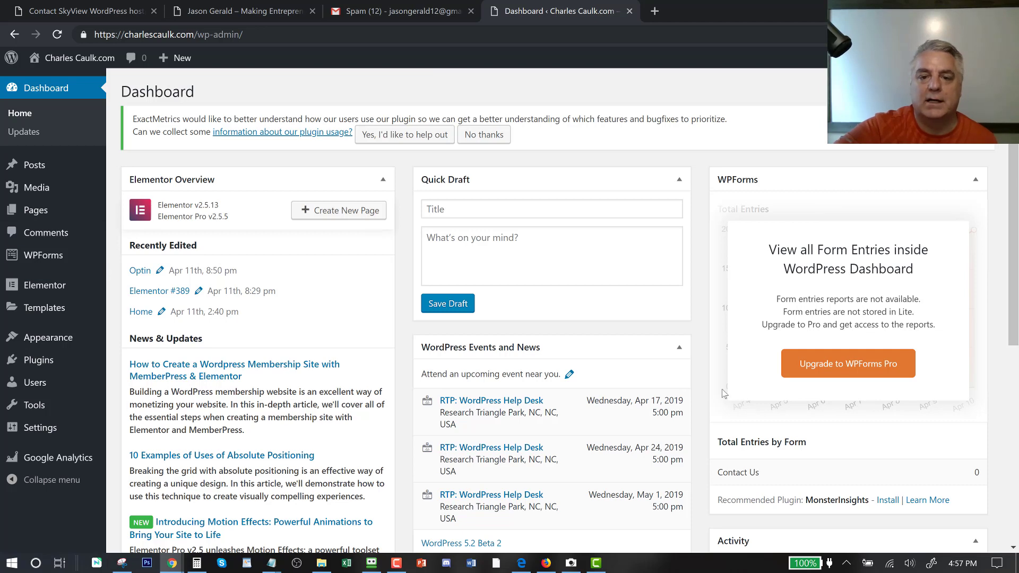
scroll(720, 400, "down", 5)
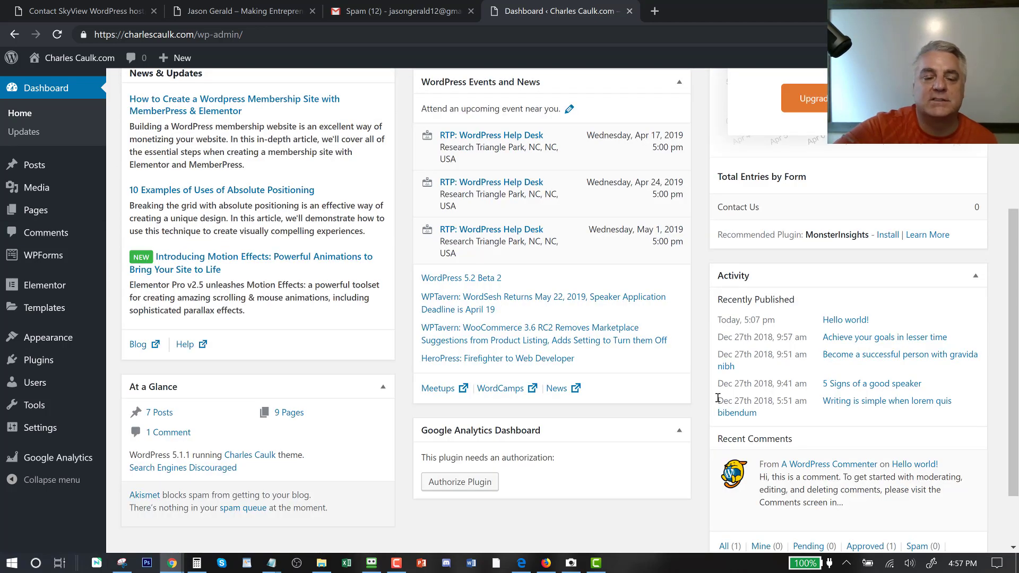
scroll(718, 398, "up", 5)
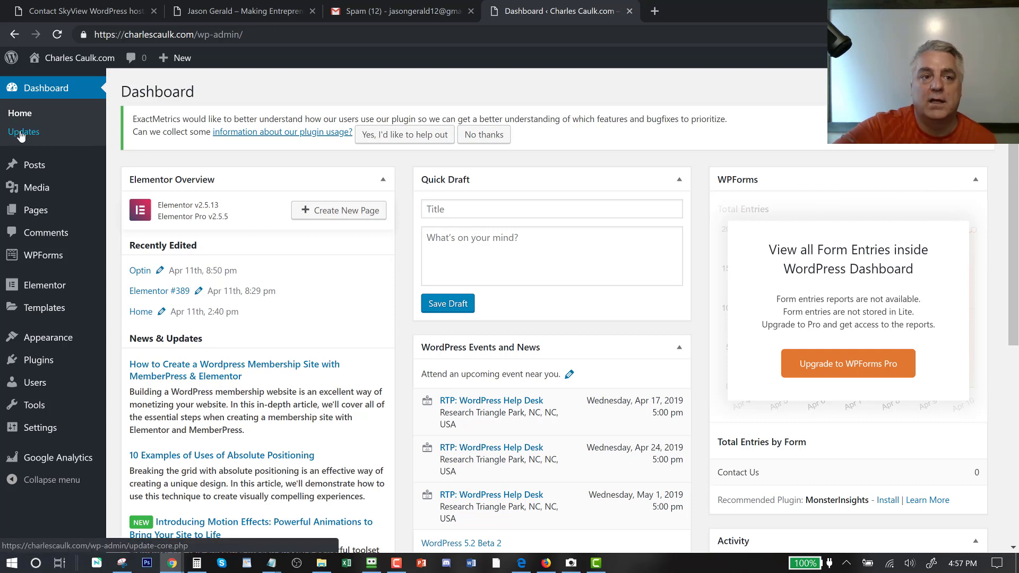
left_click(42, 363)
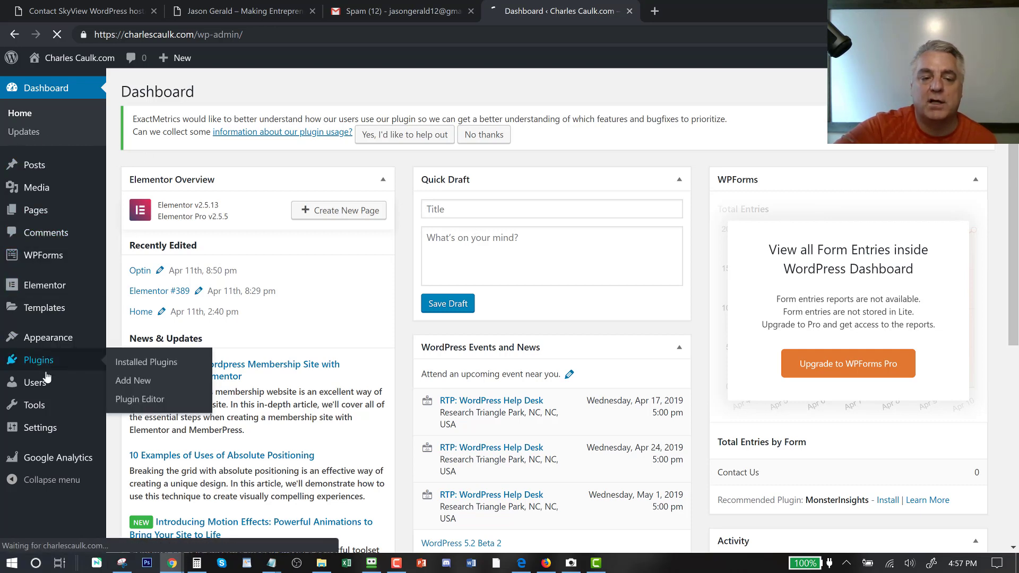
scroll(408, 328, "down", 2)
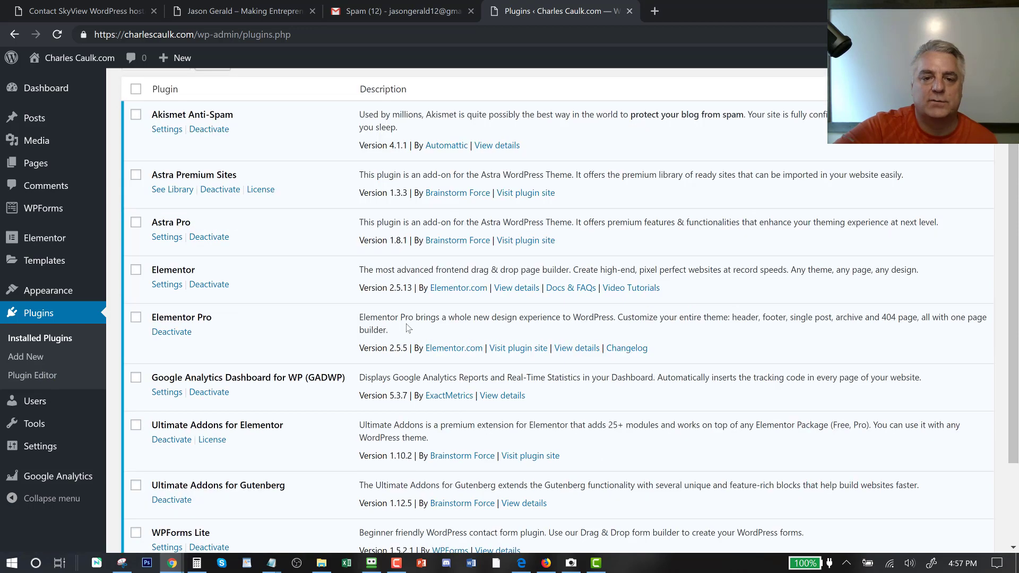
scroll(211, 466, "down", 2)
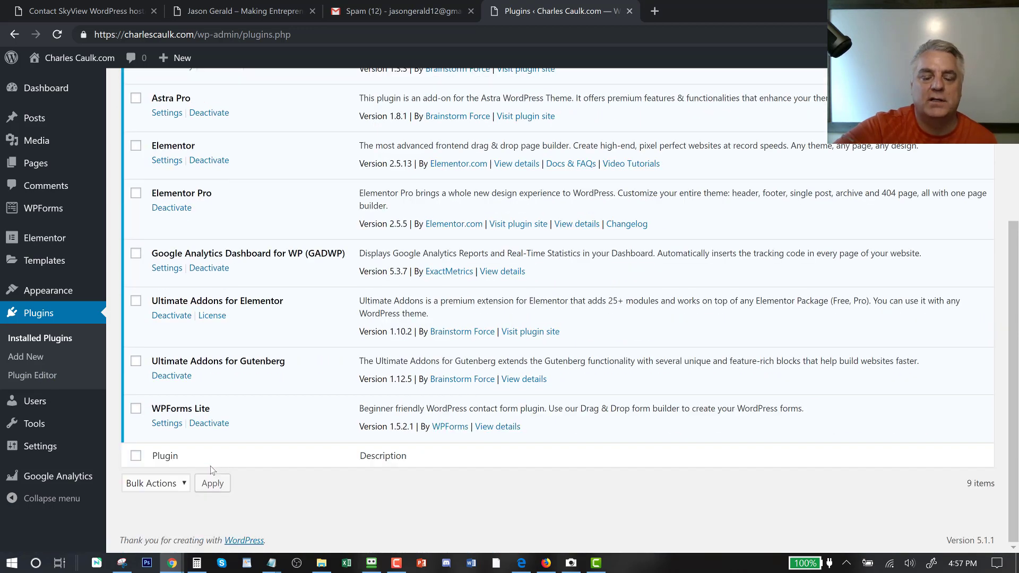
scroll(210, 466, "up", 5)
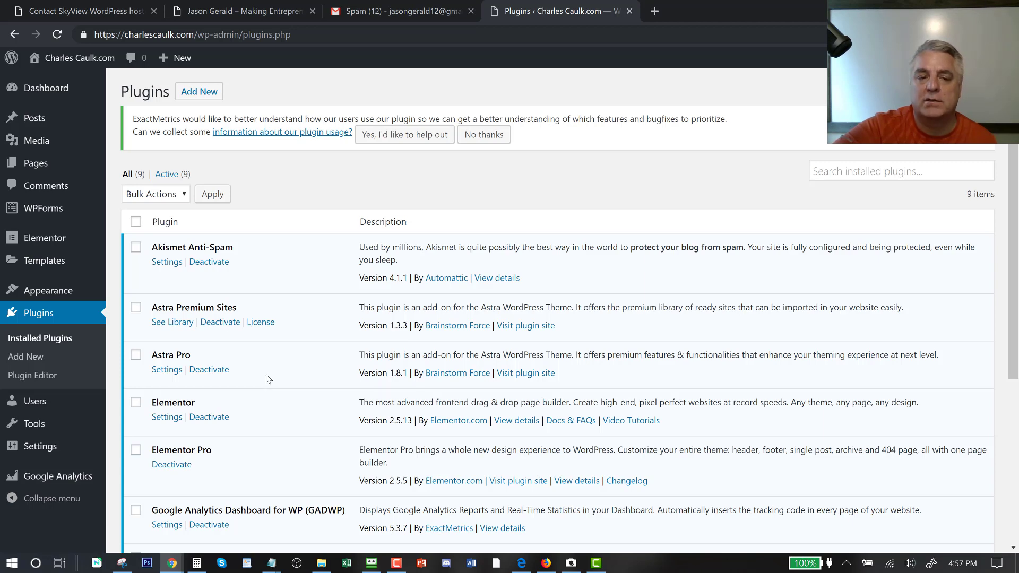
scroll(227, 353, "down", 5)
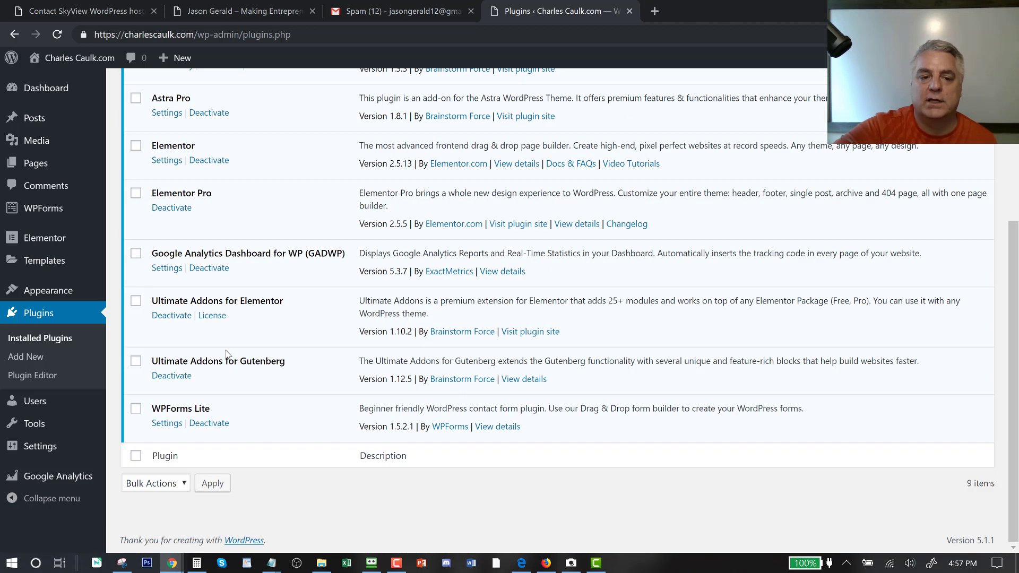
scroll(227, 354, "up", 4)
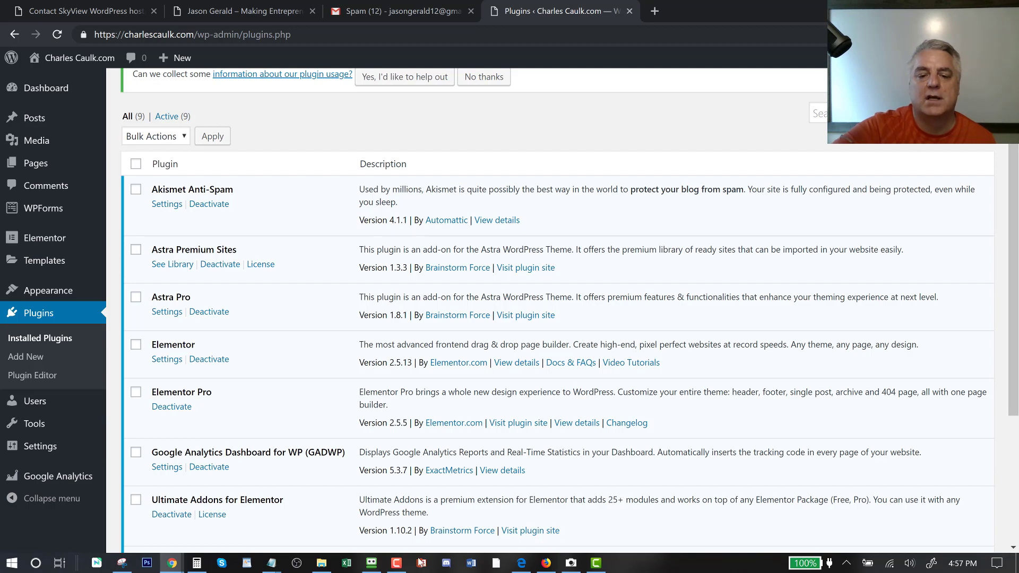
left_click(397, 562)
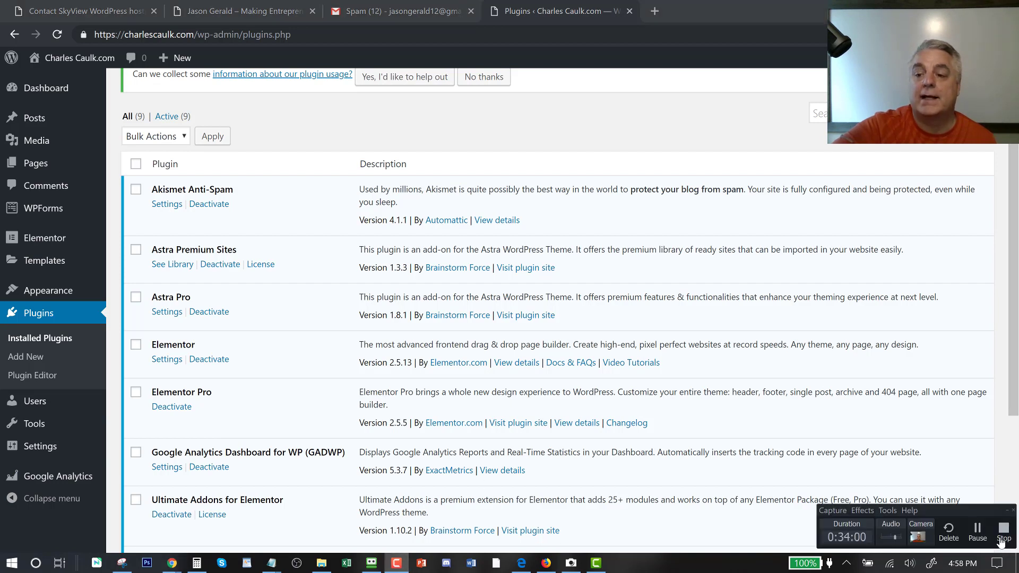